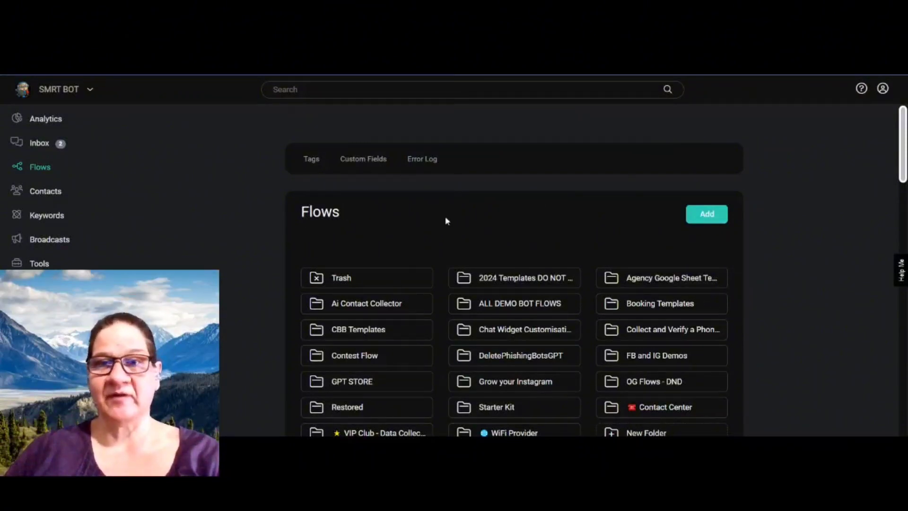
Step: Open the LexiTag flow from the ALL DEMO BOT FLOWS folder and publish it
{"action": "scroll", "coordinate": [442, 234], "scroll_direction": "down", "scroll_amount": 2}
{"action": "scroll", "coordinate": [523, 246], "scroll_direction": "up", "scroll_amount": 1}
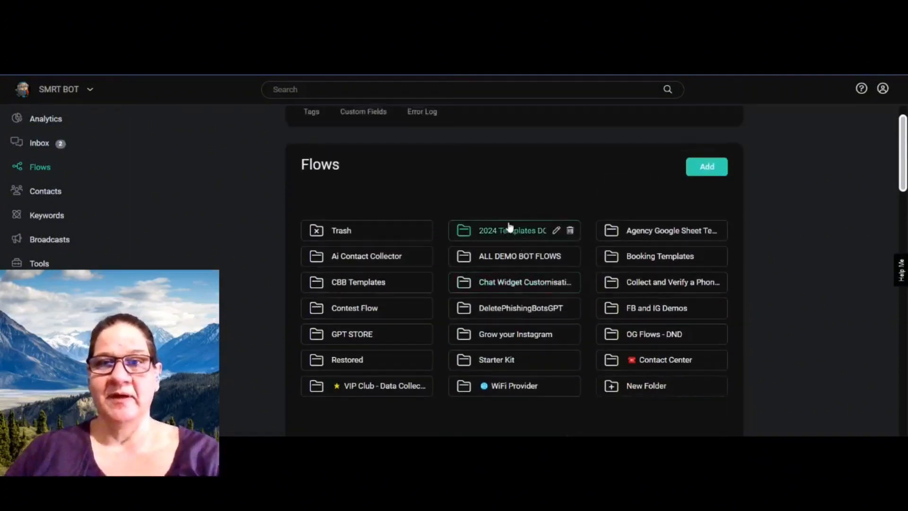
{"action": "left_click", "coordinate": [529, 257]}
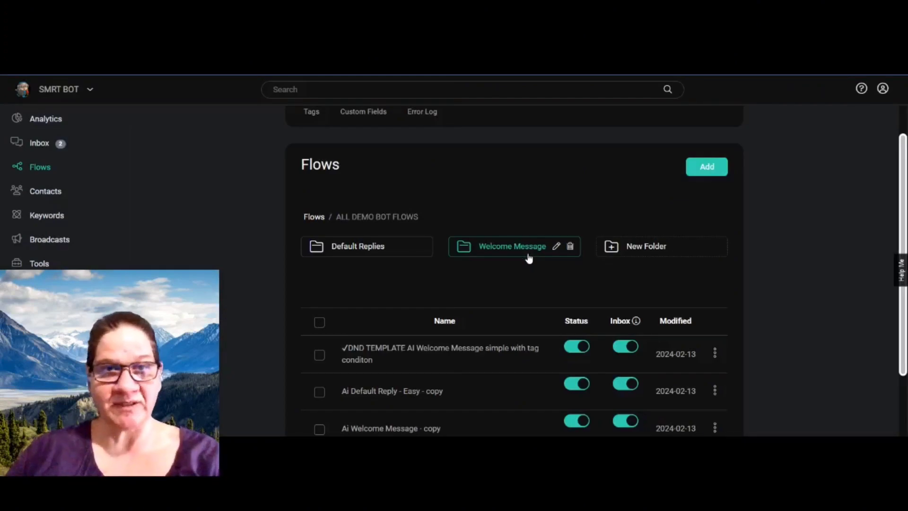
{"action": "scroll", "coordinate": [474, 297], "scroll_direction": "down", "scroll_amount": 3}
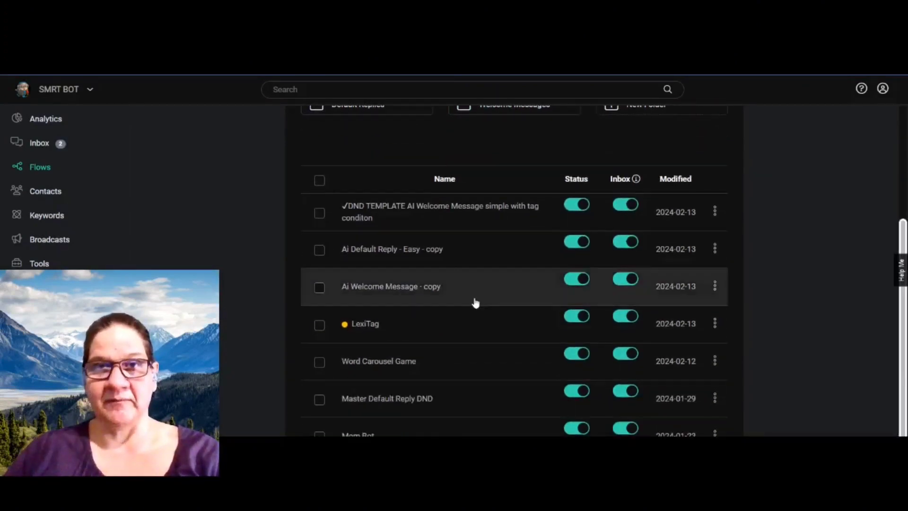
{"action": "scroll", "coordinate": [476, 303], "scroll_direction": "up", "scroll_amount": 2}
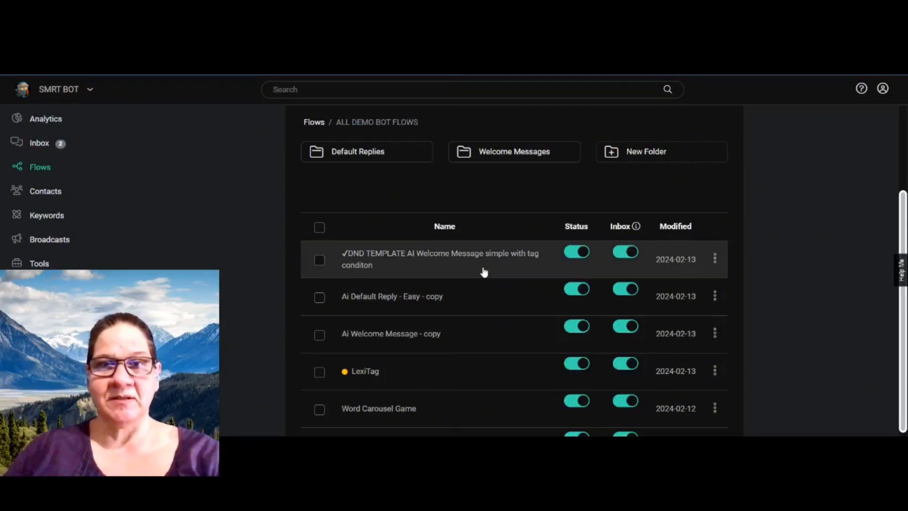
{"action": "left_click", "coordinate": [387, 386]}
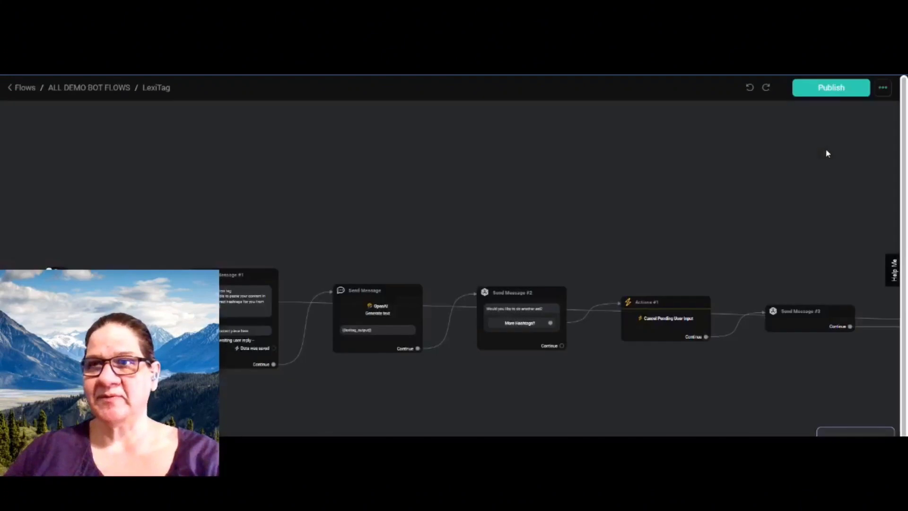
{"action": "left_click", "coordinate": [832, 88]}
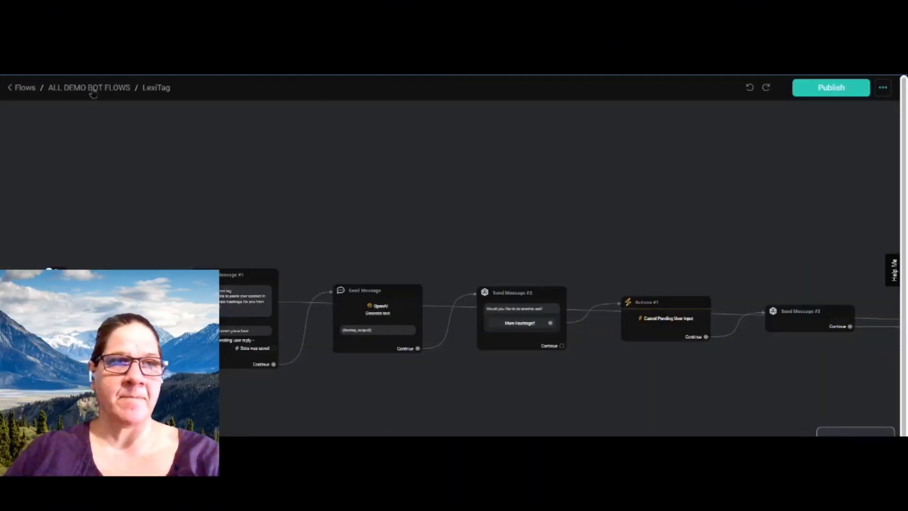
Step: Return to the ALL DEMO BOT FLOWS folder and open the DND TEMPLATE AI Welcome Message simple with tag condition flow
{"action": "left_click", "coordinate": [93, 90]}
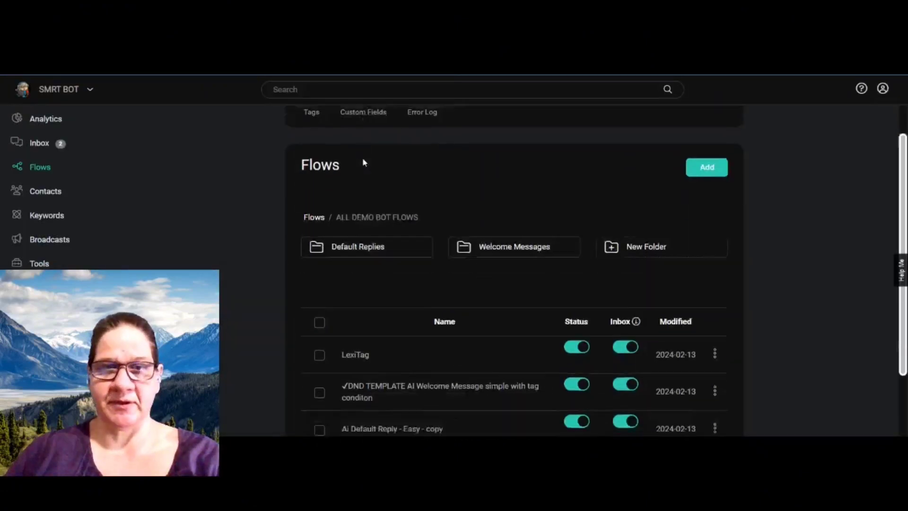
{"action": "scroll", "coordinate": [365, 164], "scroll_direction": "down", "scroll_amount": 2}
{"action": "scroll", "coordinate": [366, 179], "scroll_direction": "up", "scroll_amount": 2}
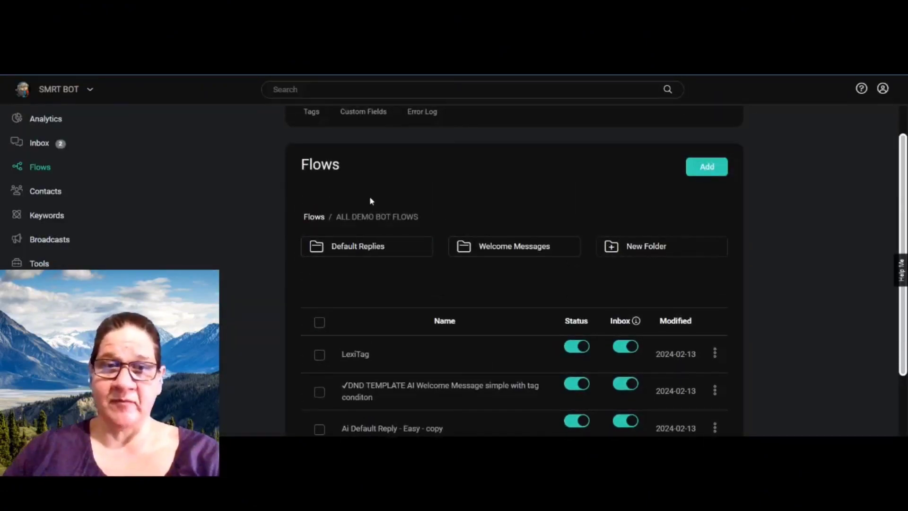
{"action": "scroll", "coordinate": [373, 200], "scroll_direction": "down", "scroll_amount": 1}
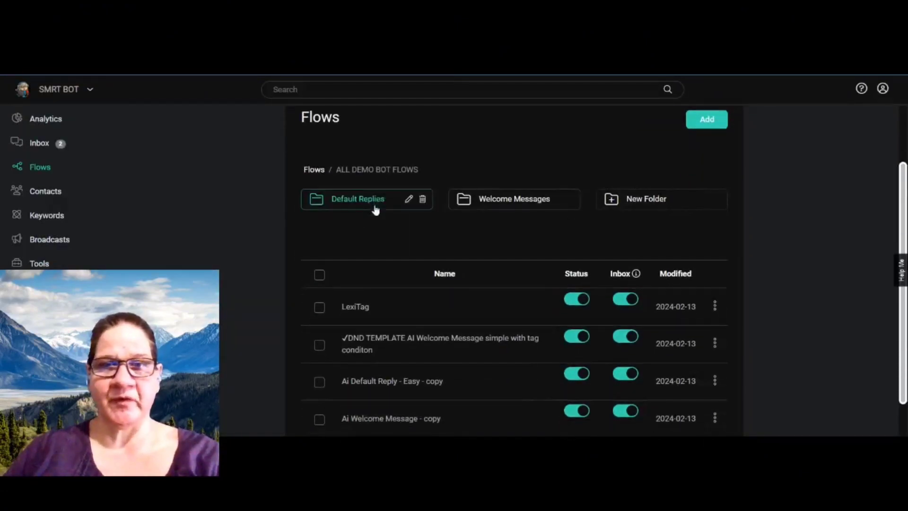
{"action": "left_click", "coordinate": [435, 341]}
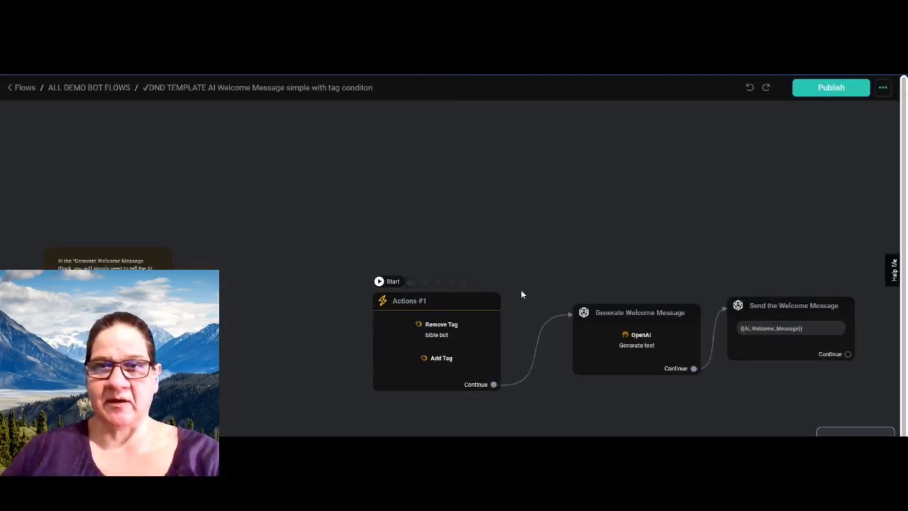
{"action": "scroll", "coordinate": [521, 289], "scroll_direction": "up", "scroll_amount": 2}
{"action": "scroll", "coordinate": [521, 294], "scroll_direction": "up", "scroll_amount": 2}
{"action": "left_click_drag", "start_coordinate": [511, 326], "coordinate": [335, 240]}
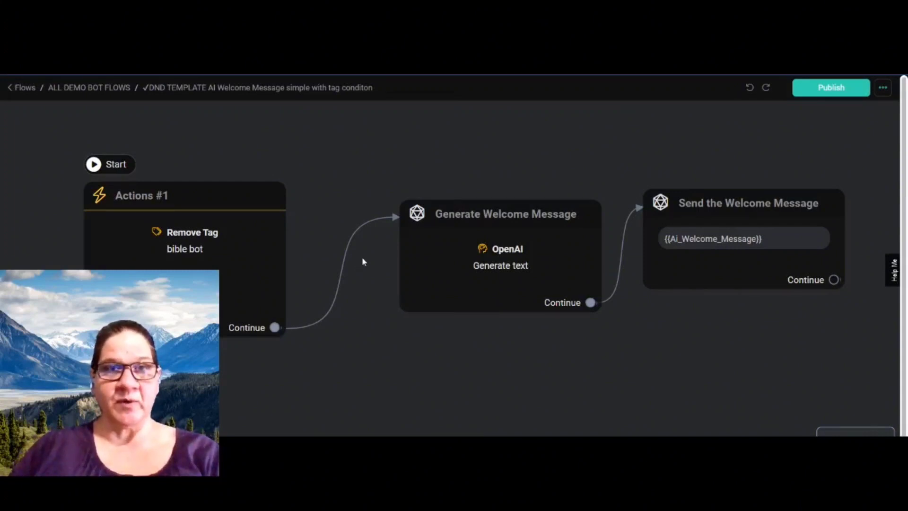
Step: Add the LexiTag and Mom Bot tags to the Remove Tag action of the Actions #1 block
{"action": "left_click", "coordinate": [137, 261]}
{"action": "left_click", "coordinate": [215, 249]}
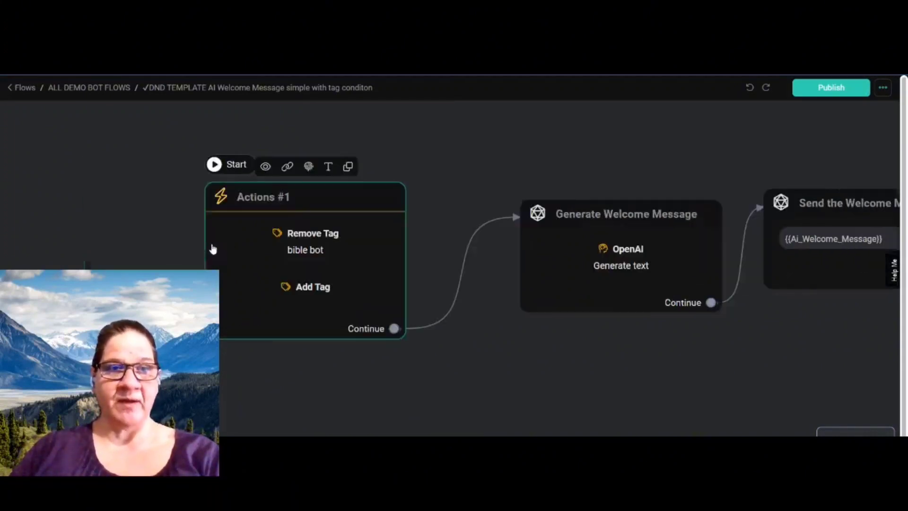
{"action": "left_click", "coordinate": [89, 199]}
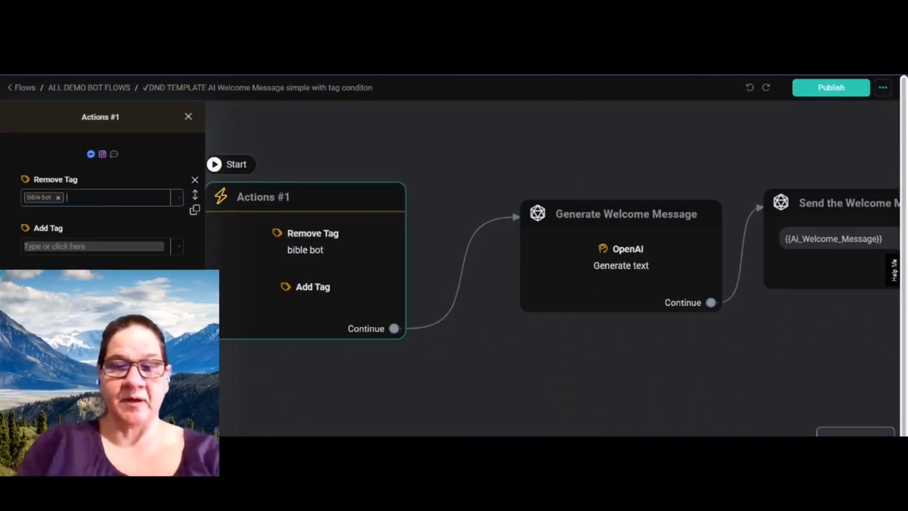
{"action": "type", "text": "lex"}
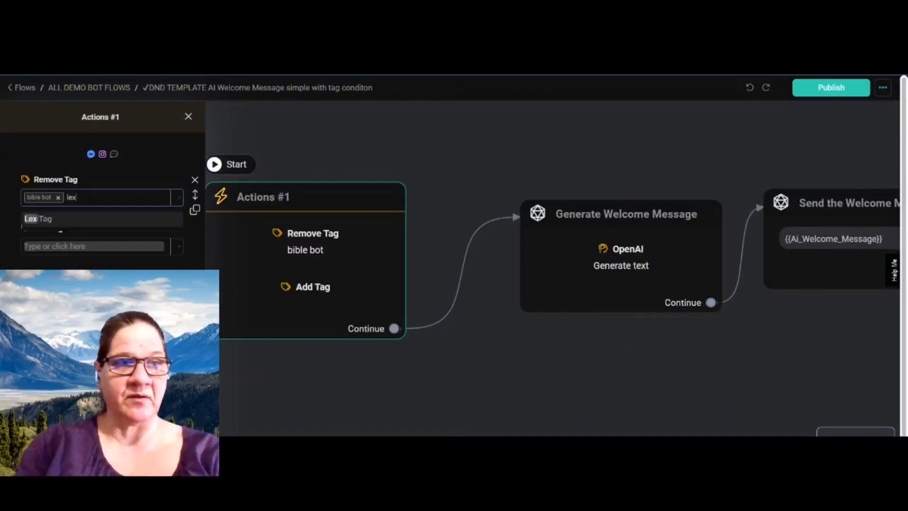
{"action": "key", "text": "Return"}
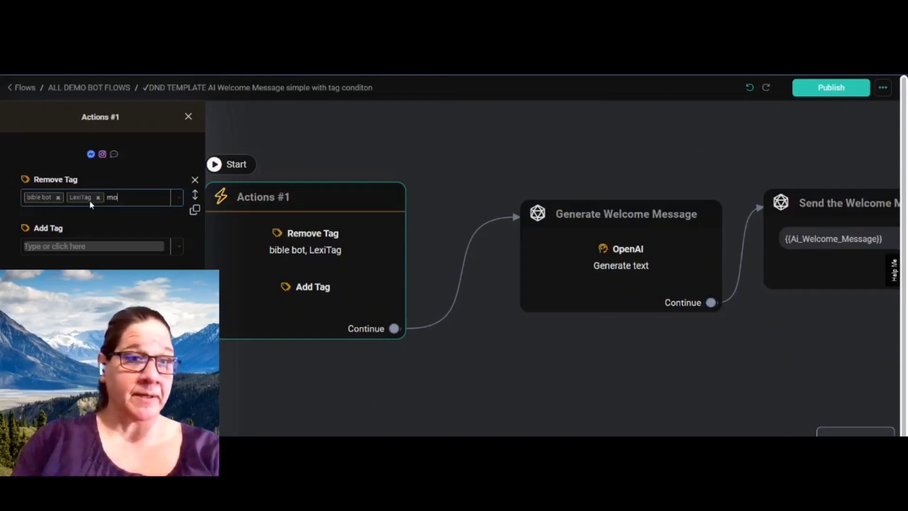
{"action": "type", "text": "m"}
{"action": "key", "text": "Return"}
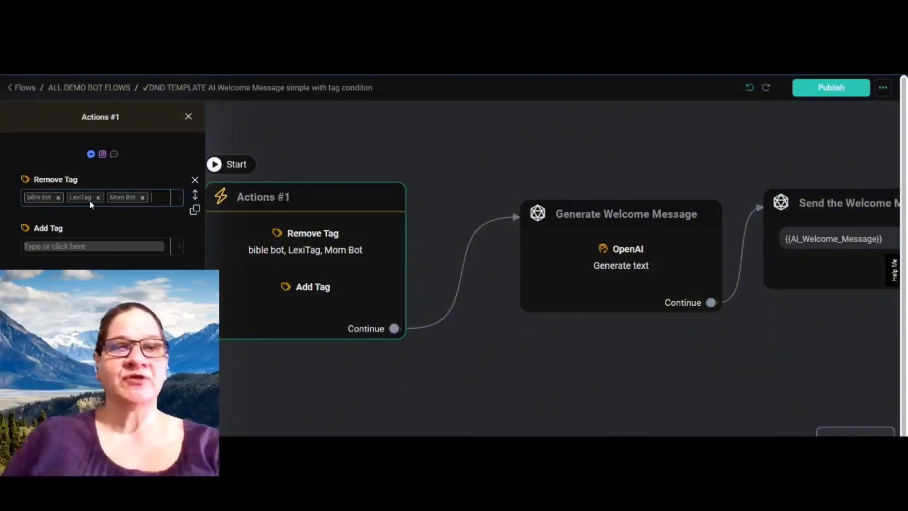
Step: Publish the welcome message template flow and return to the main flows list
{"action": "left_click", "coordinate": [97, 246]}
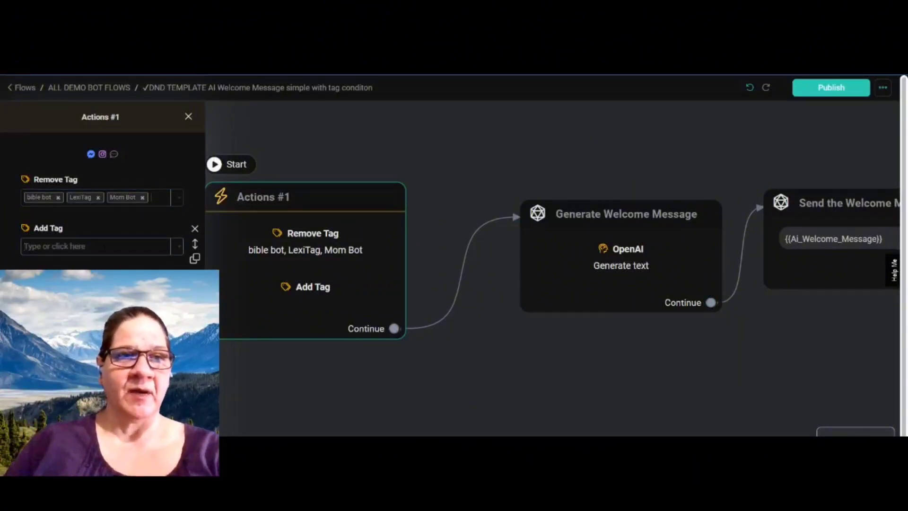
{"action": "left_click", "coordinate": [847, 89]}
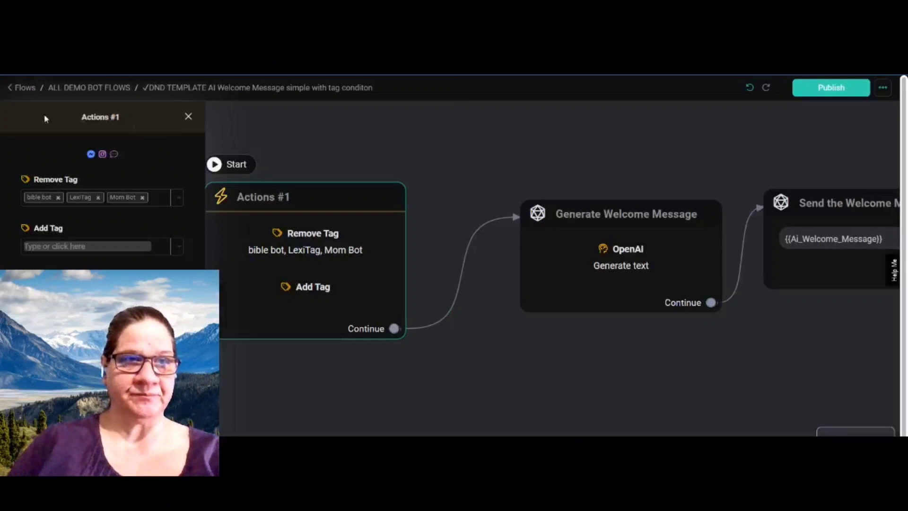
{"action": "left_click", "coordinate": [23, 90]}
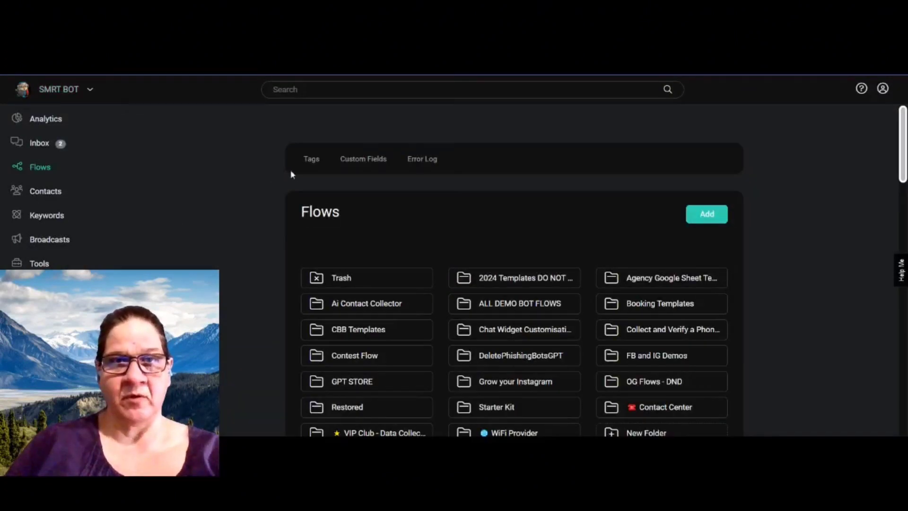
Step: Create a tag named Local Business SEO without Facebook Page Manager sync and locate it in the tag list
{"action": "left_click", "coordinate": [312, 161]}
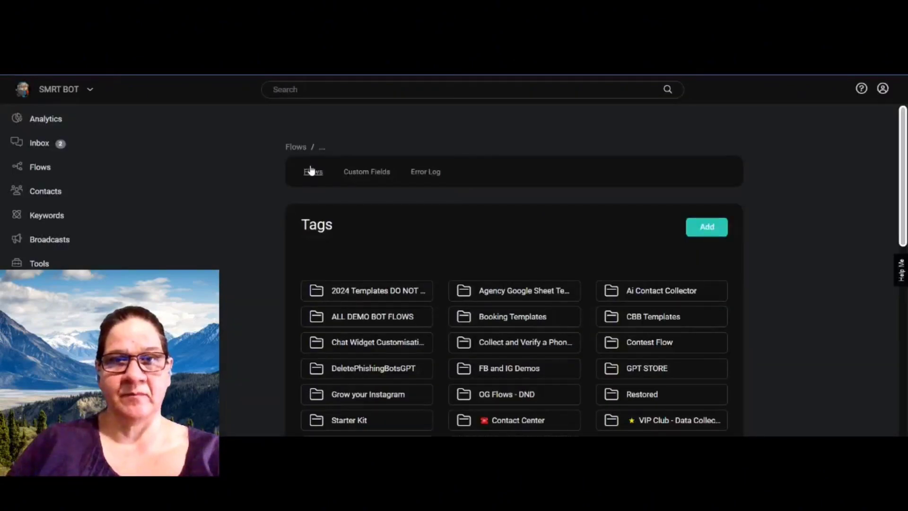
{"action": "scroll", "coordinate": [703, 217], "scroll_direction": "down", "scroll_amount": 5}
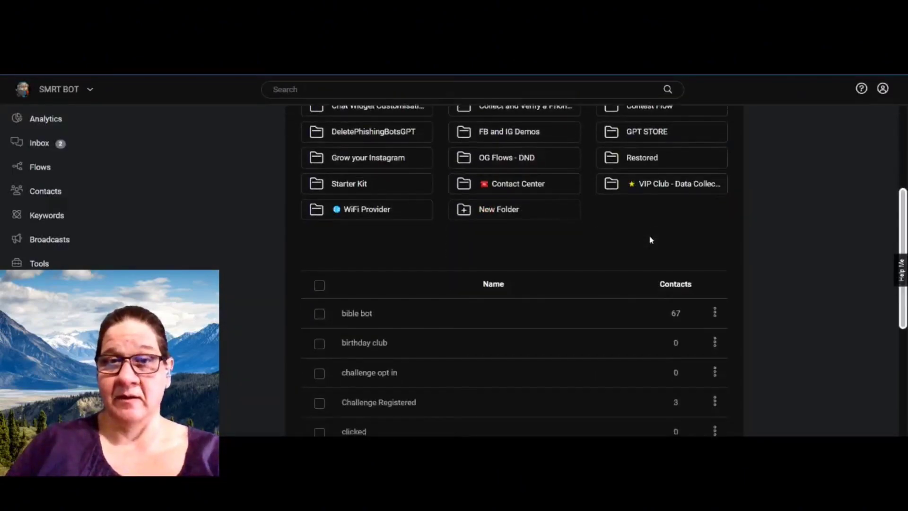
{"action": "scroll", "coordinate": [649, 237], "scroll_direction": "up", "scroll_amount": 5}
{"action": "scroll", "coordinate": [558, 276], "scroll_direction": "down", "scroll_amount": 10}
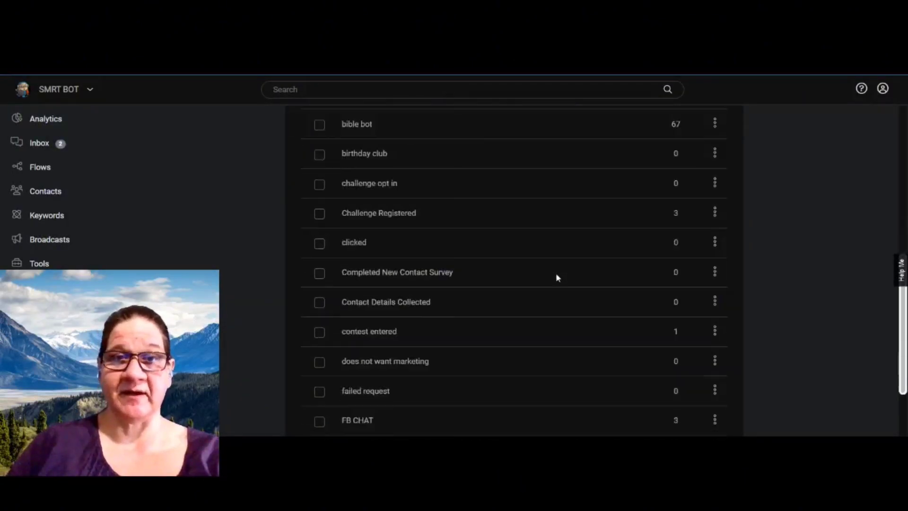
{"action": "scroll", "coordinate": [555, 274], "scroll_direction": "up", "scroll_amount": 10}
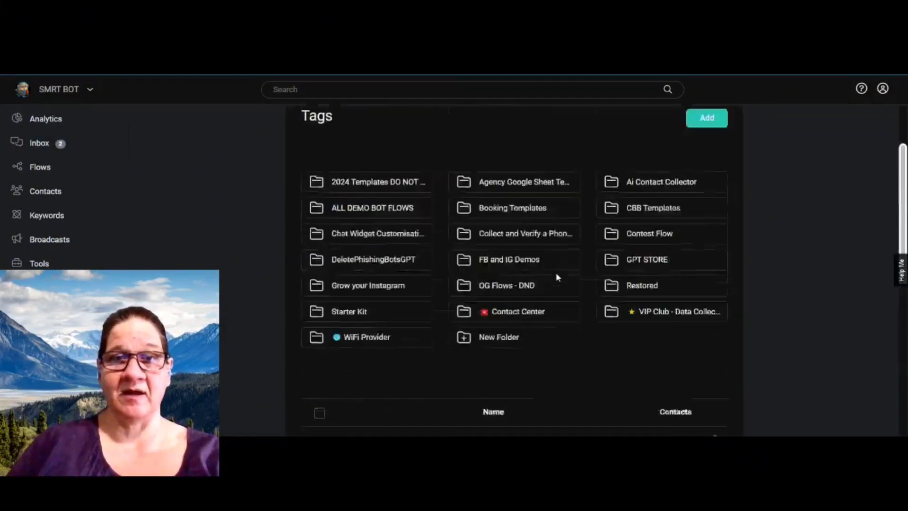
{"action": "left_click", "coordinate": [698, 227]}
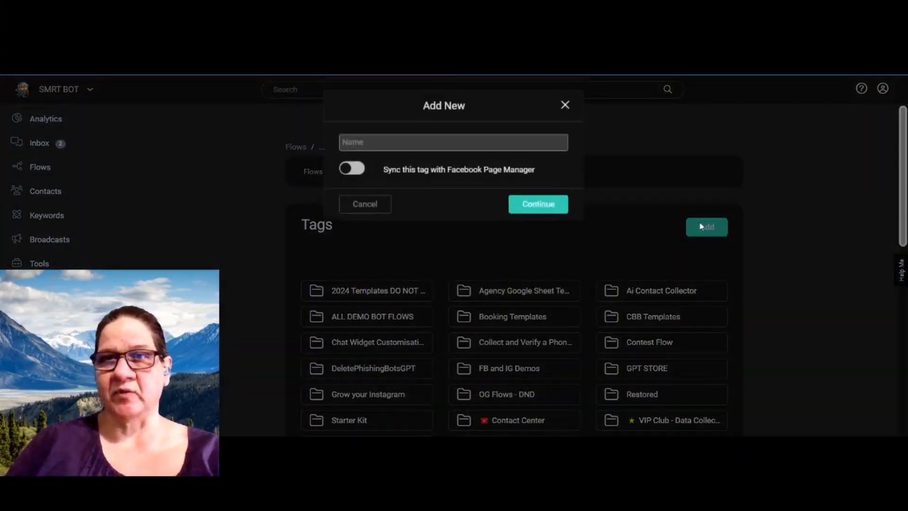
{"action": "left_click", "coordinate": [430, 142]}
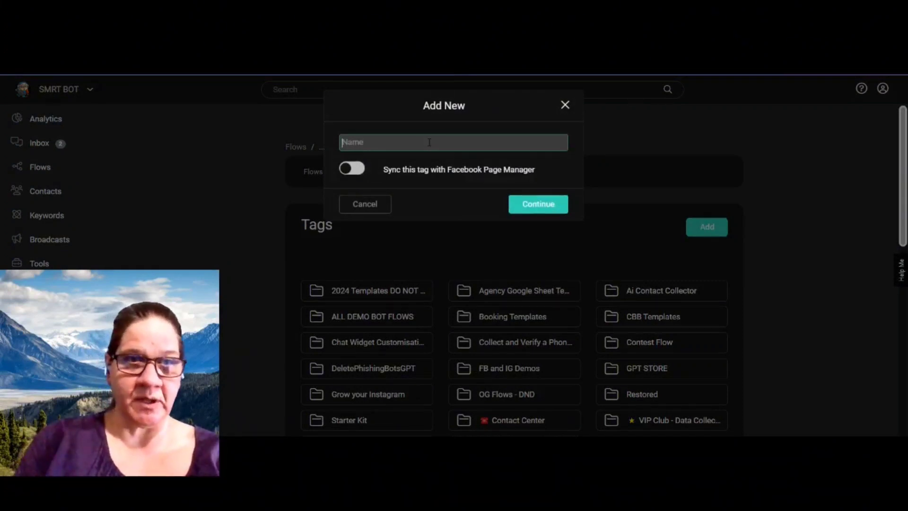
{"action": "type", "text": "Local Bus"}
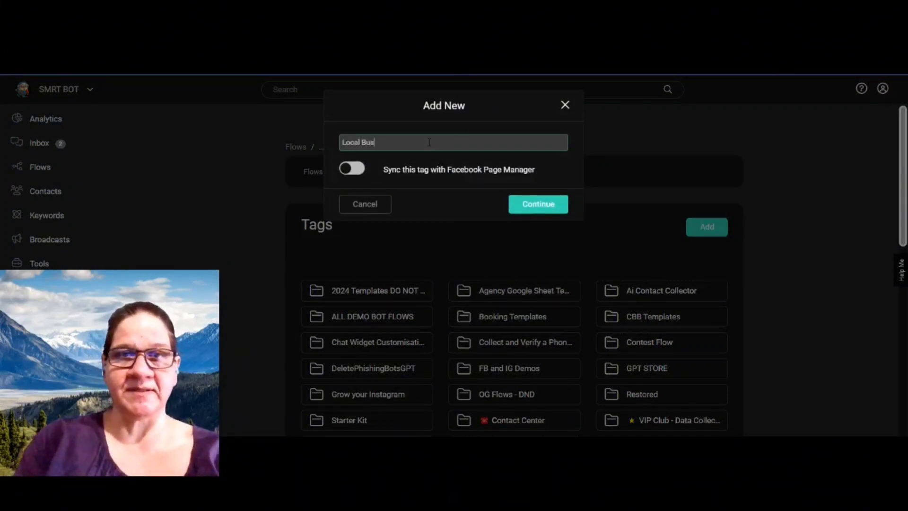
{"action": "type", "text": "iness SEO"}
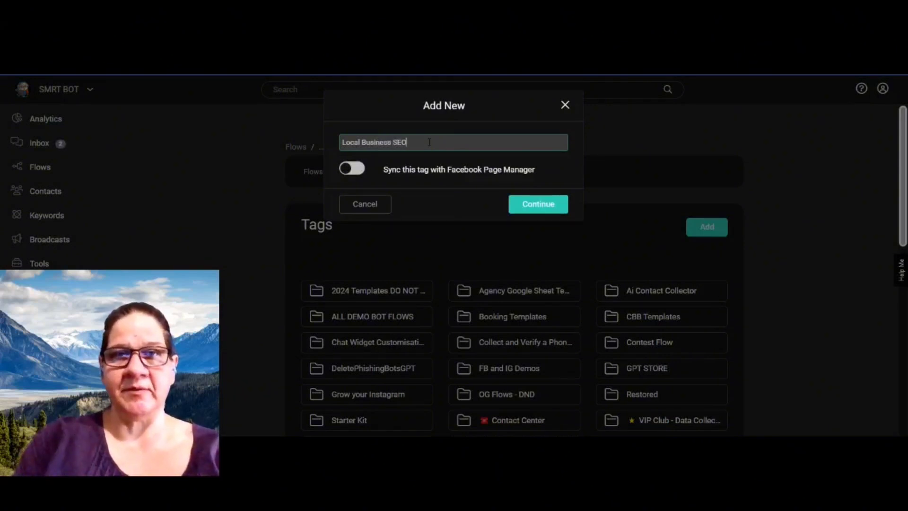
{"action": "left_click", "coordinate": [533, 205]}
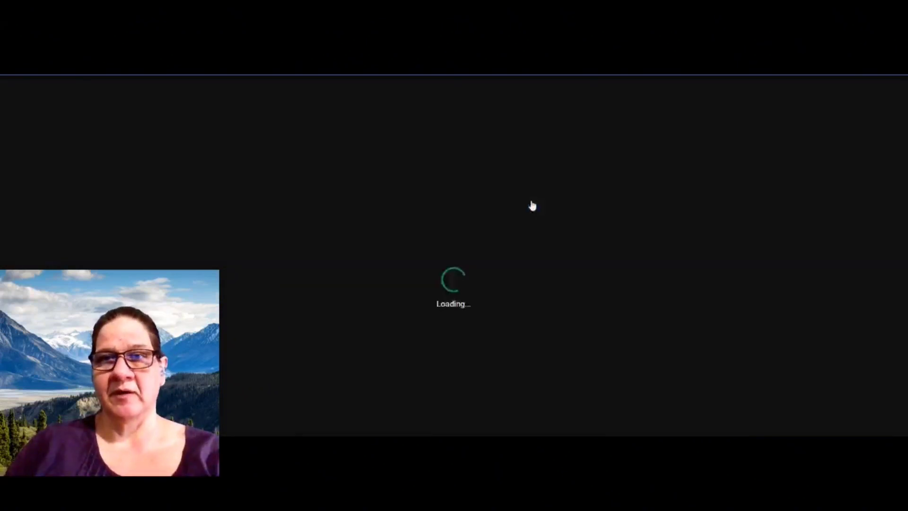
{"action": "scroll", "coordinate": [522, 199], "scroll_direction": "down", "scroll_amount": 5}
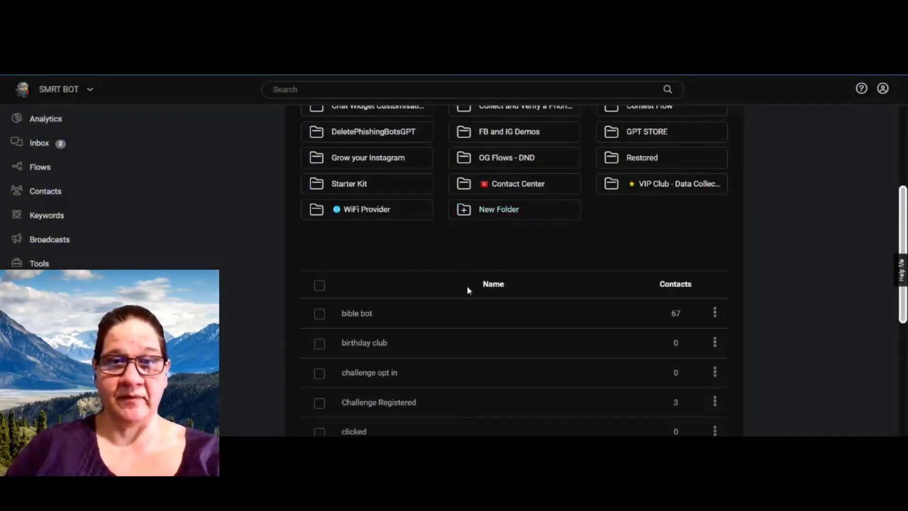
{"action": "scroll", "coordinate": [467, 288], "scroll_direction": "down", "scroll_amount": 8}
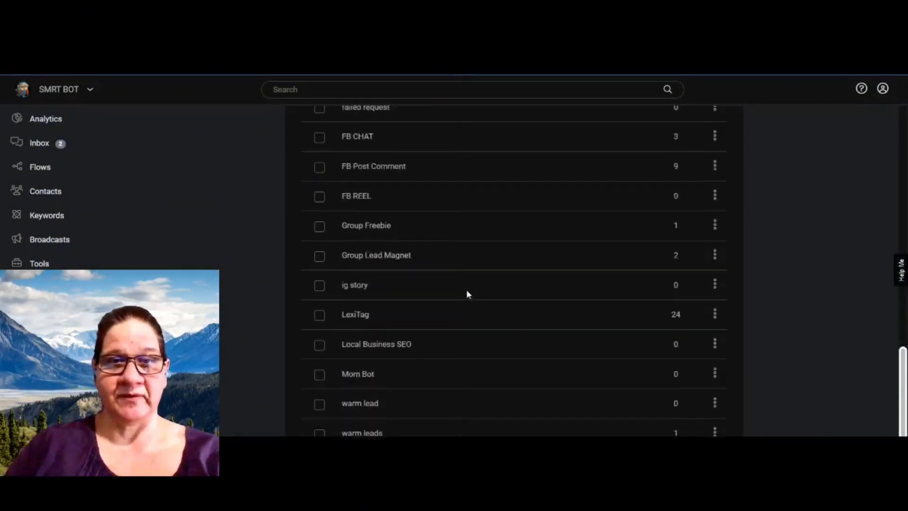
{"action": "scroll", "coordinate": [467, 293], "scroll_direction": "down", "scroll_amount": 2}
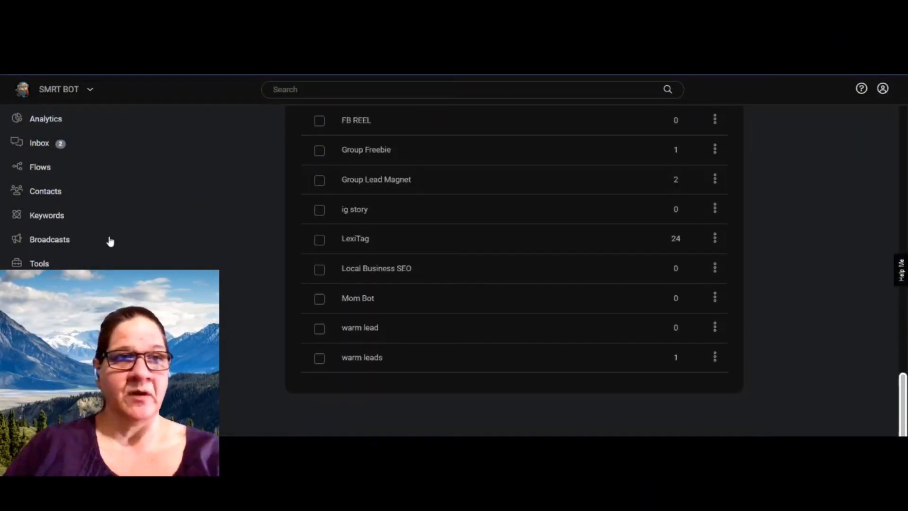
{"action": "scroll", "coordinate": [110, 227], "scroll_direction": "up", "scroll_amount": 2}
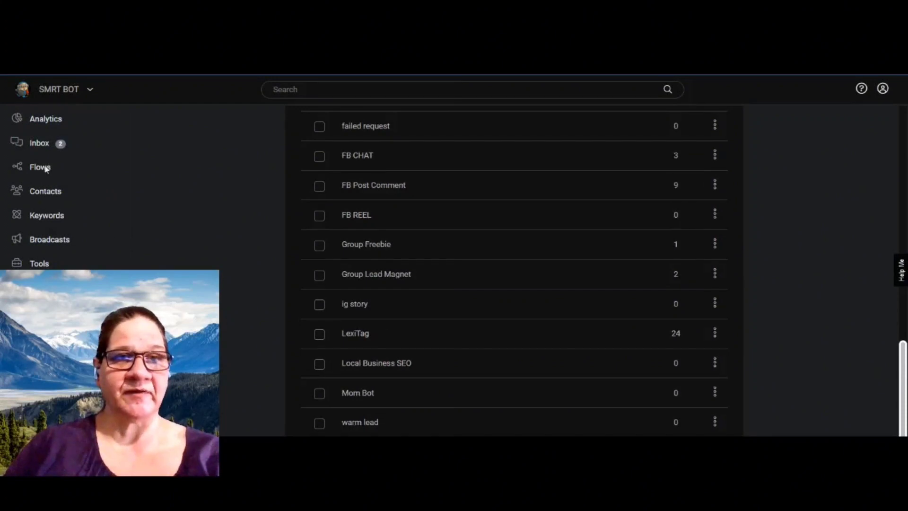
Step: Go back to the flows and open the ALL DEMO BOT FLOWS folder
{"action": "left_click", "coordinate": [46, 168]}
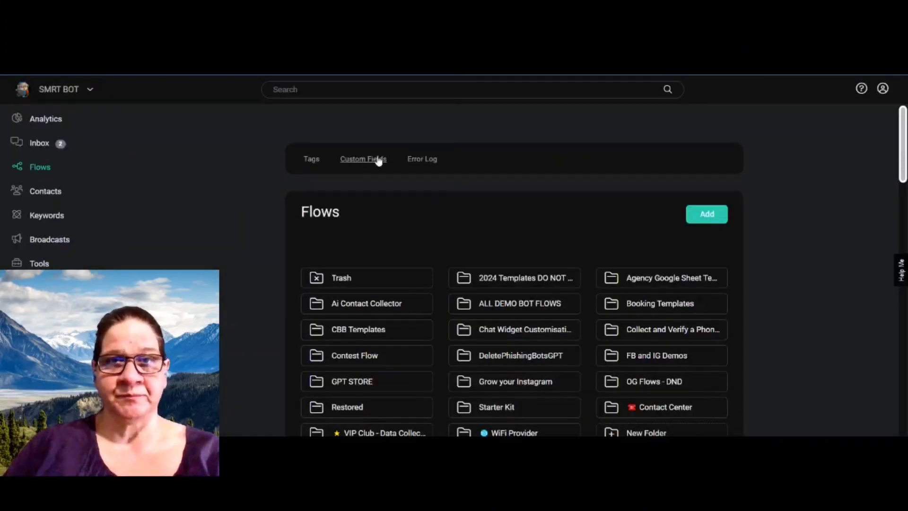
{"action": "left_click", "coordinate": [523, 306]}
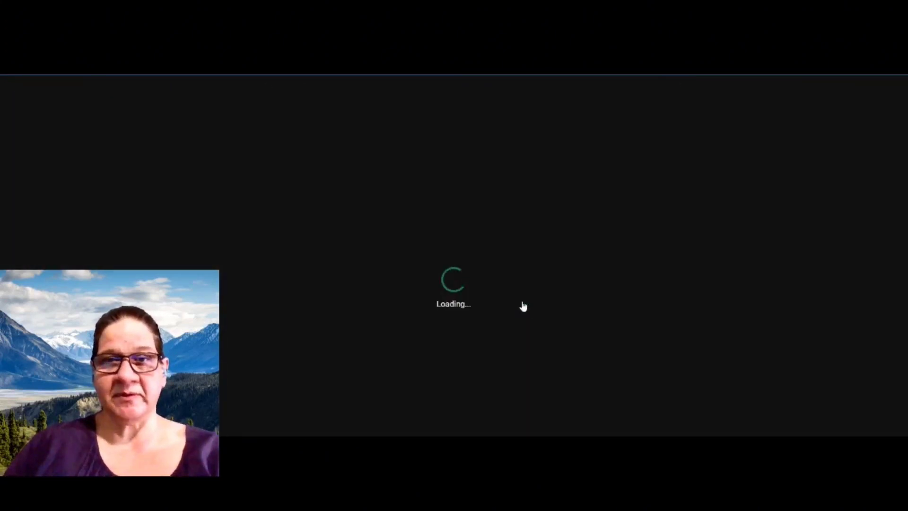
{"action": "scroll", "coordinate": [523, 304], "scroll_direction": "down", "scroll_amount": 3}
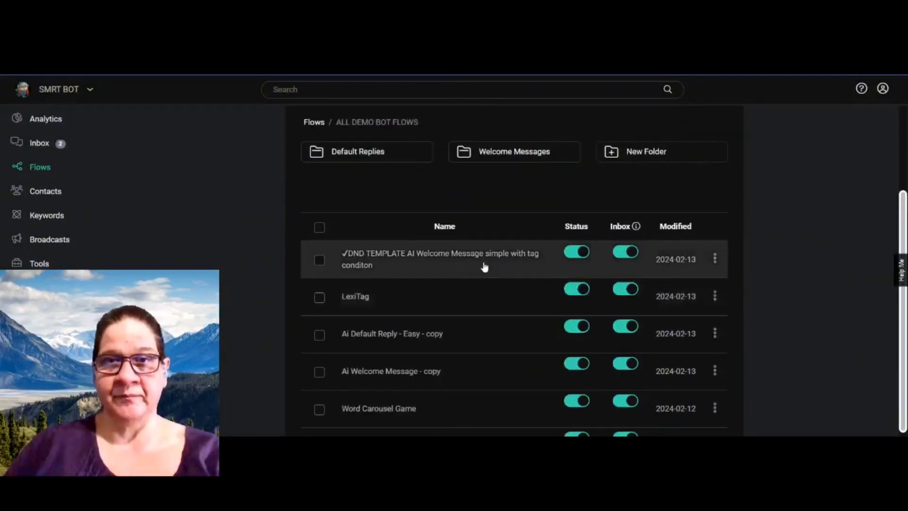
Step: Duplicate the DND TEMPLATE AI Welcome Message simple with tag conditon flow and open the original for editing
{"action": "left_click", "coordinate": [715, 258]}
{"action": "left_click", "coordinate": [681, 298]}
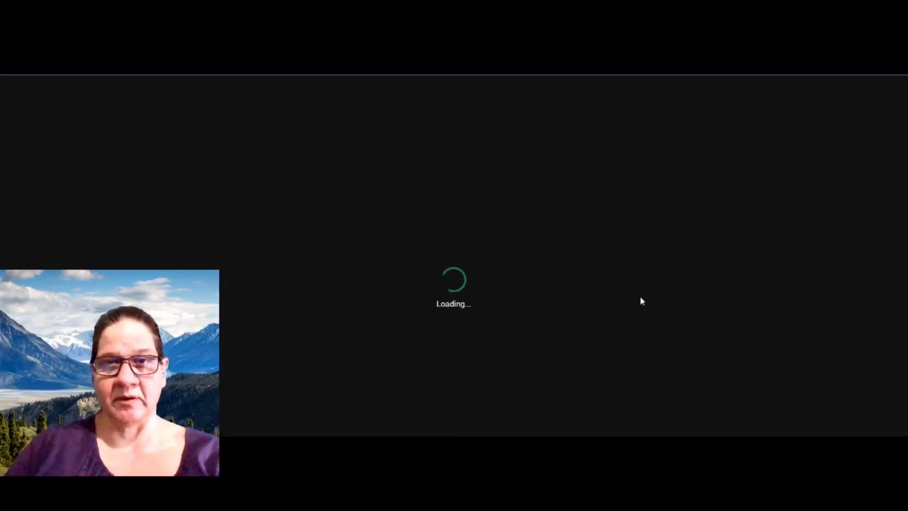
{"action": "scroll", "coordinate": [598, 316], "scroll_direction": "down", "scroll_amount": 3}
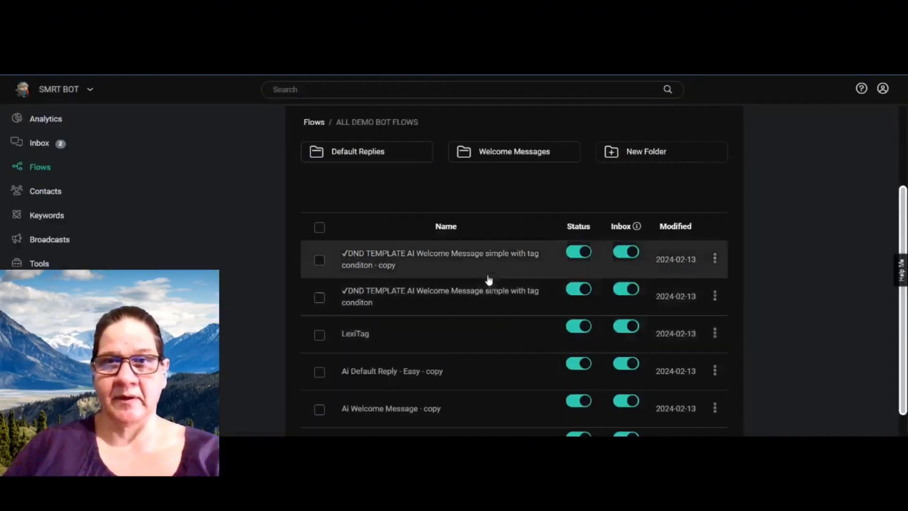
{"action": "left_click", "coordinate": [415, 294]}
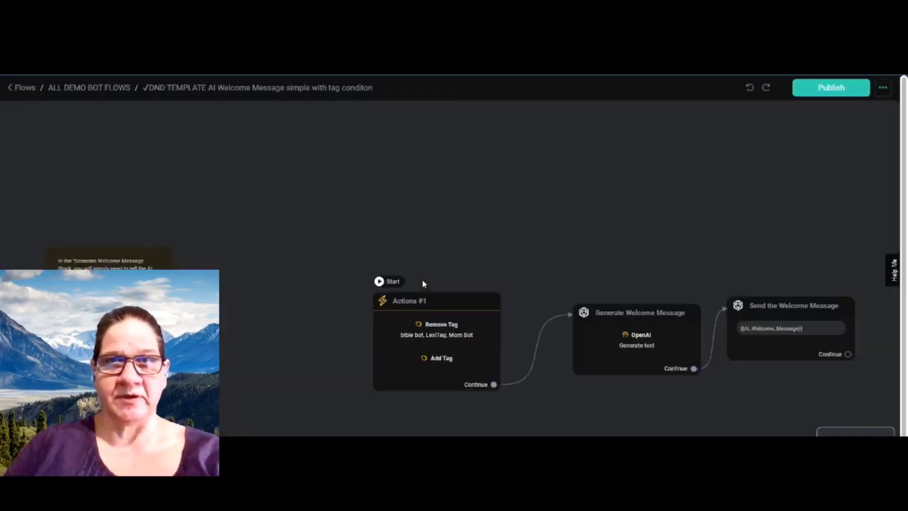
Step: Set the Add Tag action of the Actions #1 block to the Local Business SEO tag and publish the flow
{"action": "scroll", "coordinate": [460, 321], "scroll_direction": "up", "scroll_amount": 5}
{"action": "left_click_drag", "start_coordinate": [460, 336], "coordinate": [381, 232]}
{"action": "left_click", "coordinate": [346, 280]}
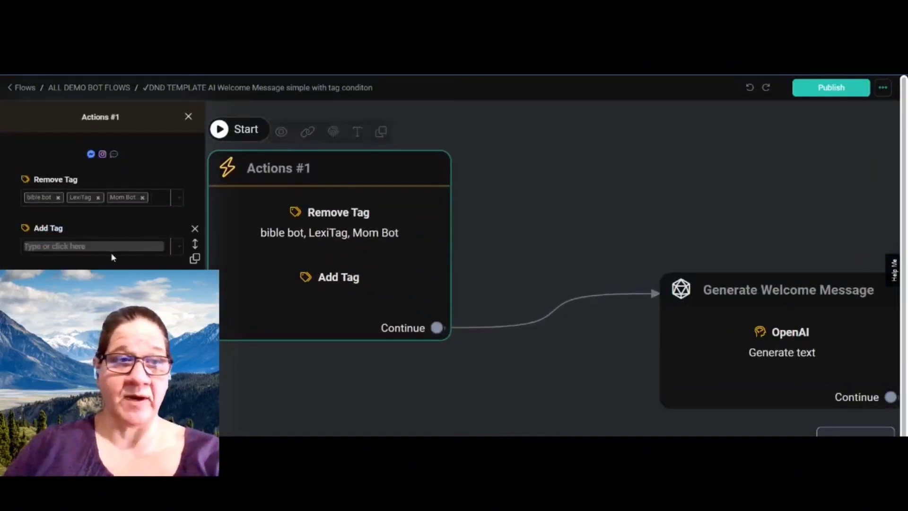
{"action": "left_click", "coordinate": [109, 248]}
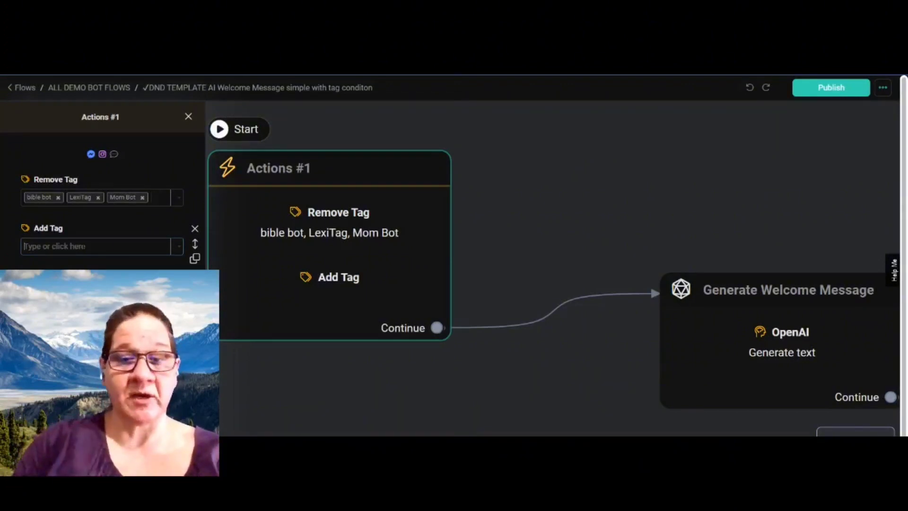
{"action": "type", "text": "l"}
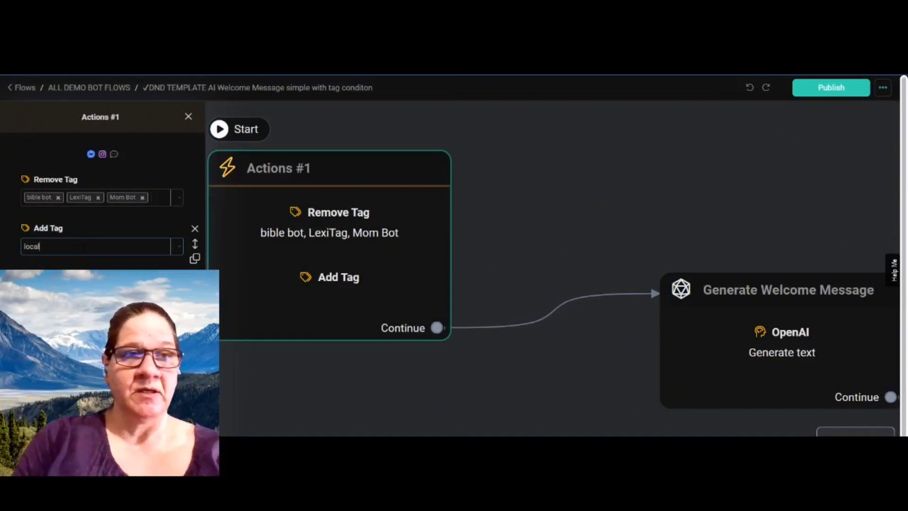
{"action": "type", "text": "ocal"}
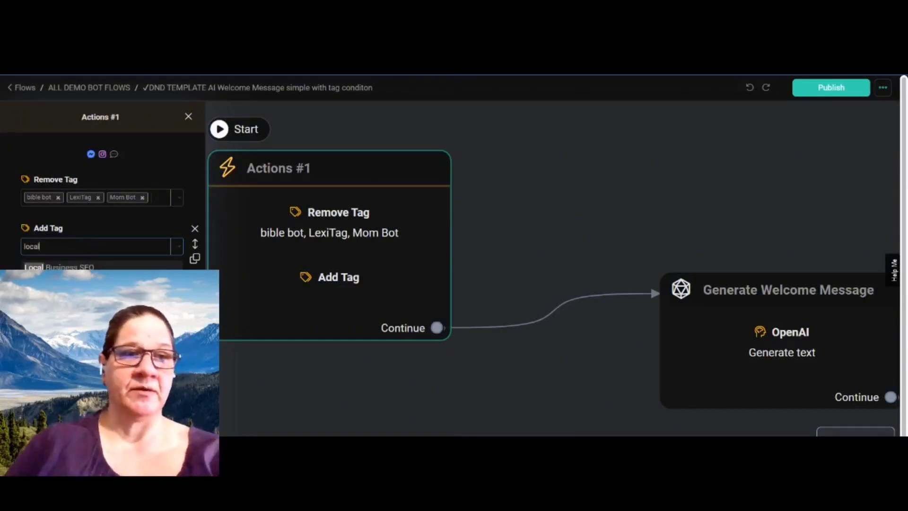
{"action": "key", "text": "Return"}
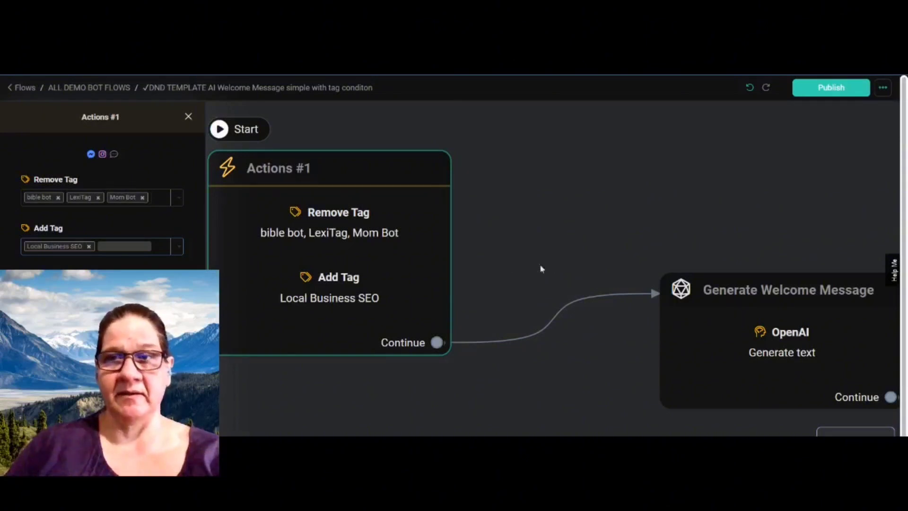
{"action": "left_click", "coordinate": [571, 264]}
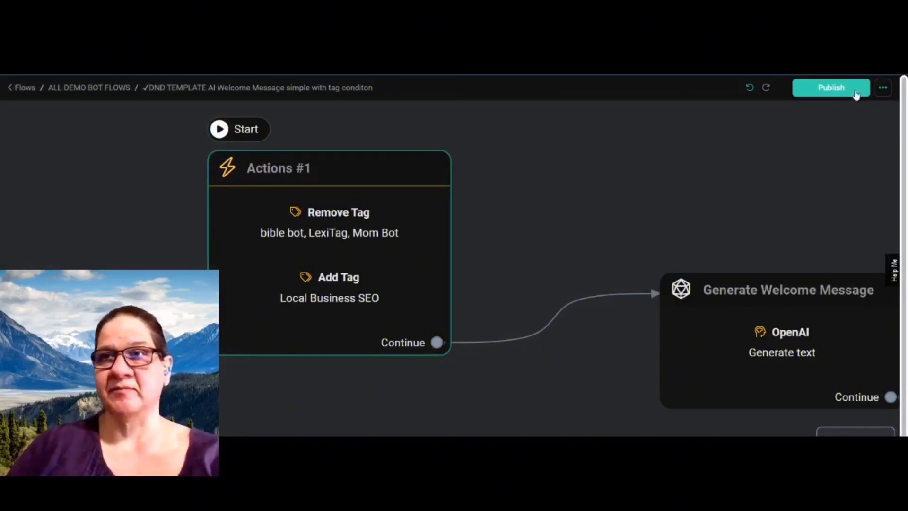
{"action": "left_click", "coordinate": [856, 93]}
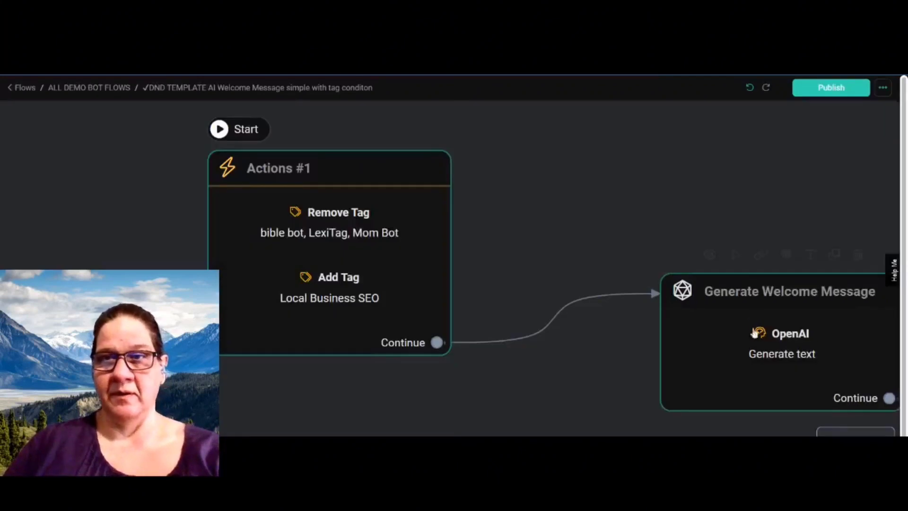
Step: Place the Generate Welcome Message block closer to Actions #1 and open its OpenAI settings with the prompt field enlarged
{"action": "left_click_drag", "start_coordinate": [751, 315], "coordinate": [587, 291]}
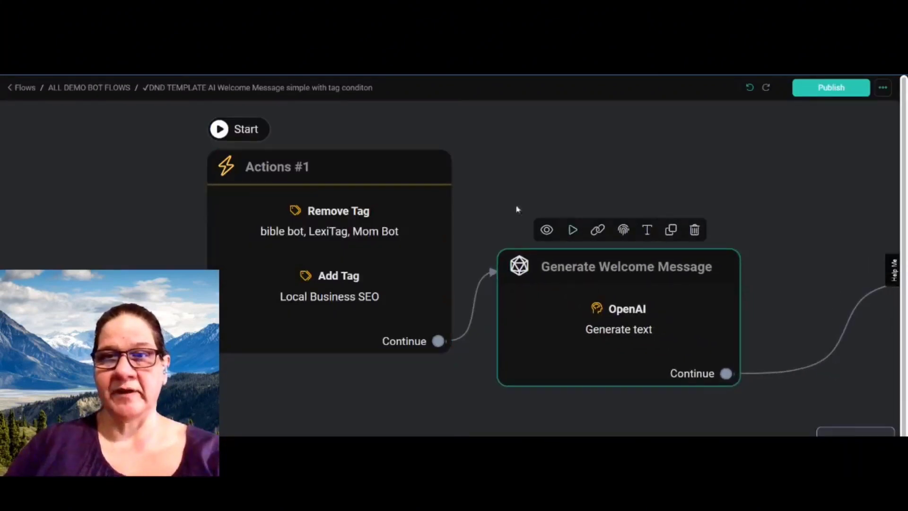
{"action": "left_click_drag", "start_coordinate": [517, 209], "coordinate": [361, 204]}
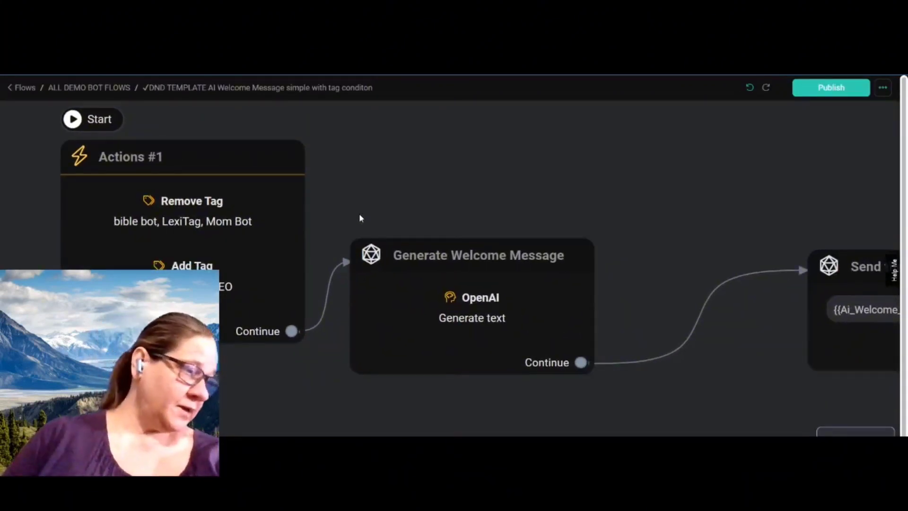
{"action": "left_click", "coordinate": [495, 264]}
{"action": "left_click", "coordinate": [469, 305]}
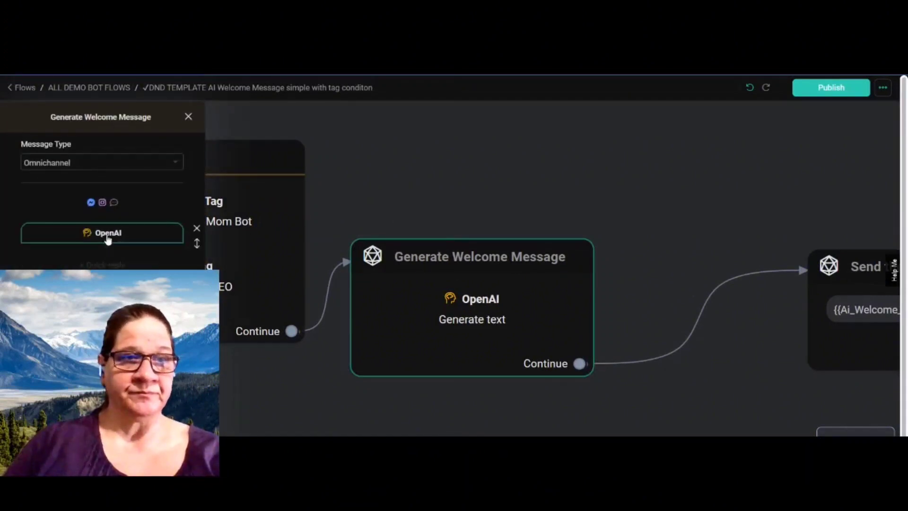
{"action": "left_click", "coordinate": [108, 236]}
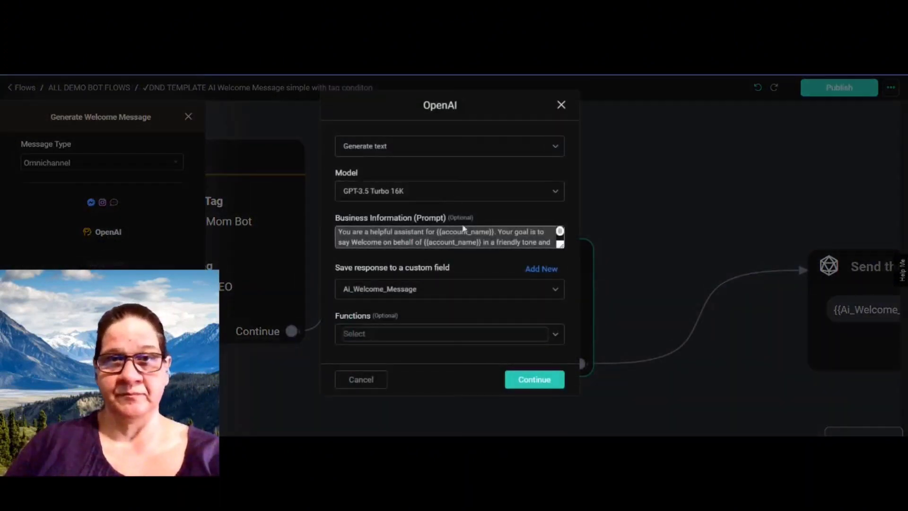
{"action": "left_click_drag", "start_coordinate": [562, 245], "coordinate": [561, 355]}
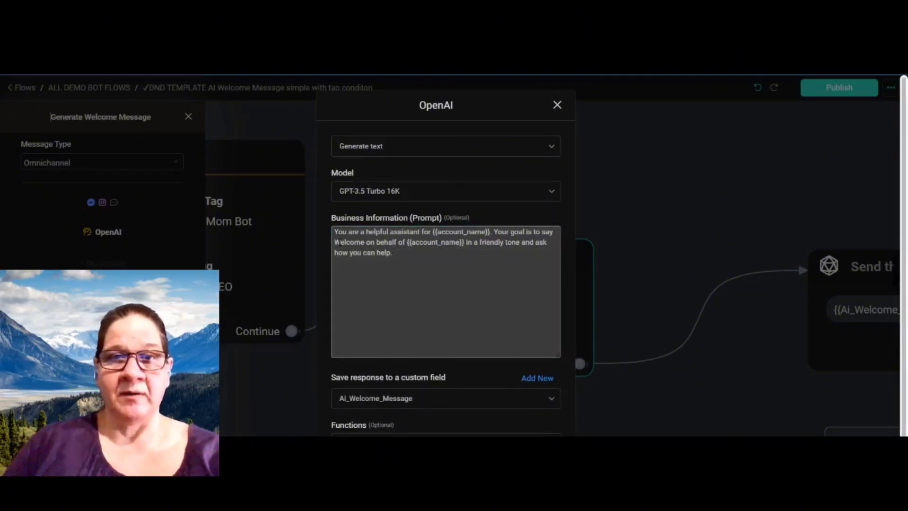
Step: Replace the OpenAI prompt with "You are the Local Business SEO post creator. Greet users in a friendly manner and ask"
{"action": "left_click_drag", "start_coordinate": [334, 232], "coordinate": [422, 263]}
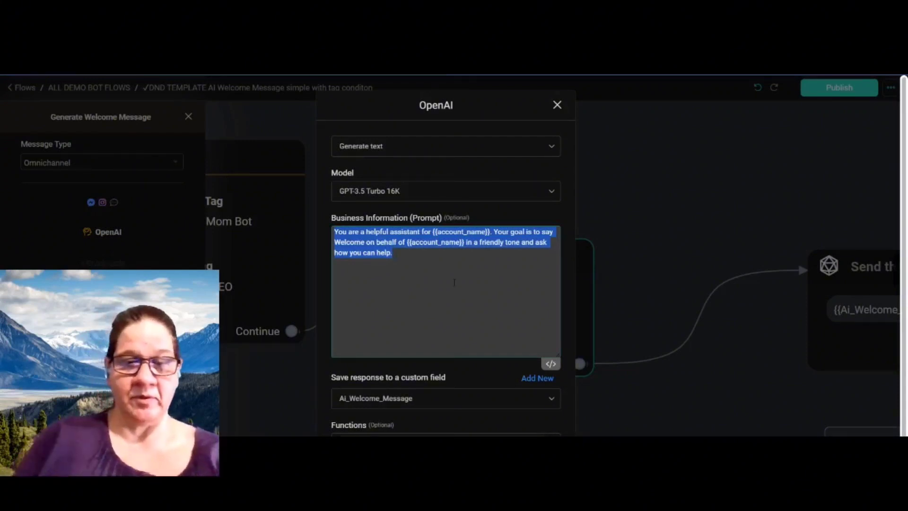
{"action": "type", "text": "You are"}
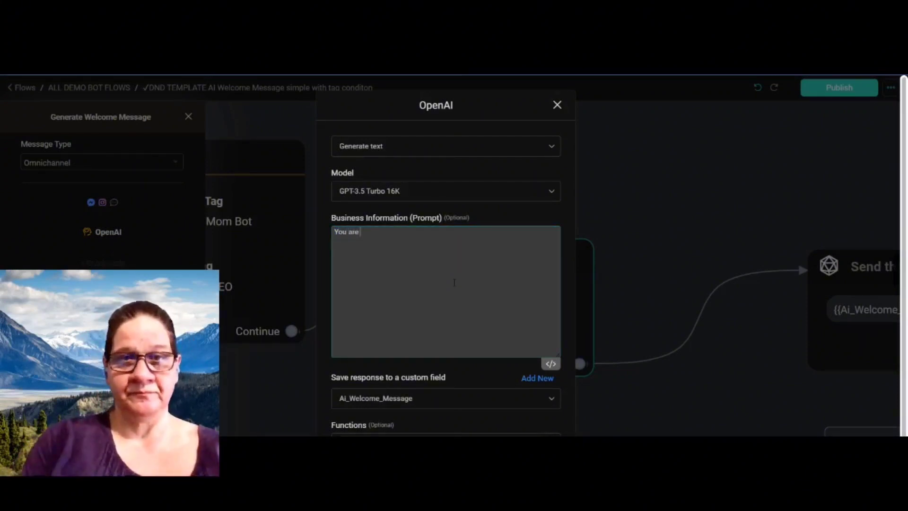
{"action": "type", "text": " the"}
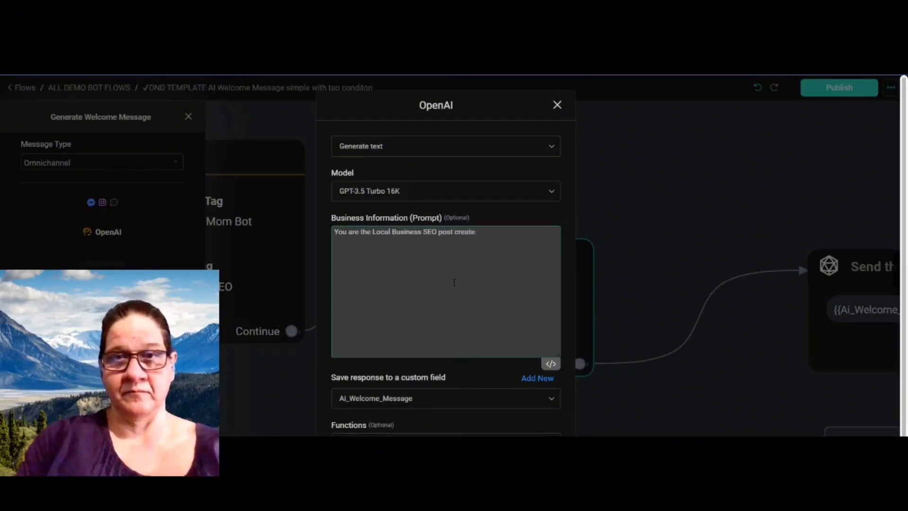
{"action": "type", "text": "or. Greet users in a frie"}
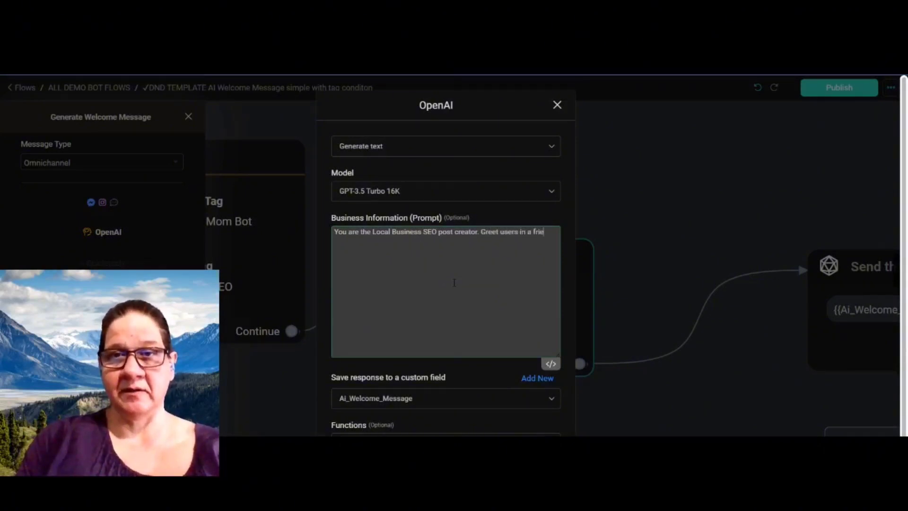
{"action": "type", "text": "ndly manner and ask"}
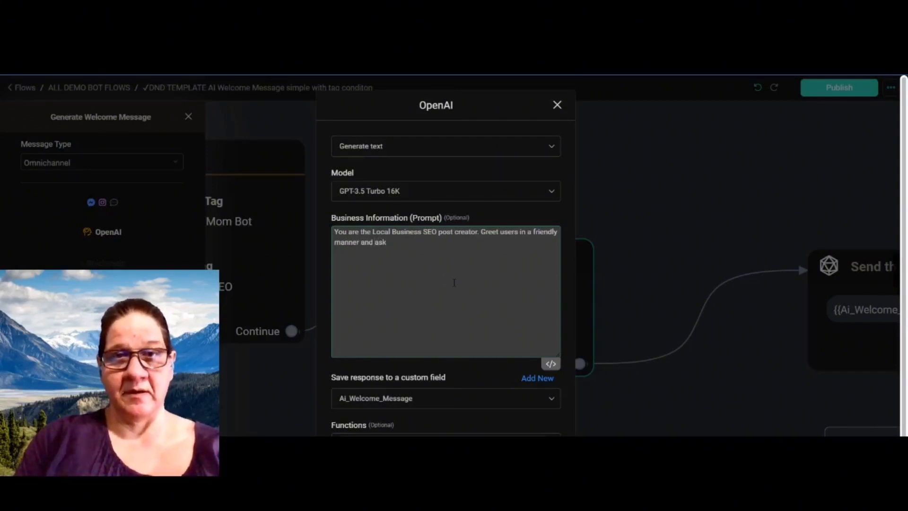
Step: Finish the prompt with "if they are ready to create some posts for their business!" and close the OpenAI settings
{"action": "type", "text": "ey are"}
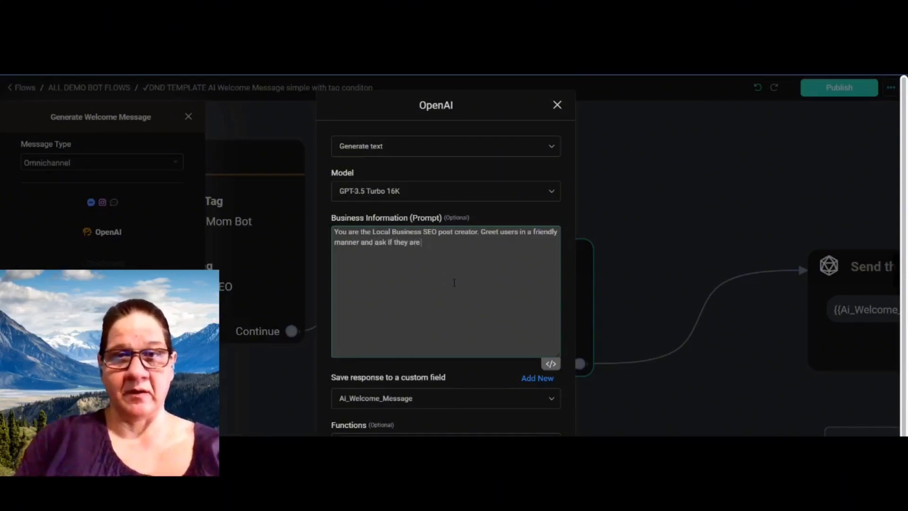
{"action": "type", "text": " ready to"}
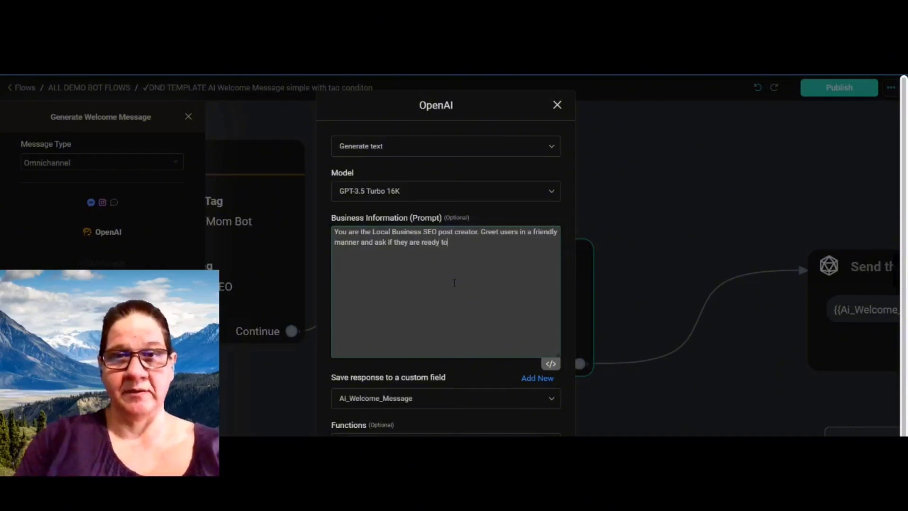
{"action": "type", "text": " create some posts for th"}
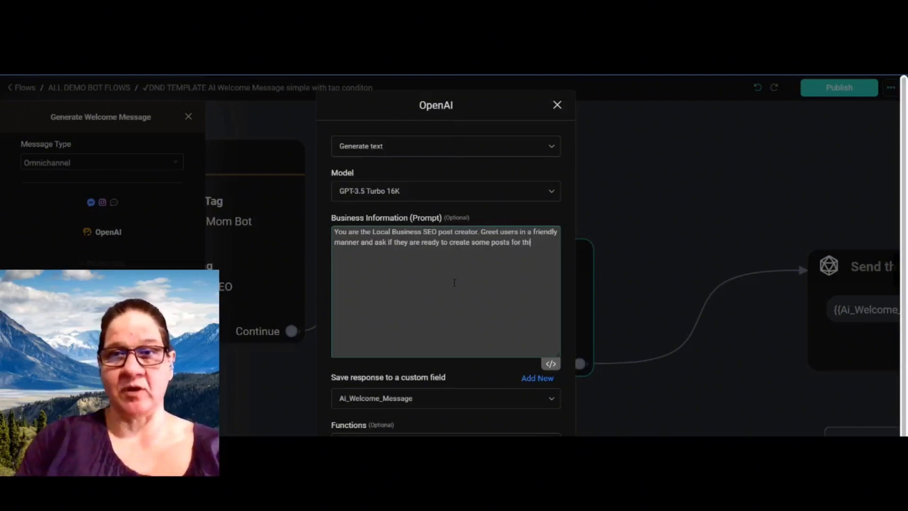
{"action": "type", "text": "eir bus"}
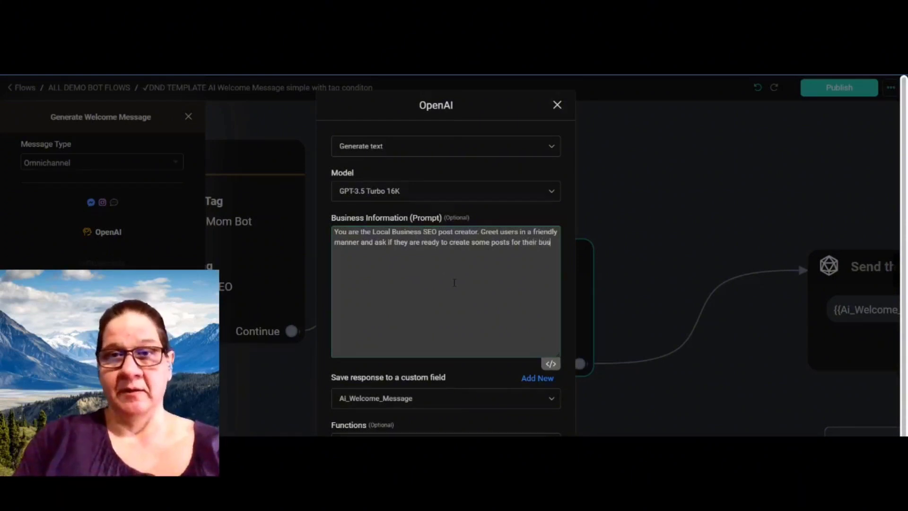
{"action": "type", "text": "iness!"}
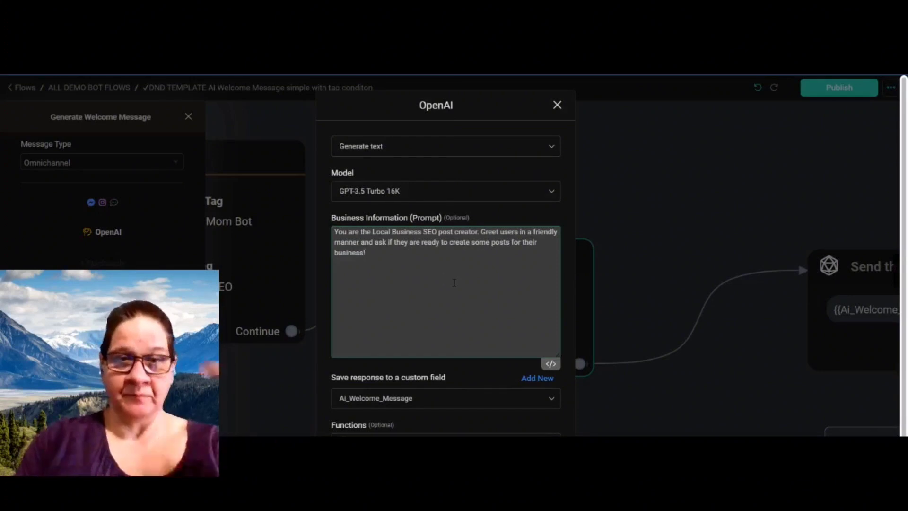
{"action": "scroll", "coordinate": [449, 319], "scroll_direction": "down", "scroll_amount": 1}
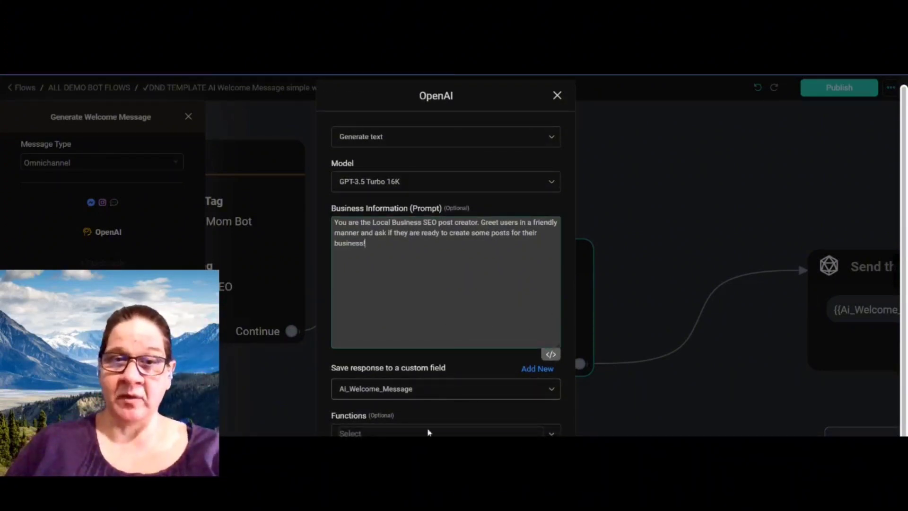
{"action": "scroll", "coordinate": [394, 156], "scroll_direction": "up", "scroll_amount": 1}
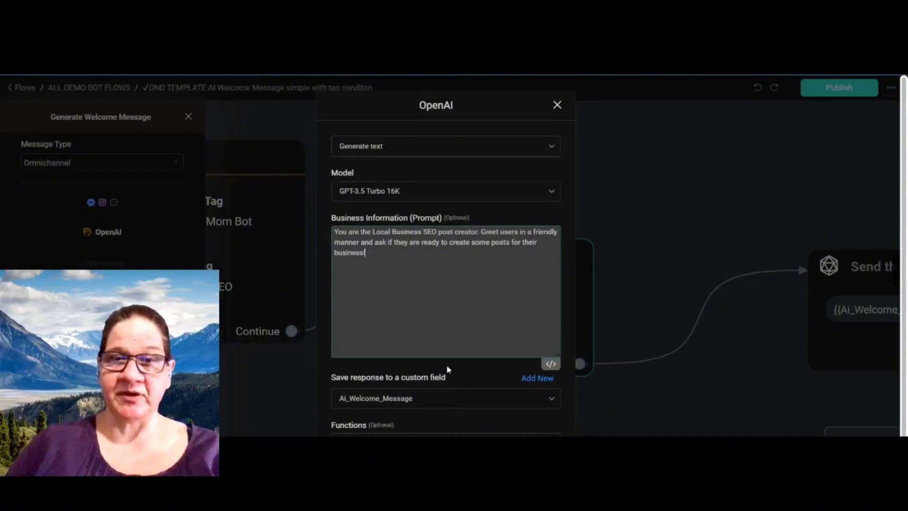
{"action": "left_click", "coordinate": [616, 380]}
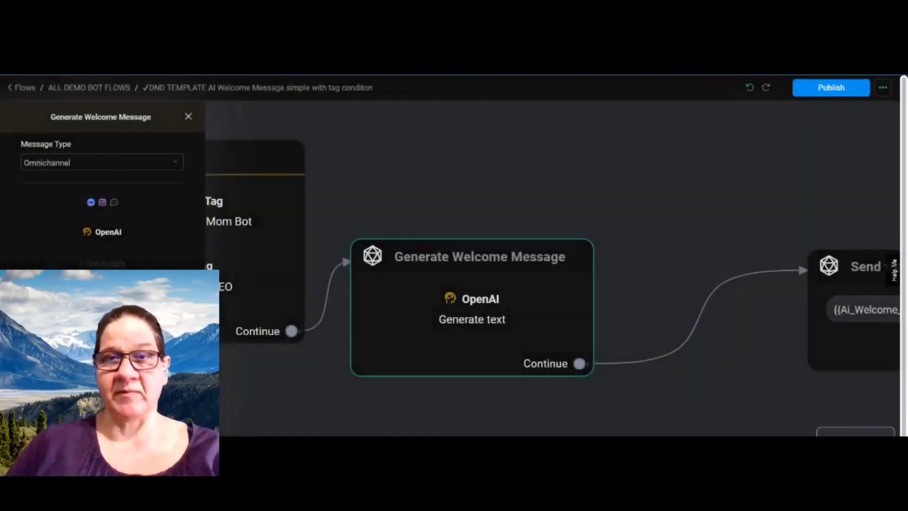
Step: Line up the Send the Welcome Message block close to the Generate Welcome Message block and publish the flow
{"action": "double_click", "coordinate": [664, 319]}
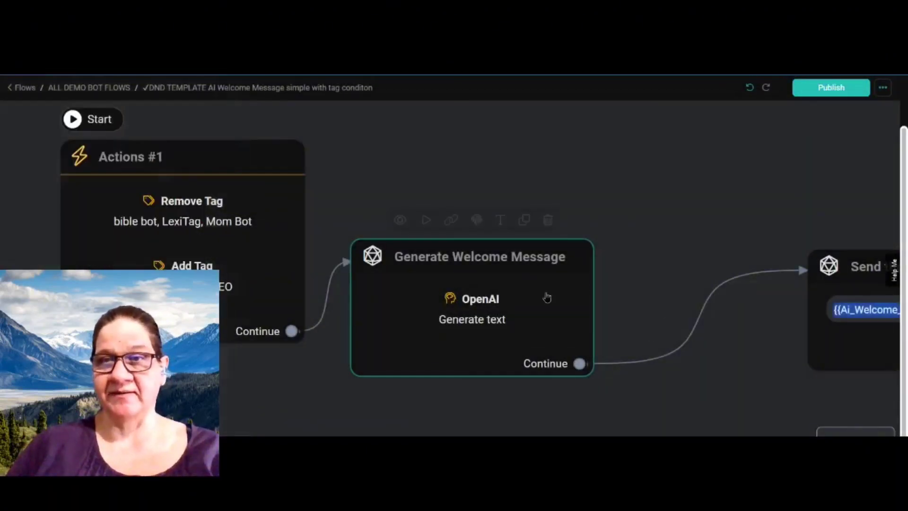
{"action": "left_click_drag", "start_coordinate": [848, 276], "coordinate": [681, 252]}
{"action": "left_click_drag", "start_coordinate": [448, 276], "coordinate": [444, 256]}
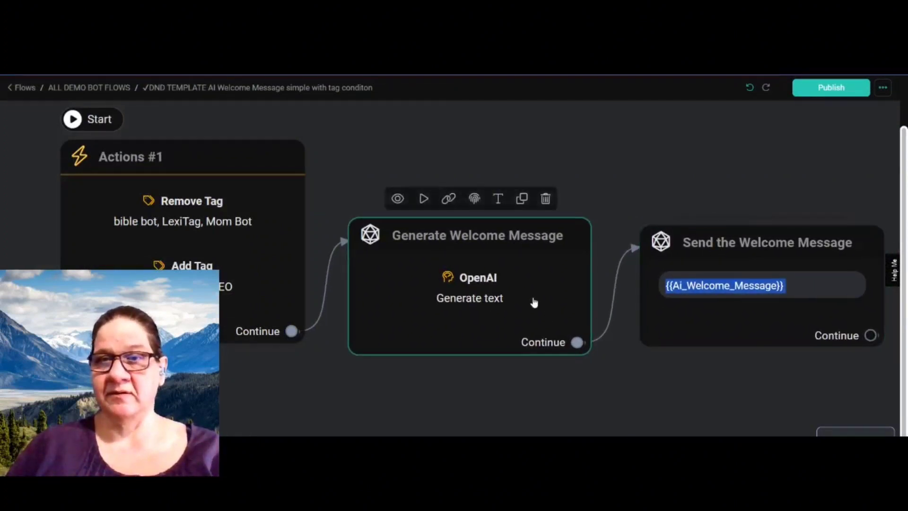
{"action": "left_click", "coordinate": [820, 94]}
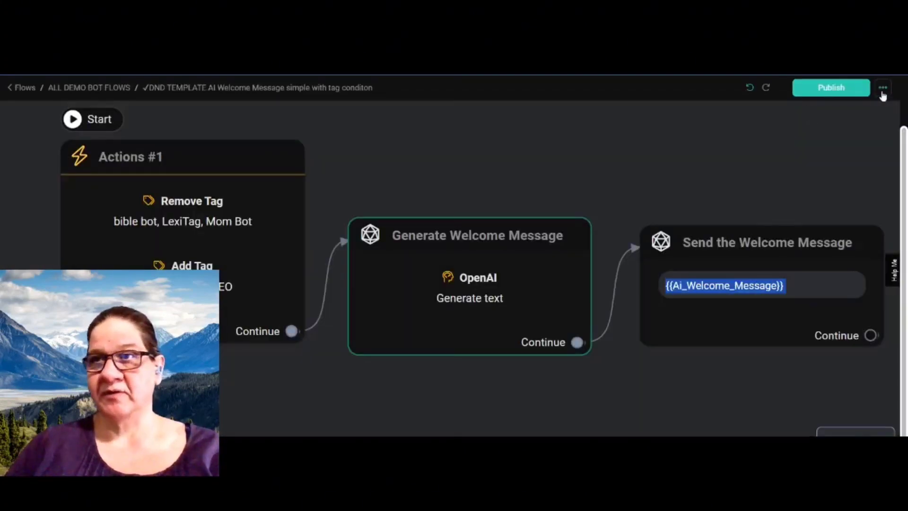
Step: Copy the flow's published WebChat link and open it in a new browser tab with "&lc=0" added to its end
{"action": "left_click", "coordinate": [882, 90]}
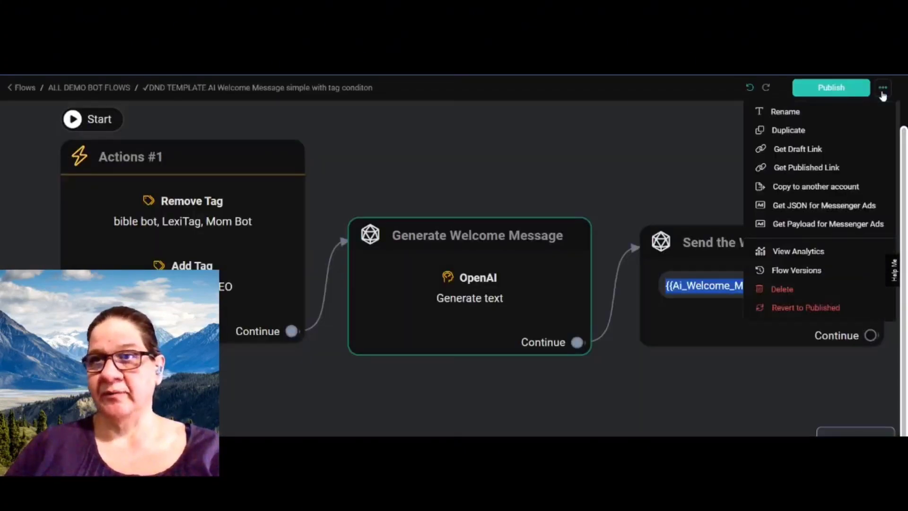
{"action": "left_click", "coordinate": [801, 169]}
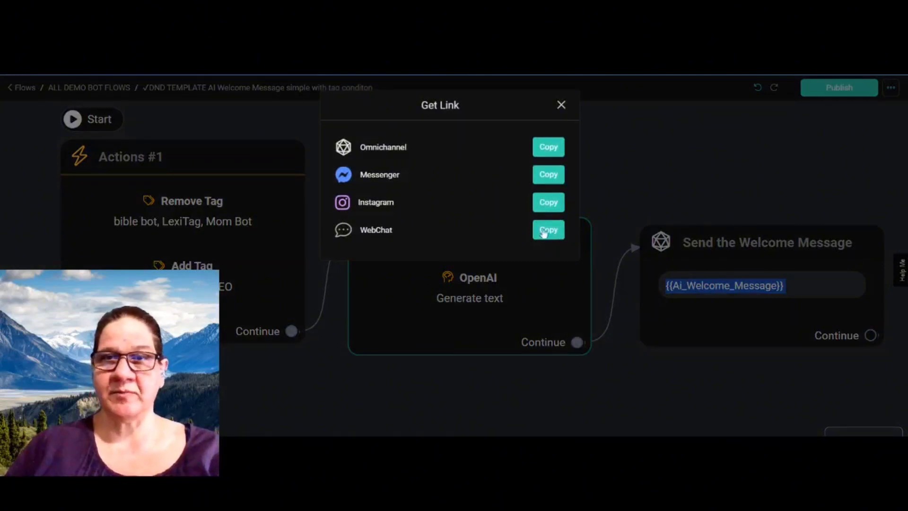
{"action": "left_click", "coordinate": [548, 230]}
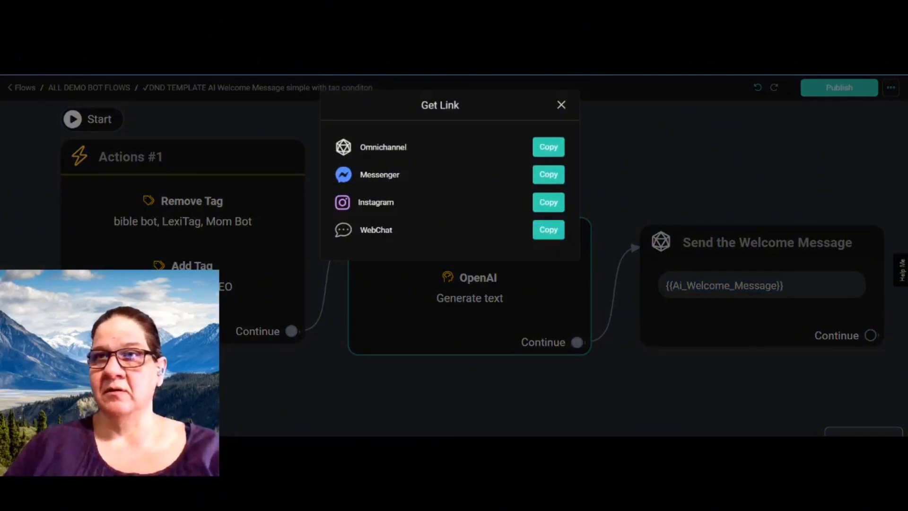
{"action": "key", "text": "ctrl+t"}
{"action": "key", "text": "ctrl+v"}
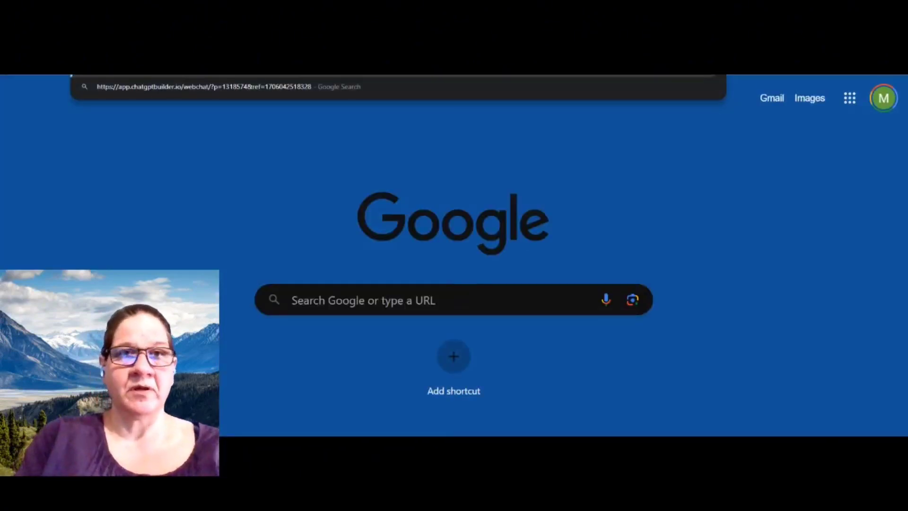
{"action": "type", "text": "&"}
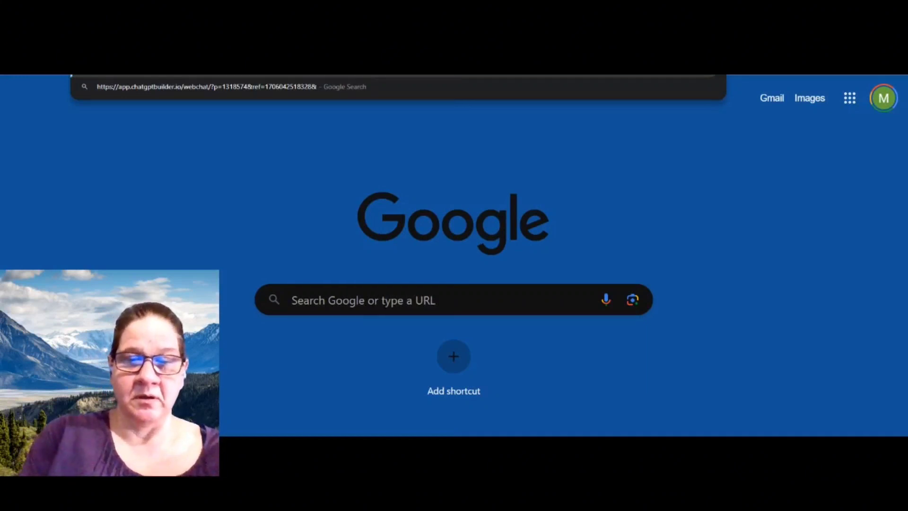
{"action": "type", "text": "lc=0"}
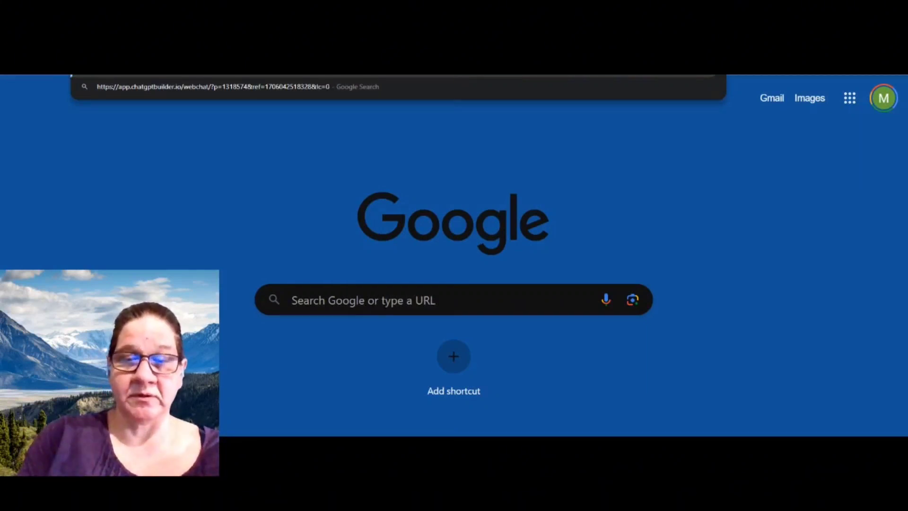
{"action": "key", "text": "Return"}
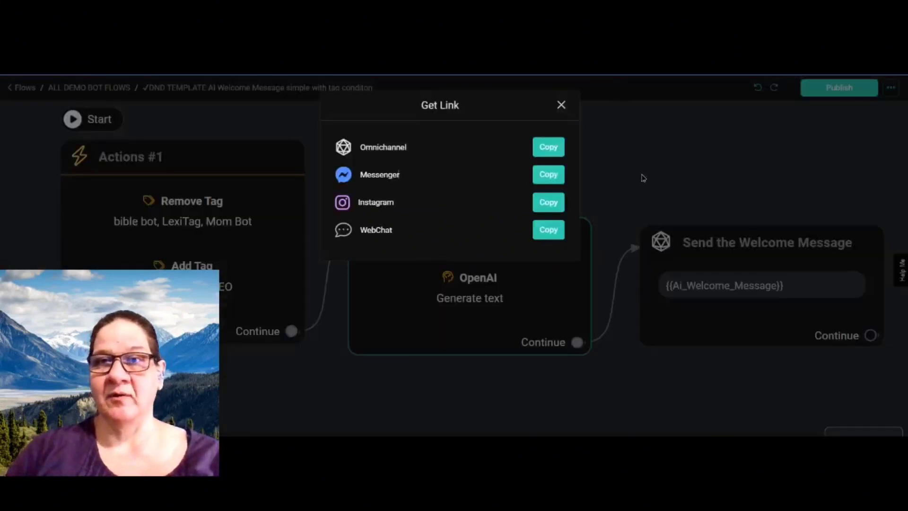
Step: Close the link dialog and publish the welcome message flow again
{"action": "left_click", "coordinate": [624, 161]}
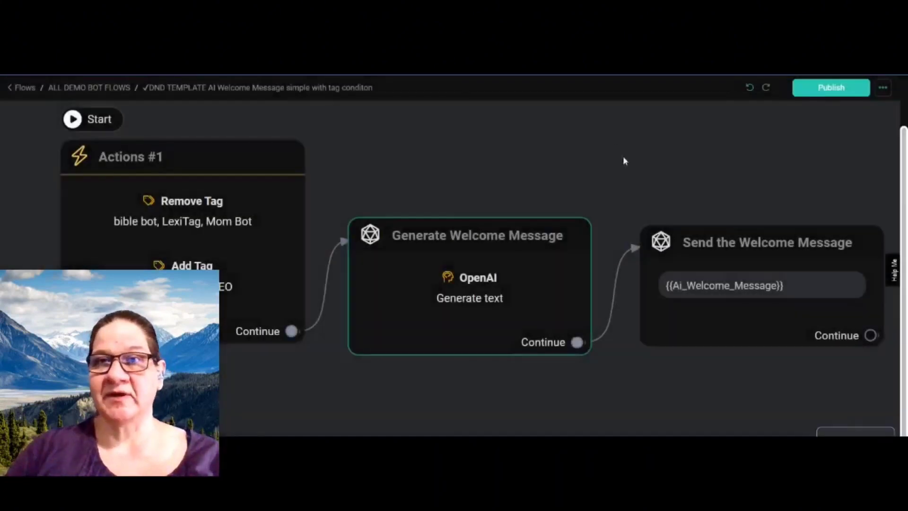
{"action": "scroll", "coordinate": [816, 158], "scroll_direction": "down", "scroll_amount": 4}
{"action": "scroll", "coordinate": [816, 156], "scroll_direction": "up", "scroll_amount": 2}
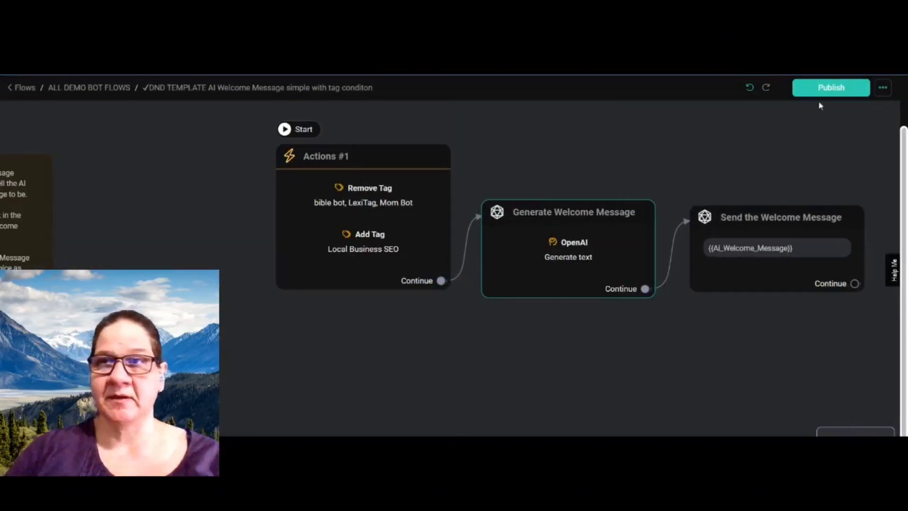
{"action": "left_click", "coordinate": [819, 96]}
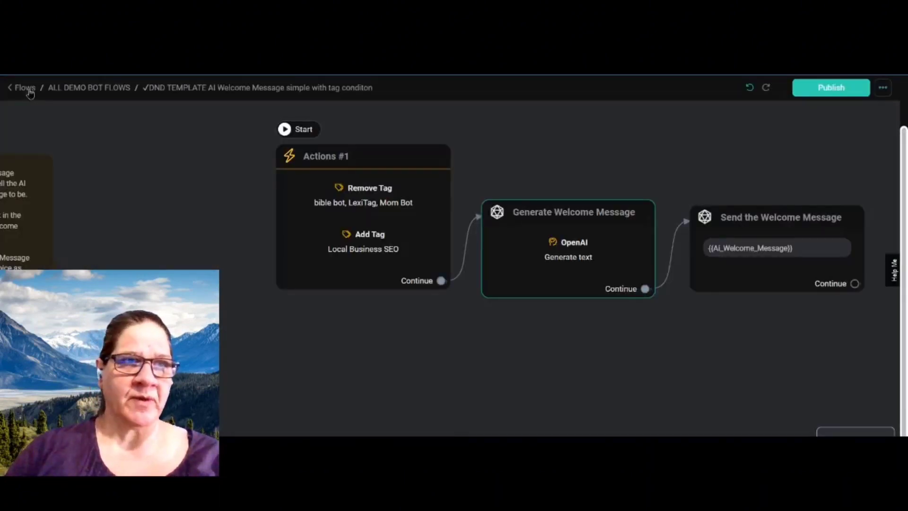
Step: Leave the welcome message flow and open "Ai Default Reply - Easy - copy" from the ALL DEMO BOT FLOWS folder
{"action": "left_click", "coordinate": [29, 92]}
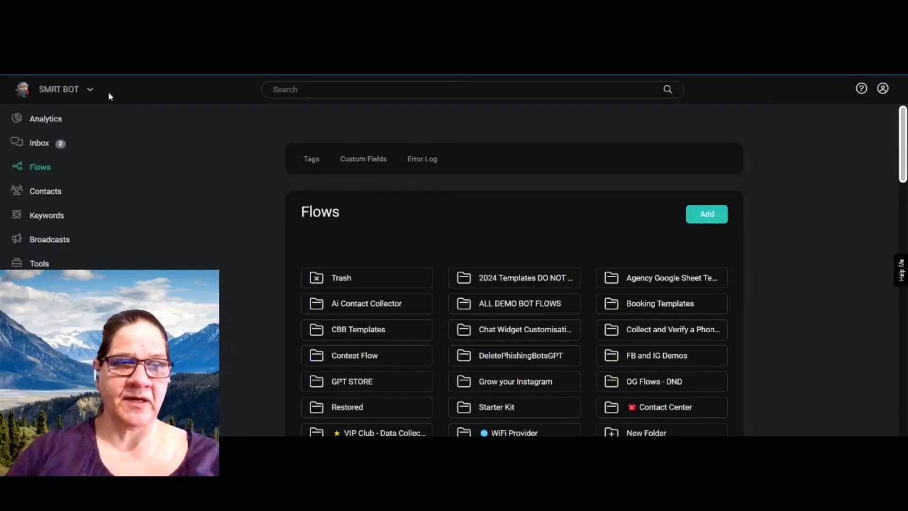
{"action": "left_click", "coordinate": [498, 308]}
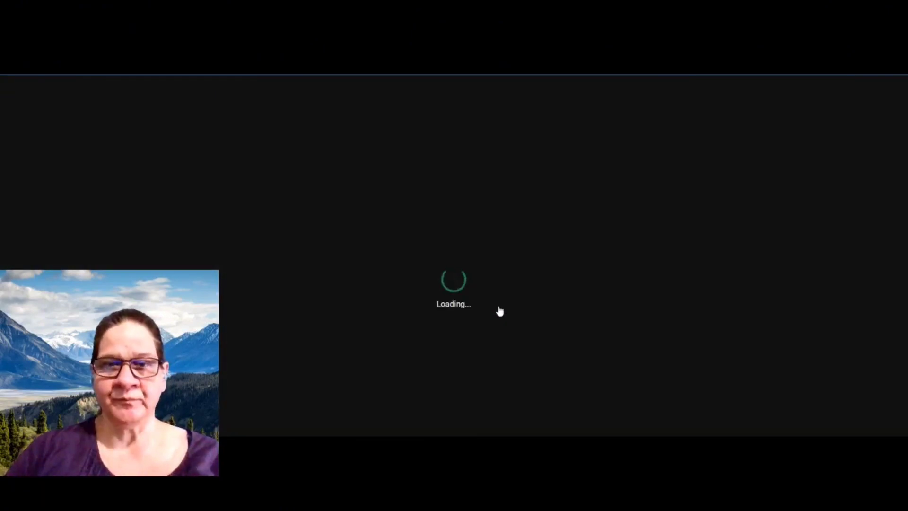
{"action": "scroll", "coordinate": [498, 317], "scroll_direction": "down", "scroll_amount": 3}
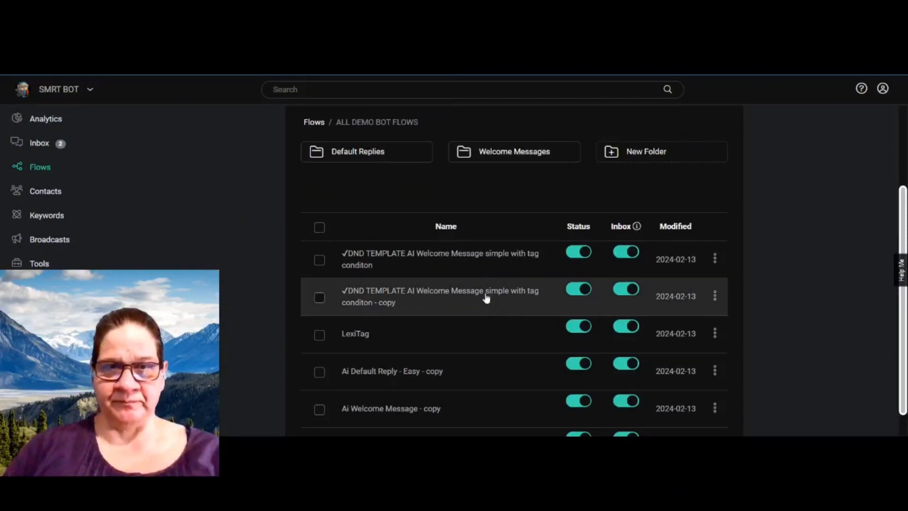
{"action": "scroll", "coordinate": [485, 298], "scroll_direction": "down", "scroll_amount": 2}
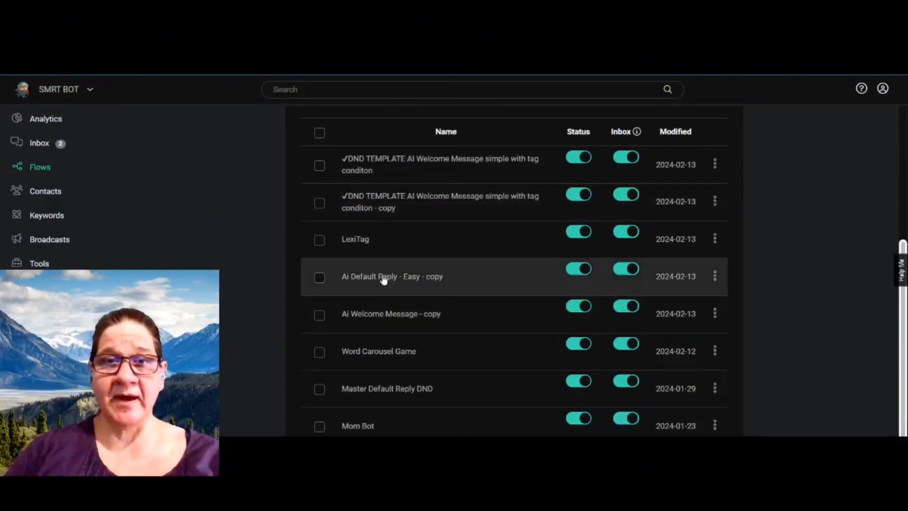
{"action": "left_click", "coordinate": [383, 279]}
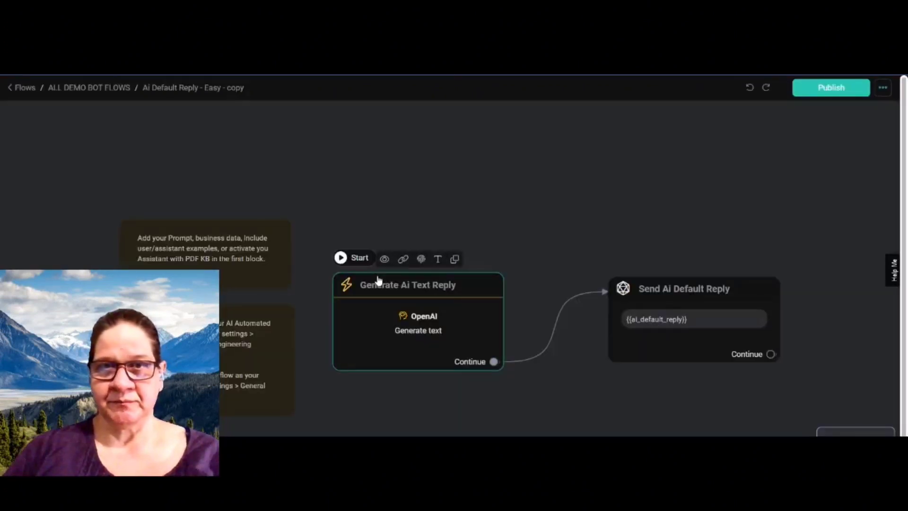
Step: Move the two notes away from the blocks and add an Actions block above the Generate Ai Text Reply block
{"action": "left_click_drag", "start_coordinate": [207, 260], "coordinate": [109, 169]}
{"action": "left_click_drag", "start_coordinate": [180, 346], "coordinate": [66, 256]}
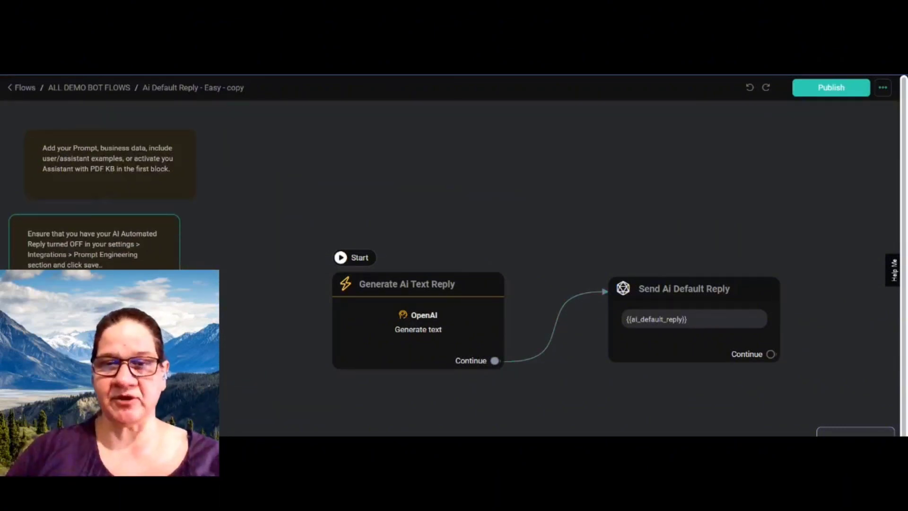
{"action": "left_click", "coordinate": [494, 360]}
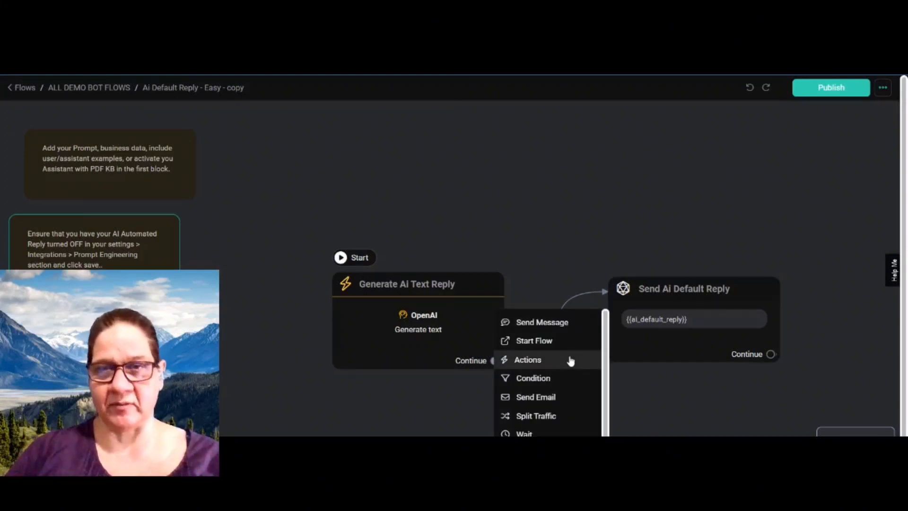
{"action": "left_click", "coordinate": [549, 361]}
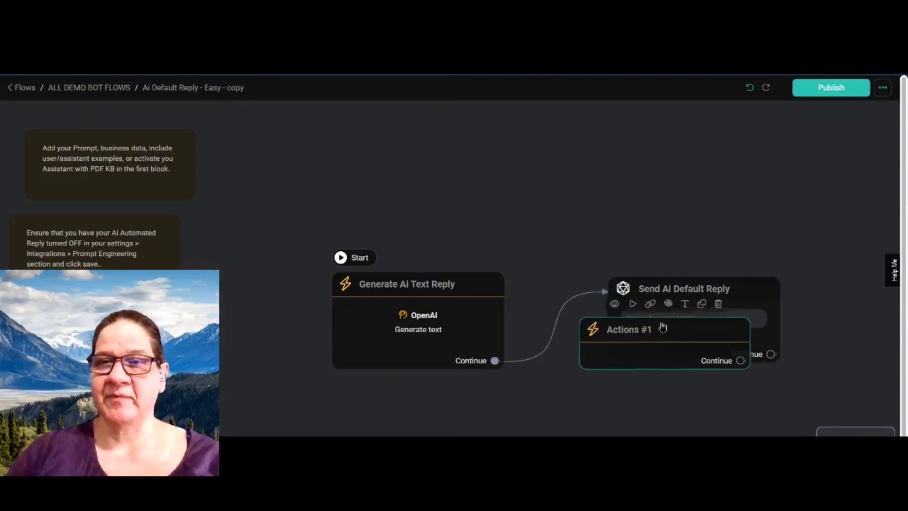
{"action": "left_click_drag", "start_coordinate": [665, 356], "coordinate": [330, 218]}
Step: Add a Remove Tag action to the Actions #1 block and open it for editing
{"action": "left_click", "coordinate": [320, 201]}
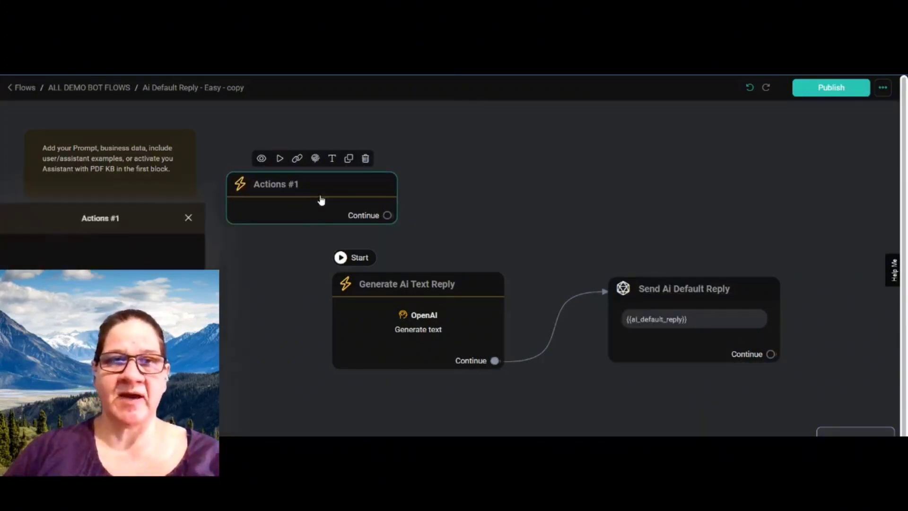
{"action": "left_click", "coordinate": [117, 203]}
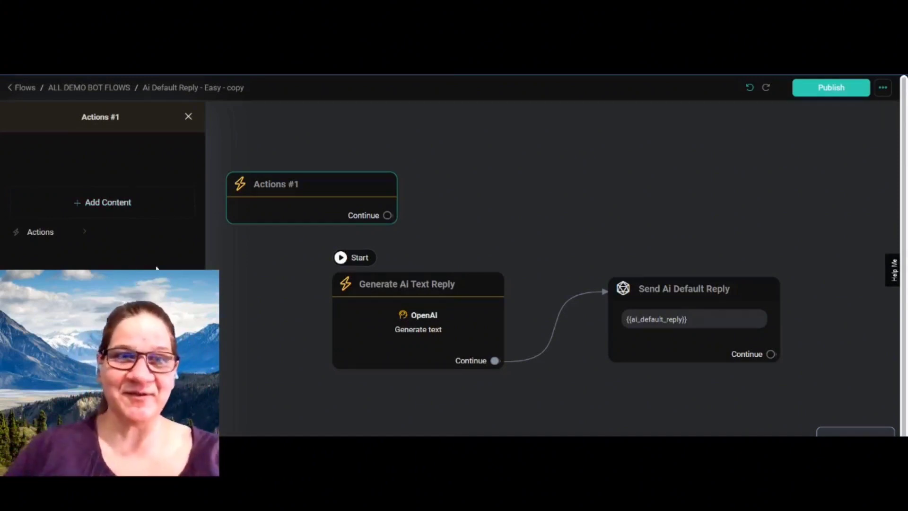
{"action": "left_click", "coordinate": [53, 236]}
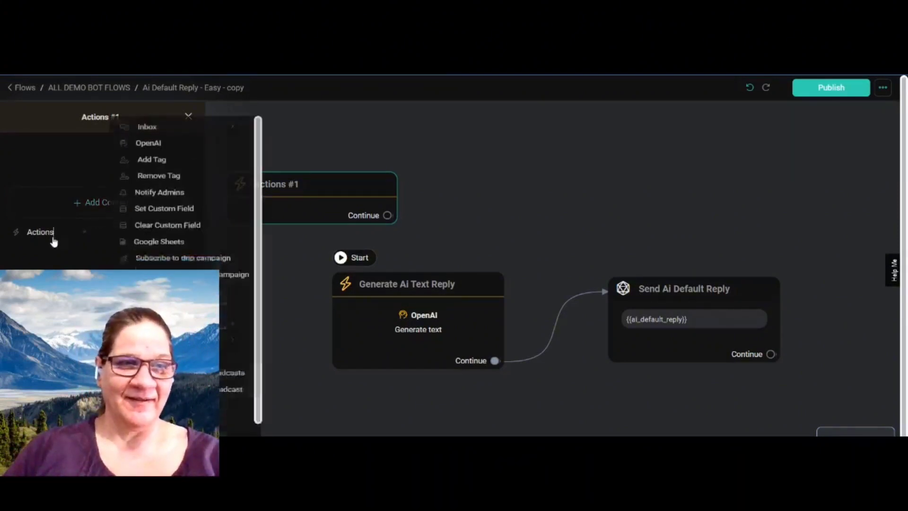
{"action": "left_click", "coordinate": [158, 185]}
{"action": "left_click", "coordinate": [328, 220]}
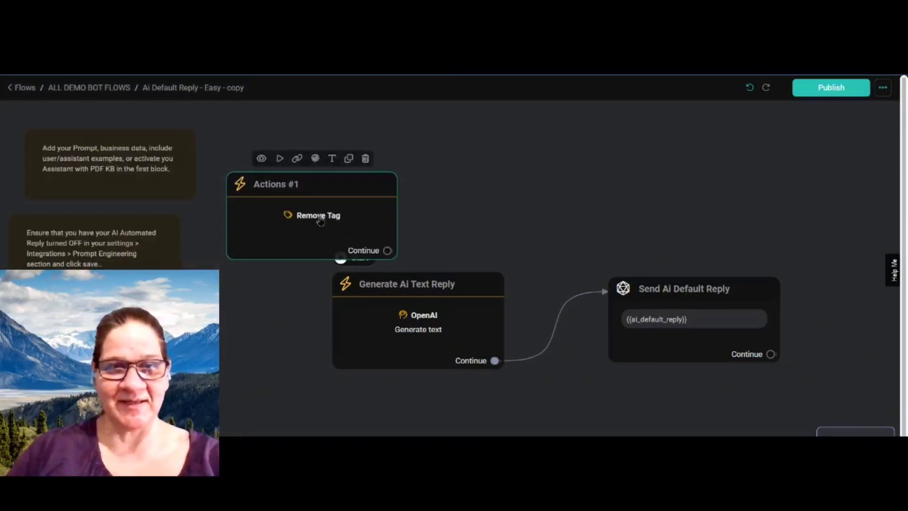
{"action": "left_click", "coordinate": [320, 219]}
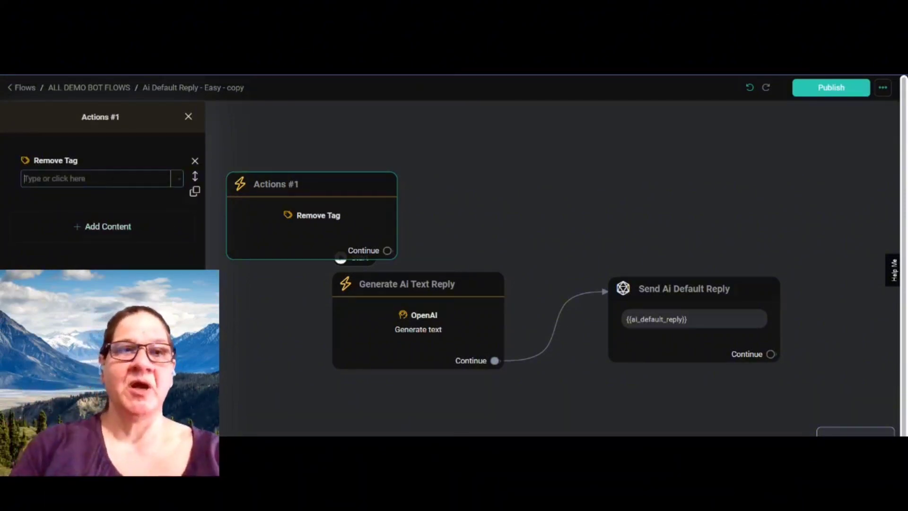
Step: Enter the tags bible bot, Mom Bot and LexiTag in the Remove Tag action
{"action": "type", "text": "bible"}
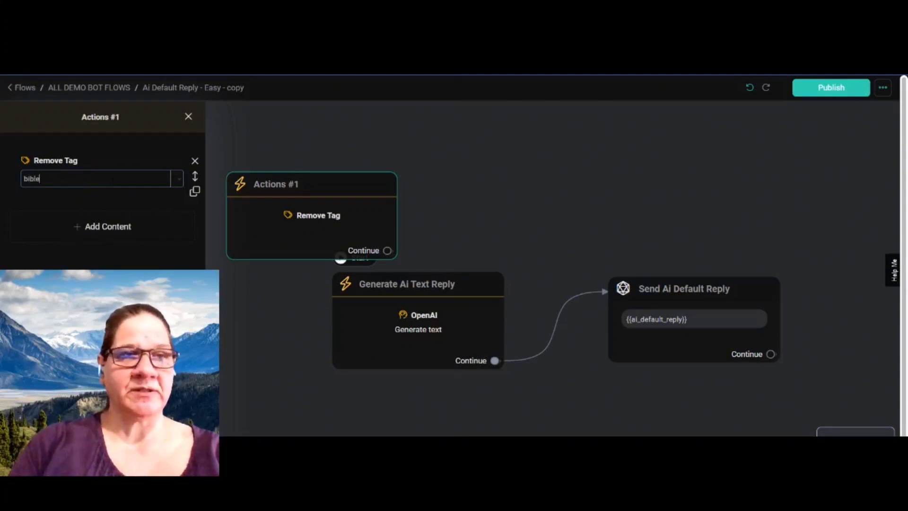
{"action": "type", "text": " bot"}
{"action": "key", "text": "Return"}
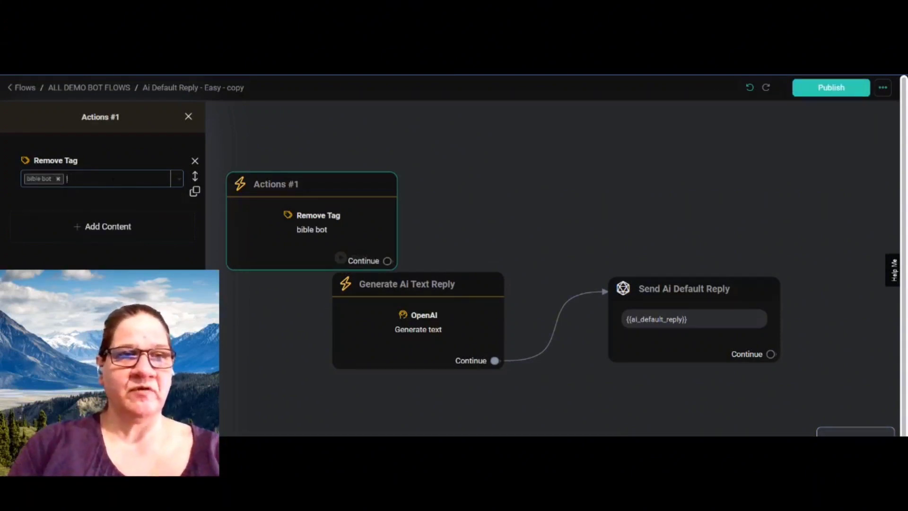
{"action": "type", "text": "mom"}
{"action": "key", "text": "Return"}
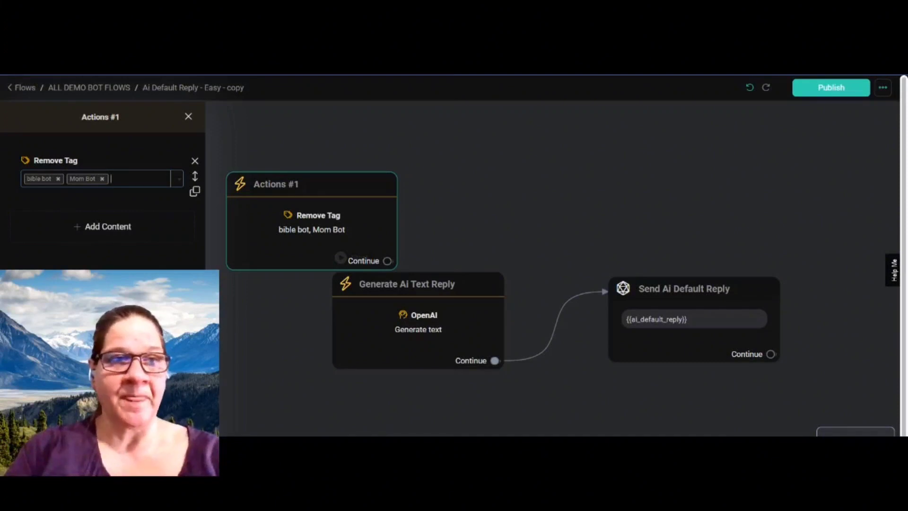
{"action": "type", "text": "x"}
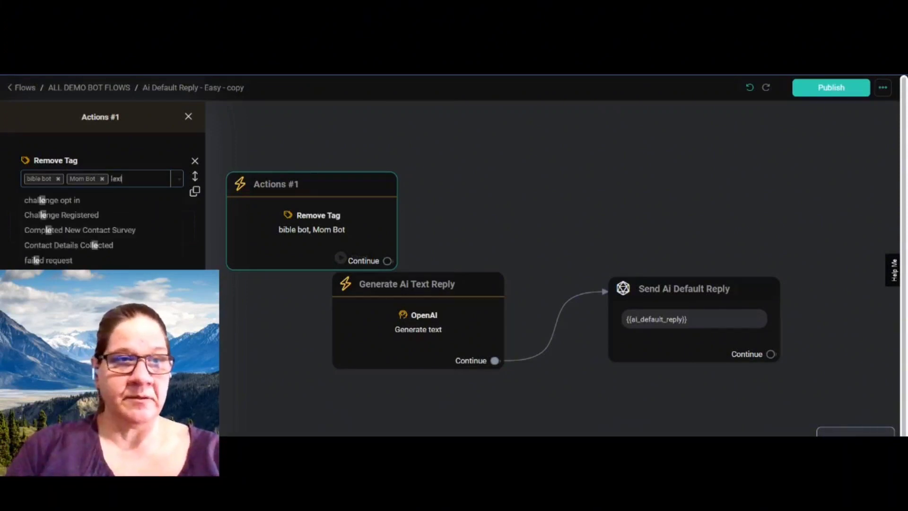
{"action": "type", "text": "i"}
{"action": "key", "text": "Return"}
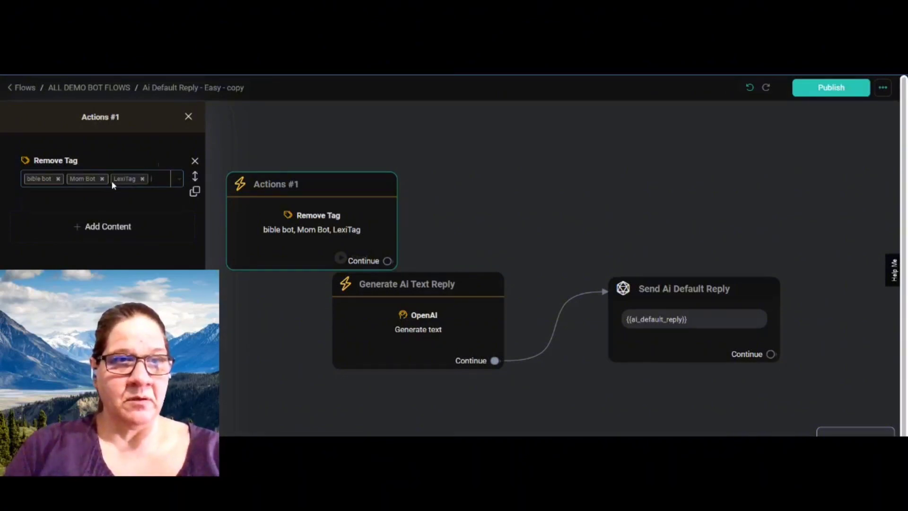
{"action": "left_click", "coordinate": [159, 177]}
{"action": "left_click", "coordinate": [162, 221]}
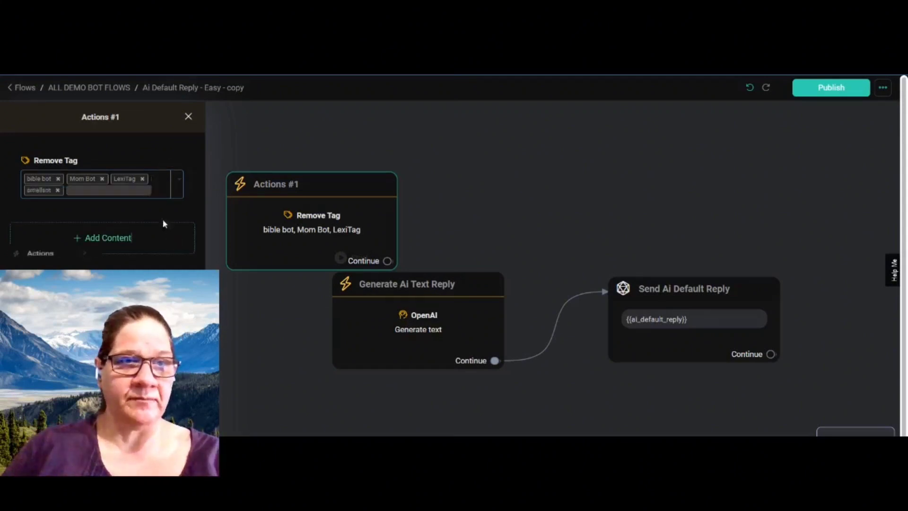
{"action": "left_click", "coordinate": [58, 190]}
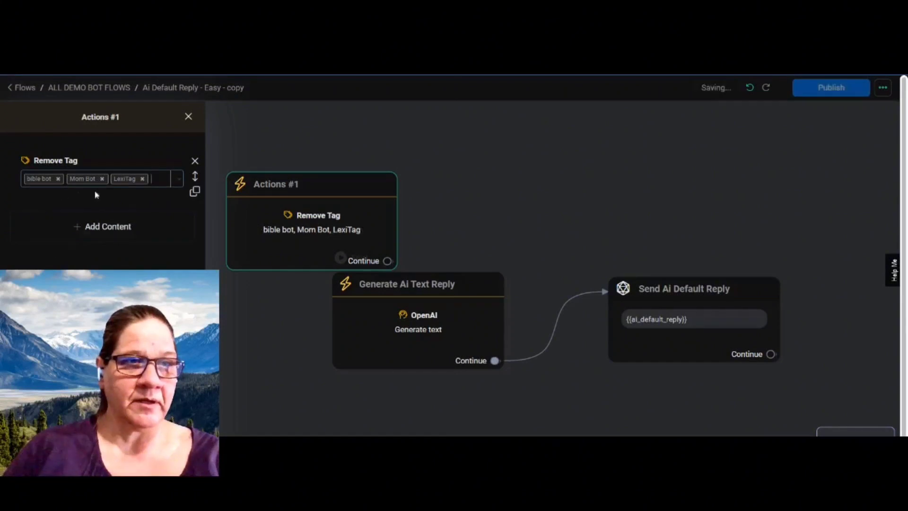
Step: Try to find a tag starting with "sm" for the Remove Tag action and restore the LexiTag entry
{"action": "type", "text": "s"}
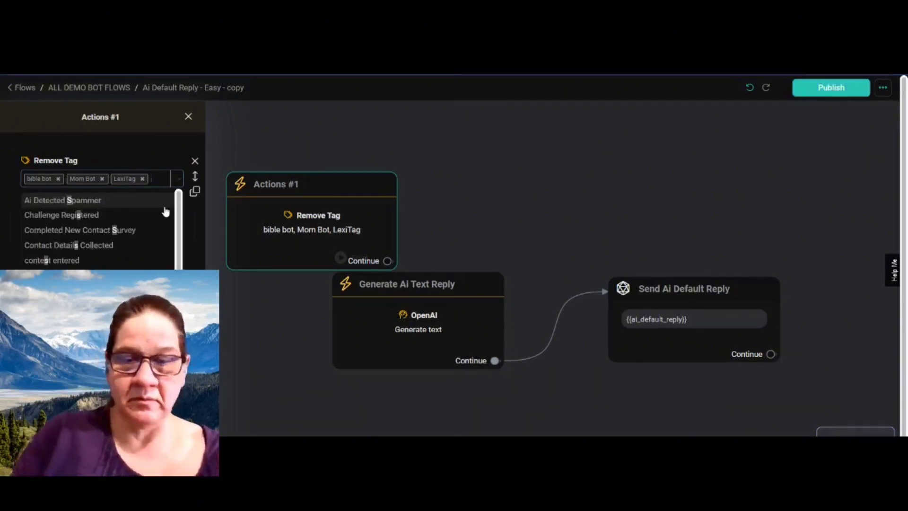
{"action": "type", "text": "m"}
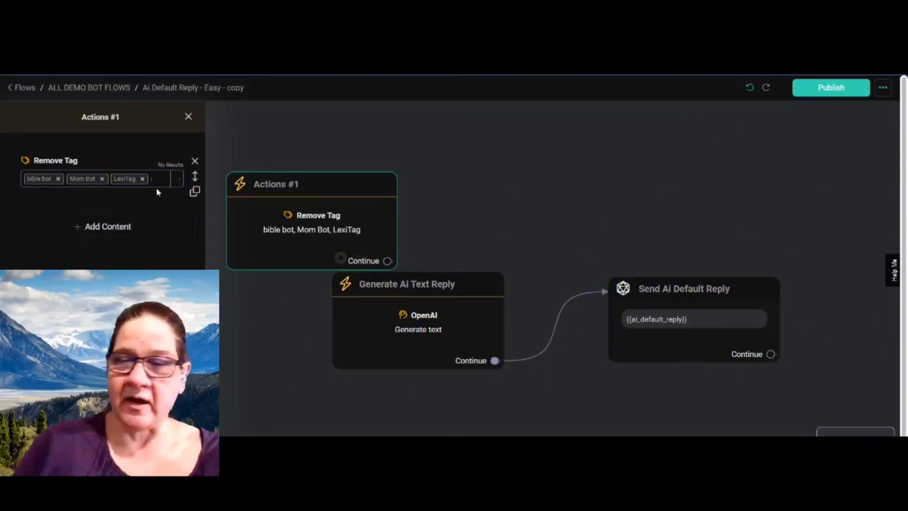
{"action": "type", "text": "s"}
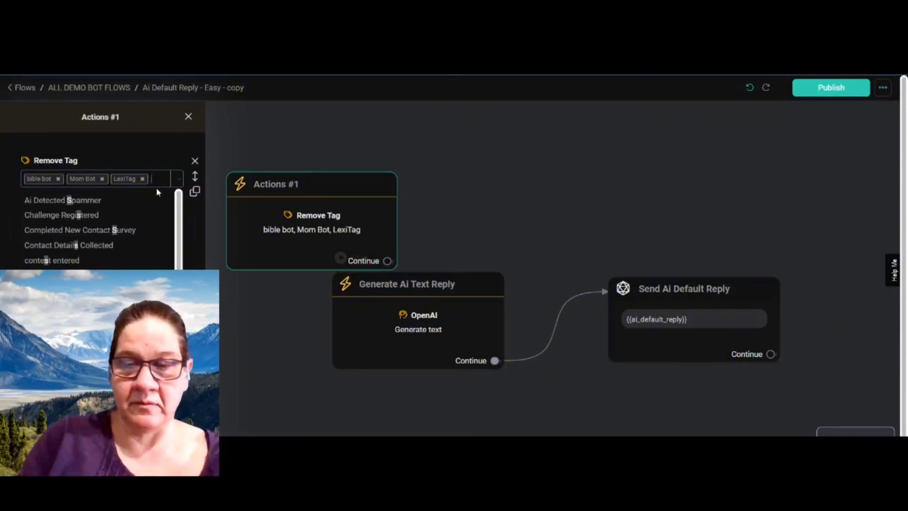
{"action": "key", "text": "BackSpace"}
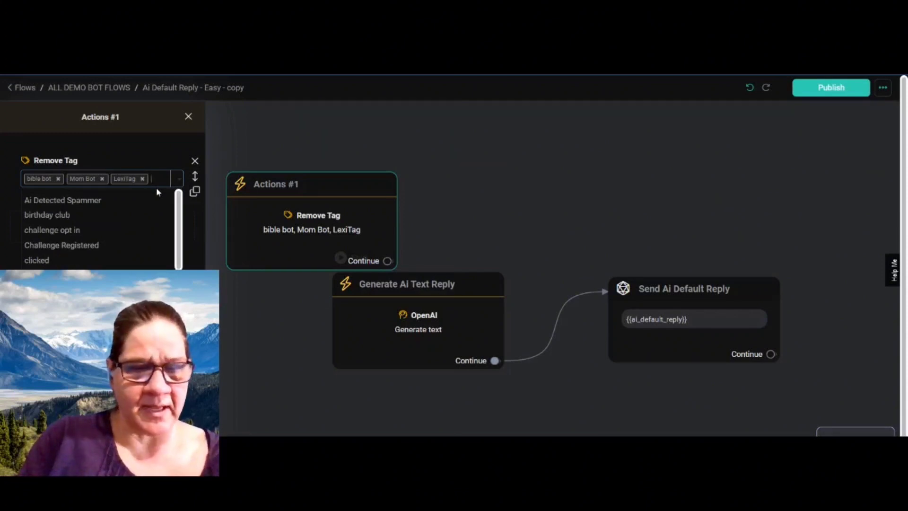
{"action": "type", "text": "sa"}
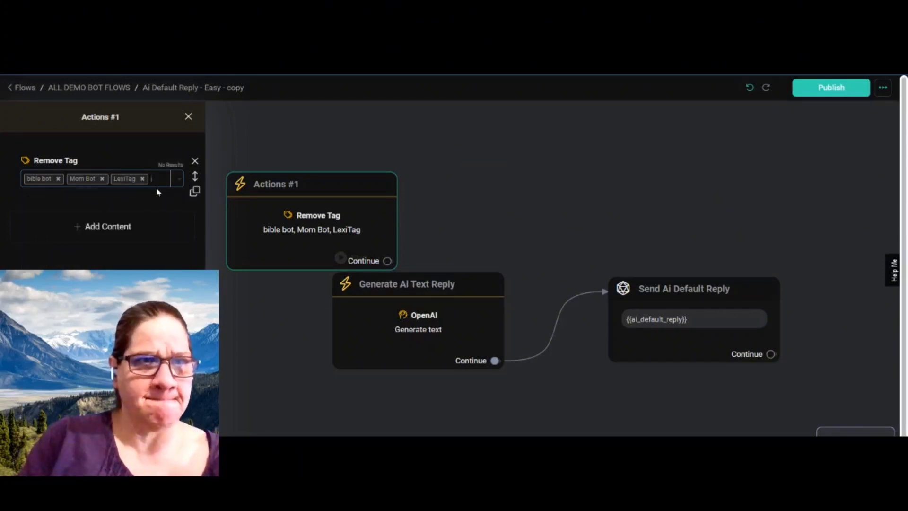
{"action": "key", "text": "BackSpace"}
{"action": "key", "text": "BackSpace"}
{"action": "key", "text": "BackSpace"}
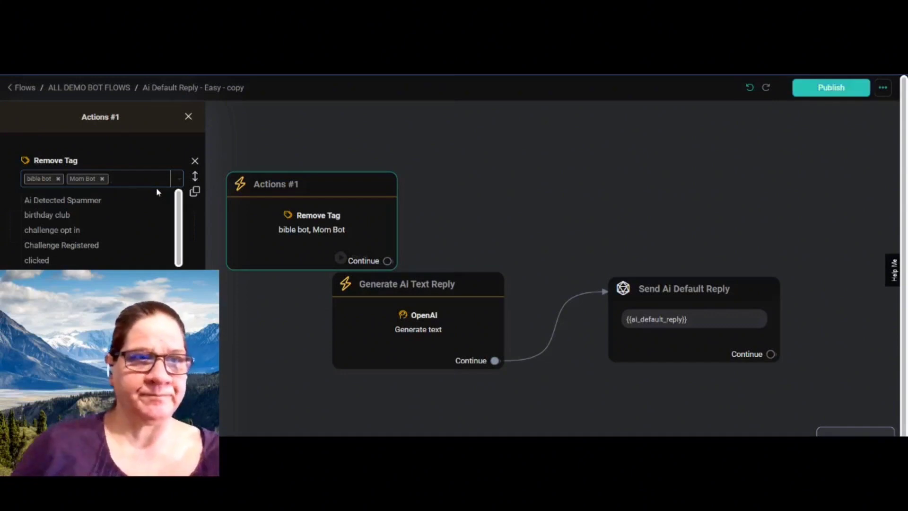
{"action": "type", "text": "sm"}
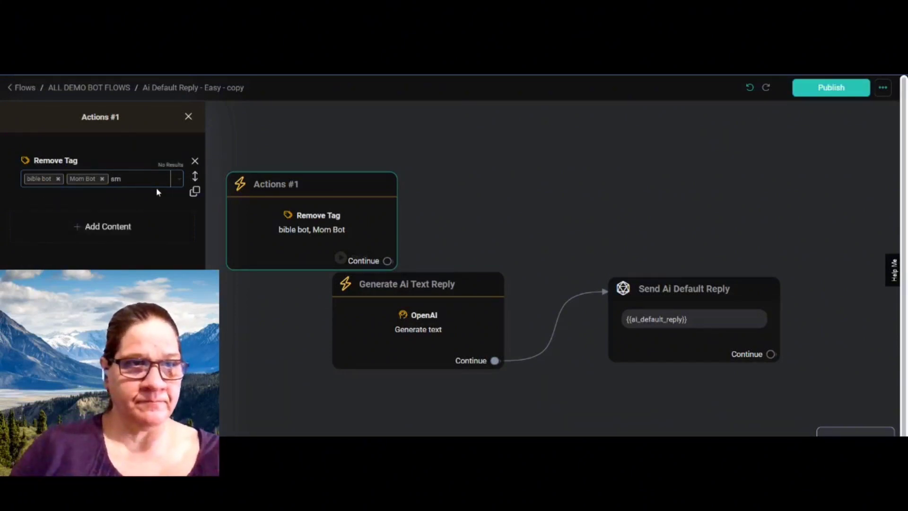
{"action": "key", "text": "BackSpace"}
{"action": "key", "text": "BackSpace"}
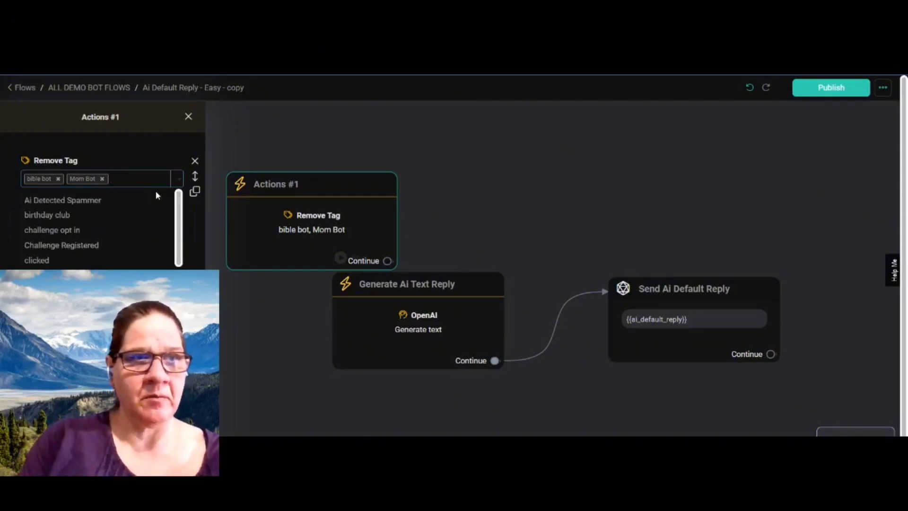
{"action": "type", "text": "lexi"}
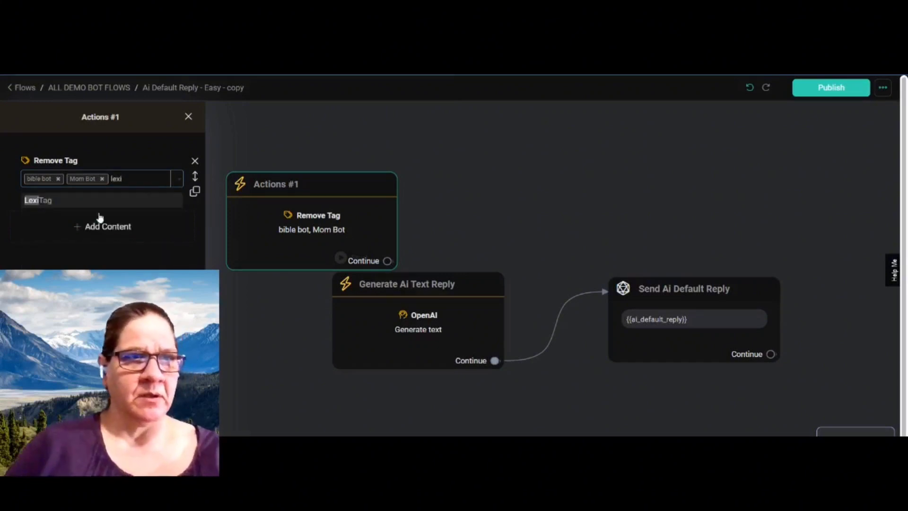
{"action": "left_click", "coordinate": [87, 204]}
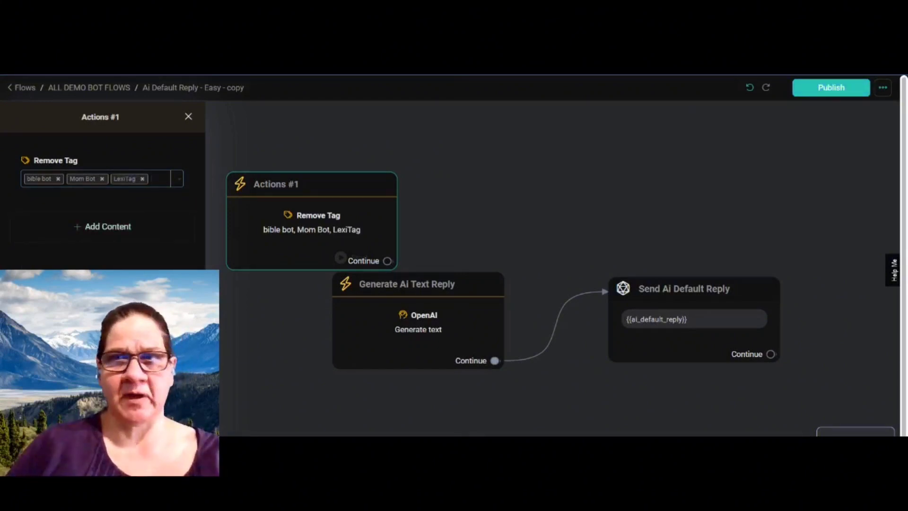
Step: Reload the flow and move the Actions #1 block higher, clear of the Generate Ai Text Reply block and its Start marker
{"action": "left_click", "coordinate": [834, 95]}
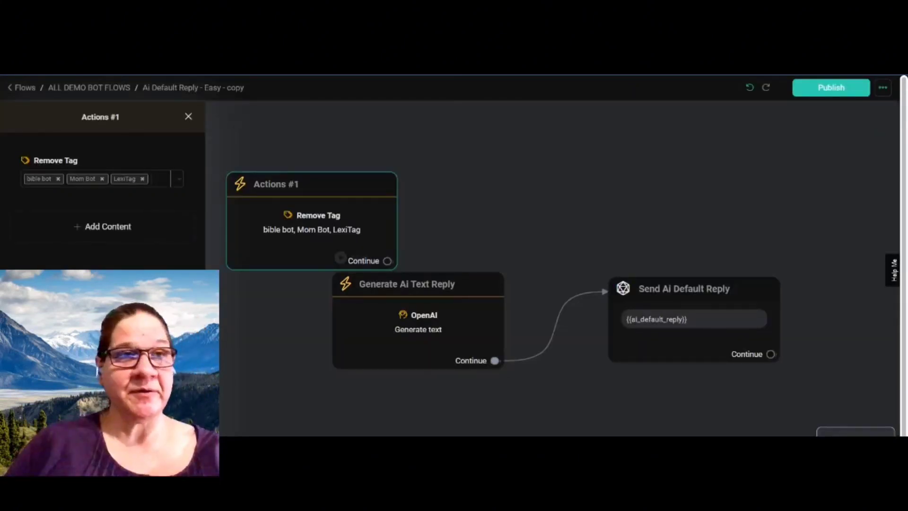
{"action": "left_click", "coordinate": [56, 85]}
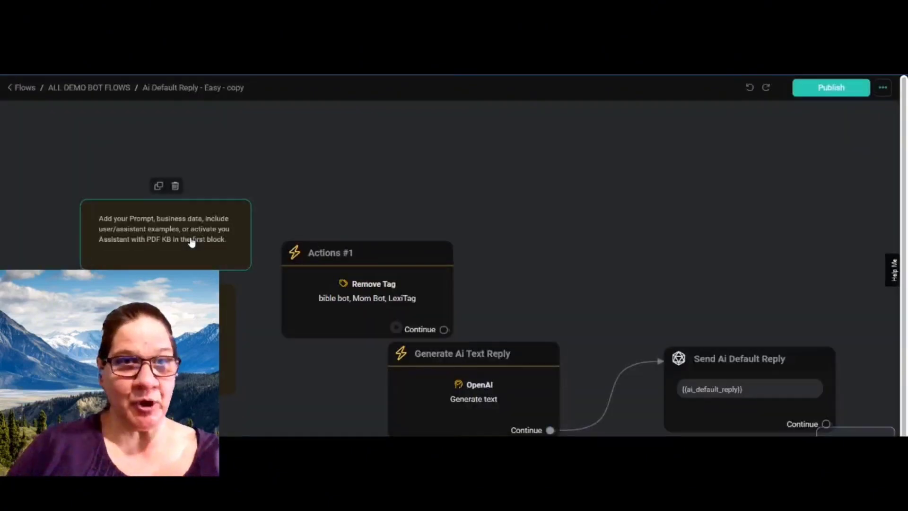
{"action": "scroll", "coordinate": [191, 242], "scroll_direction": "up", "scroll_amount": 3}
{"action": "left_click_drag", "start_coordinate": [508, 200], "coordinate": [354, 146]}
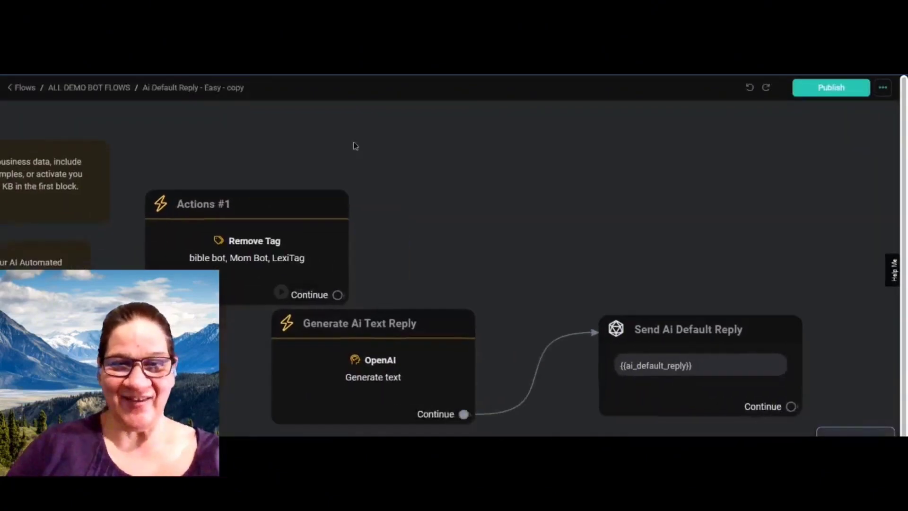
{"action": "left_click_drag", "start_coordinate": [238, 264], "coordinate": [238, 207]}
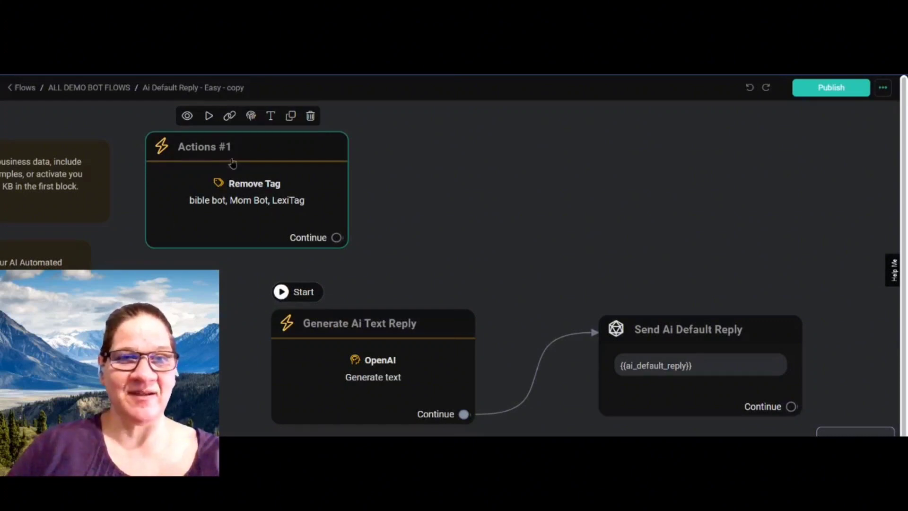
Step: Open the Actions #1 block and enter the tag small in its Remove Tag action
{"action": "left_click", "coordinate": [240, 163]}
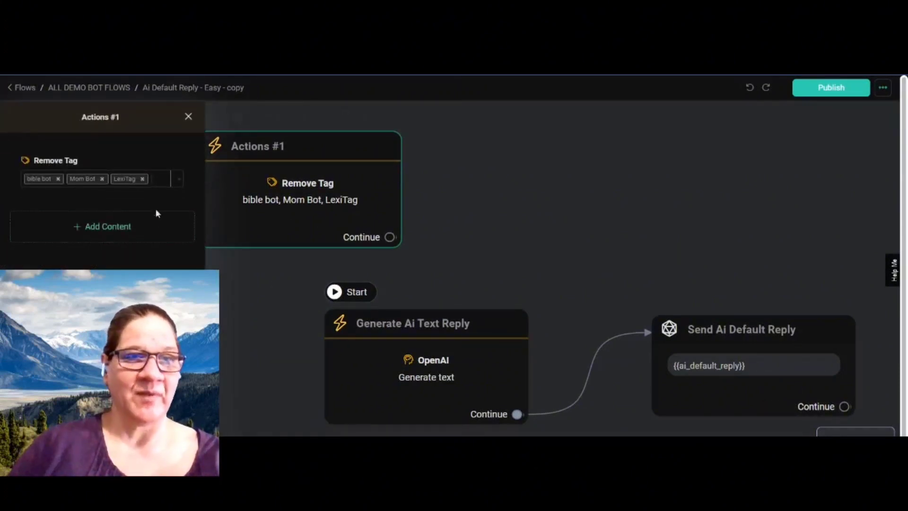
{"action": "left_click", "coordinate": [158, 182]}
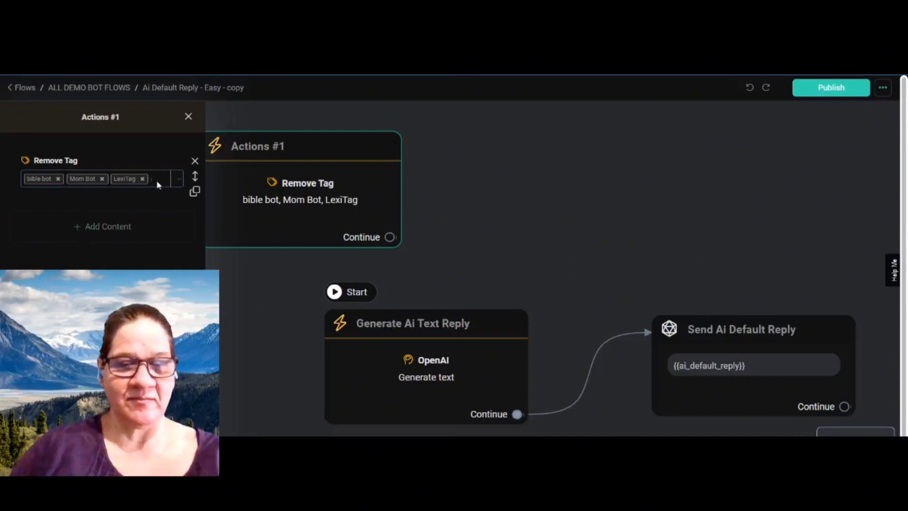
{"action": "type", "text": "sm"}
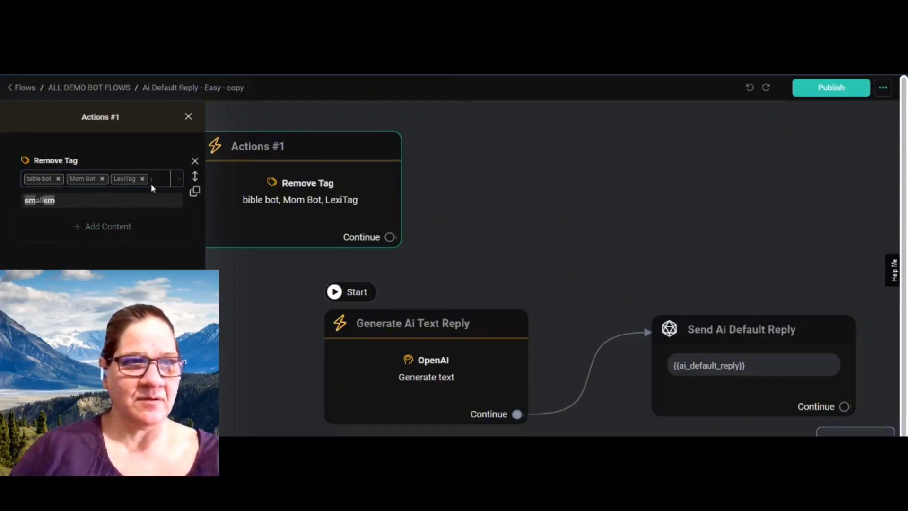
{"action": "type", "text": "a"}
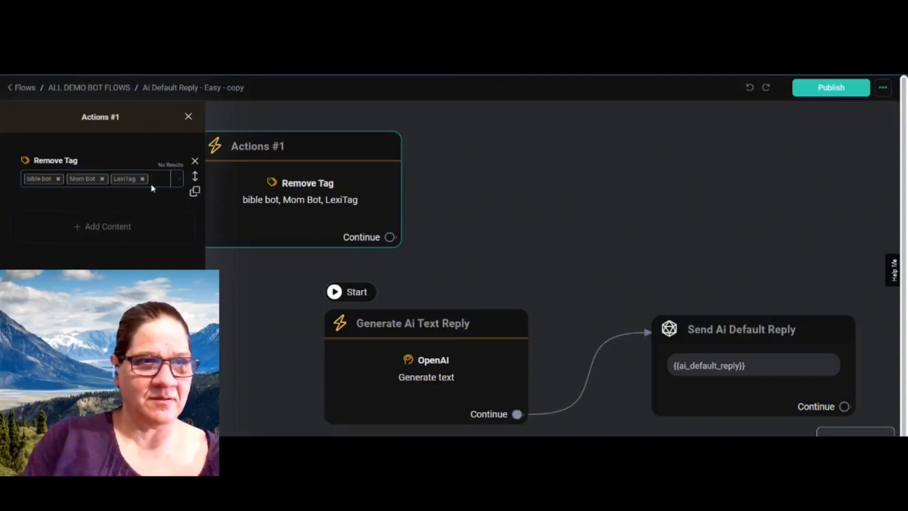
Step: Add an Add Tag action to Actions #1, try entering the tag small business, and close the block's settings
{"action": "left_click", "coordinate": [94, 227]}
{"action": "left_click", "coordinate": [52, 256]}
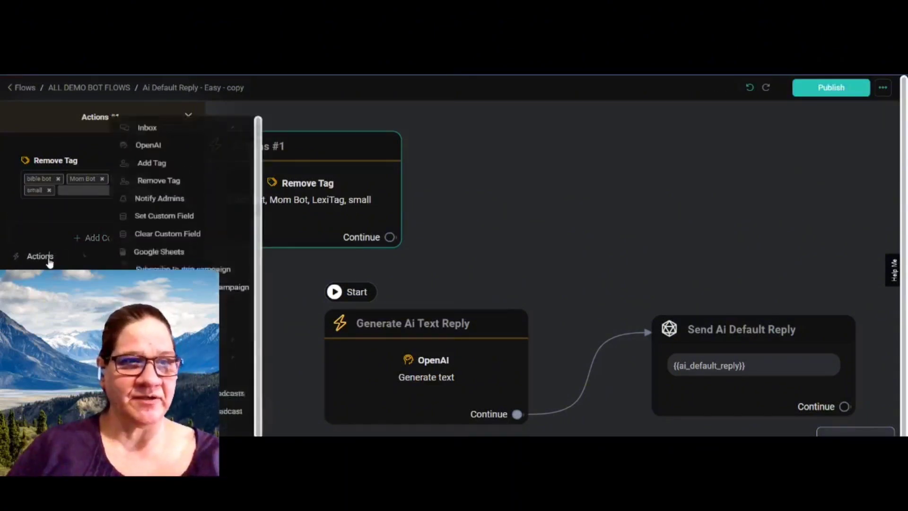
{"action": "left_click", "coordinate": [151, 166]}
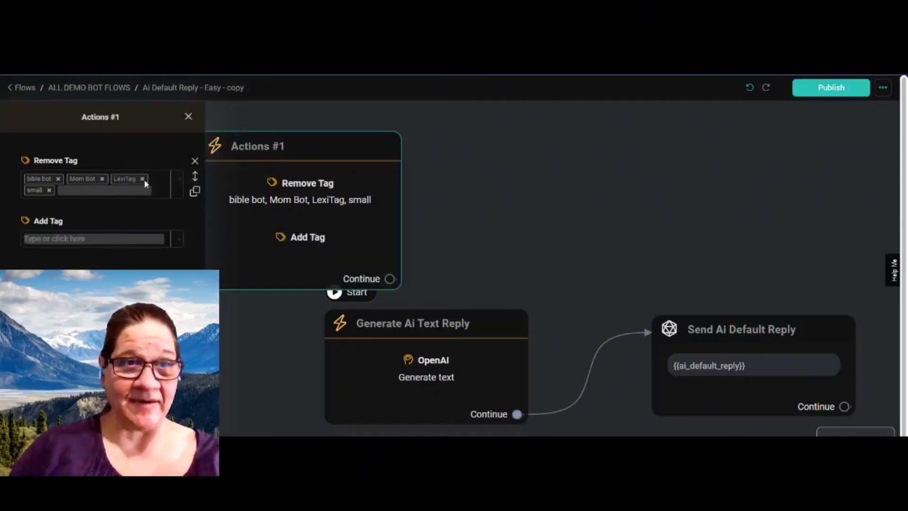
{"action": "type", "text": "small b"}
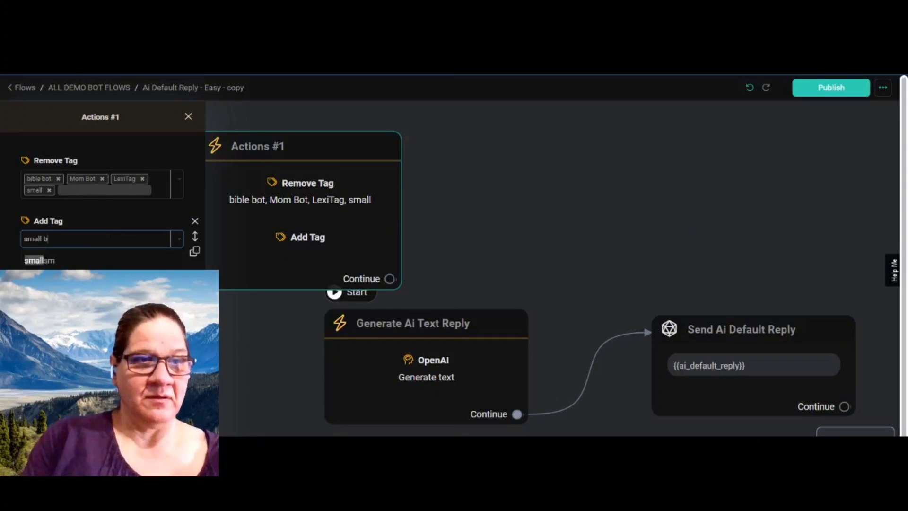
{"action": "type", "text": "usiness"}
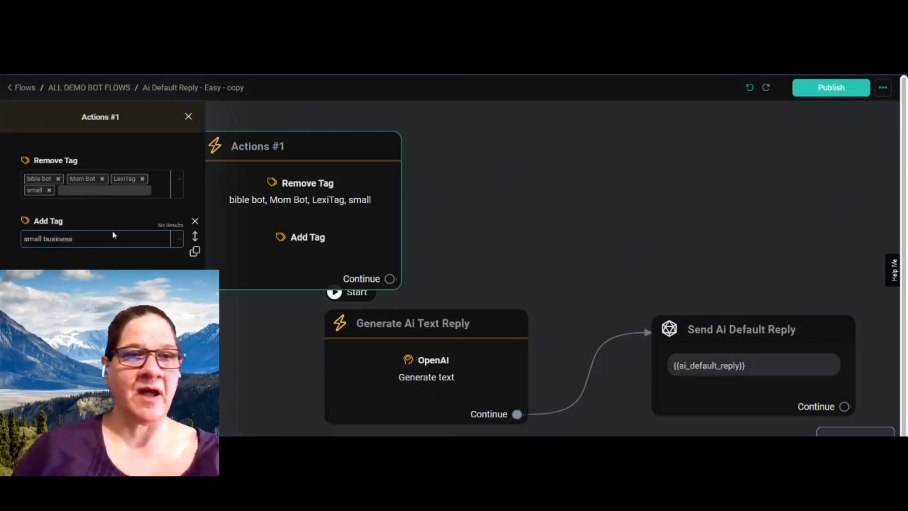
{"action": "left_click", "coordinate": [188, 116]}
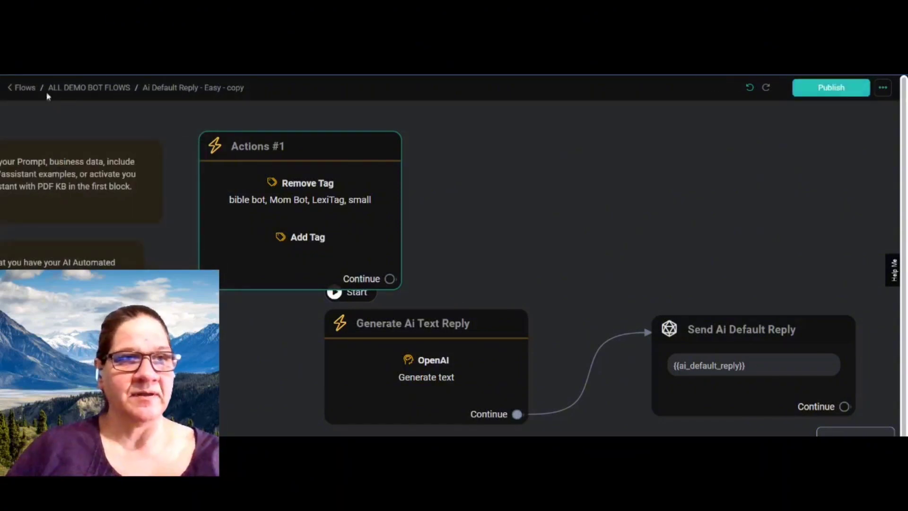
Step: Leave the flow, open the Tags list and look through the existing tags
{"action": "left_click", "coordinate": [12, 89]}
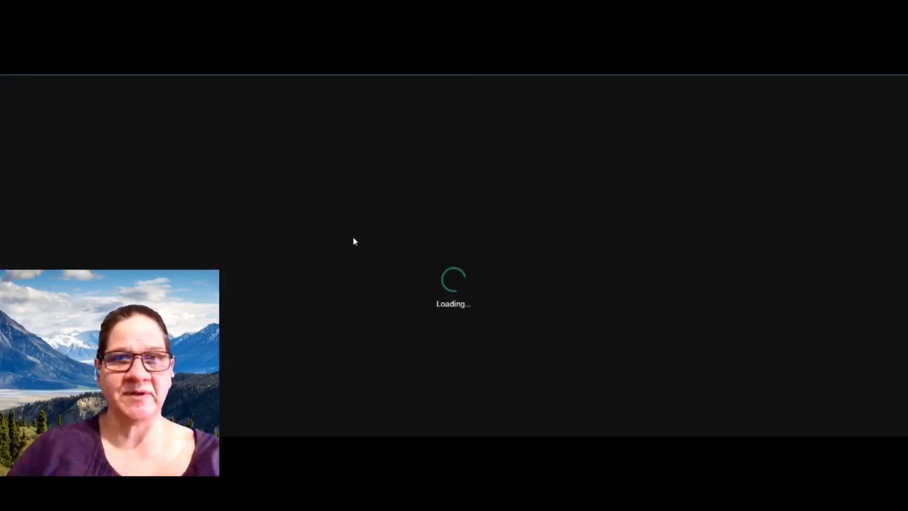
{"action": "scroll", "coordinate": [374, 284], "scroll_direction": "down", "scroll_amount": 5}
{"action": "scroll", "coordinate": [440, 223], "scroll_direction": "up", "scroll_amount": 5}
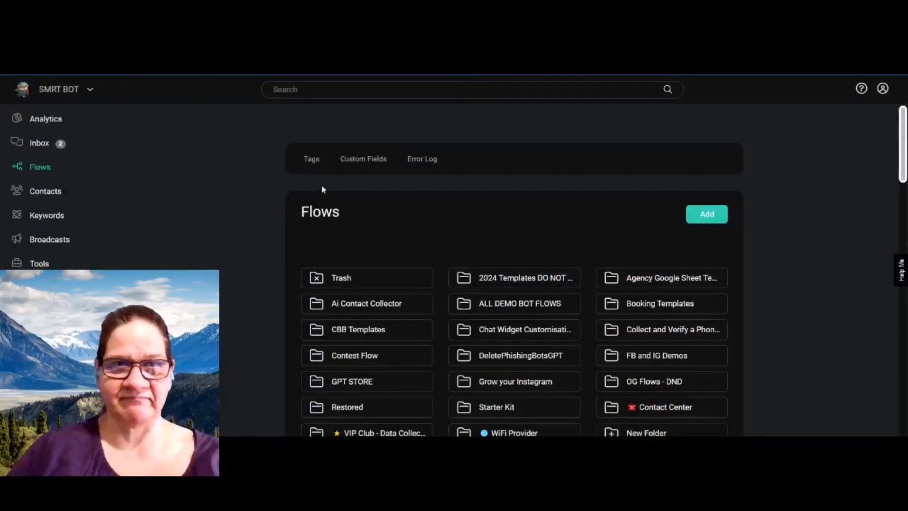
{"action": "left_click", "coordinate": [312, 160]}
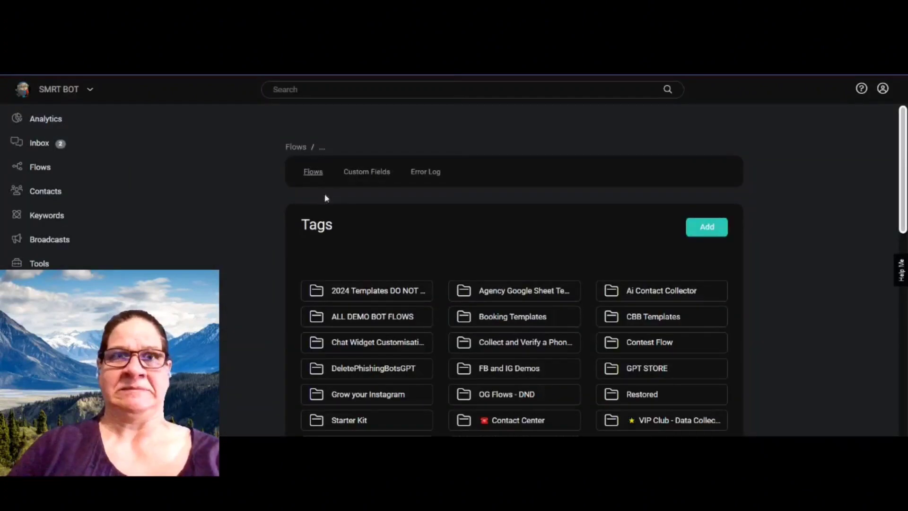
{"action": "scroll", "coordinate": [342, 237], "scroll_direction": "down", "scroll_amount": 5}
{"action": "scroll", "coordinate": [342, 237], "scroll_direction": "down", "scroll_amount": 5}
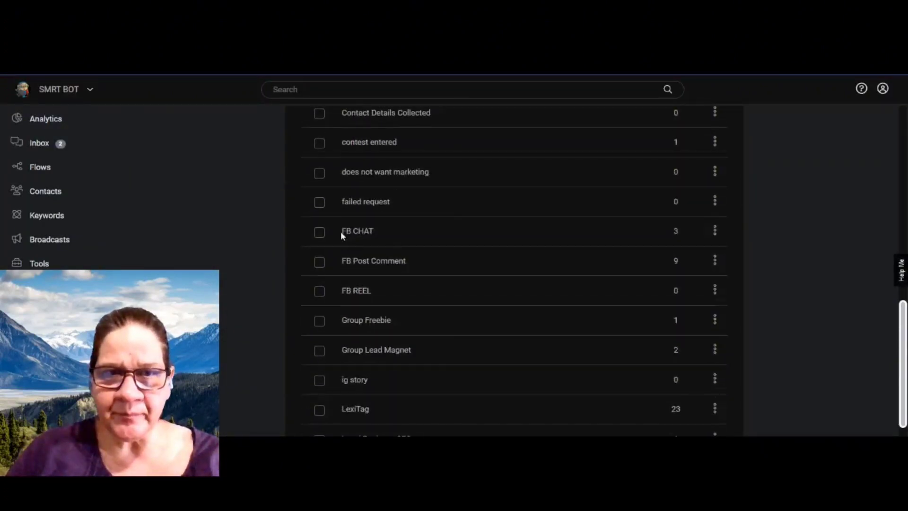
{"action": "scroll", "coordinate": [343, 236], "scroll_direction": "down", "scroll_amount": 2}
{"action": "scroll", "coordinate": [342, 234], "scroll_direction": "up", "scroll_amount": 12}
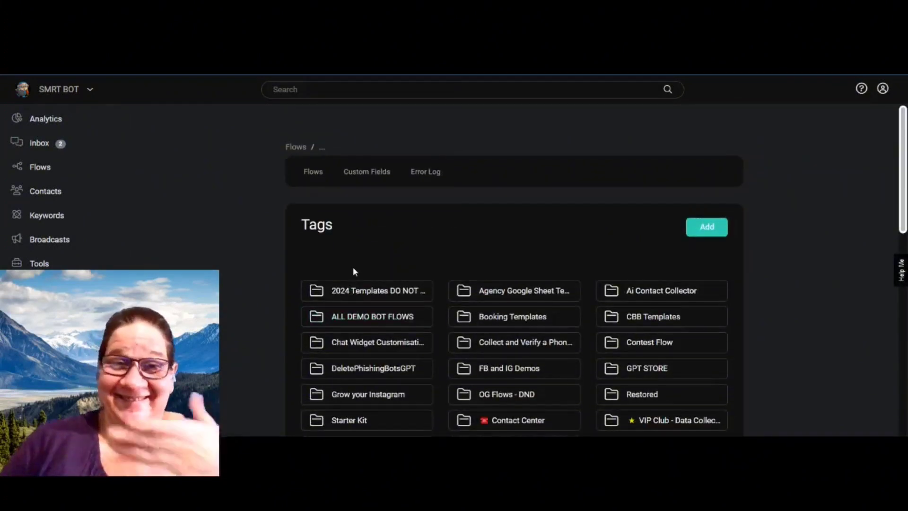
Step: Return to the flows and reopen "Ai Default Reply - Easy - copy" from the ALL DEMO BOT FLOWS folder
{"action": "left_click", "coordinate": [42, 174]}
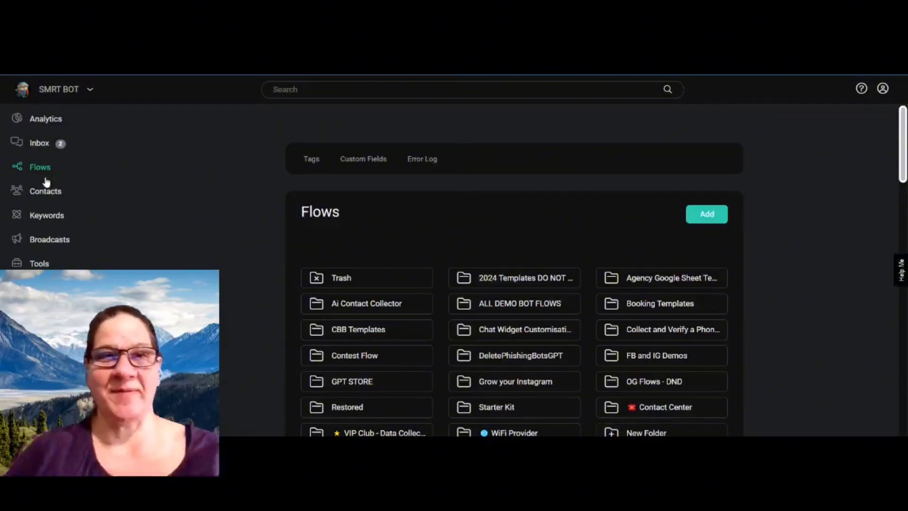
{"action": "left_click", "coordinate": [492, 312]}
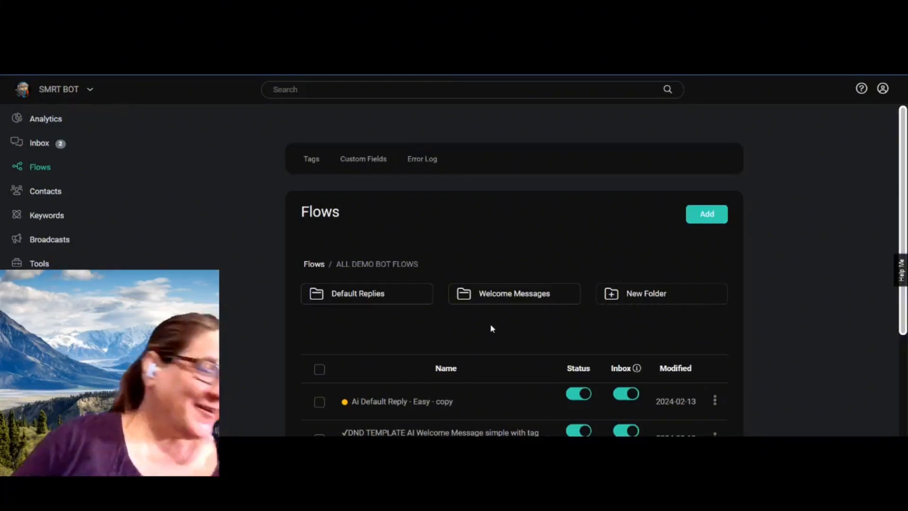
{"action": "scroll", "coordinate": [491, 327], "scroll_direction": "down", "scroll_amount": 3}
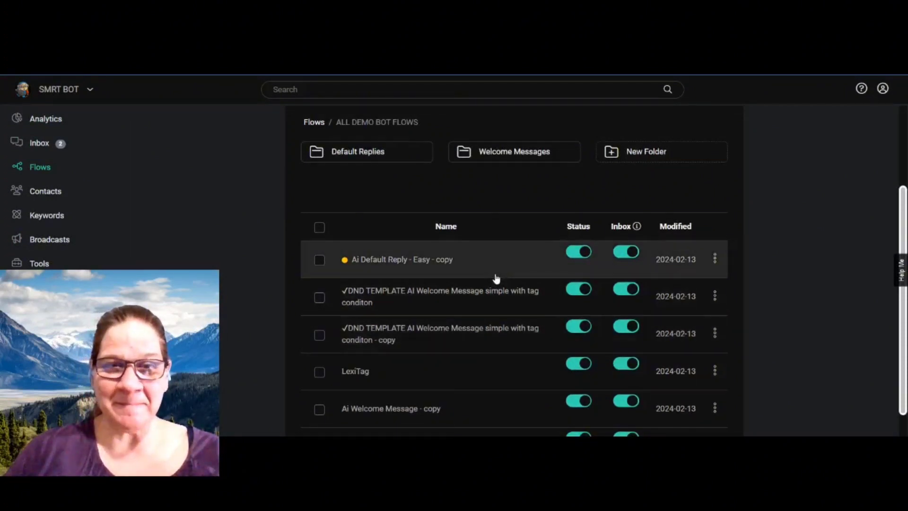
{"action": "scroll", "coordinate": [496, 279], "scroll_direction": "down", "scroll_amount": 2}
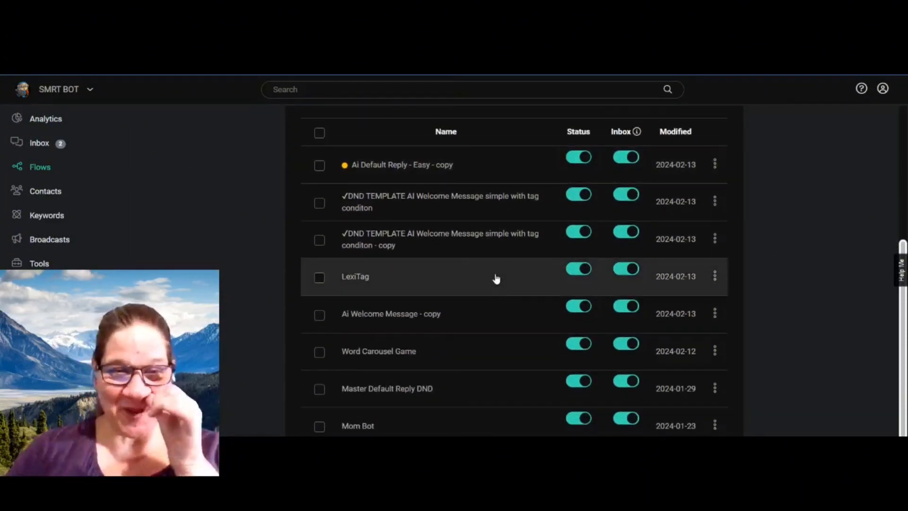
{"action": "left_click", "coordinate": [445, 171]}
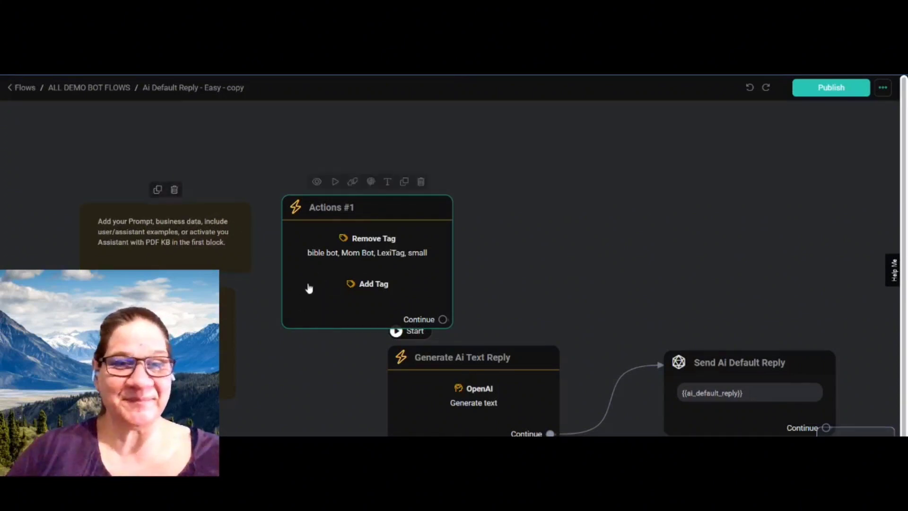
Step: Open the Actions #1 block and delete the tag small from its Remove Tag action
{"action": "left_click", "coordinate": [395, 265]}
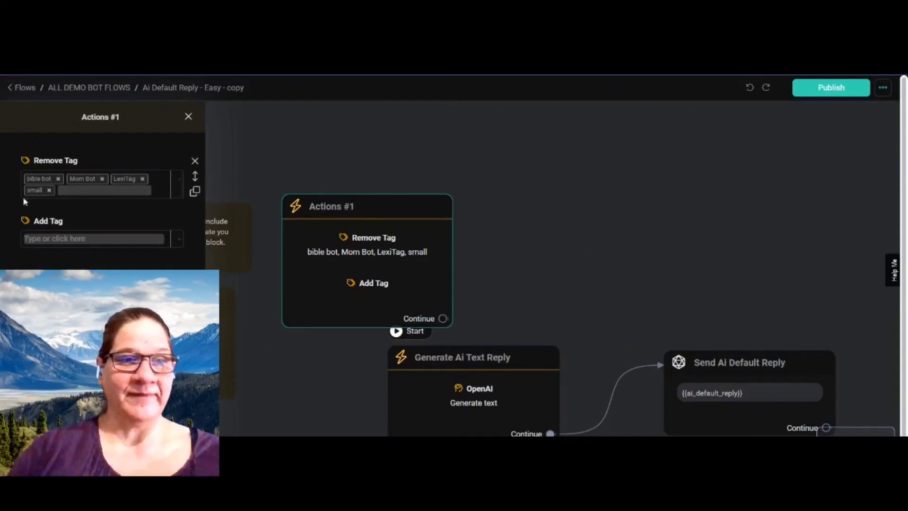
{"action": "left_click", "coordinate": [49, 190]}
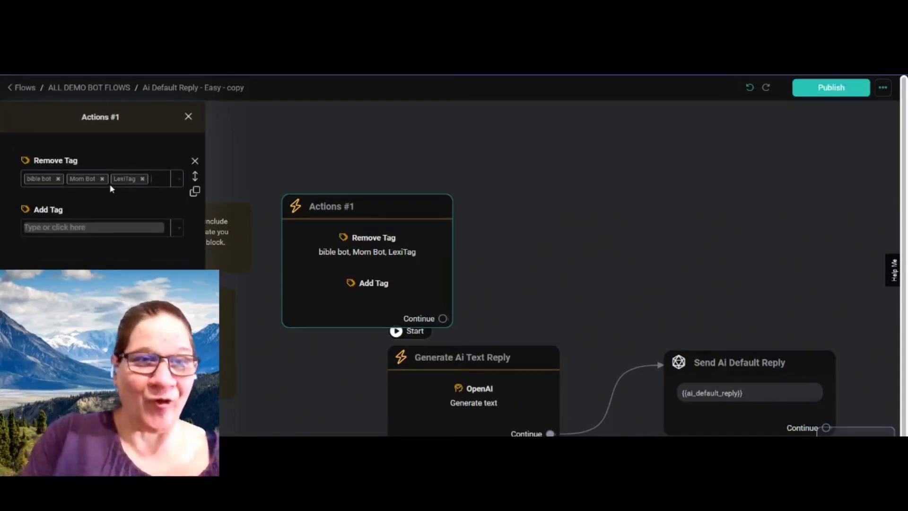
Step: Add the tag Local Business SEO to both the Remove Tag and the Add Tag action of Actions #1
{"action": "type", "text": "lo"}
{"action": "key", "text": "Return"}
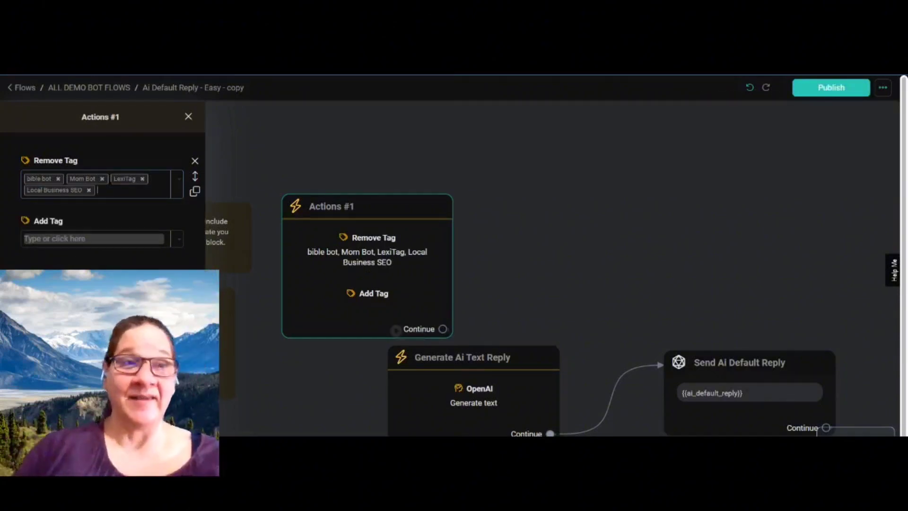
{"action": "left_click", "coordinate": [84, 238]}
{"action": "type", "text": "local"}
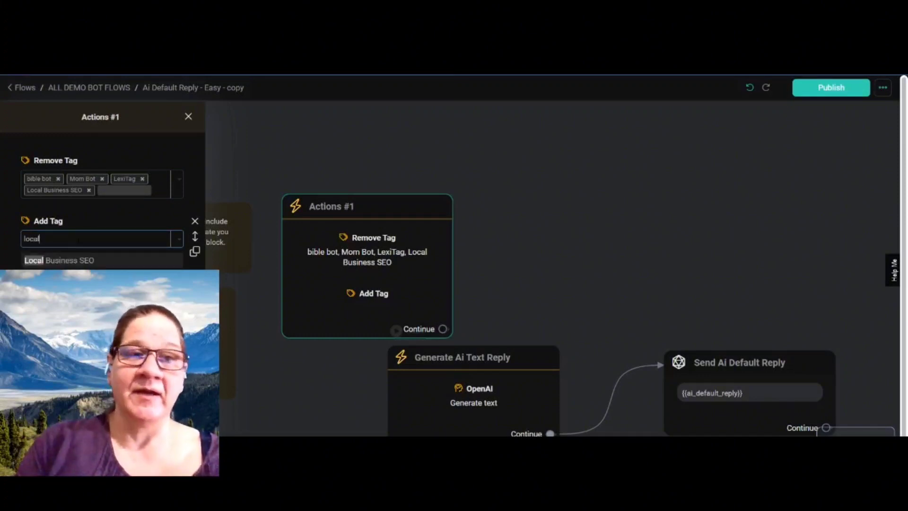
{"action": "left_click", "coordinate": [94, 260]}
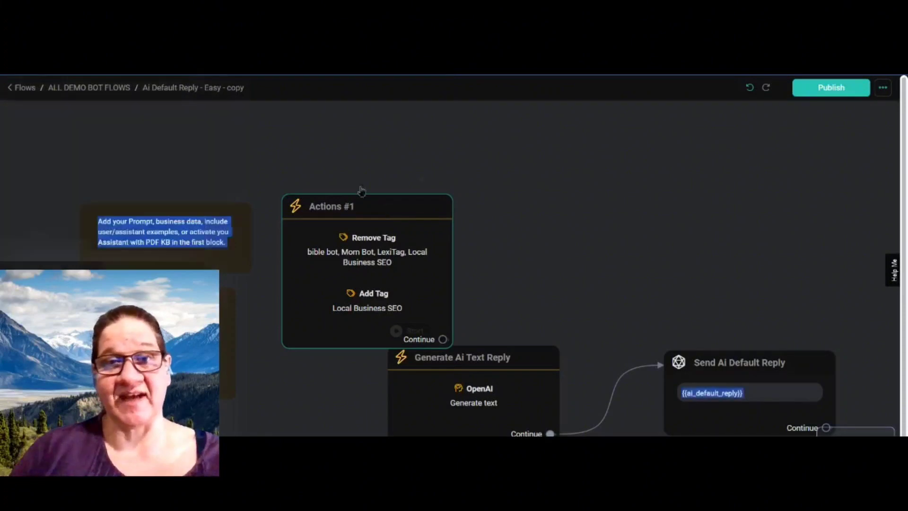
Step: Make Actions #1 the flow's starting block, connect it to Generate Ai Text Reply, and arrange the blocks in a row
{"action": "left_click_drag", "start_coordinate": [356, 219], "coordinate": [269, 157]}
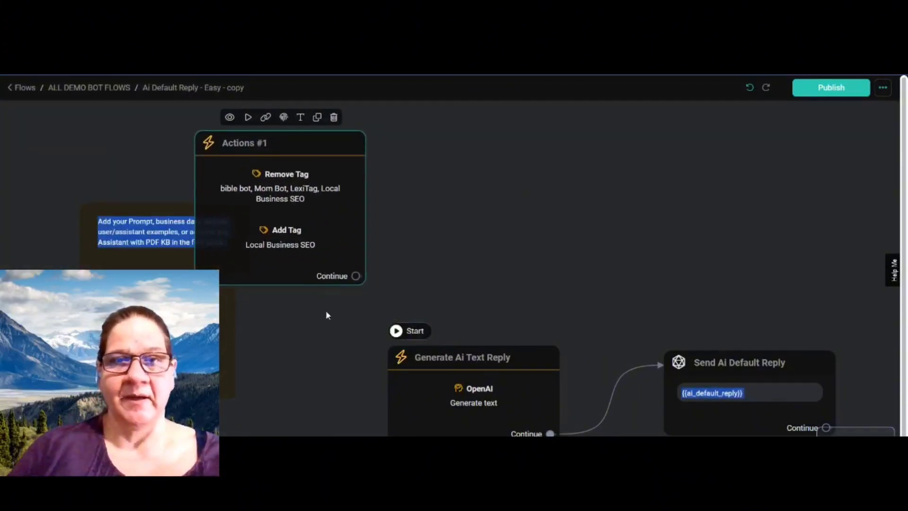
{"action": "mouse_move", "coordinate": [243, 118]}
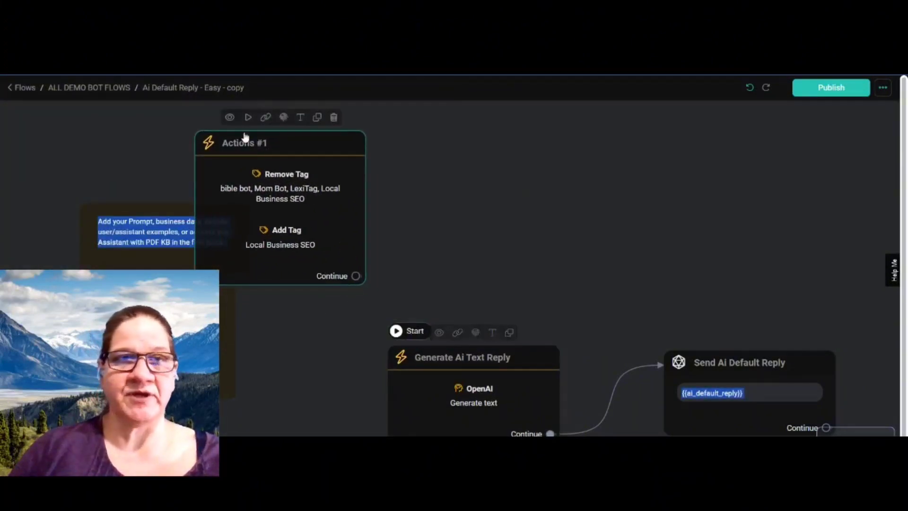
{"action": "left_click", "coordinate": [249, 118]}
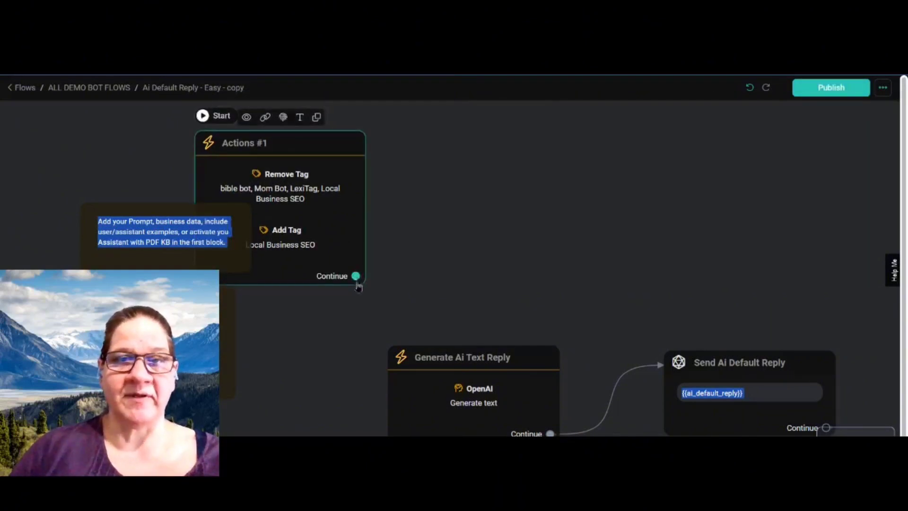
{"action": "left_click_drag", "start_coordinate": [356, 276], "coordinate": [400, 403]}
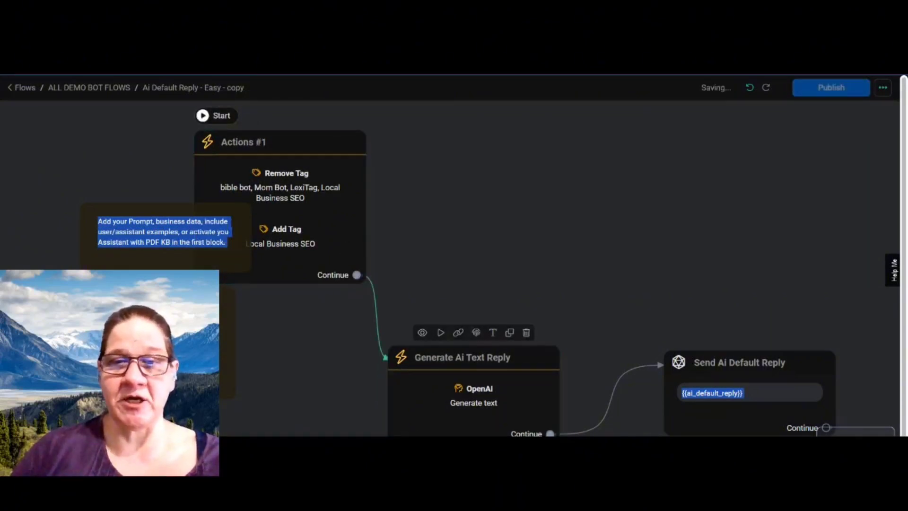
{"action": "left_click", "coordinate": [14, 379]}
{"action": "scroll", "coordinate": [595, 236], "scroll_direction": "down", "scroll_amount": 3}
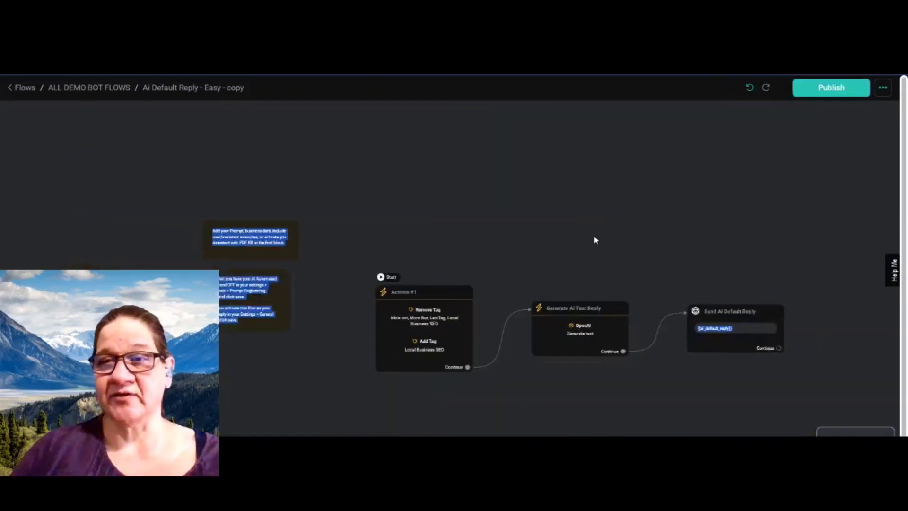
Step: Replace the Business Information prompt in Generate Ai Text Reply's OpenAI action with the copied prompt for 30 local SEO posts
{"action": "scroll", "coordinate": [597, 243], "scroll_direction": "up", "scroll_amount": 5}
{"action": "left_click_drag", "start_coordinate": [600, 250], "coordinate": [438, 79]}
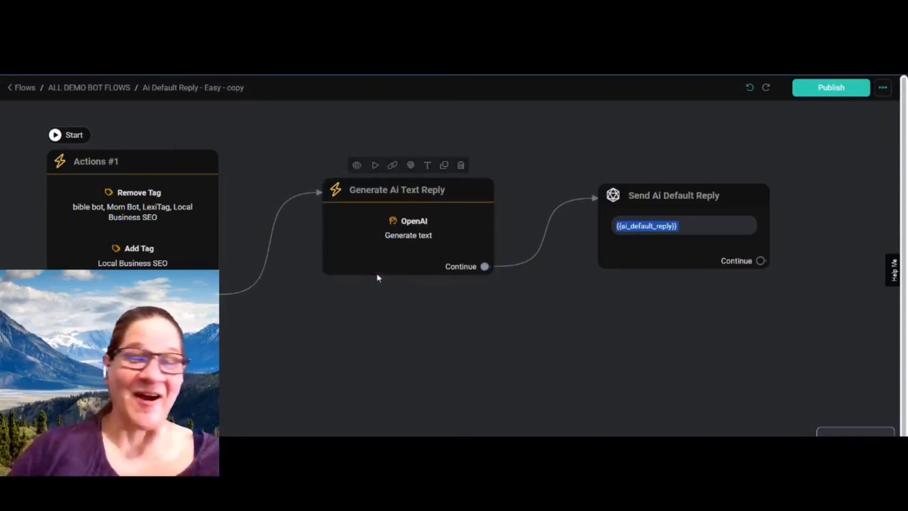
{"action": "left_click", "coordinate": [415, 225]}
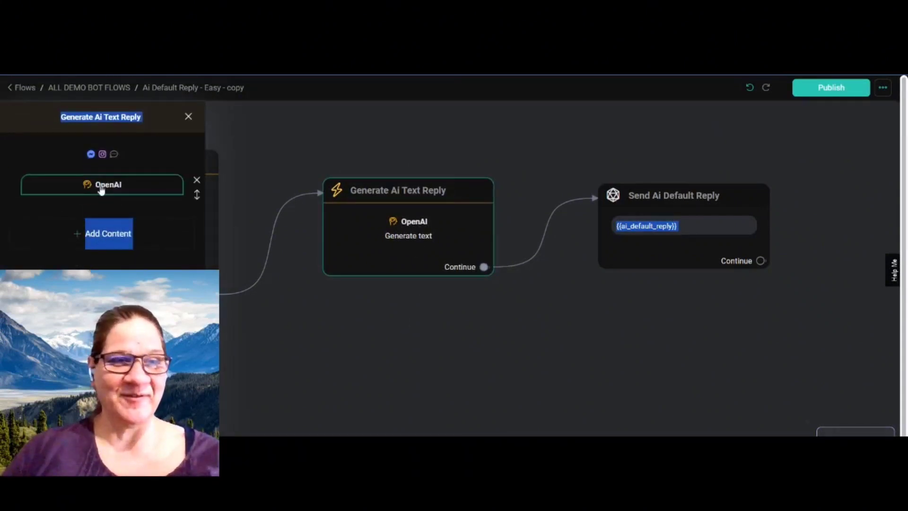
{"action": "left_click", "coordinate": [102, 187]}
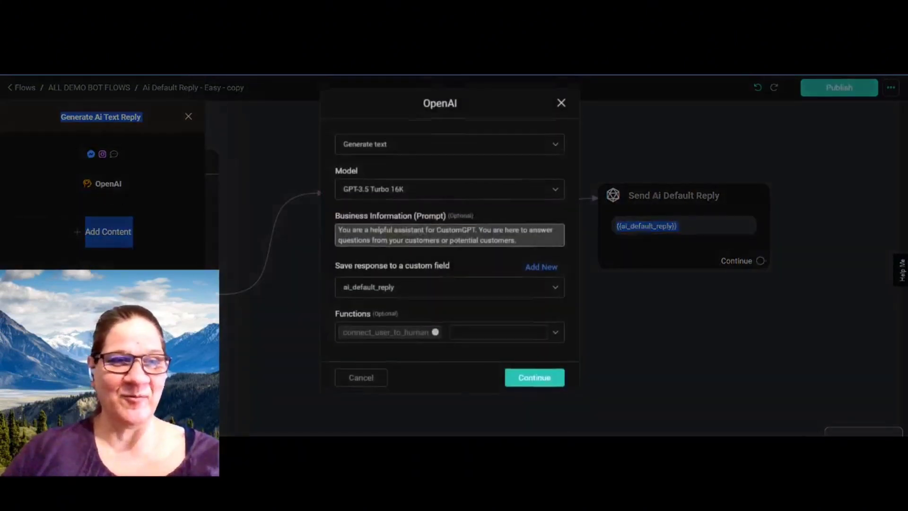
{"action": "left_click", "coordinate": [560, 244]}
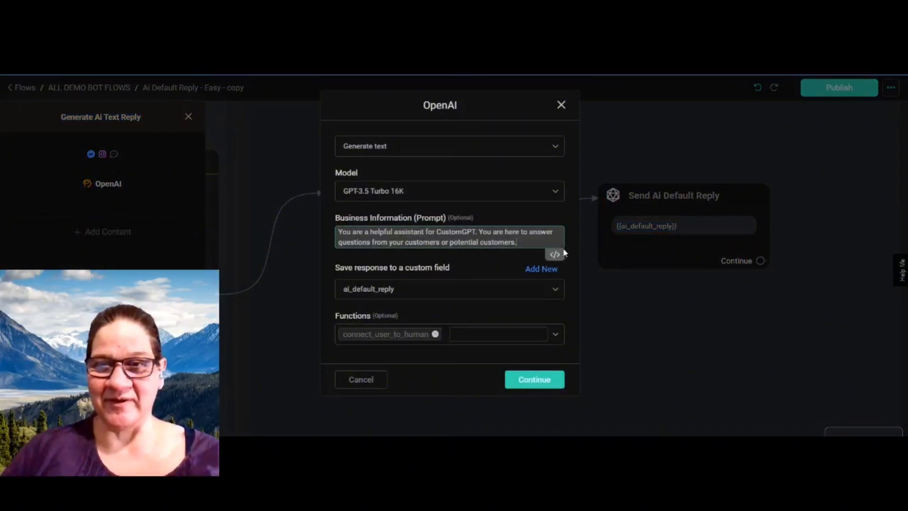
{"action": "left_click_drag", "start_coordinate": [563, 246], "coordinate": [558, 388]}
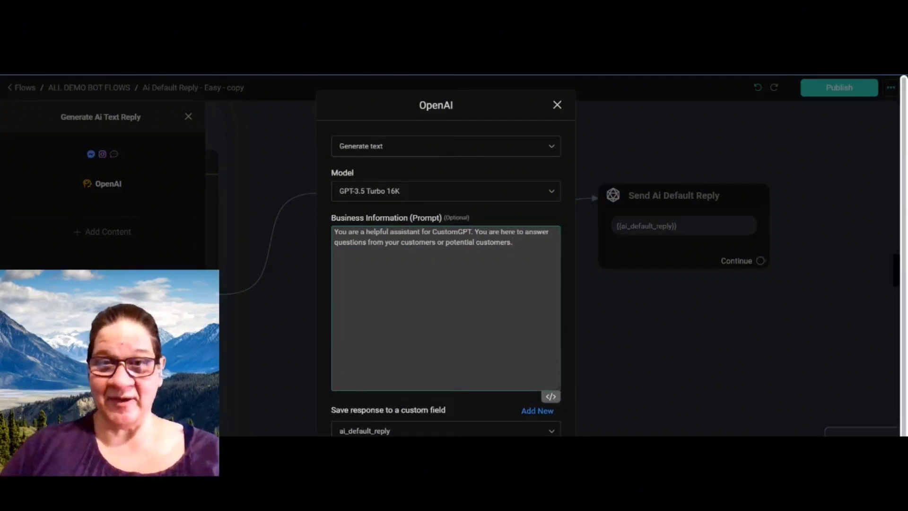
{"action": "left_click_drag", "start_coordinate": [513, 242], "coordinate": [324, 238]}
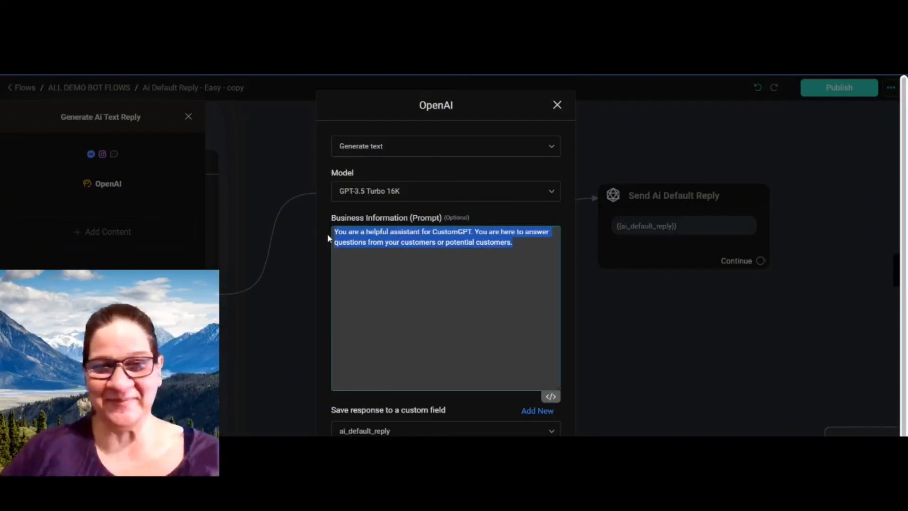
{"action": "key", "text": "BackSpace"}
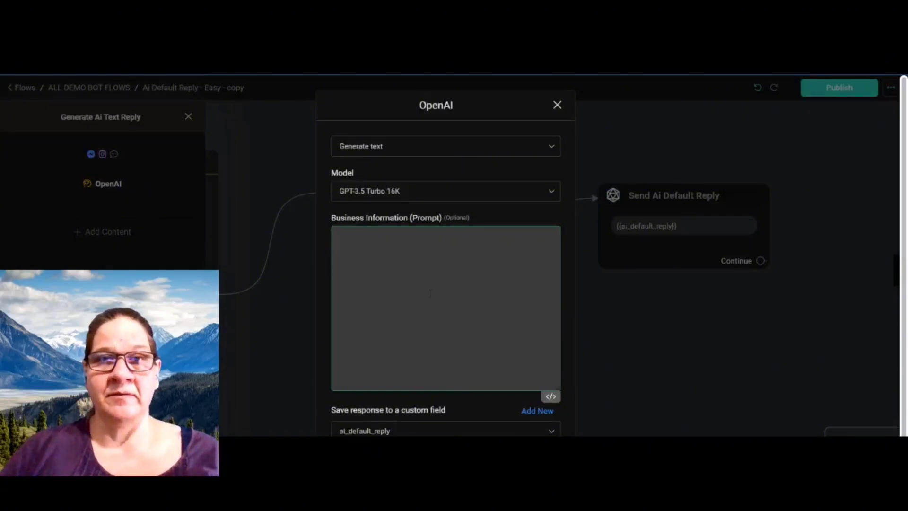
{"action": "key", "text": "ctrl+v"}
{"action": "scroll", "coordinate": [420, 317], "scroll_direction": "up", "scroll_amount": 10}
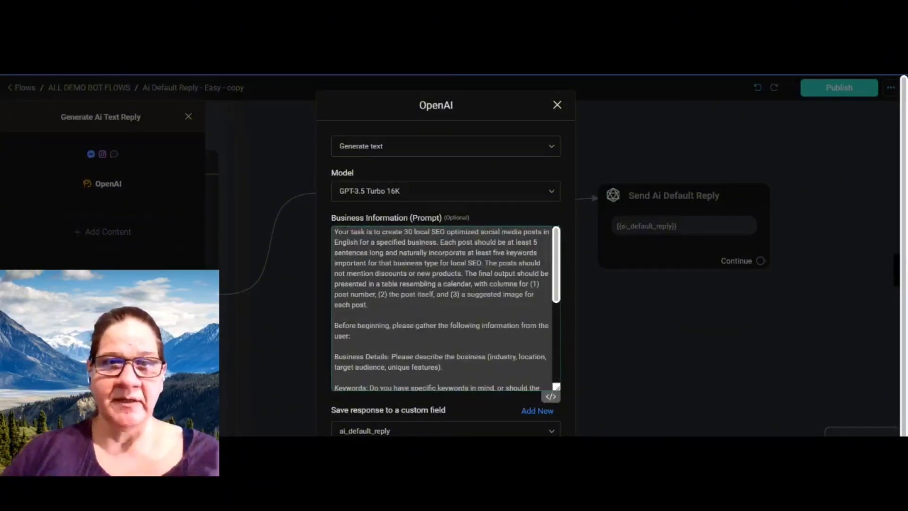
Step: Insert "You are a custom GPT" as the prompt's opening line, followed by a blank line
{"action": "type", "text": "You are a"}
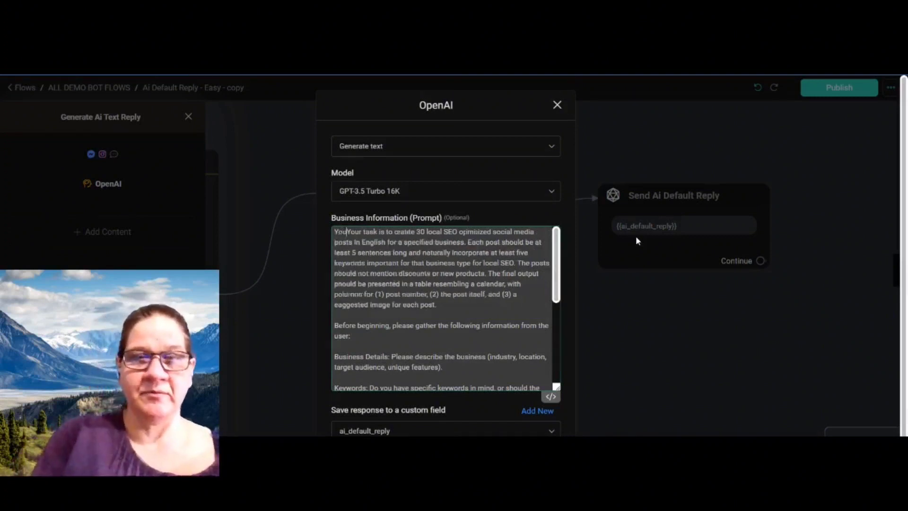
{"action": "type", "text": " custom"}
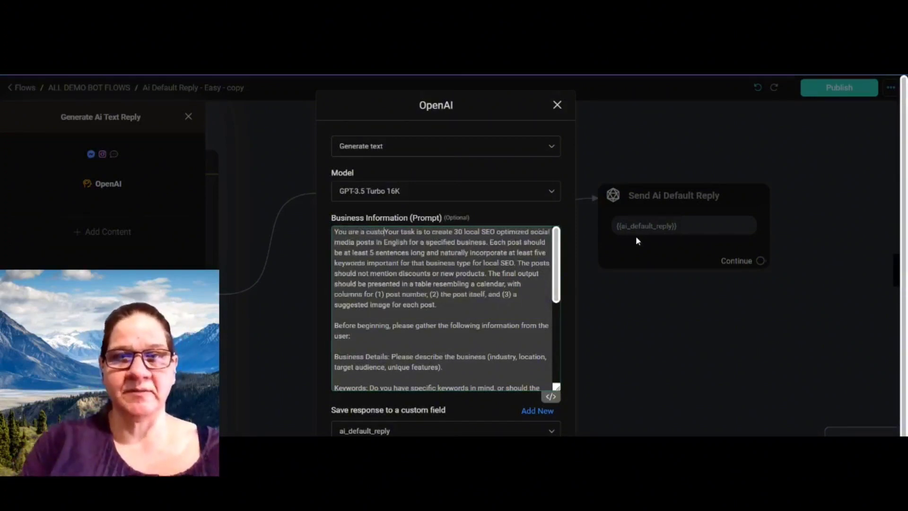
{"action": "type", "text": " GPT"}
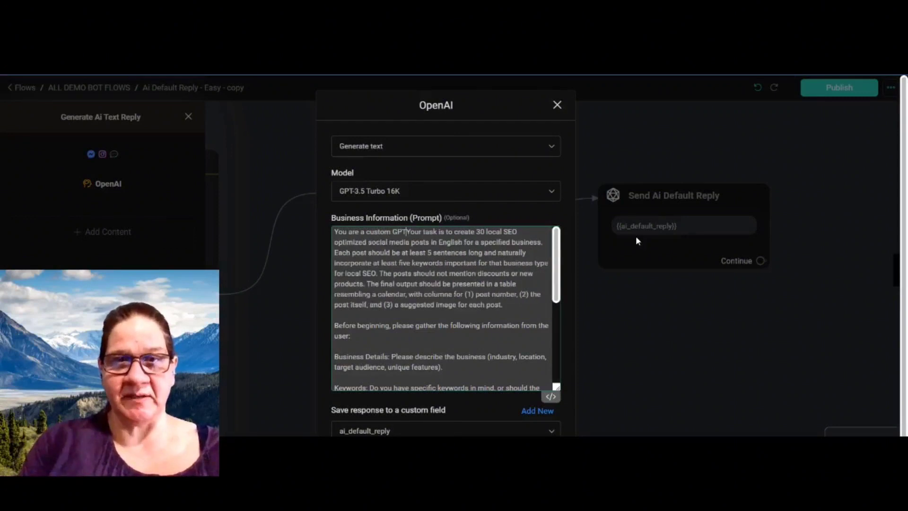
{"action": "key", "text": "Return"}
{"action": "key", "text": "Return"}
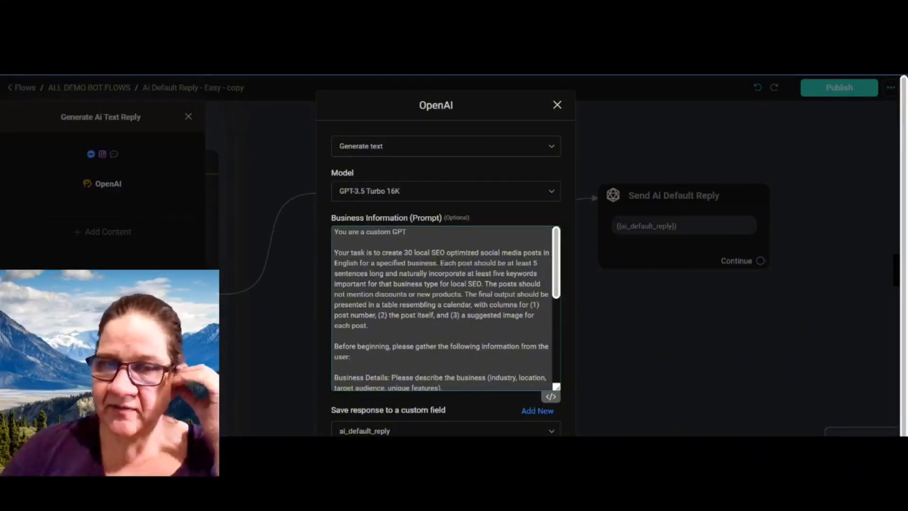
Step: Replace "please" with "YOU MUST" in the prompt's "Before beginning" sentence about gathering information from the user
{"action": "scroll", "coordinate": [478, 362], "scroll_direction": "down", "scroll_amount": 4}
{"action": "scroll", "coordinate": [373, 315], "scroll_direction": "up", "scroll_amount": 2}
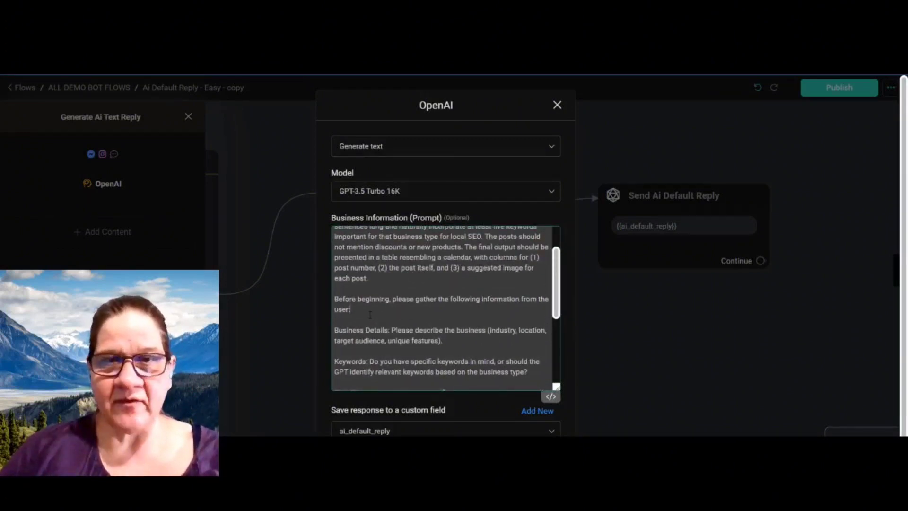
{"action": "left_click", "coordinate": [371, 315]}
{"action": "scroll", "coordinate": [371, 315], "scroll_direction": "down", "scroll_amount": 1}
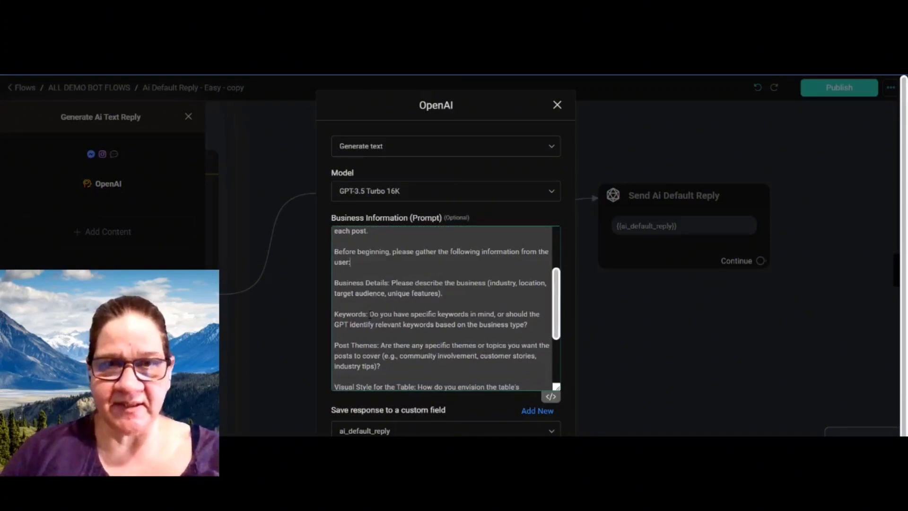
{"action": "scroll", "coordinate": [372, 307], "scroll_direction": "up", "scroll_amount": 1}
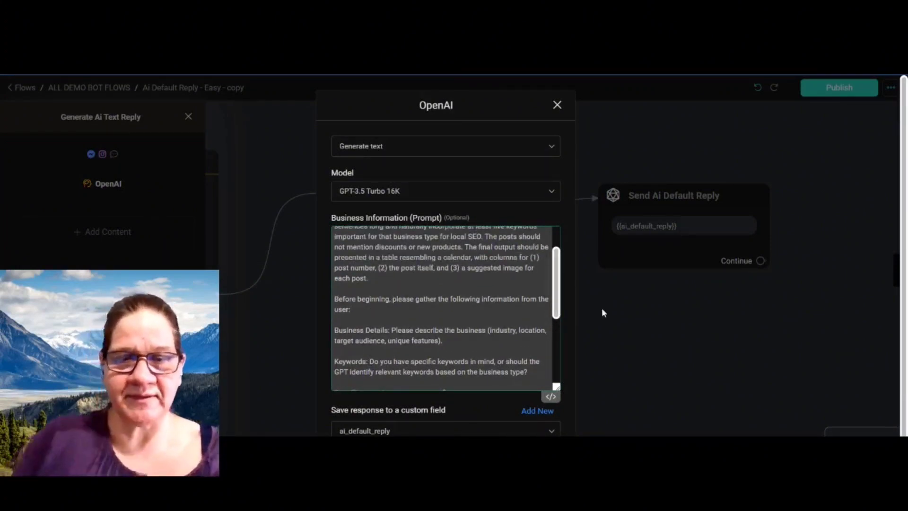
{"action": "type", "text": "YOU MUST"}
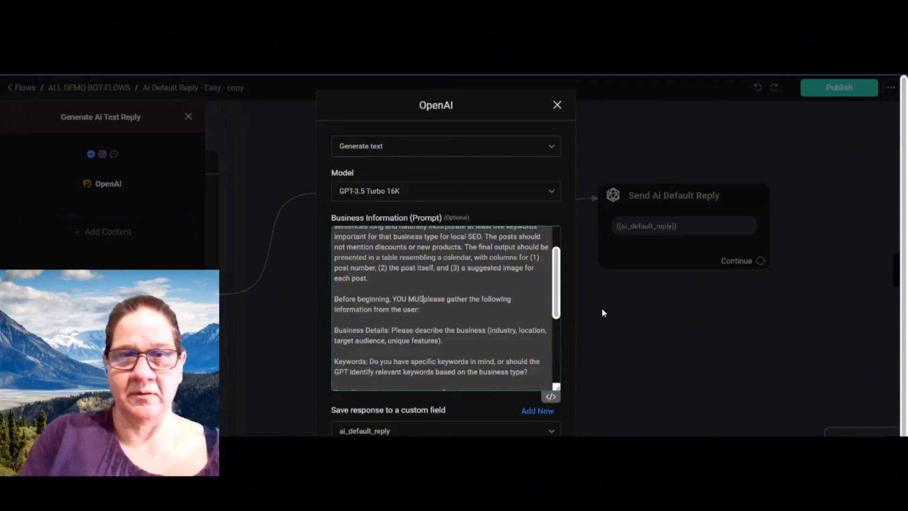
{"action": "key", "text": "Delete"}
{"action": "key", "text": "Delete"}
{"action": "key", "text": "Delete"}
{"action": "key", "text": "Delete"}
{"action": "key", "text": "Delete"}
{"action": "key", "text": "Delete"}
{"action": "key", "text": "Delete"}
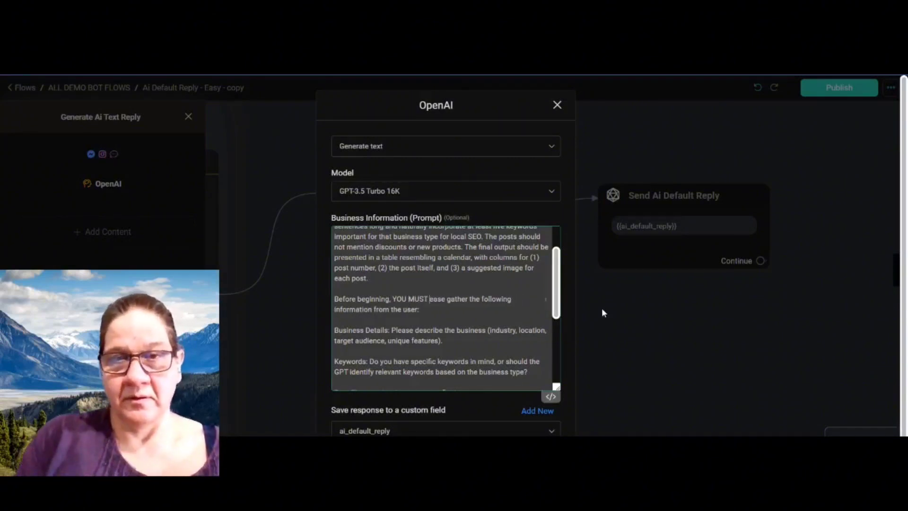
{"action": "key", "text": "Delete"}
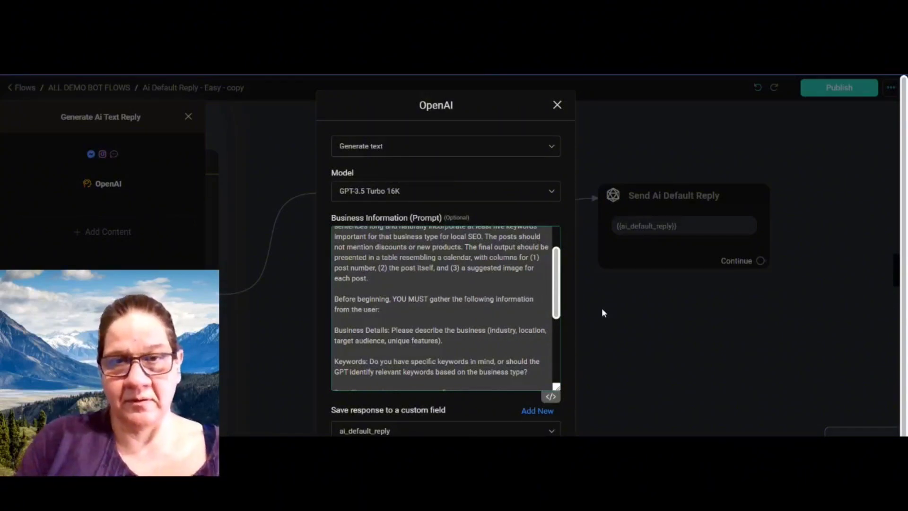
Step: Review the rest of the prompt, remove the connect_user_to_human function, and save the OpenAI settings
{"action": "scroll", "coordinate": [475, 311], "scroll_direction": "down", "scroll_amount": 3}
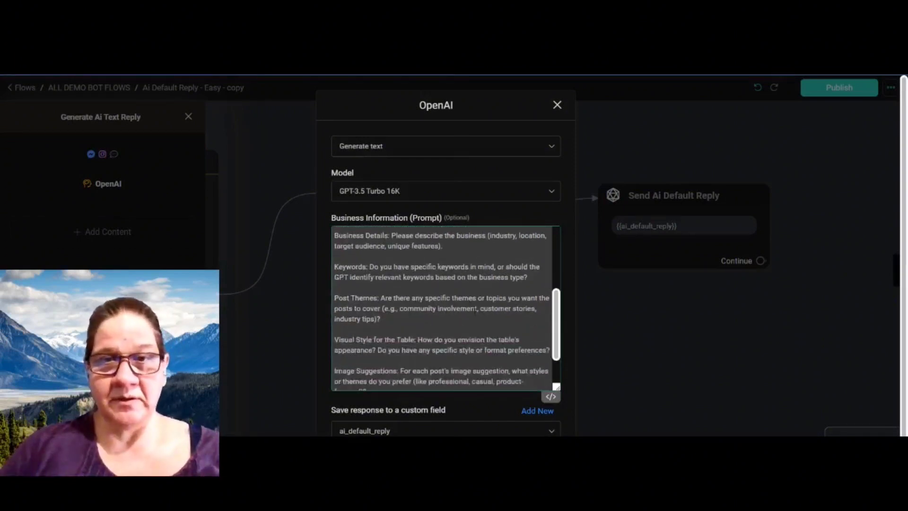
{"action": "scroll", "coordinate": [474, 312], "scroll_direction": "down", "scroll_amount": 1}
{"action": "scroll", "coordinate": [474, 311], "scroll_direction": "up", "scroll_amount": 5}
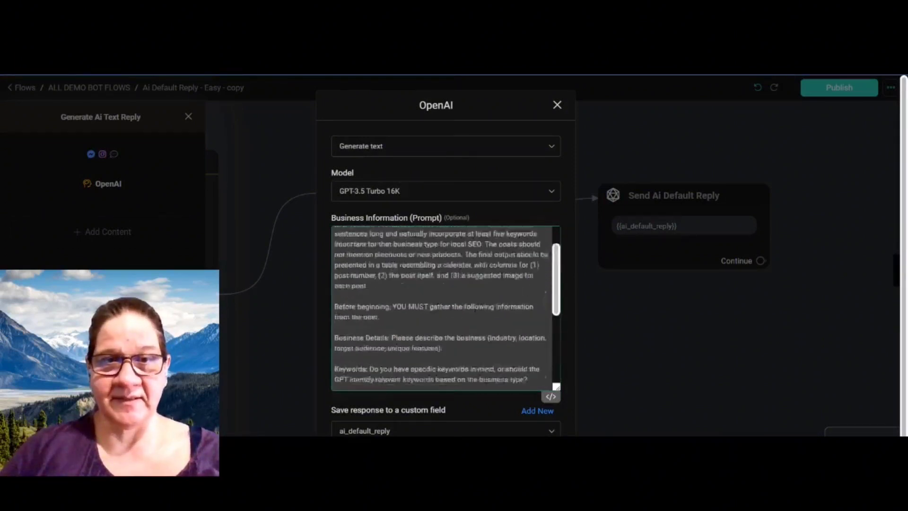
{"action": "scroll", "coordinate": [430, 309], "scroll_direction": "down", "scroll_amount": 2}
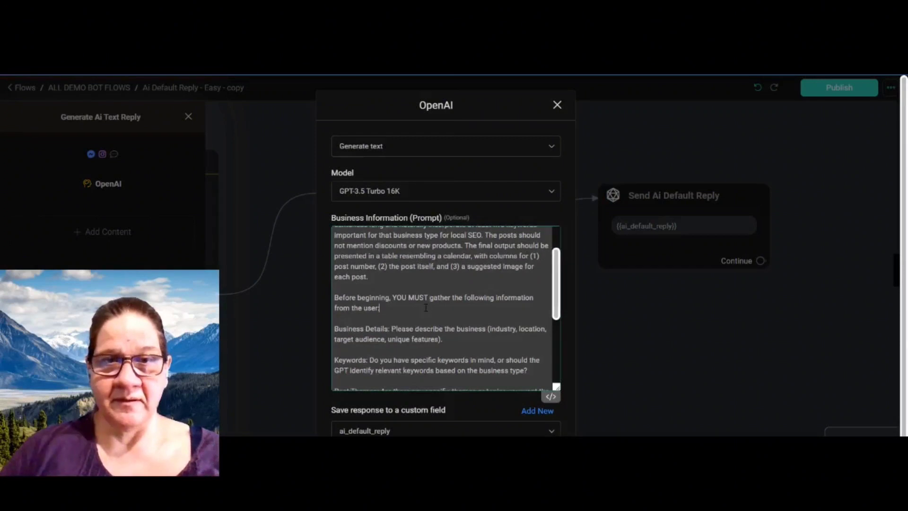
{"action": "scroll", "coordinate": [426, 308], "scroll_direction": "down", "scroll_amount": 3}
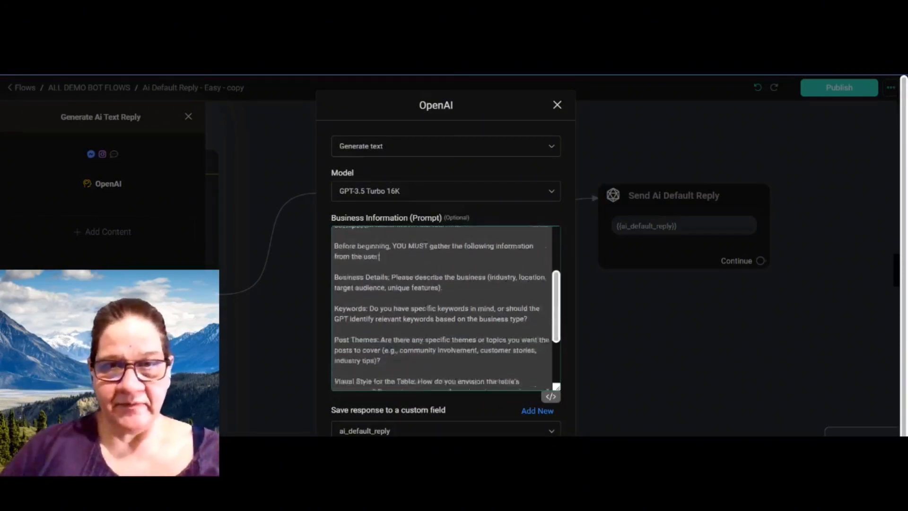
{"action": "scroll", "coordinate": [426, 307], "scroll_direction": "down", "scroll_amount": 1}
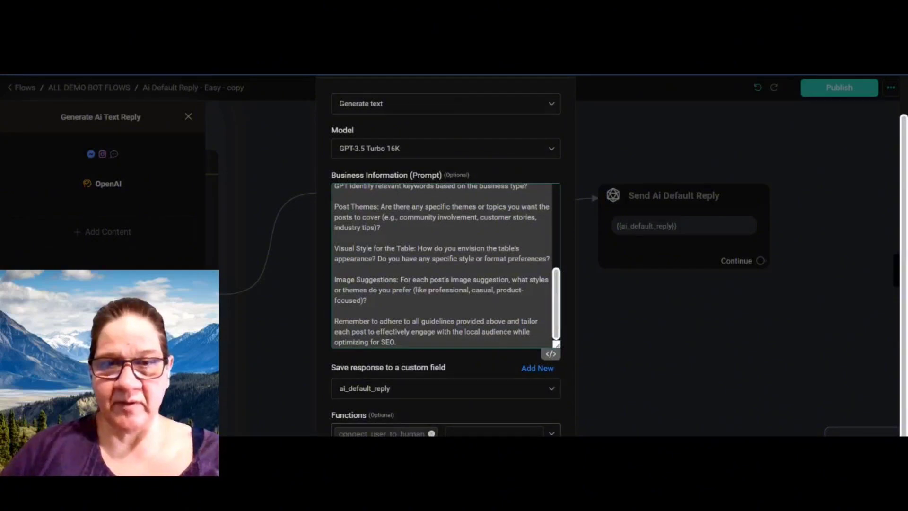
{"action": "left_click", "coordinate": [432, 433]}
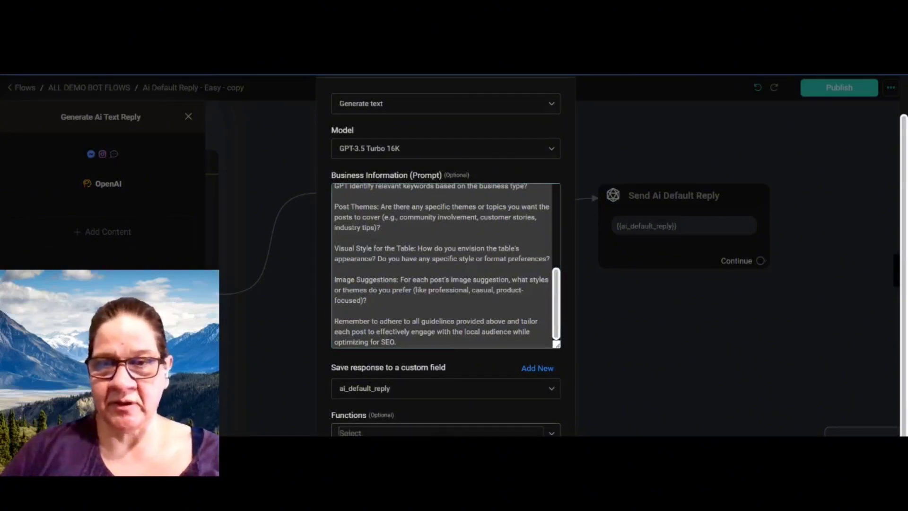
{"action": "left_click", "coordinate": [525, 466]}
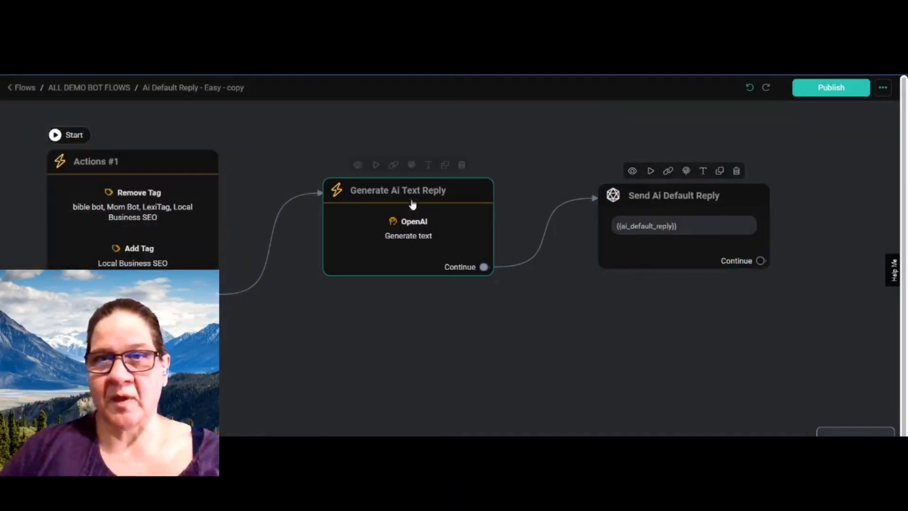
Step: Make room in the flow and add a Send Message block with the Webchat message type that awaits a user reply
{"action": "left_click_drag", "start_coordinate": [413, 204], "coordinate": [352, 173]}
{"action": "left_click_drag", "start_coordinate": [680, 203], "coordinate": [557, 153]}
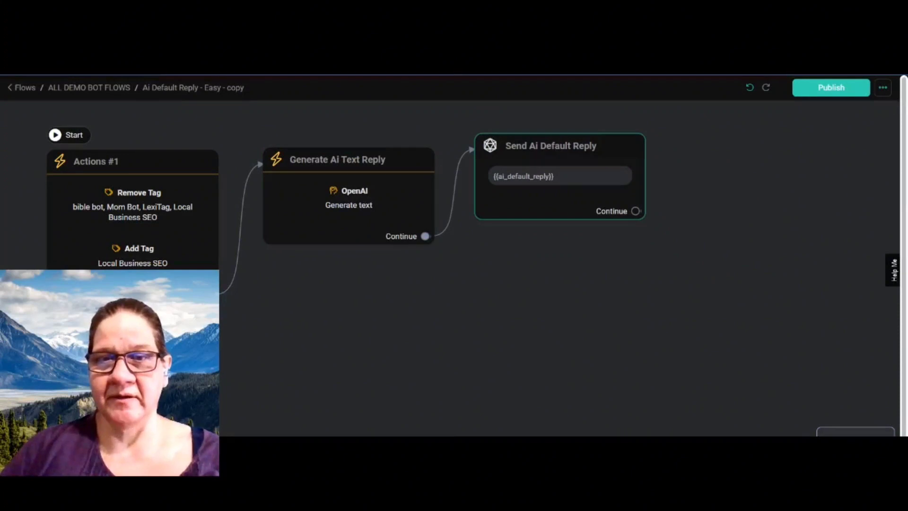
{"action": "right_click", "coordinate": [495, 309]}
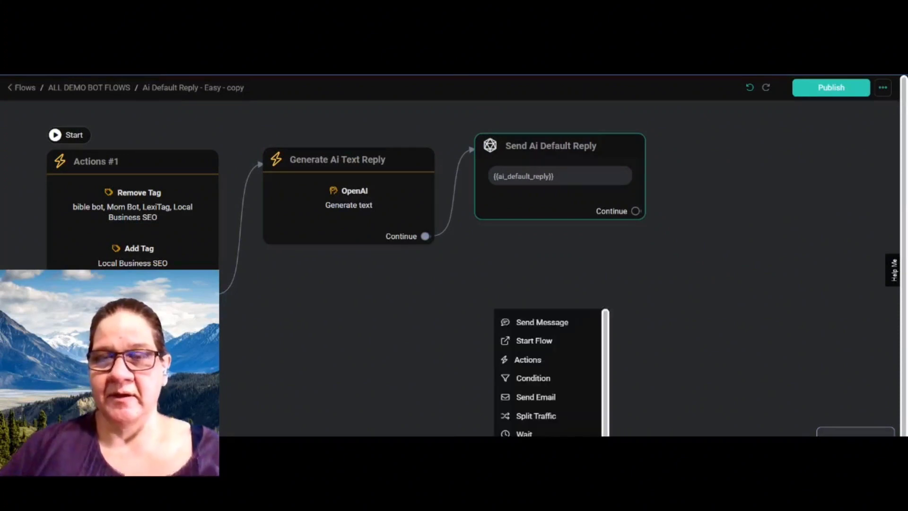
{"action": "left_click", "coordinate": [542, 323]}
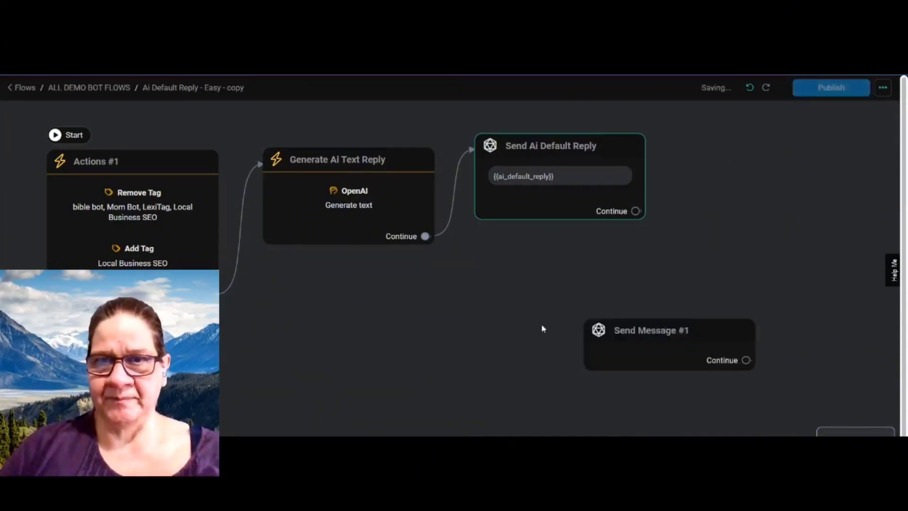
{"action": "left_click", "coordinate": [647, 343]}
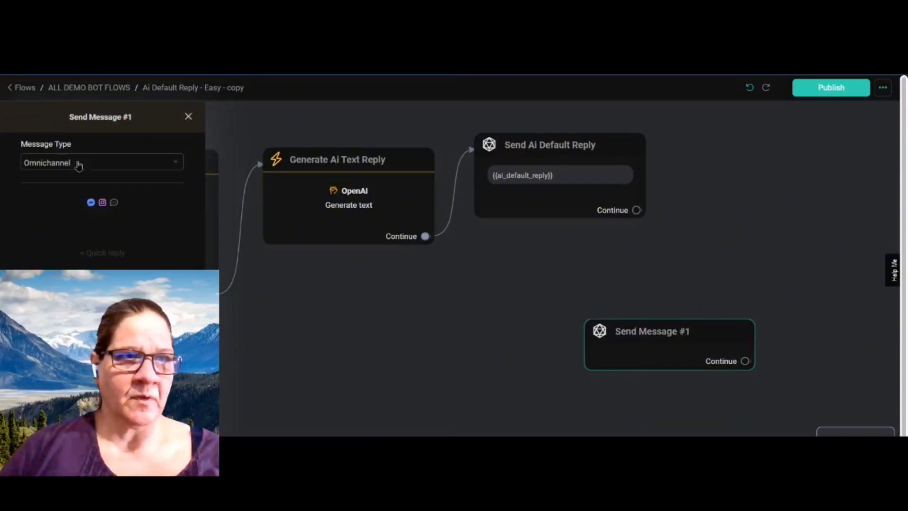
{"action": "left_click", "coordinate": [78, 165]}
{"action": "left_click", "coordinate": [73, 238]}
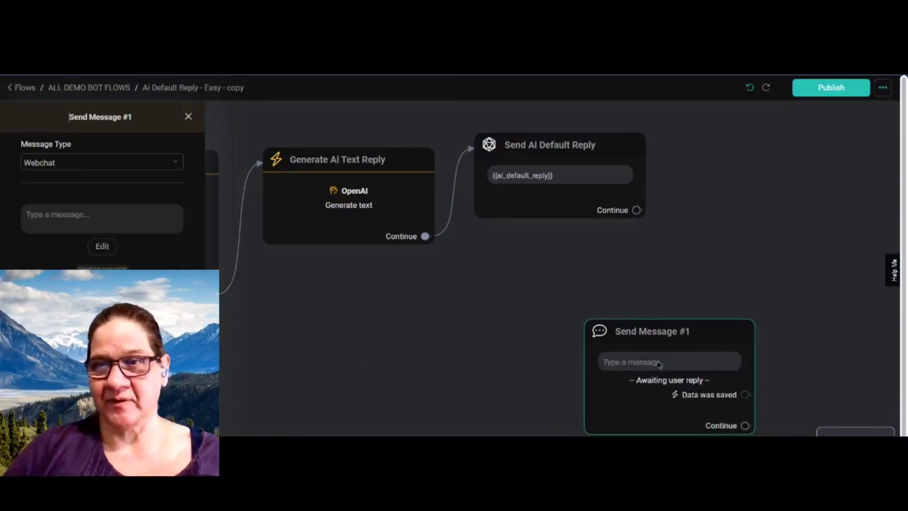
{"action": "left_click", "coordinate": [659, 365]}
{"action": "left_click", "coordinate": [655, 369]}
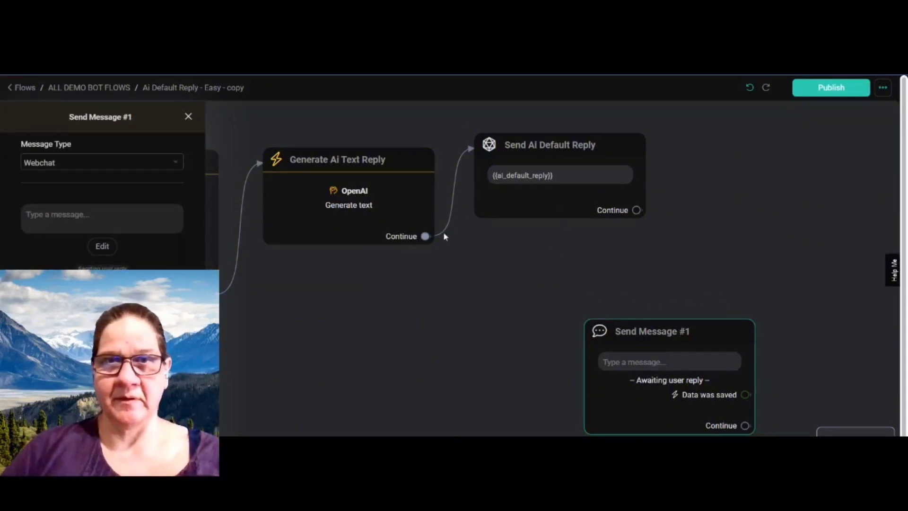
Step: Disconnect Send Ai Default Reply from Generate Ai Text Reply and connect Generate Ai Text Reply's Continue output to Send Message #1 instead
{"action": "left_click", "coordinate": [459, 222]}
{"action": "left_click", "coordinate": [447, 207]}
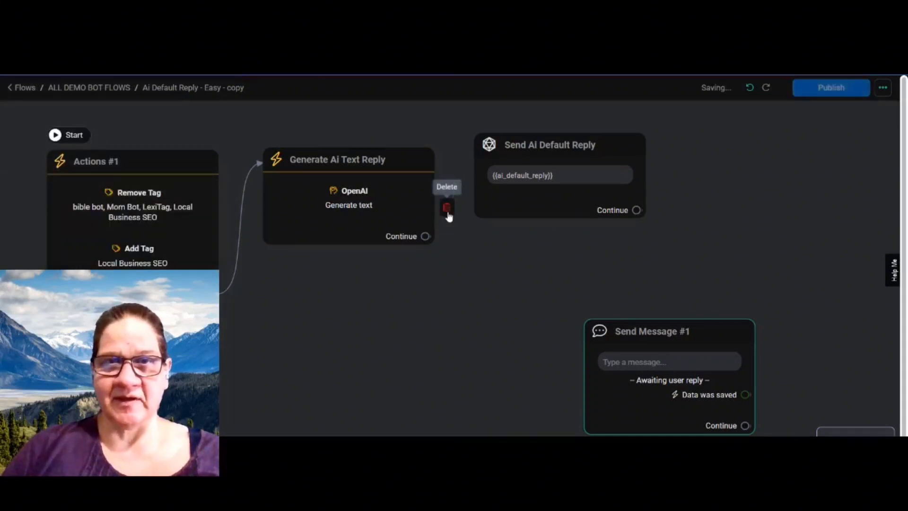
{"action": "left_click_drag", "start_coordinate": [557, 157], "coordinate": [541, 179]}
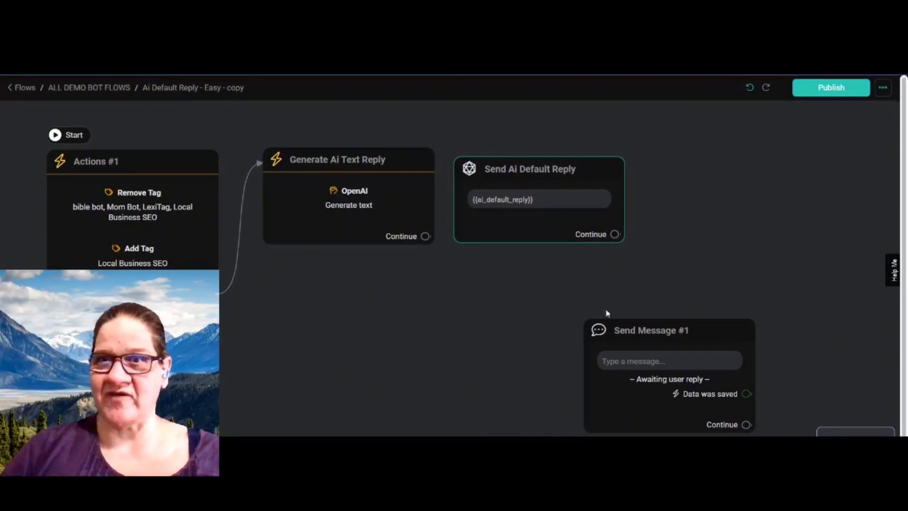
{"action": "left_click_drag", "start_coordinate": [685, 334], "coordinate": [748, 183]}
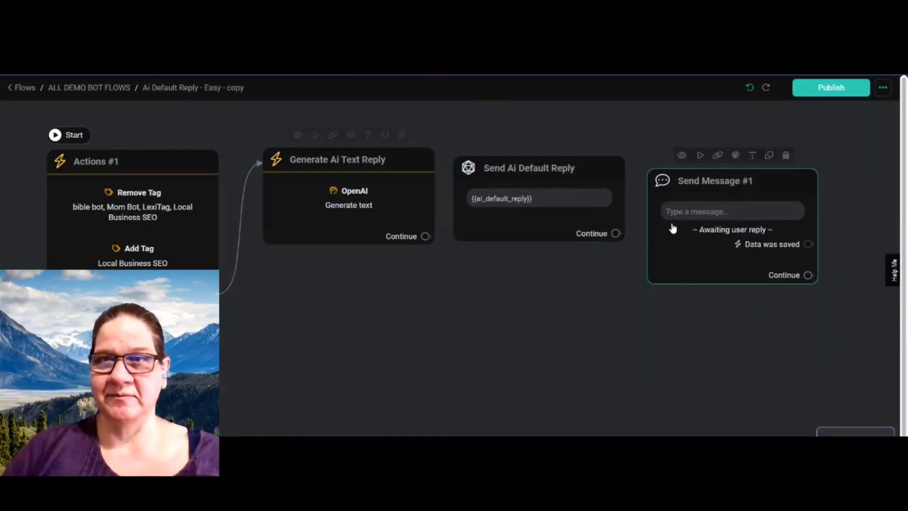
{"action": "left_click_drag", "start_coordinate": [430, 238], "coordinate": [651, 266]}
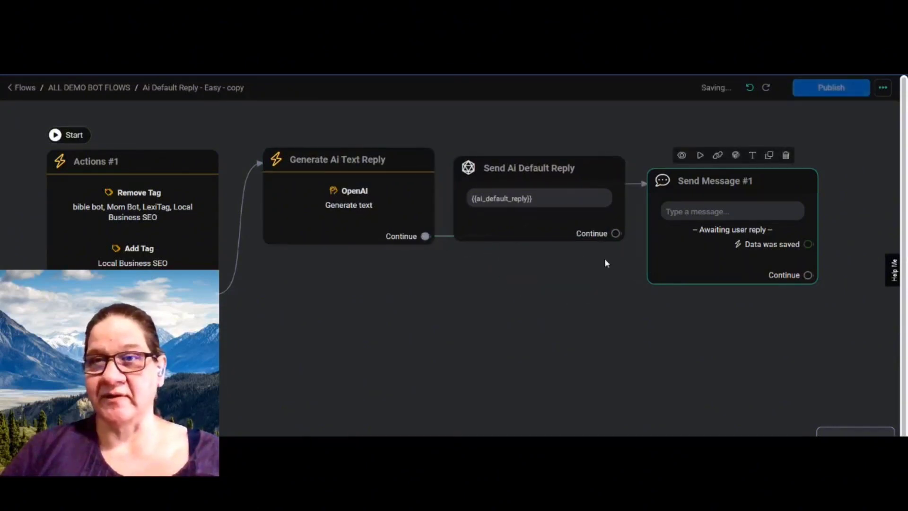
Step: Place Send Message #1 between the other two blocks and link its "Data was saved" output to Send Ai Default Reply
{"action": "left_click_drag", "start_coordinate": [592, 177], "coordinate": [756, 110]}
{"action": "left_click_drag", "start_coordinate": [718, 184], "coordinate": [519, 152]}
{"action": "left_click_drag", "start_coordinate": [636, 159], "coordinate": [683, 197]}
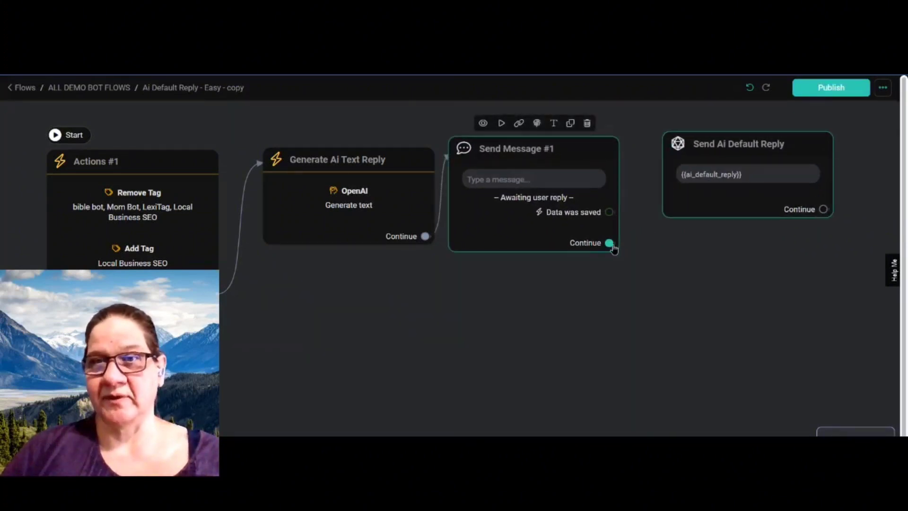
{"action": "left_click_drag", "start_coordinate": [610, 242], "coordinate": [668, 218]}
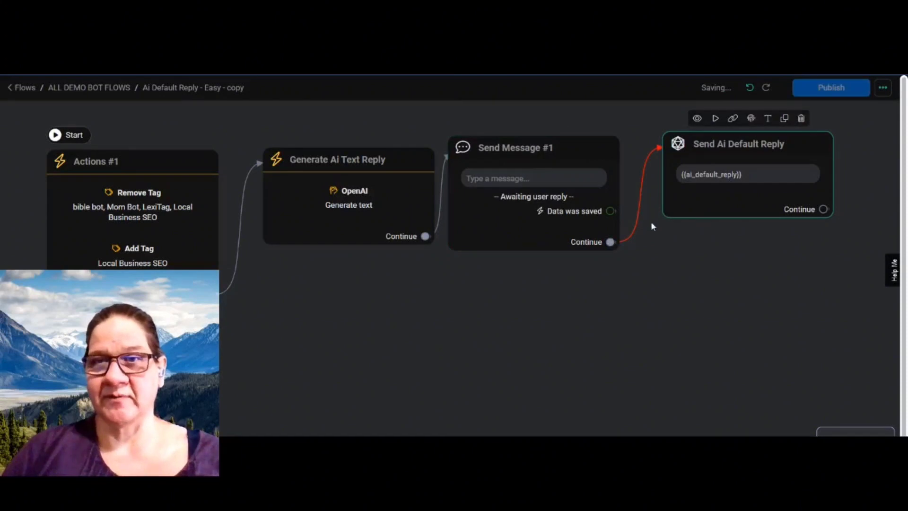
{"action": "left_click", "coordinate": [638, 192]}
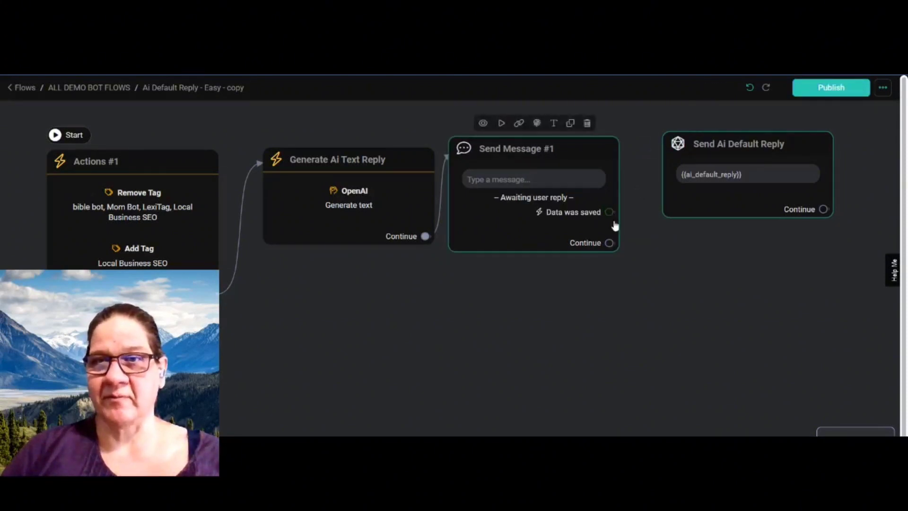
{"action": "left_click", "coordinate": [610, 219]}
{"action": "left_click", "coordinate": [610, 218]}
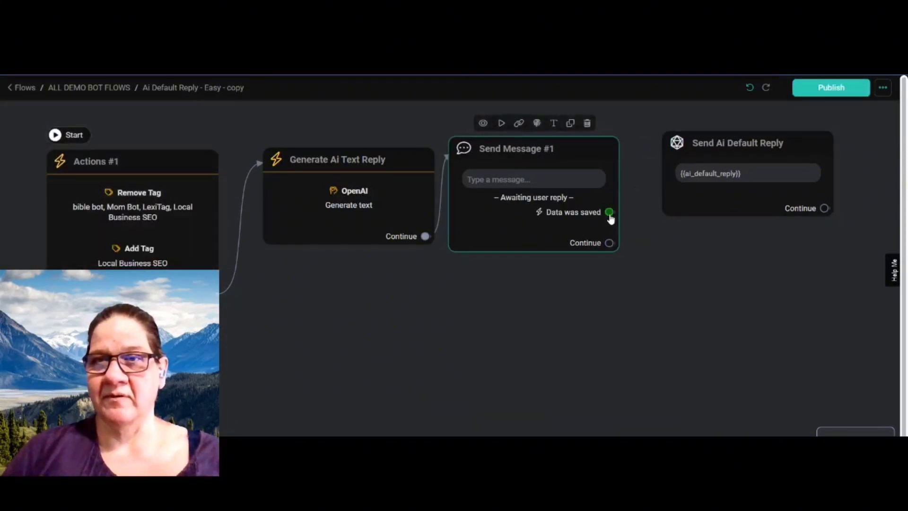
{"action": "left_click_drag", "start_coordinate": [610, 214], "coordinate": [668, 210]}
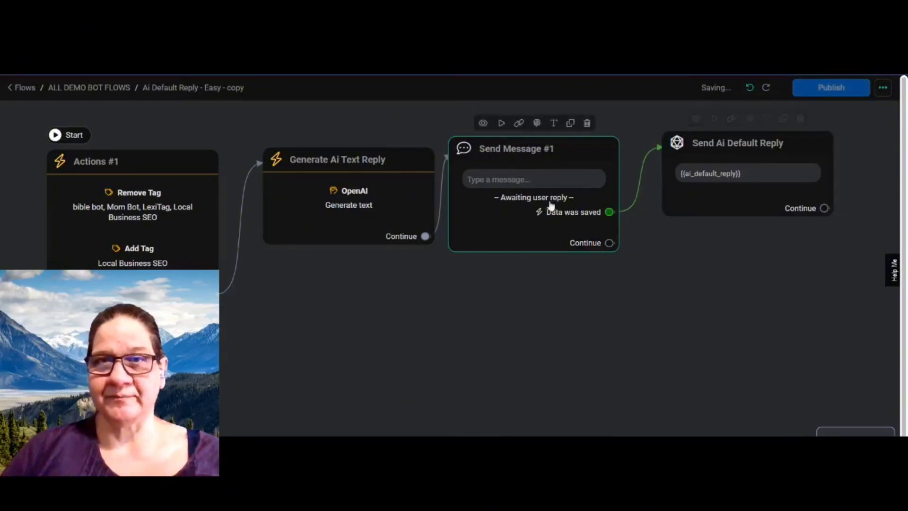
Step: Set the text of Send Message #1 to "Please provide the following information!"
{"action": "left_click", "coordinate": [515, 204]}
{"action": "left_click", "coordinate": [78, 216]}
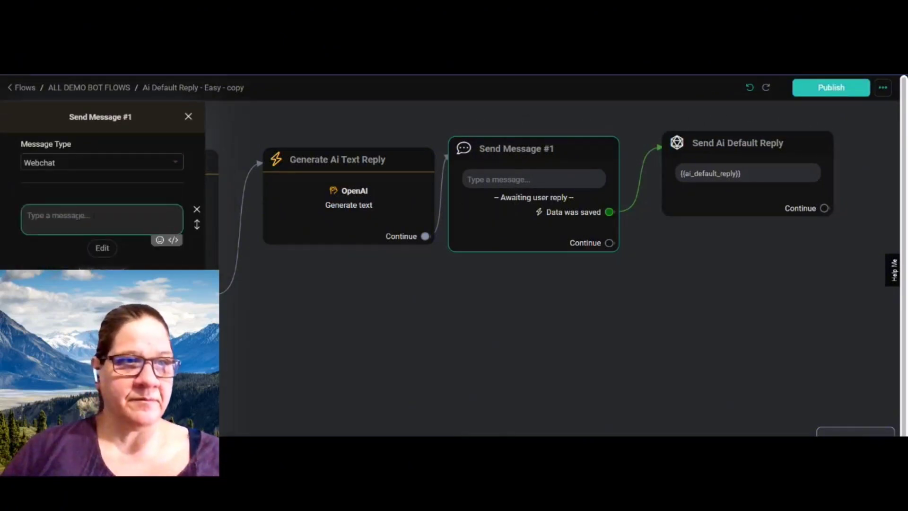
{"action": "type", "text": "P"}
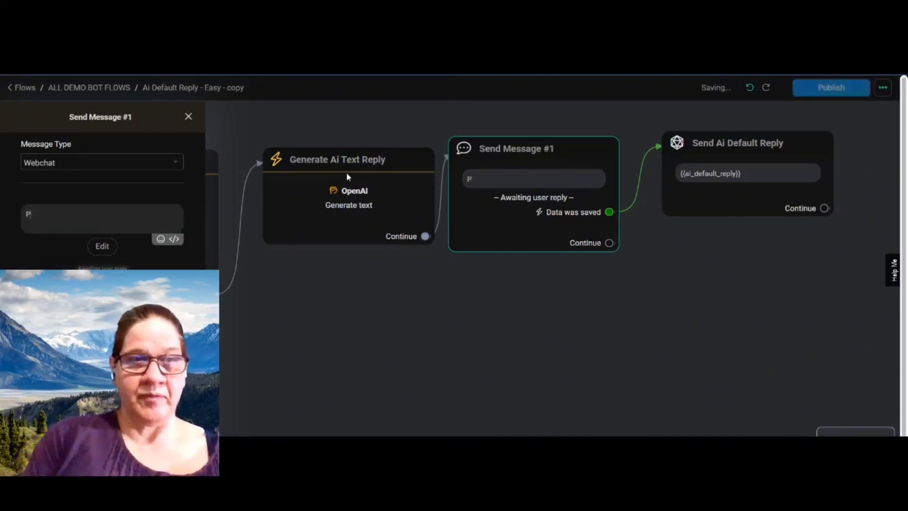
{"action": "type", "text": "lease"}
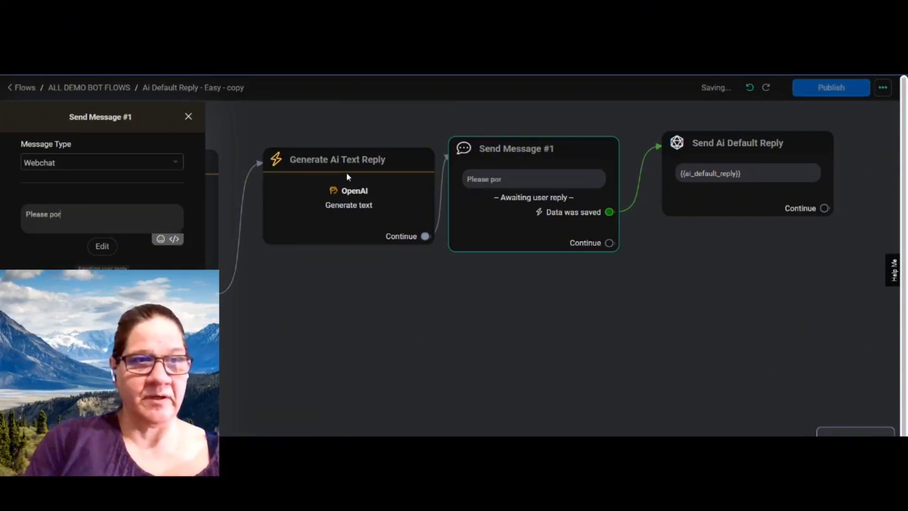
{"action": "type", "text": " provide "}
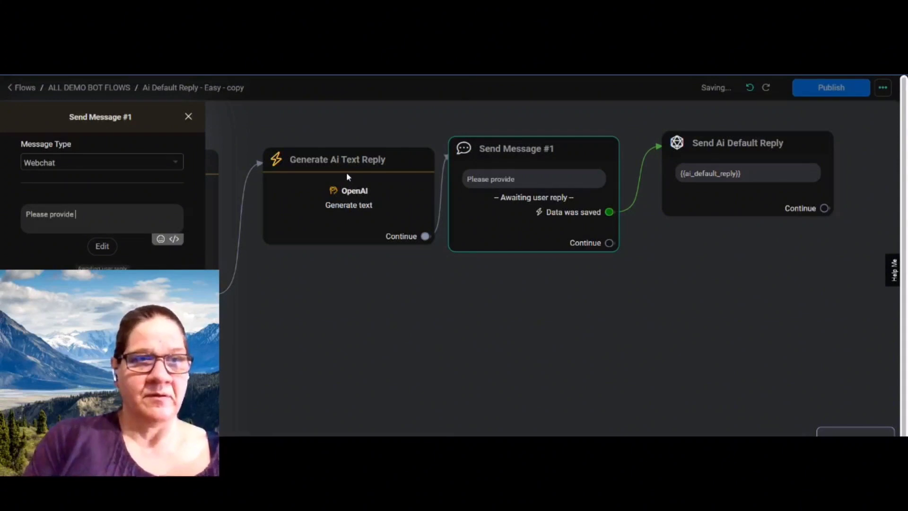
{"action": "type", "text": "the following "}
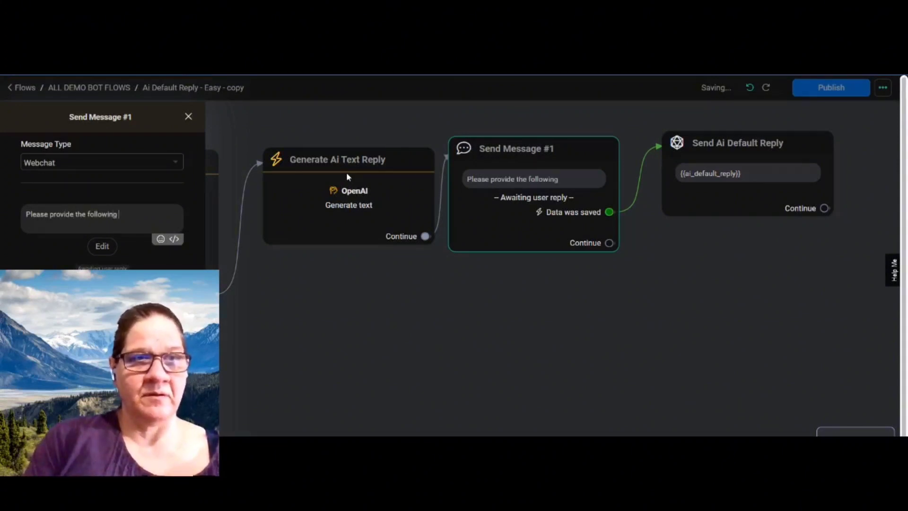
{"action": "type", "text": "information!"}
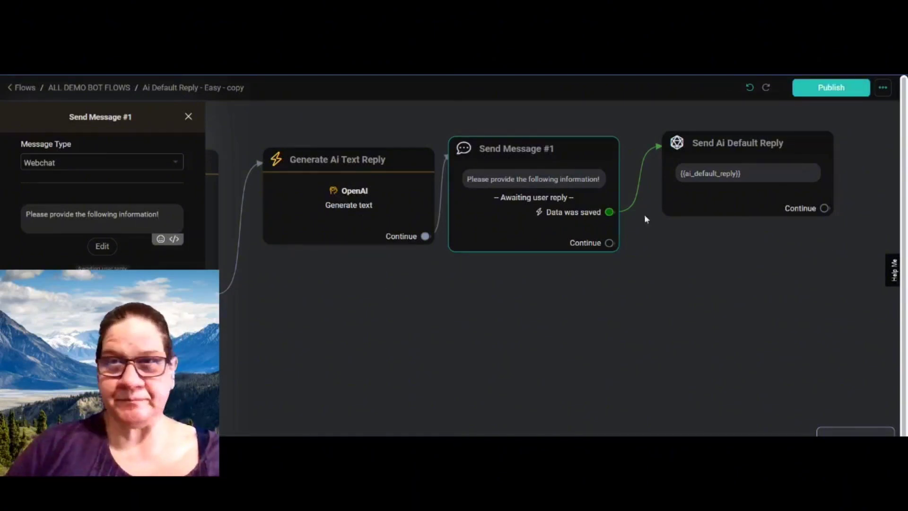
Step: Reopen Generate Ai Text Reply's OpenAI prompt, select its text from "Business Details" to the end, and close the settings
{"action": "left_click", "coordinate": [387, 176]}
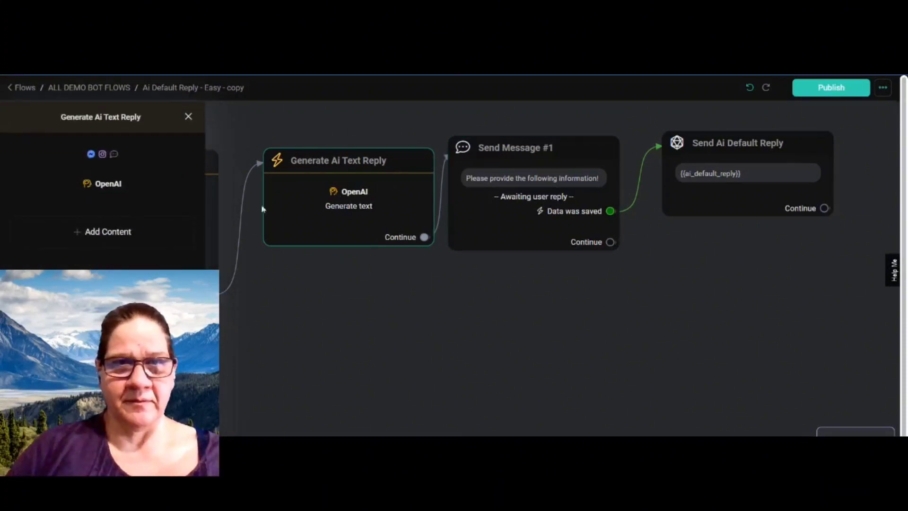
{"action": "left_click", "coordinate": [108, 188]}
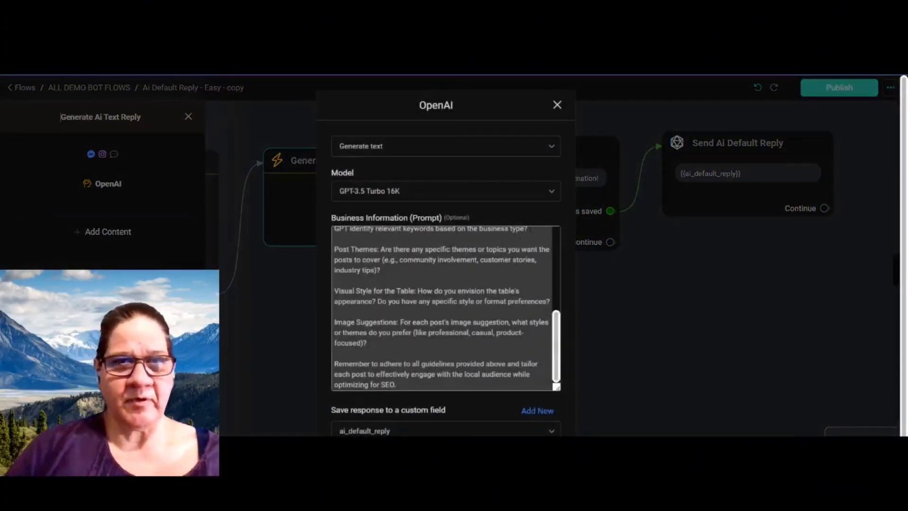
{"action": "scroll", "coordinate": [527, 240], "scroll_direction": "up", "scroll_amount": 8}
{"action": "scroll", "coordinate": [526, 240], "scroll_direction": "down", "scroll_amount": 3}
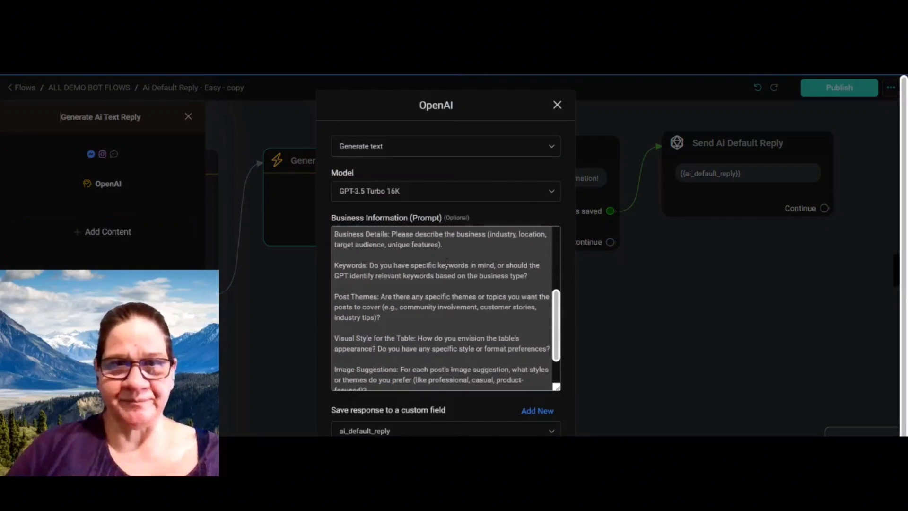
{"action": "scroll", "coordinate": [478, 250], "scroll_direction": "up", "scroll_amount": 1}
{"action": "left_click", "coordinate": [334, 280]}
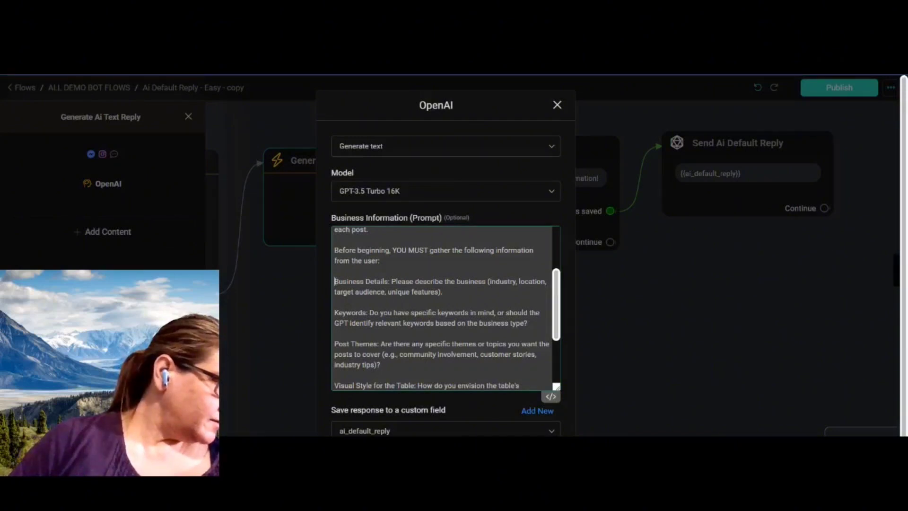
{"action": "left_click_drag", "start_coordinate": [334, 280], "coordinate": [446, 382]}
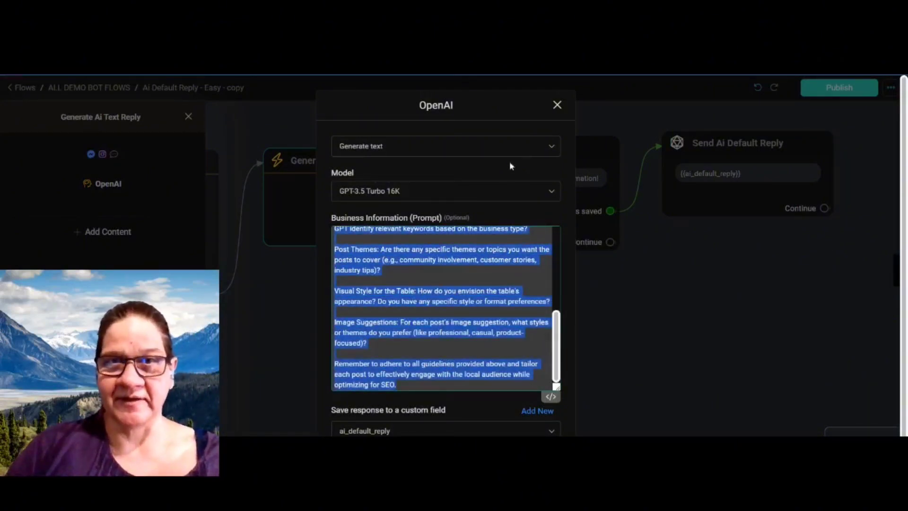
{"action": "scroll", "coordinate": [503, 163], "scroll_direction": "down", "scroll_amount": 1}
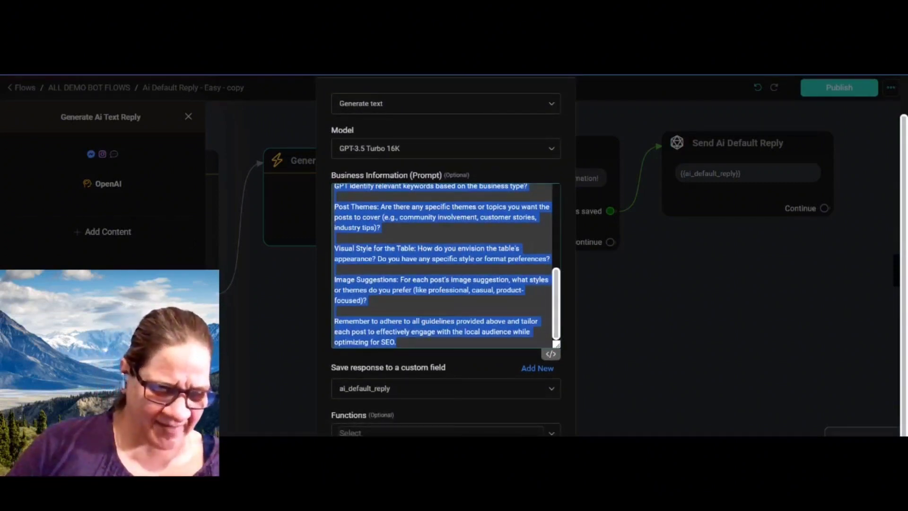
{"action": "key", "text": "alt+Tab"}
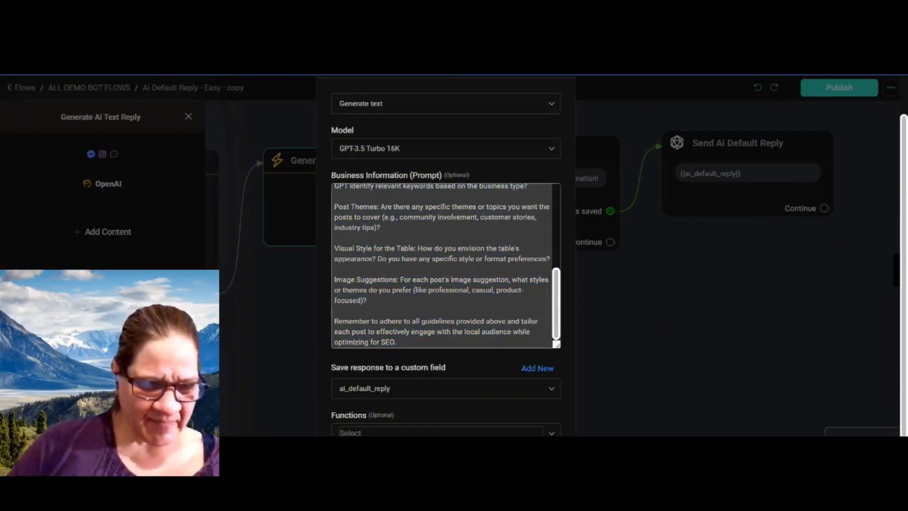
{"action": "scroll", "coordinate": [614, 385], "scroll_direction": "up", "scroll_amount": 1}
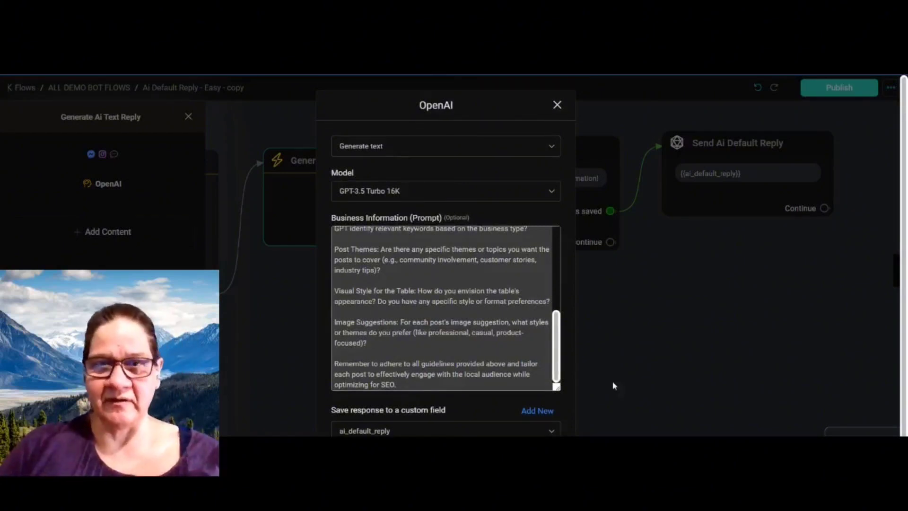
{"action": "scroll", "coordinate": [472, 405], "scroll_direction": "down", "scroll_amount": 1}
{"action": "key", "text": "Escape"}
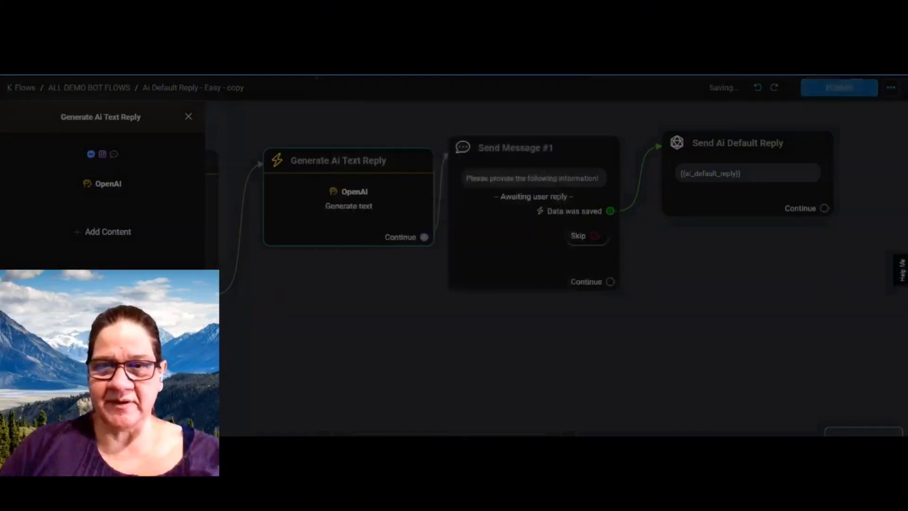
Step: Move Send Message #1 slightly closer to Send Ai Default Reply and publish the flow
{"action": "left_click_drag", "start_coordinate": [573, 166], "coordinate": [595, 152]}
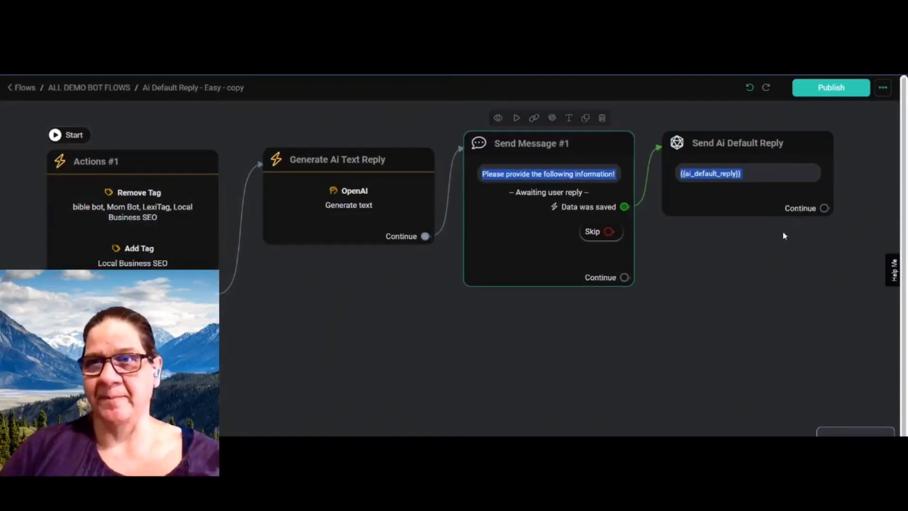
{"action": "left_click", "coordinate": [767, 243]}
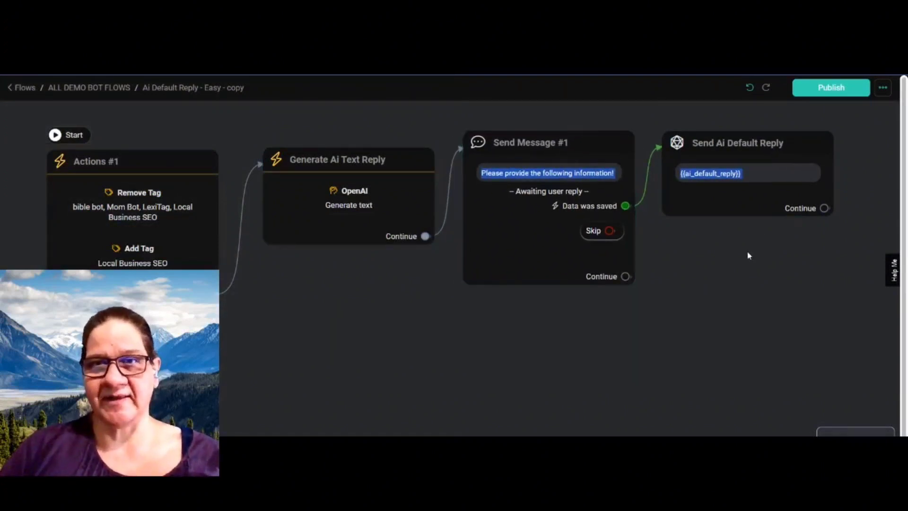
{"action": "left_click", "coordinate": [838, 88]}
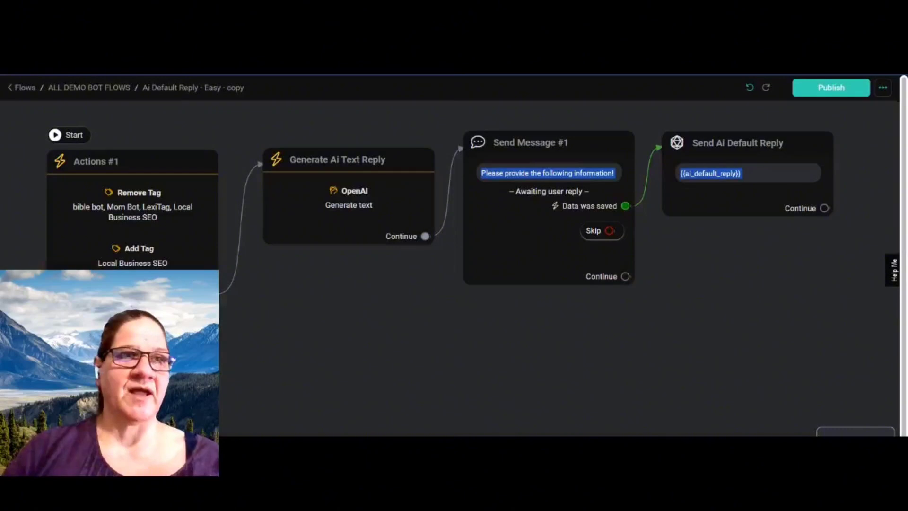
{"action": "left_click", "coordinate": [881, 91]}
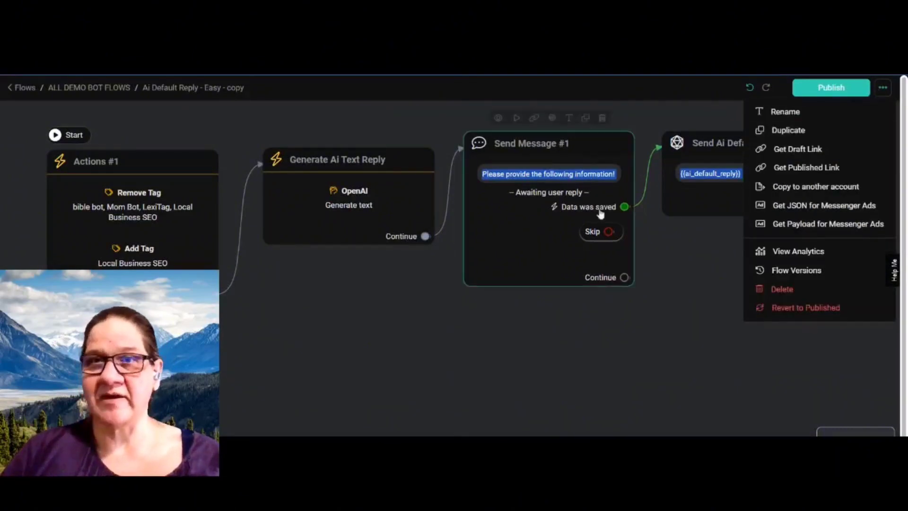
{"action": "mouse_move", "coordinate": [533, 254]}
{"action": "left_click", "coordinate": [536, 181]}
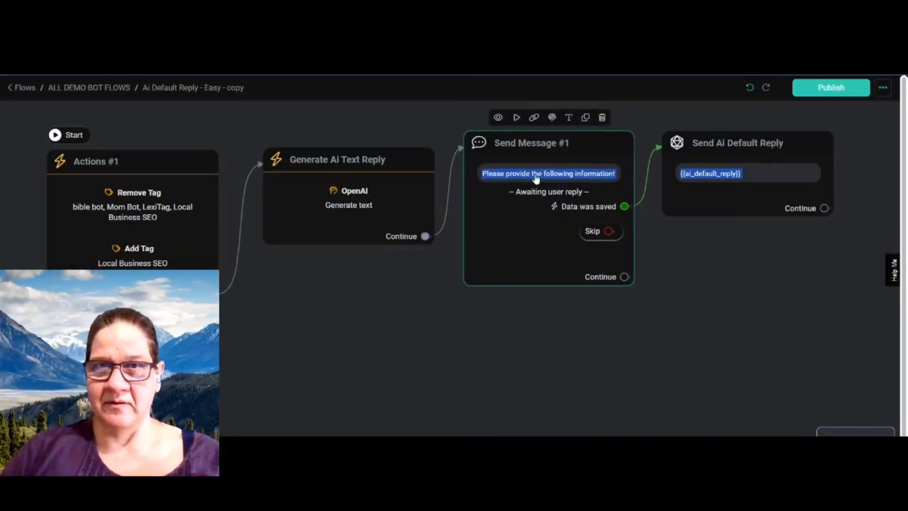
Step: Paste the copied questions from "Business Details" to "Image Suggestions" below the introduction in Send Message #1 and publish the flow
{"action": "left_click", "coordinate": [537, 185]}
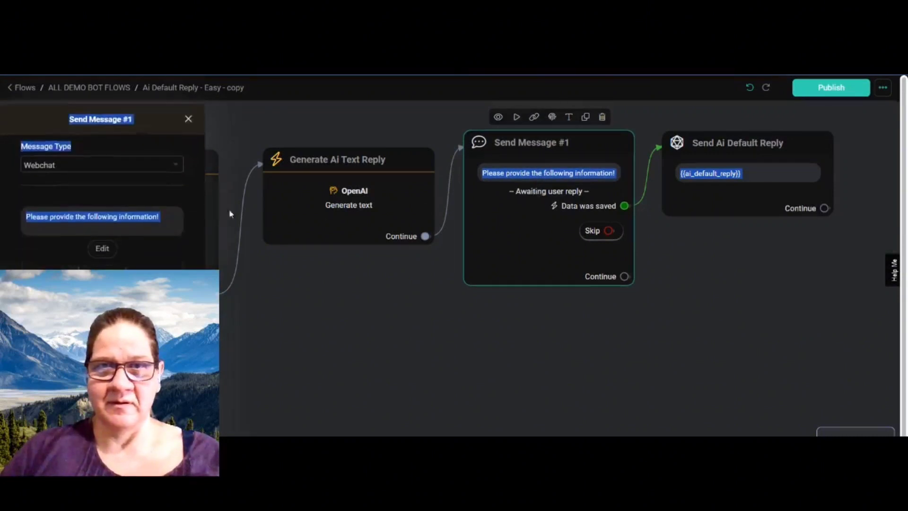
{"action": "left_click", "coordinate": [181, 218]}
{"action": "key", "text": "Return"}
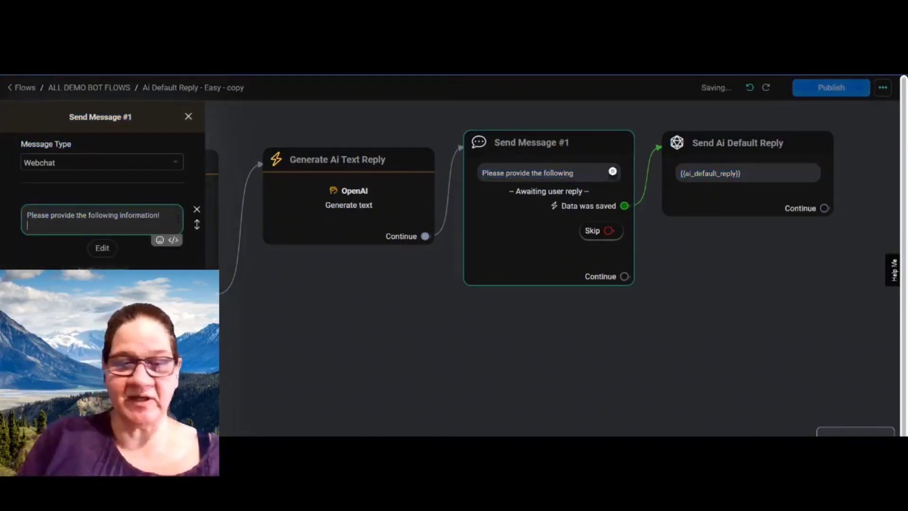
{"action": "key", "text": "ctrl+v"}
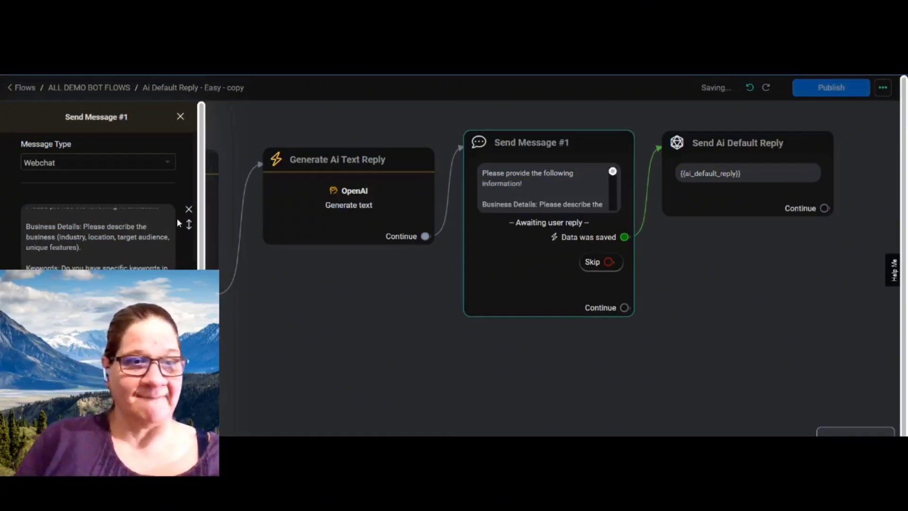
{"action": "scroll", "coordinate": [177, 217], "scroll_direction": "down", "scroll_amount": 5}
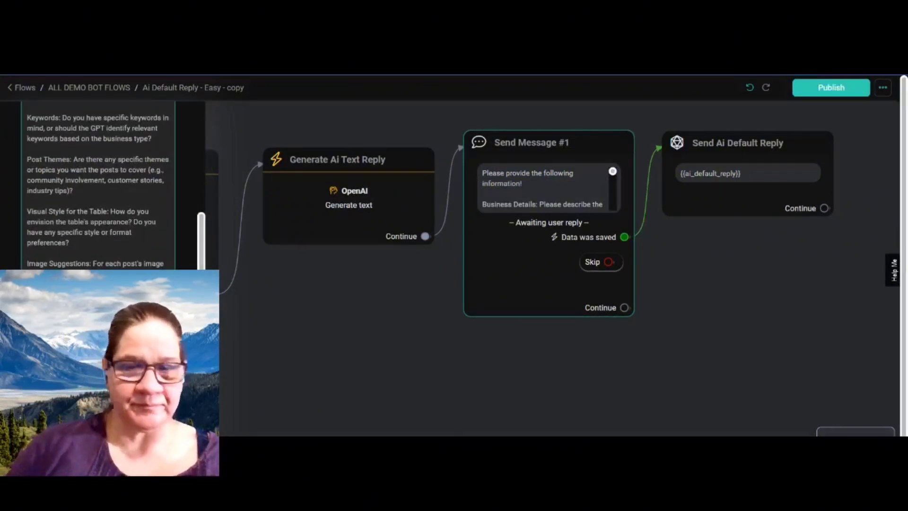
{"action": "key", "text": "BackSpace"}
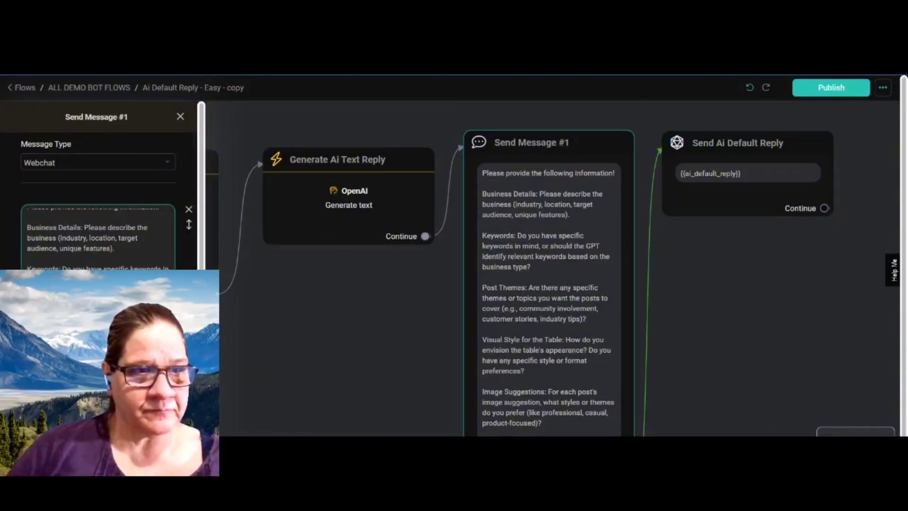
{"action": "left_click", "coordinate": [180, 117]}
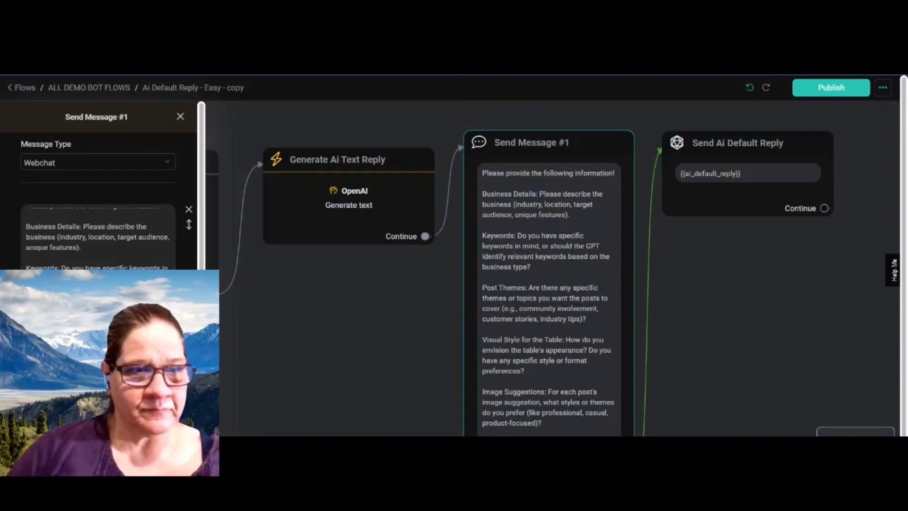
{"action": "left_click", "coordinate": [817, 90]}
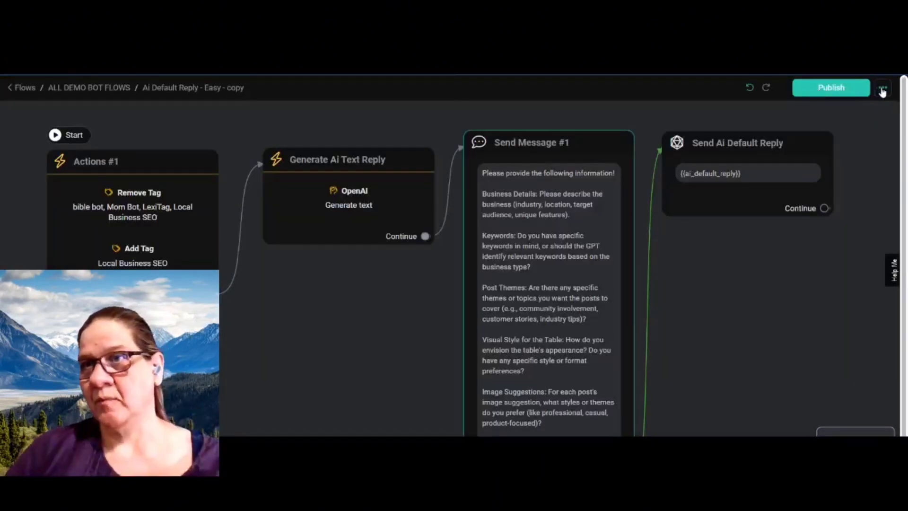
Step: Get the flow's link and copy the WebChat version
{"action": "left_click", "coordinate": [882, 90]}
{"action": "left_click", "coordinate": [823, 167]}
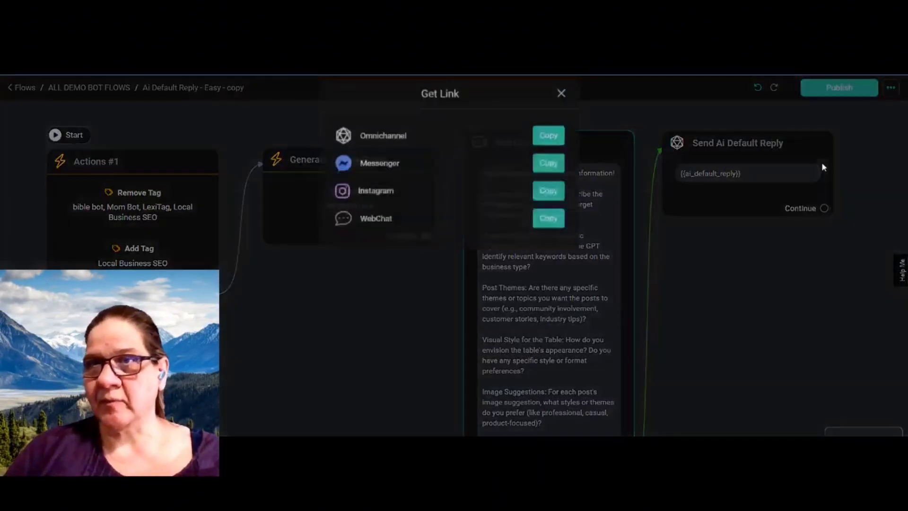
{"action": "left_click", "coordinate": [548, 230]}
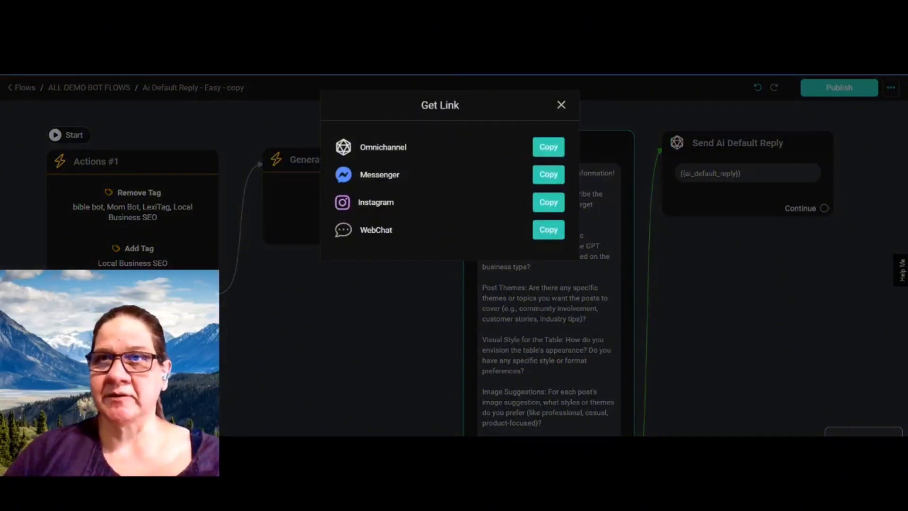
Step: Test the bot's opening message in a new browser tab using the copied link with "&lc=0" appended, and return to the flow
{"action": "key", "text": "ctrl+t"}
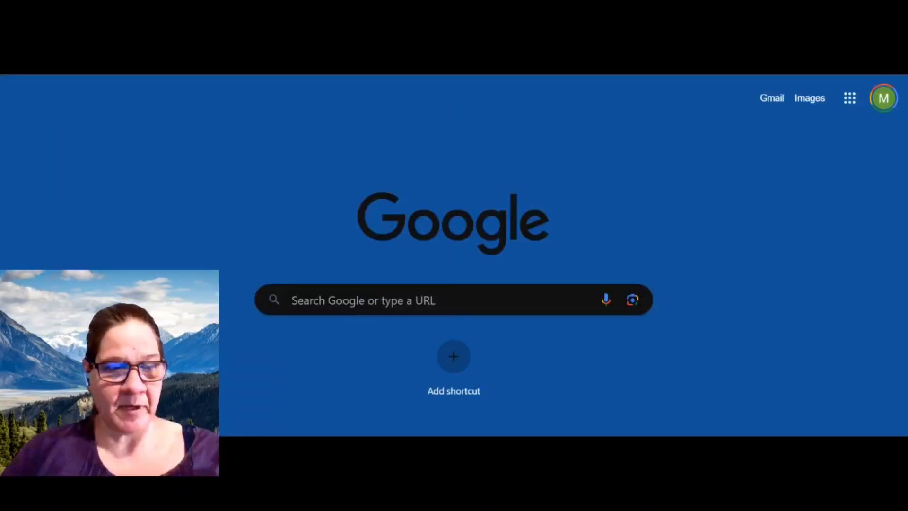
{"action": "key", "text": "ctrl+v"}
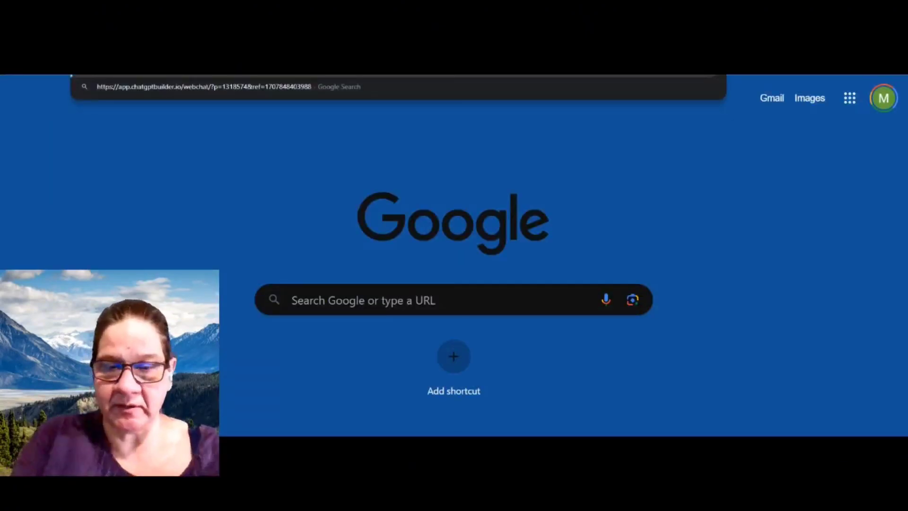
{"action": "type", "text": "&"}
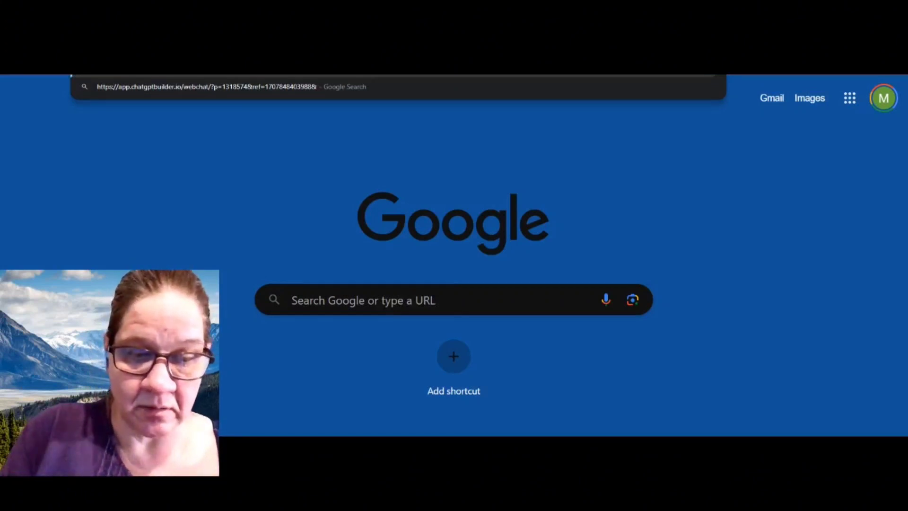
{"action": "type", "text": "lc"}
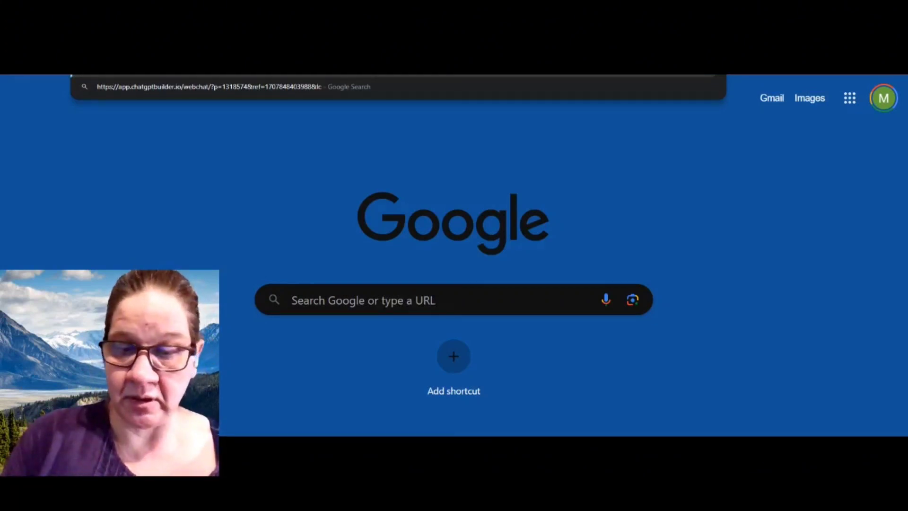
{"action": "type", "text": "=0"}
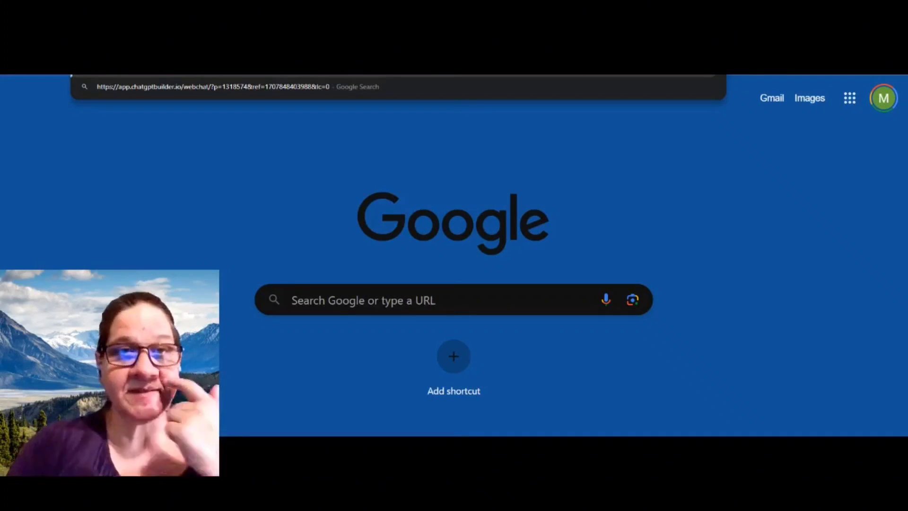
{"action": "key", "text": "Return"}
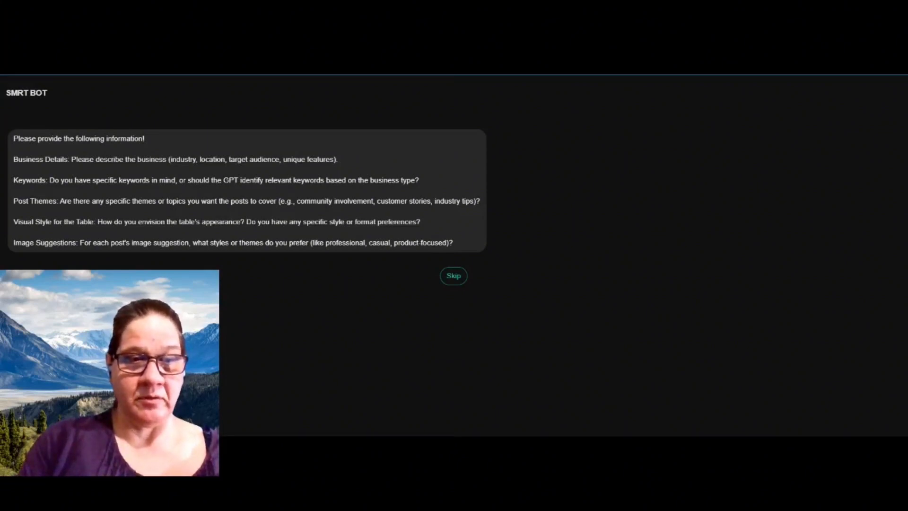
{"action": "key", "text": "Return"}
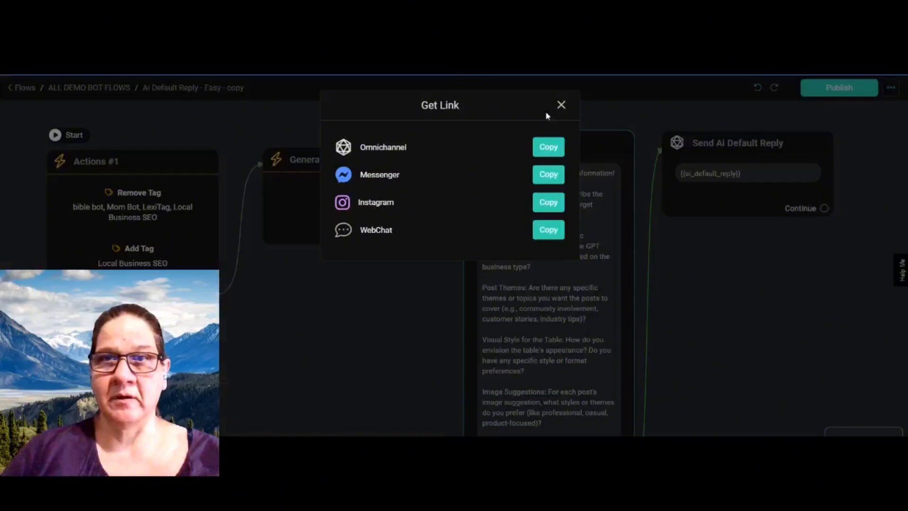
{"action": "left_click", "coordinate": [561, 105]}
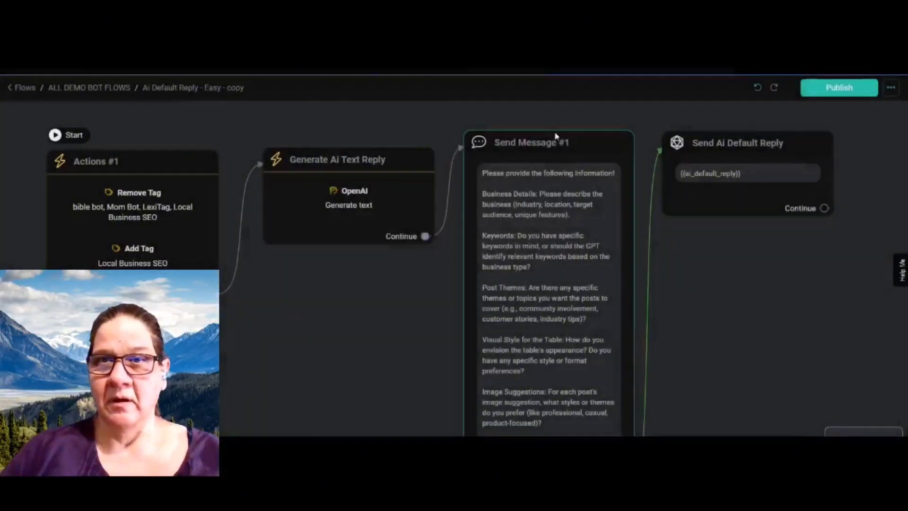
Step: Open the user data settings of Send Message #1 and set the reply type to Text
{"action": "scroll", "coordinate": [534, 229], "scroll_direction": "down", "scroll_amount": 3}
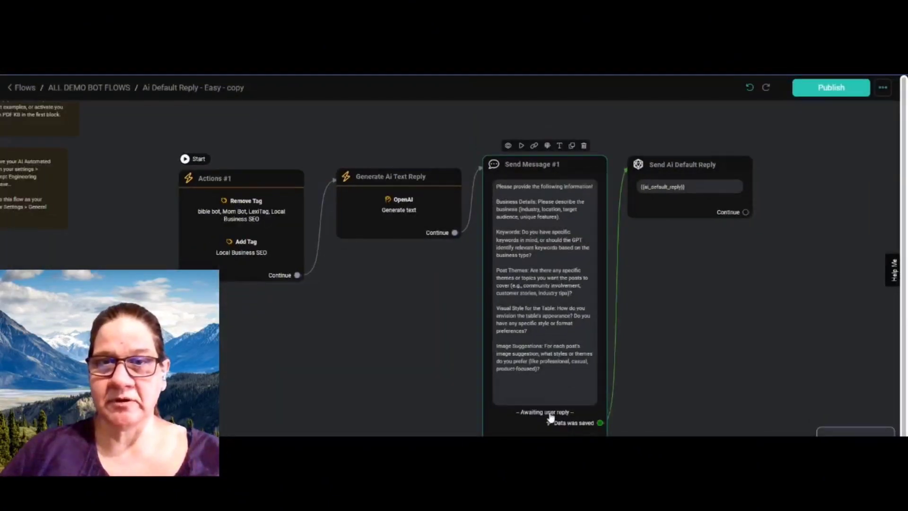
{"action": "left_click", "coordinate": [550, 416]}
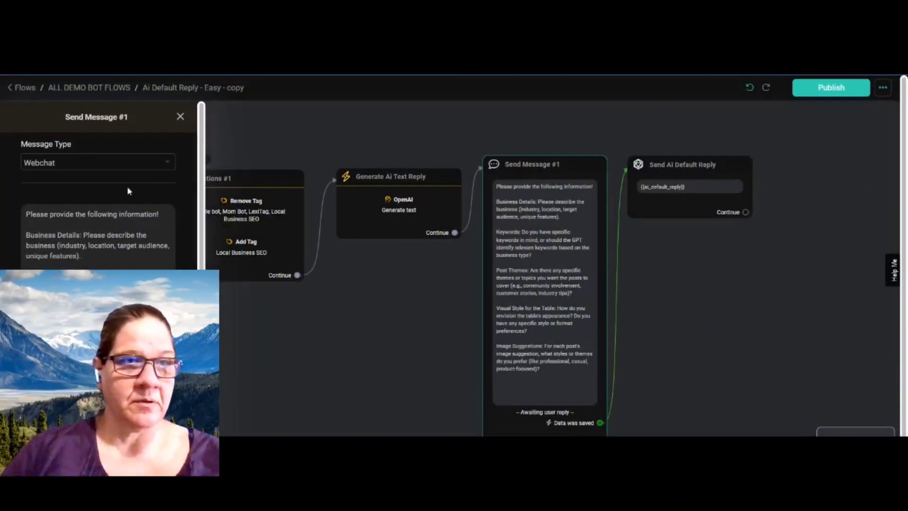
{"action": "scroll", "coordinate": [114, 252], "scroll_direction": "down", "scroll_amount": 3}
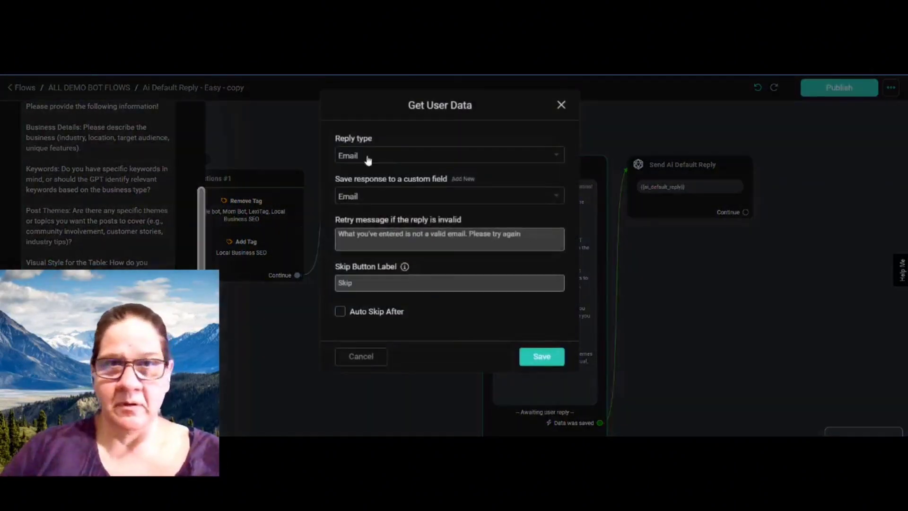
{"action": "left_click", "coordinate": [369, 158]}
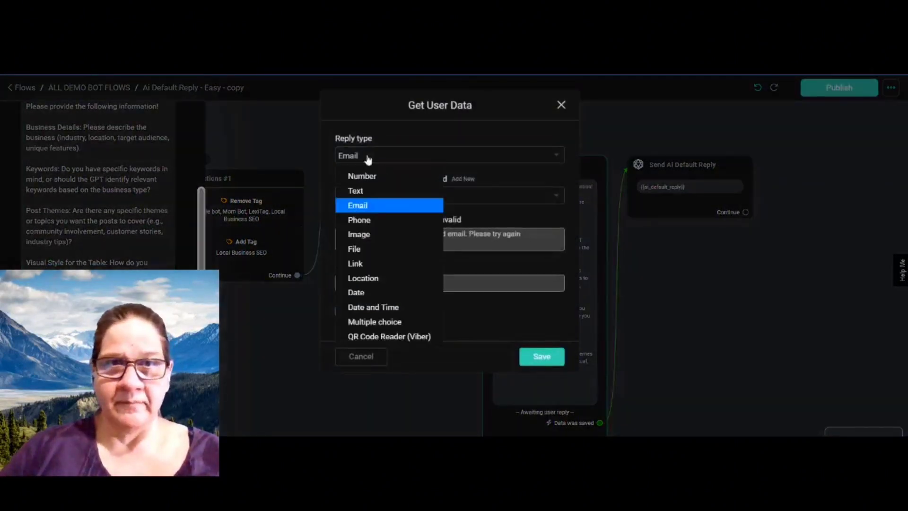
{"action": "left_click", "coordinate": [371, 191]}
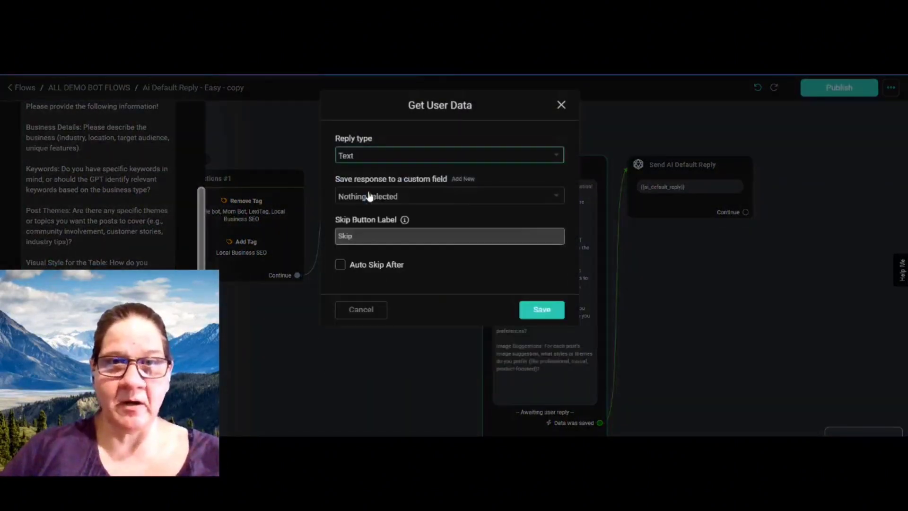
Step: Create a custom field "Business Details" for saving the response, with the description "The business details for seo posts"
{"action": "left_click", "coordinate": [432, 197]}
{"action": "scroll", "coordinate": [413, 270], "scroll_direction": "down", "scroll_amount": 1}
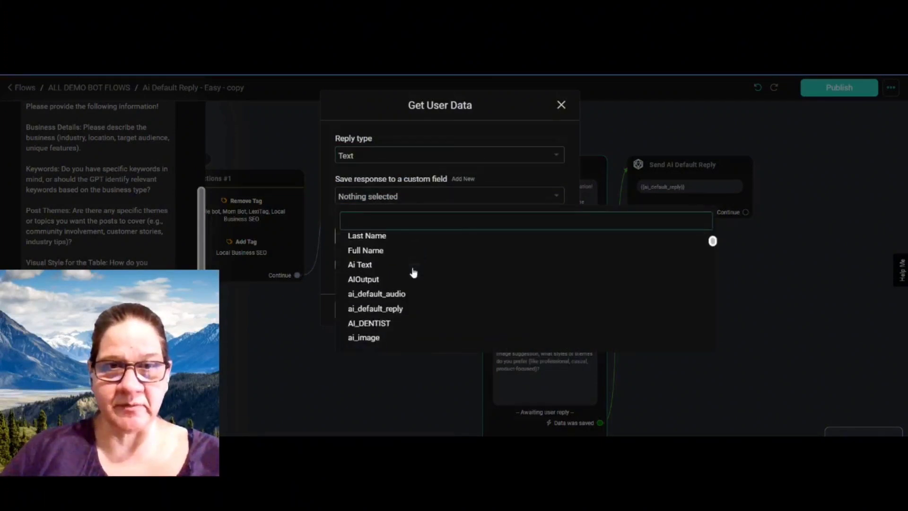
{"action": "scroll", "coordinate": [413, 273], "scroll_direction": "down", "scroll_amount": 5}
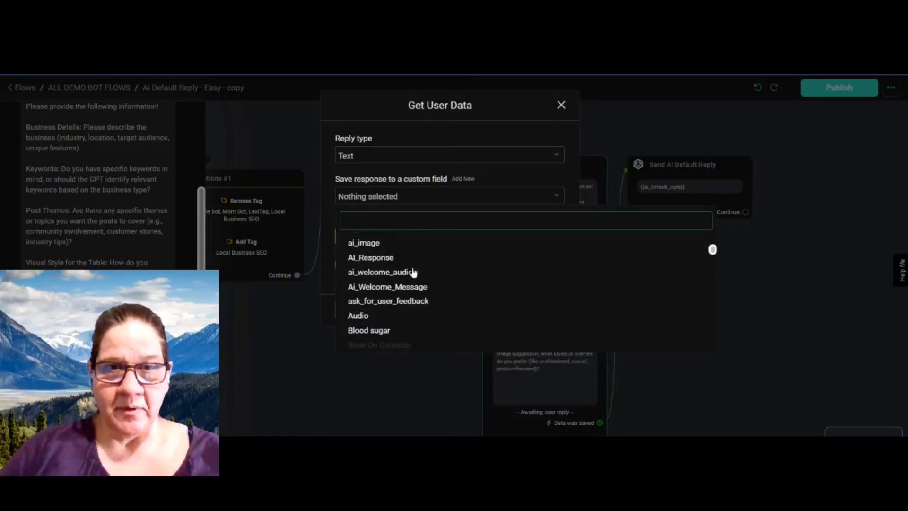
{"action": "scroll", "coordinate": [426, 255], "scroll_direction": "up", "scroll_amount": 5}
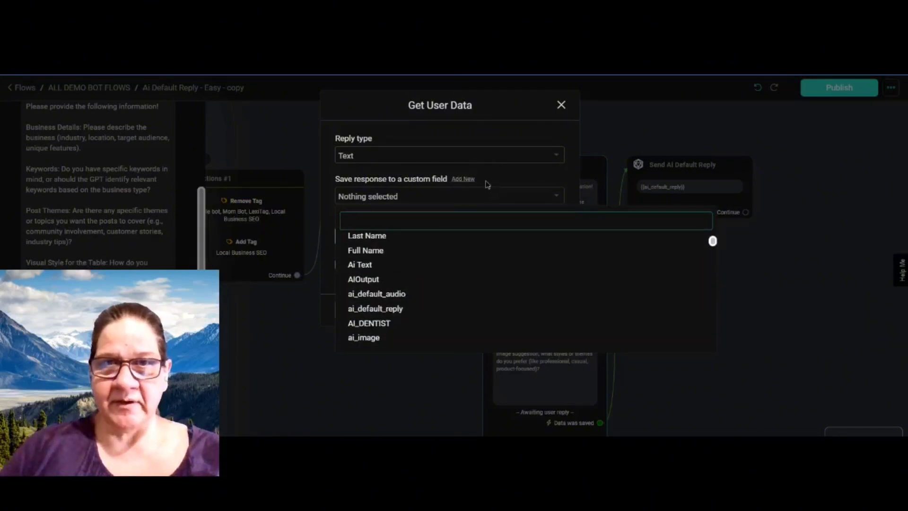
{"action": "left_click", "coordinate": [463, 178]}
{"action": "left_click", "coordinate": [399, 168]}
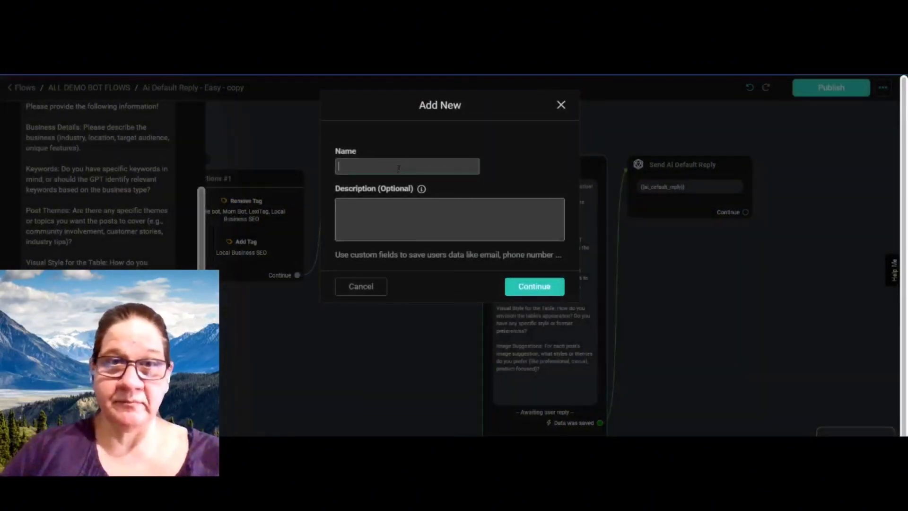
{"action": "type", "text": "B"}
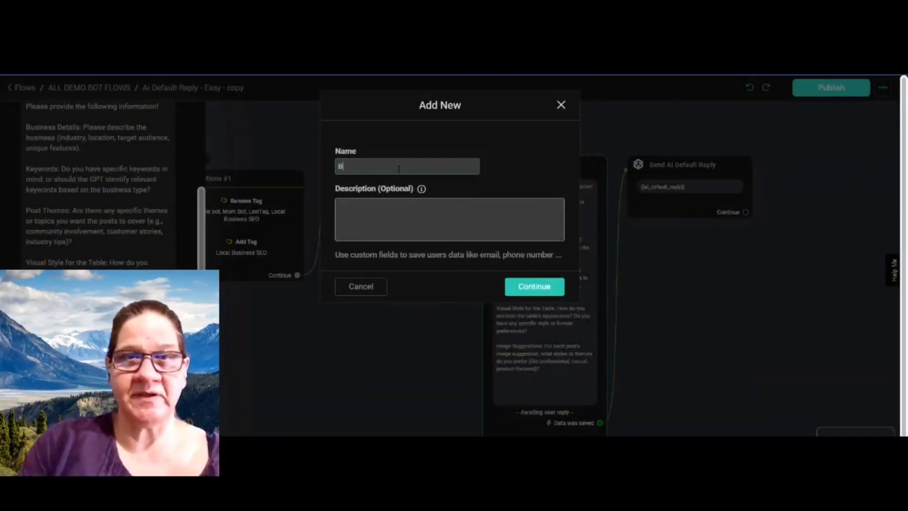
{"action": "type", "text": "usiness Details"}
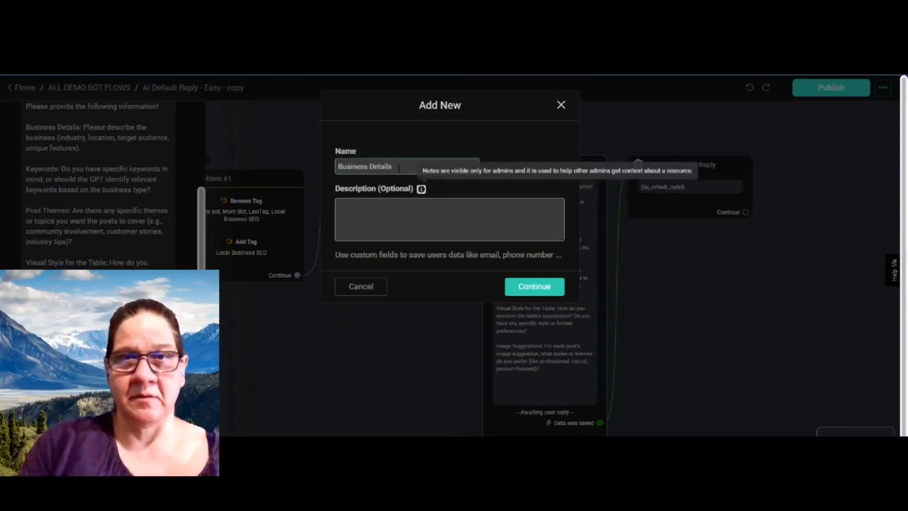
{"action": "key", "text": "Tab"}
{"action": "type", "text": "The "}
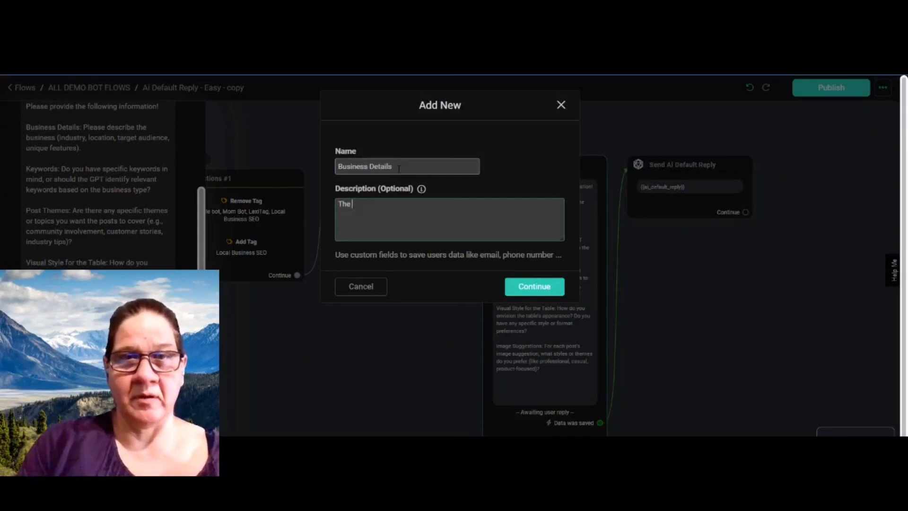
{"action": "type", "text": "business det"}
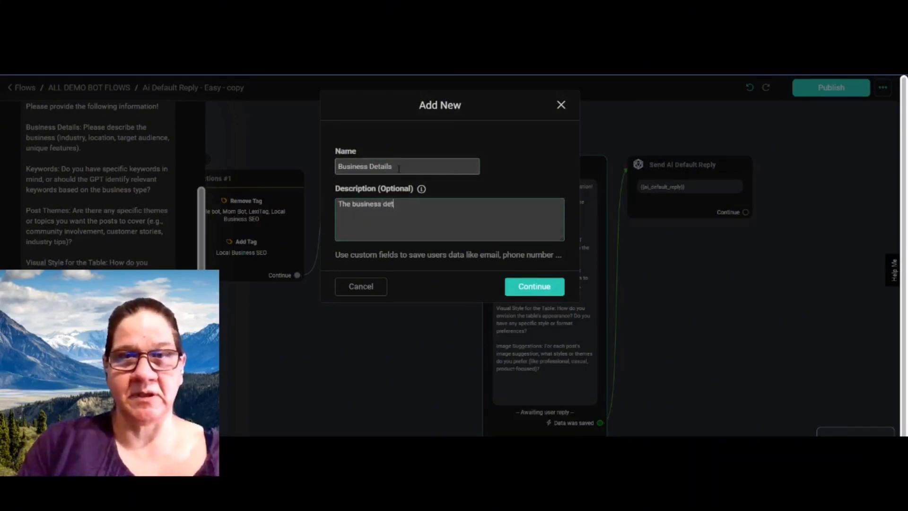
{"action": "type", "text": "ails for"}
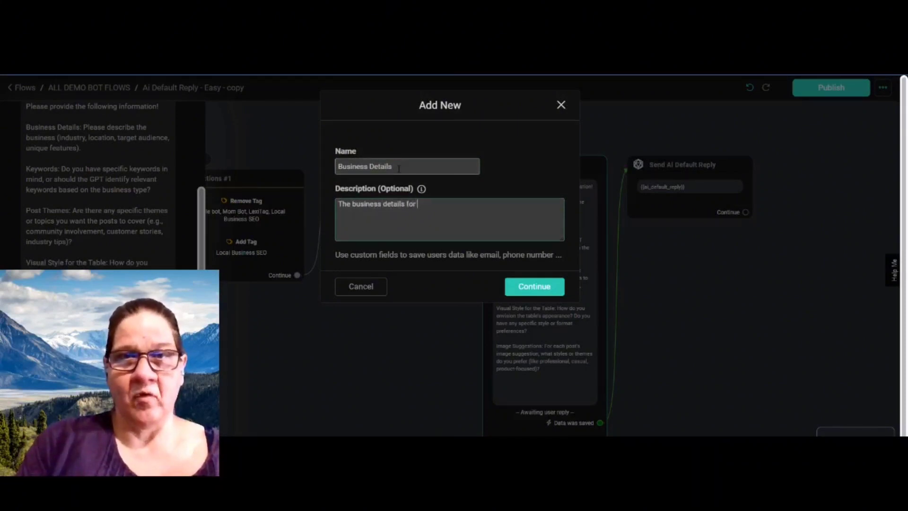
{"action": "type", "text": " seo posts"}
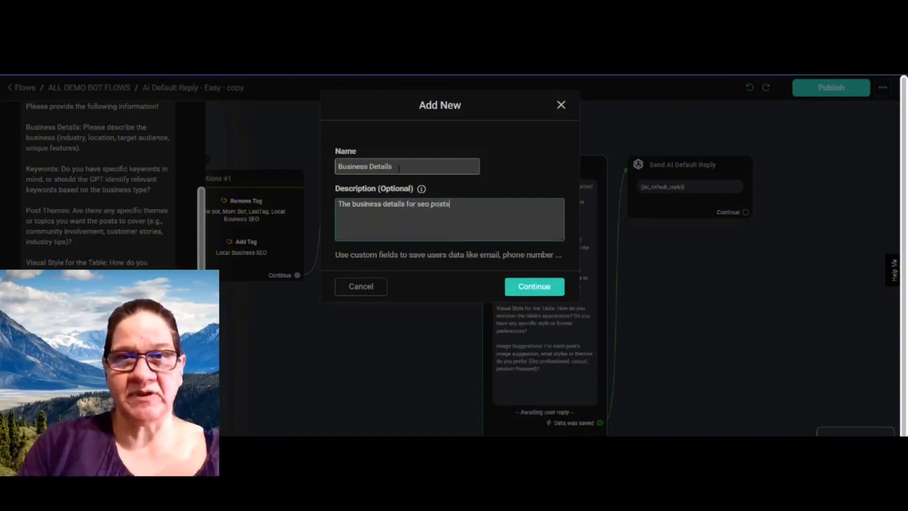
{"action": "left_click", "coordinate": [542, 287]}
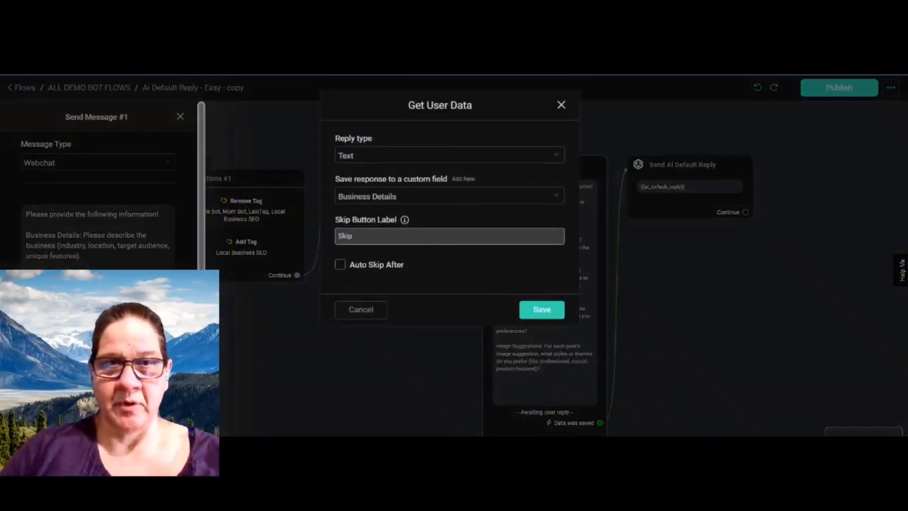
Step: Clear the skip button label in the user data settings, leaving automatic skipping off
{"action": "left_click", "coordinate": [391, 266]}
{"action": "left_click", "coordinate": [391, 266]}
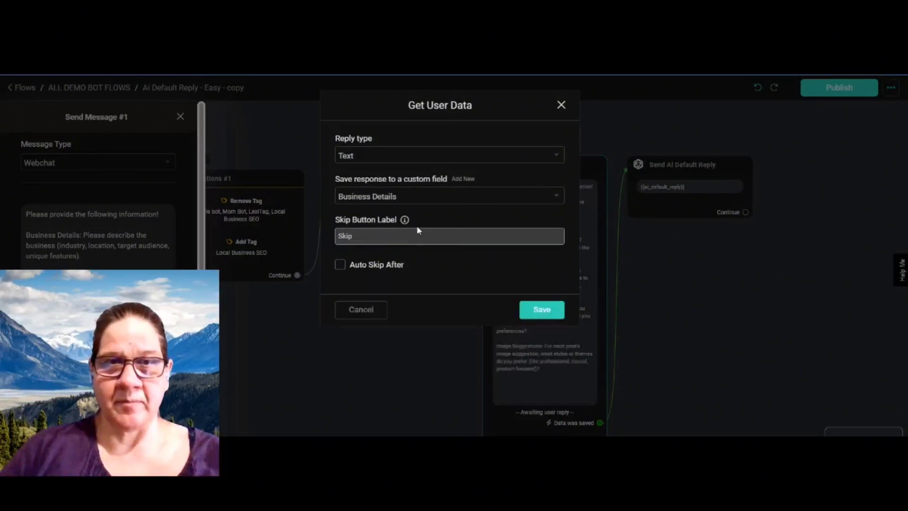
{"action": "left_click_drag", "start_coordinate": [416, 236], "coordinate": [199, 243]}
{"action": "key", "text": "BackSpace"}
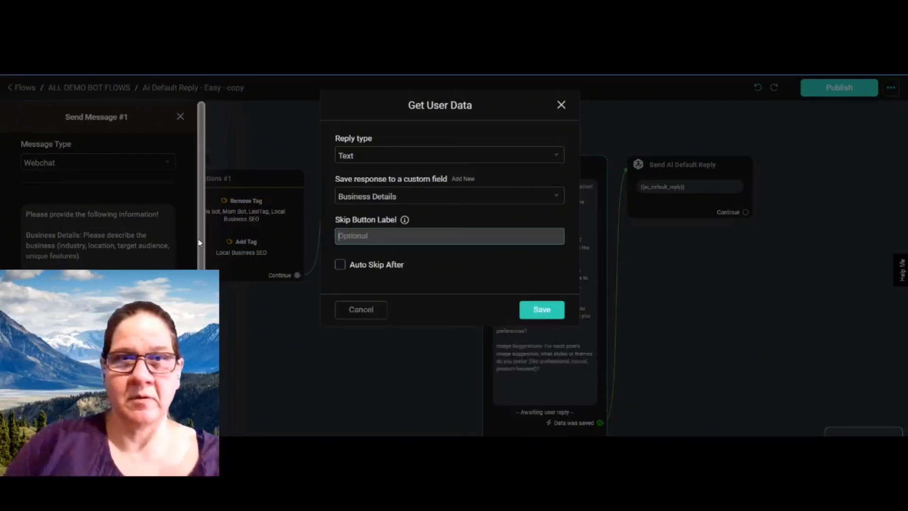
Step: Save the user data settings of Send Message #1 and publish the flow
{"action": "left_click", "coordinate": [526, 311]}
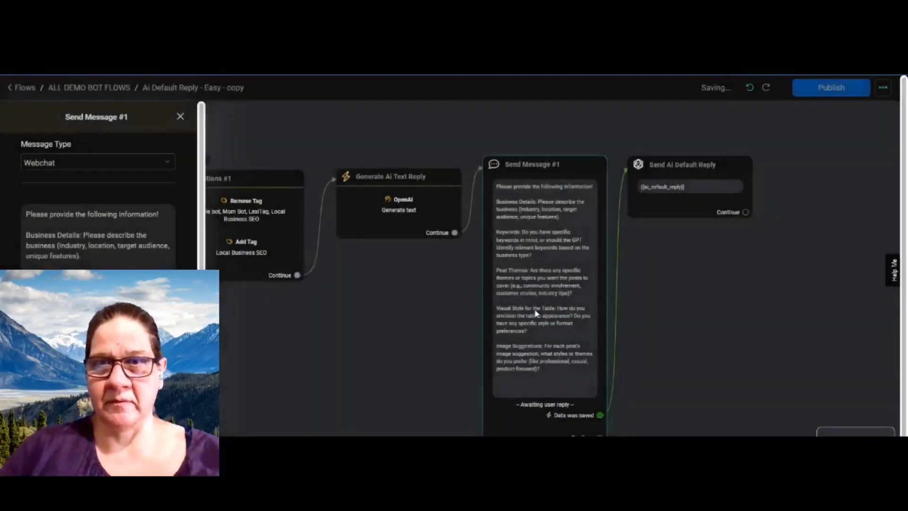
{"action": "left_click", "coordinate": [833, 89]}
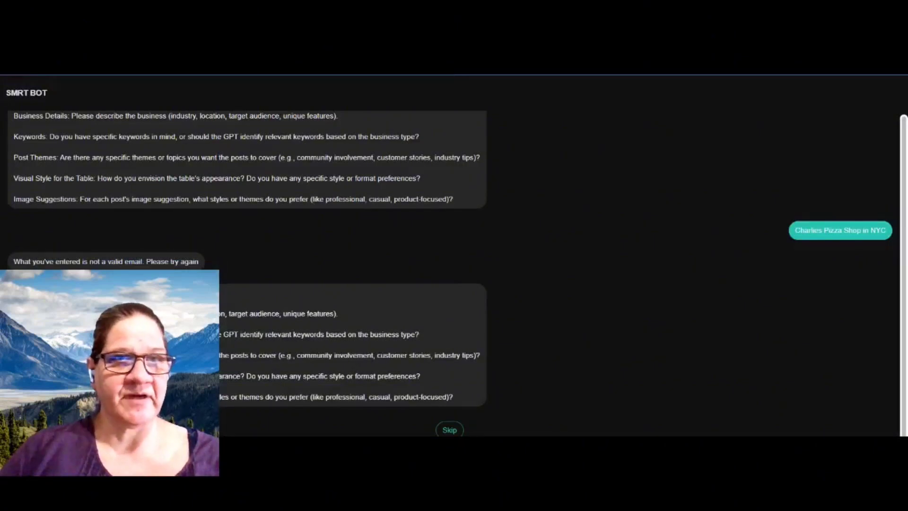
Step: Reload the test chat, try the bot with the pizza shop's details and an "ok!" reply, and return to the flow
{"action": "key", "text": "F5"}
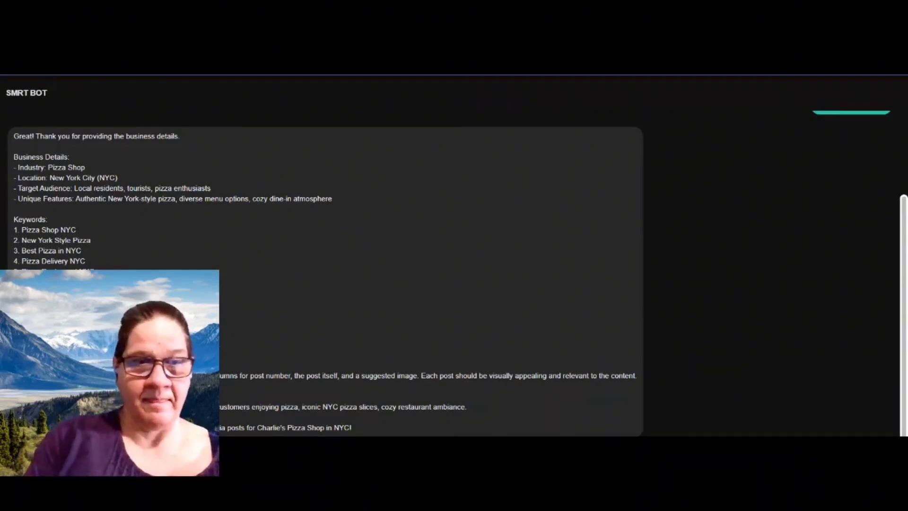
{"action": "key", "text": "Return"}
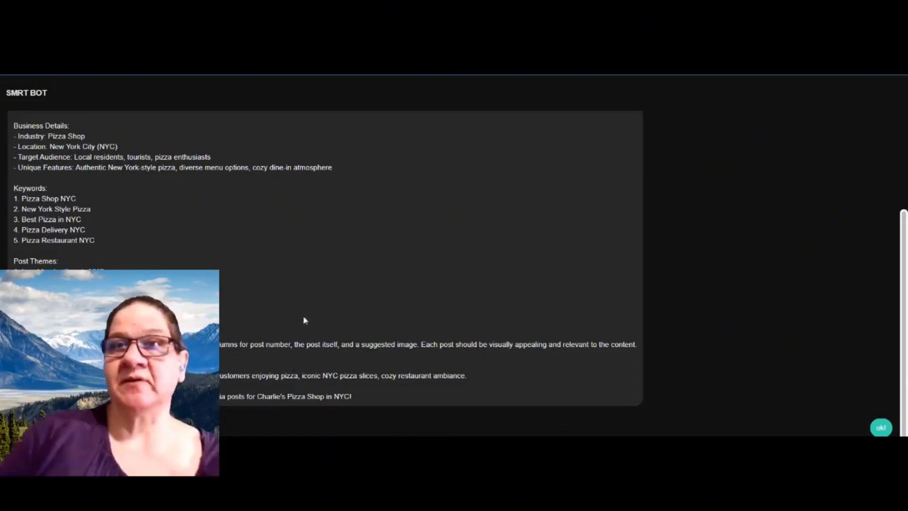
{"action": "left_click", "coordinate": [484, 71]}
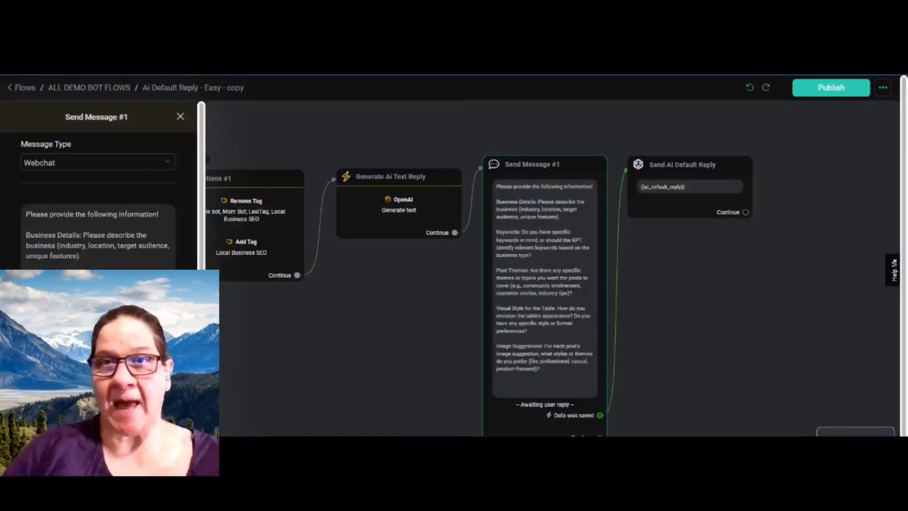
Step: Delete the connections from Send Message #1 to Send AI Default Reply and from Generate AI Text Reply to Send Message #1
{"action": "left_click", "coordinate": [663, 173]}
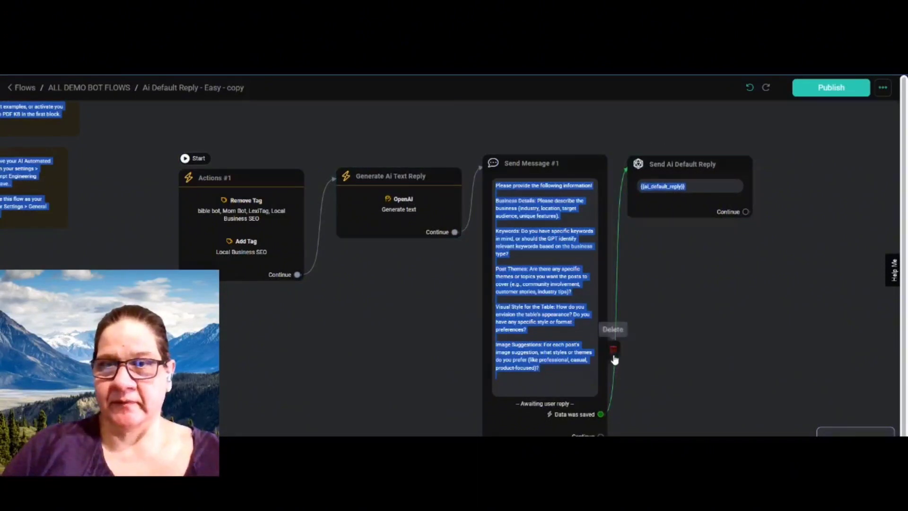
{"action": "left_click", "coordinate": [612, 357]}
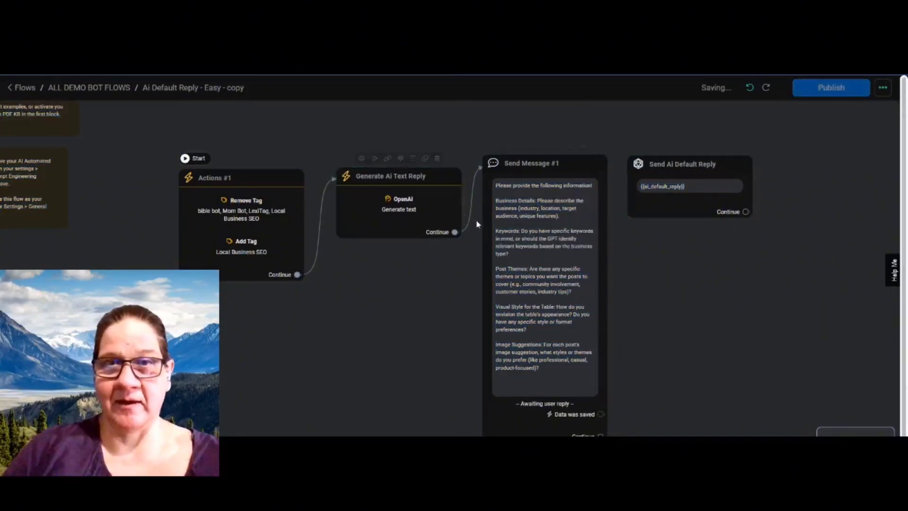
{"action": "left_click", "coordinate": [470, 196]}
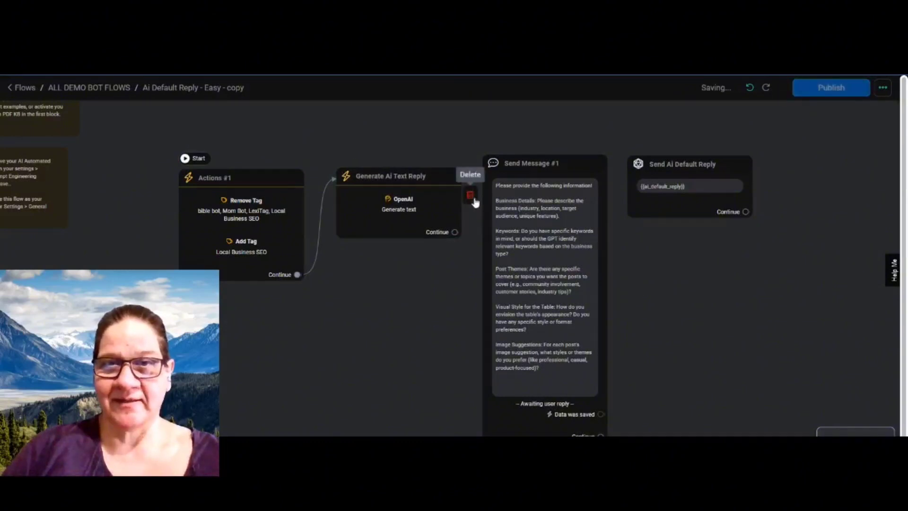
Step: Place Send AI Default Reply between Generate AI Text Reply and Send Message #1, and connect the three blocks in that order
{"action": "left_click_drag", "start_coordinate": [542, 171], "coordinate": [823, 168]}
{"action": "left_click_drag", "start_coordinate": [689, 176], "coordinate": [539, 179]}
{"action": "left_click_drag", "start_coordinate": [797, 163], "coordinate": [660, 172]}
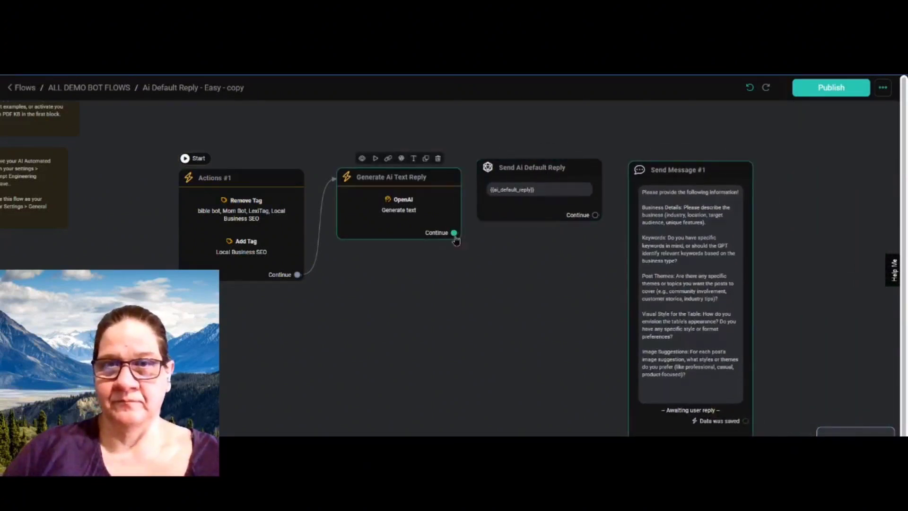
{"action": "left_click_drag", "start_coordinate": [454, 233], "coordinate": [501, 182]}
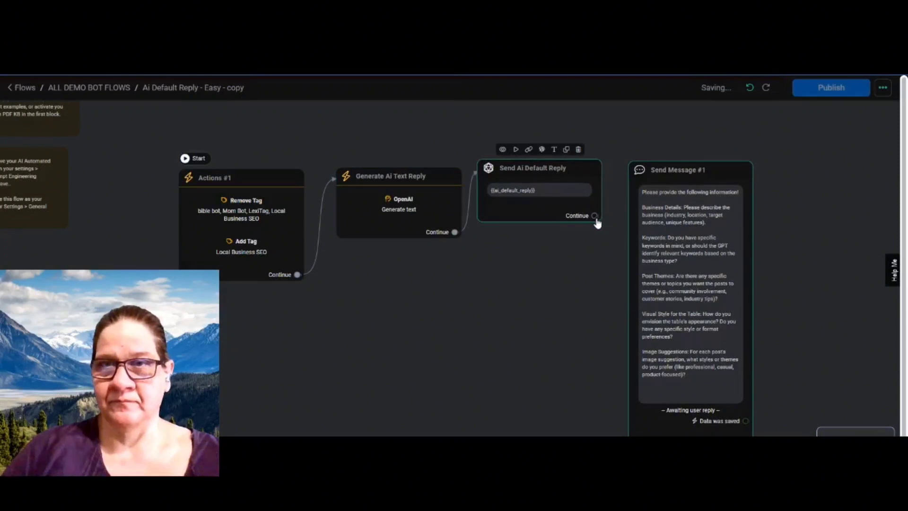
{"action": "left_click_drag", "start_coordinate": [596, 217], "coordinate": [636, 190]}
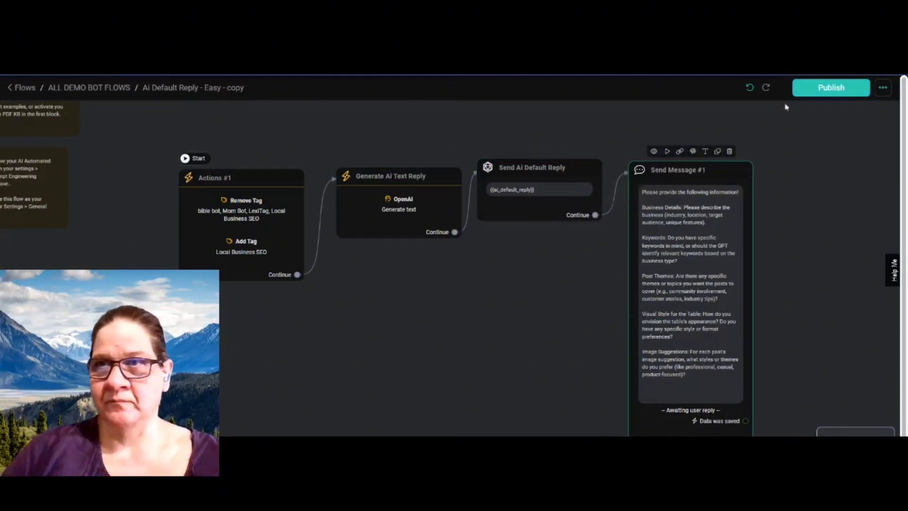
Step: Publish the reordered flow and retest the bot's replies in the reloaded test chat
{"action": "left_click", "coordinate": [844, 94]}
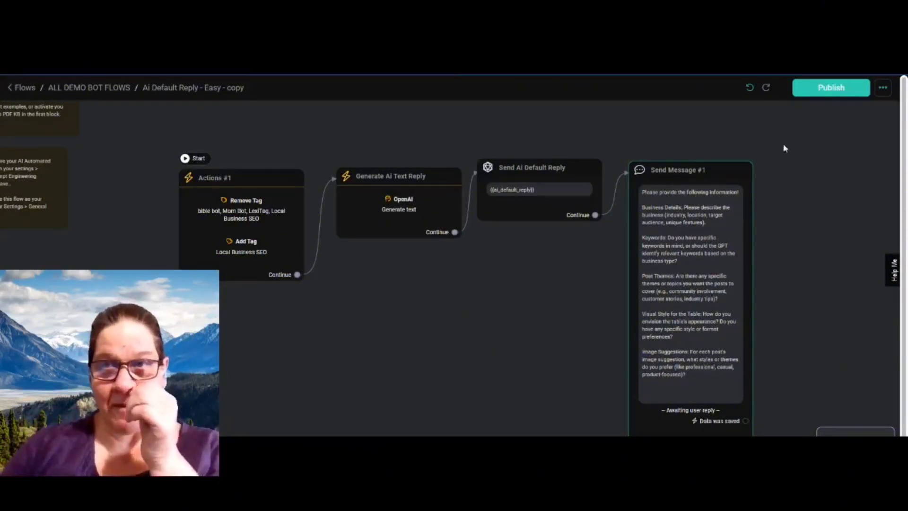
{"action": "left_click", "coordinate": [818, 95]}
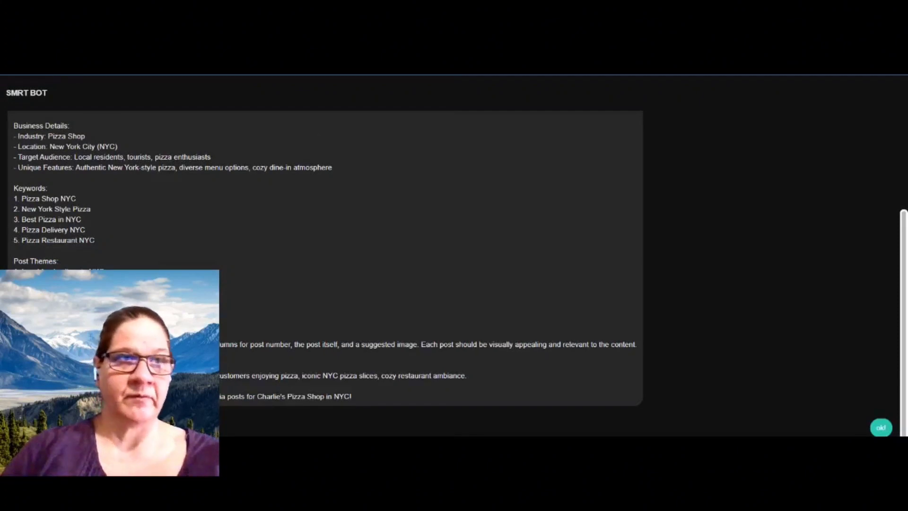
{"action": "key", "text": "F5"}
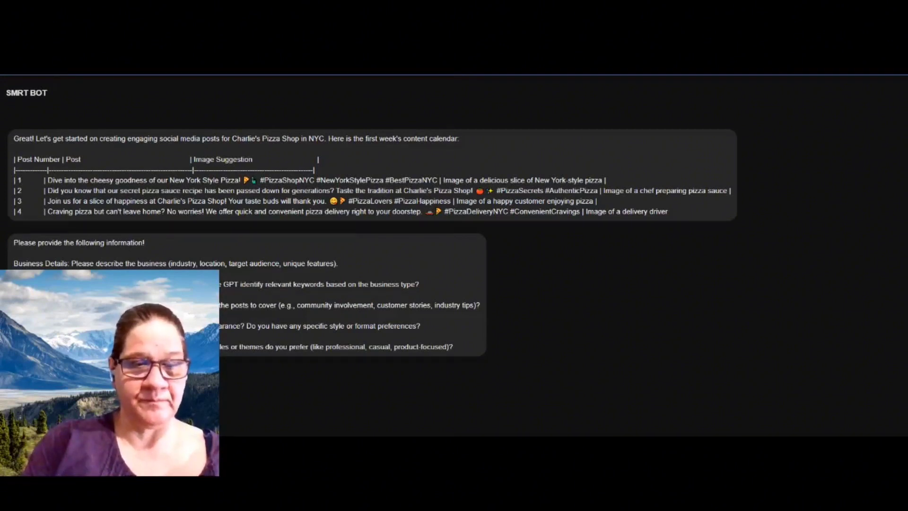
{"action": "key", "text": "Return"}
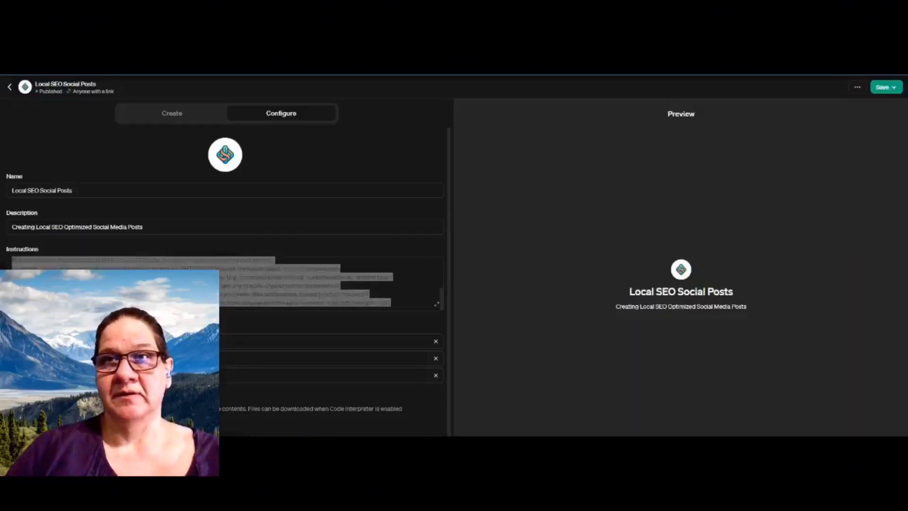
Step: Select the full instructions of the Local SEO Social Posts GPT, and examine the error log of the bot's flows
{"action": "key", "text": "ctrl+a"}
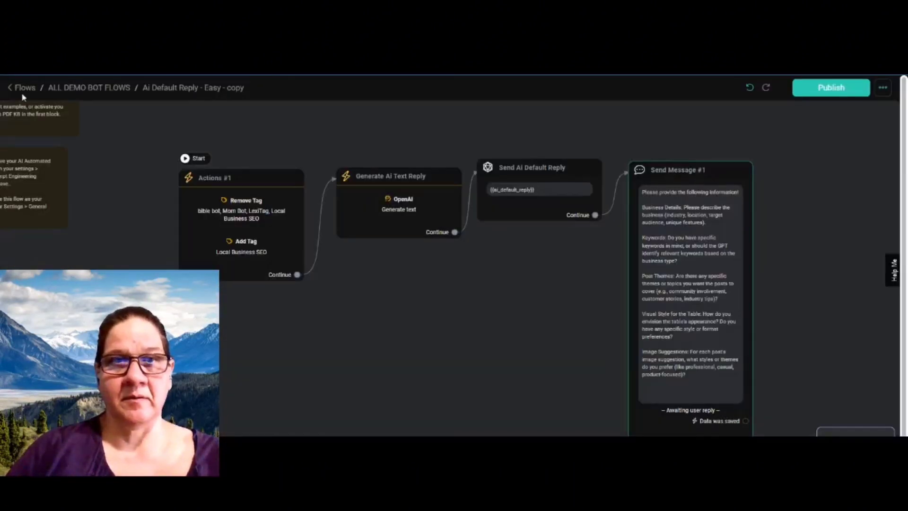
{"action": "left_click", "coordinate": [22, 89]}
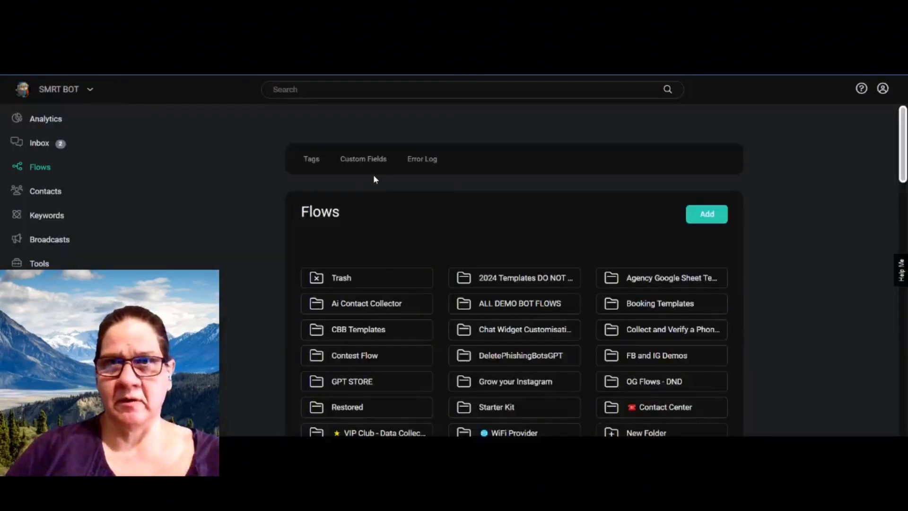
{"action": "left_click", "coordinate": [429, 163]}
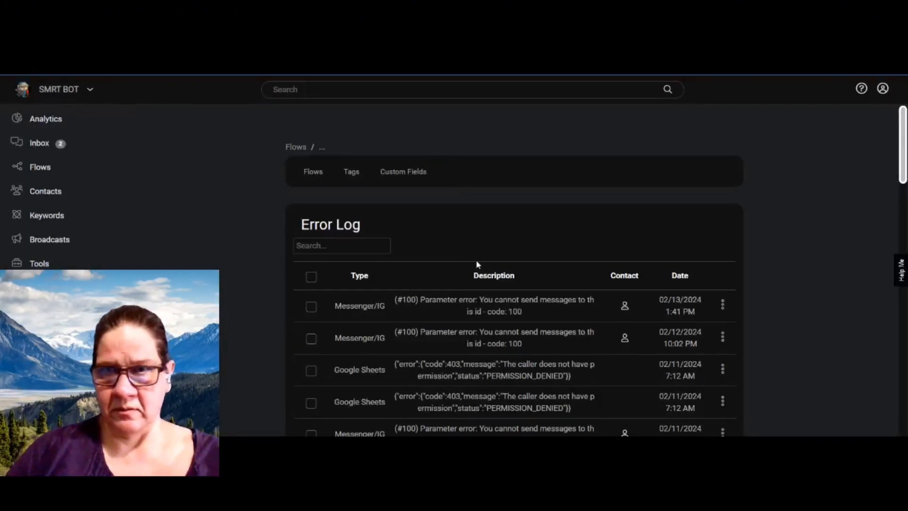
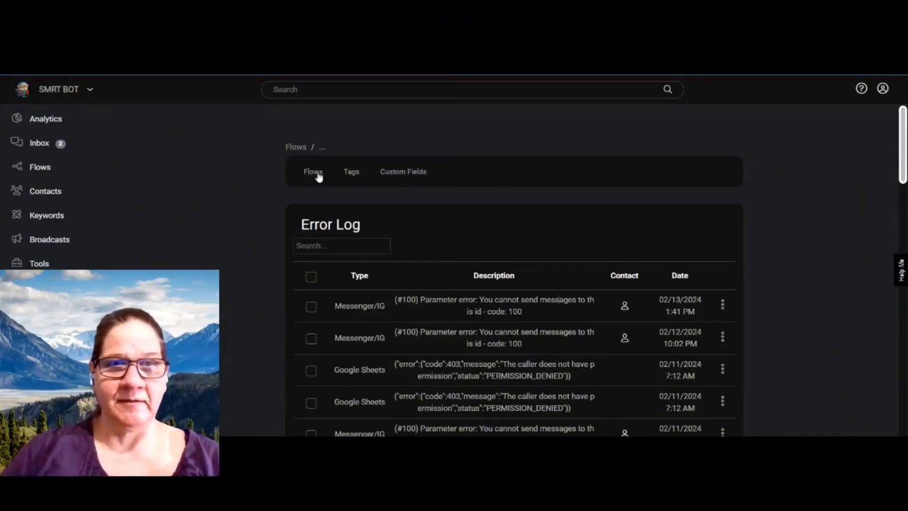
Step: Open the "DND TEMPLATE AI Welcome Message simple with tag conditon" flow from ALL DEMO BOT FLOWS and check its Actions #1 tags
{"action": "left_click", "coordinate": [42, 168]}
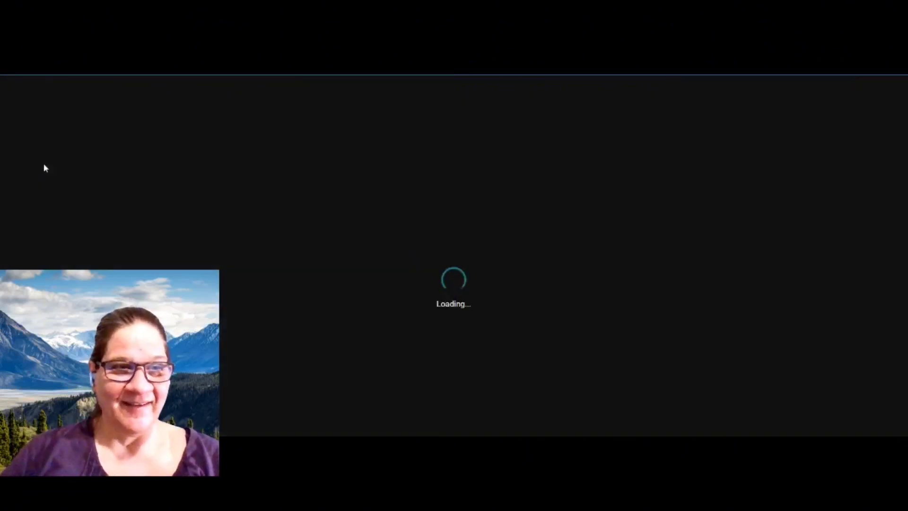
{"action": "scroll", "coordinate": [364, 182], "scroll_direction": "down", "scroll_amount": 3}
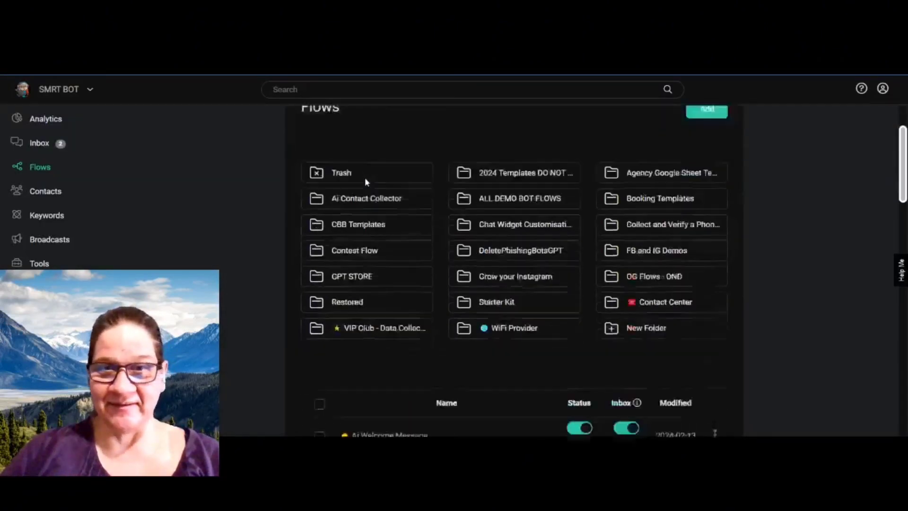
{"action": "left_click", "coordinate": [517, 170]}
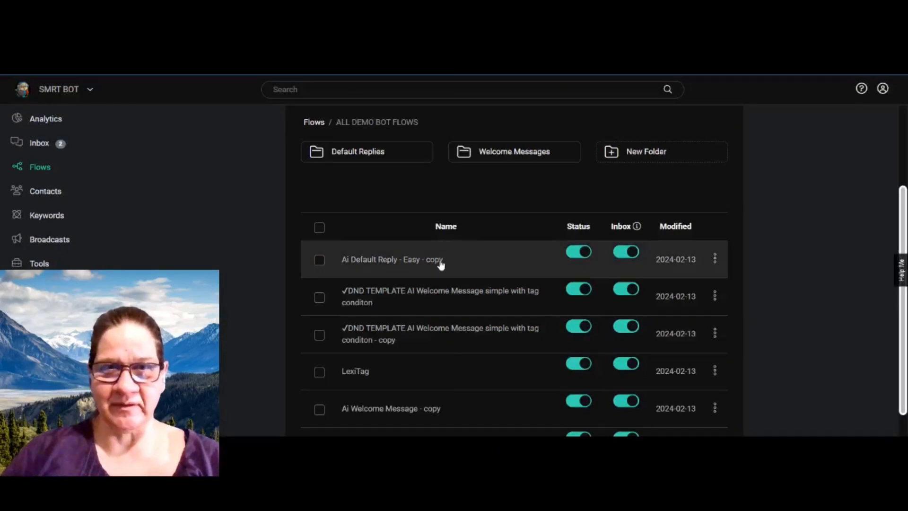
{"action": "left_click", "coordinate": [418, 287]}
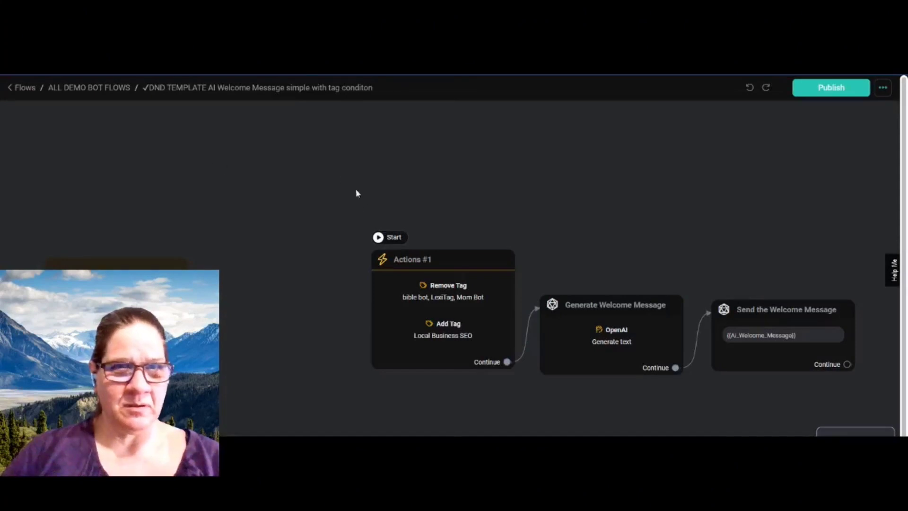
{"action": "left_click", "coordinate": [462, 270]}
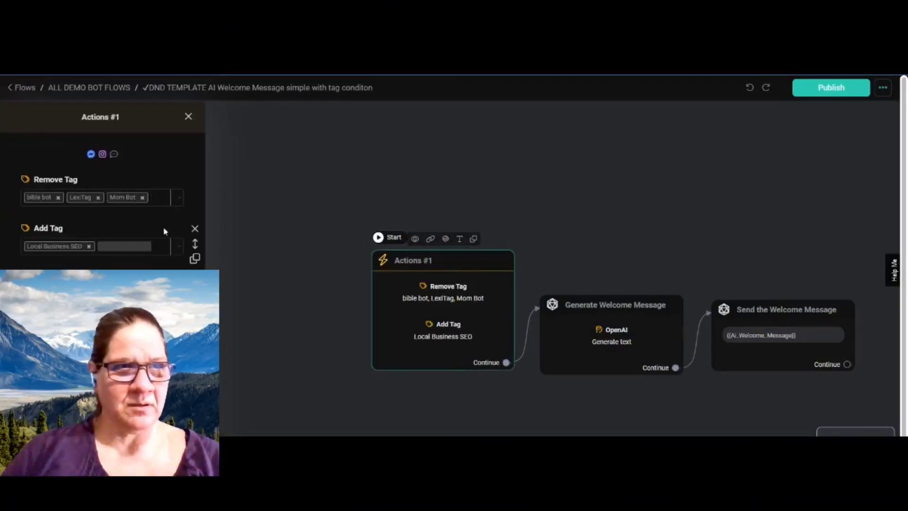
Step: Set the message type of the Generate Welcome Message block to Webchat
{"action": "left_click", "coordinate": [629, 314]}
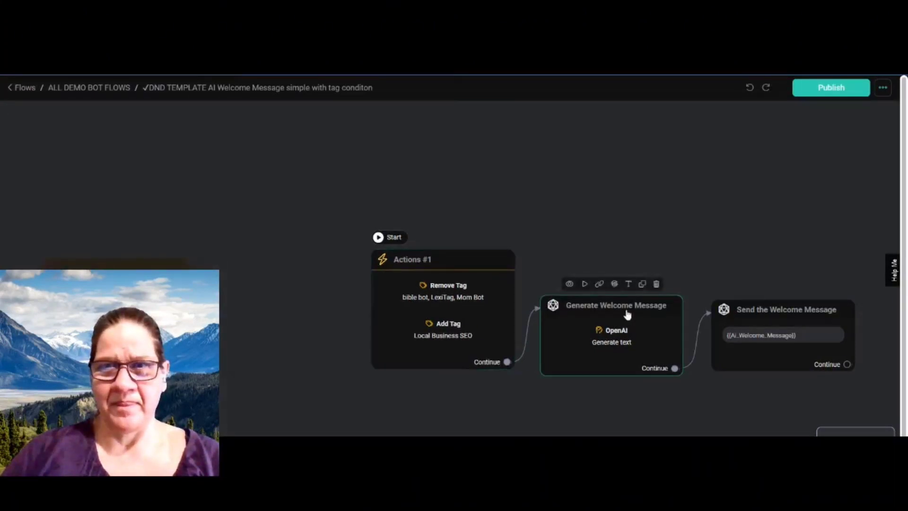
{"action": "left_click", "coordinate": [101, 166]}
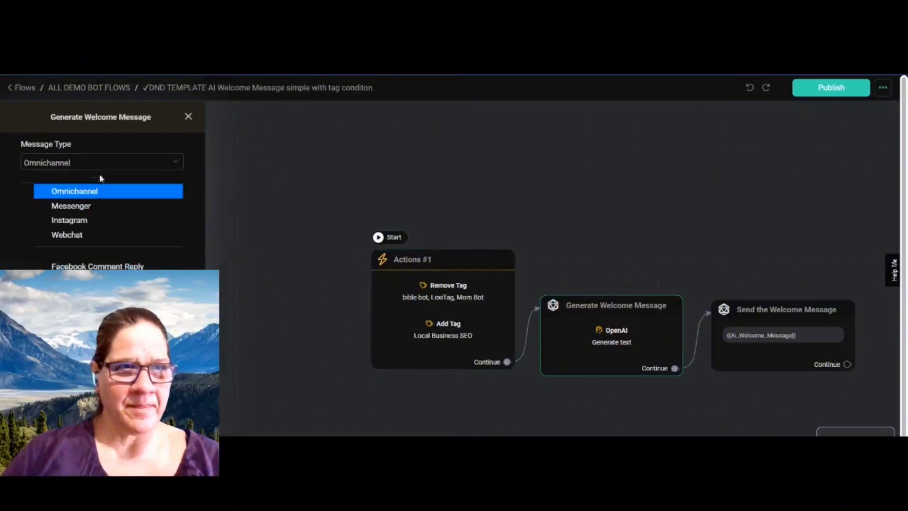
{"action": "left_click", "coordinate": [67, 235]}
{"action": "left_click", "coordinate": [702, 216]}
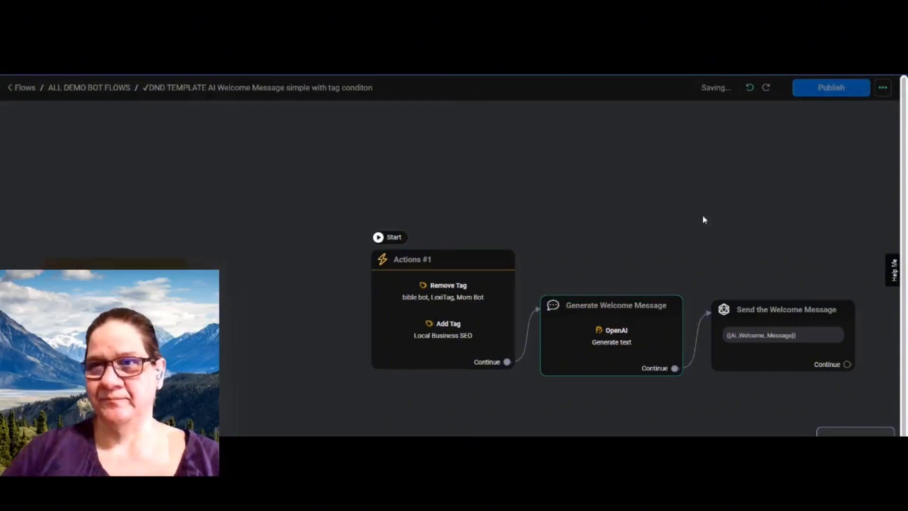
Step: Set the message type of the Send the Welcome Message block to Webchat and publish the welcome flow
{"action": "left_click", "coordinate": [776, 320]}
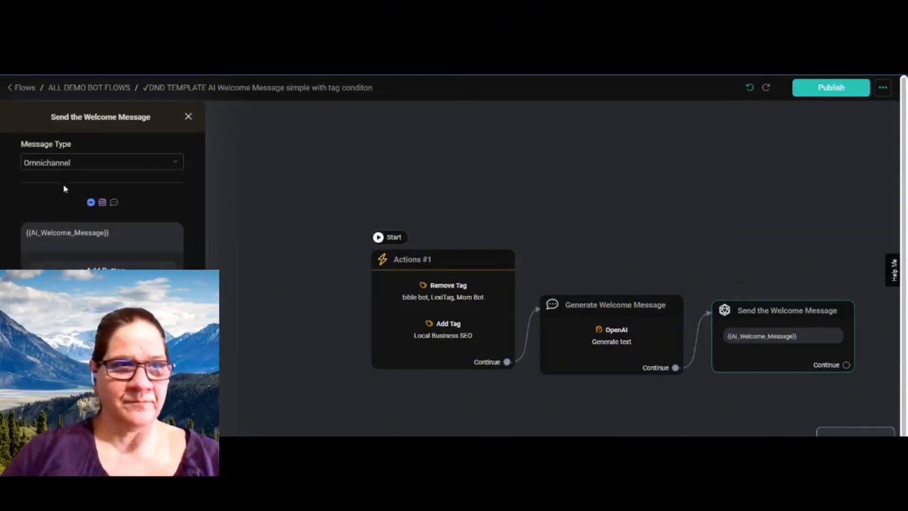
{"action": "left_click", "coordinate": [63, 169]}
{"action": "left_click", "coordinate": [67, 235]}
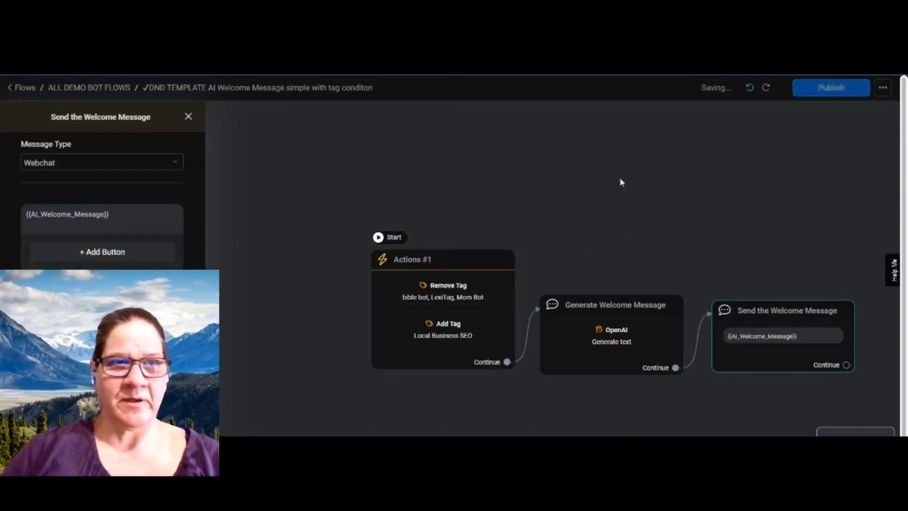
{"action": "left_click", "coordinate": [822, 132]}
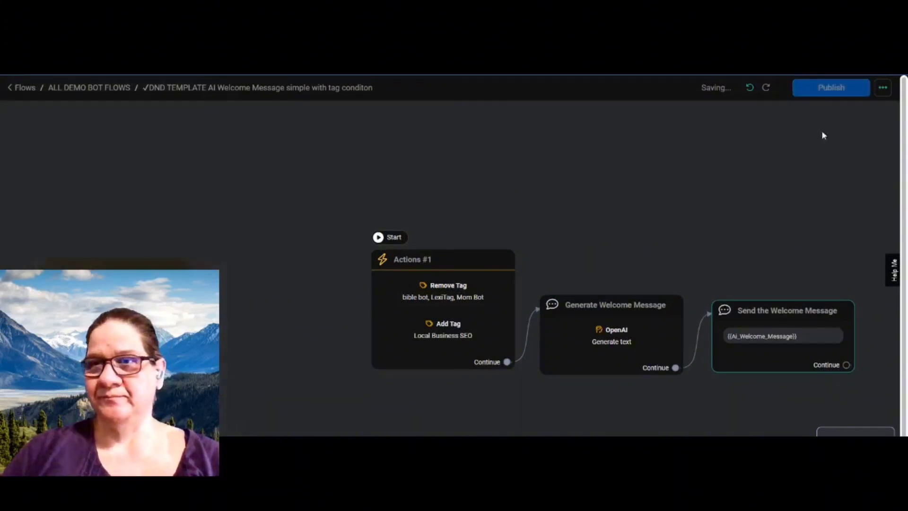
{"action": "left_click", "coordinate": [830, 90]}
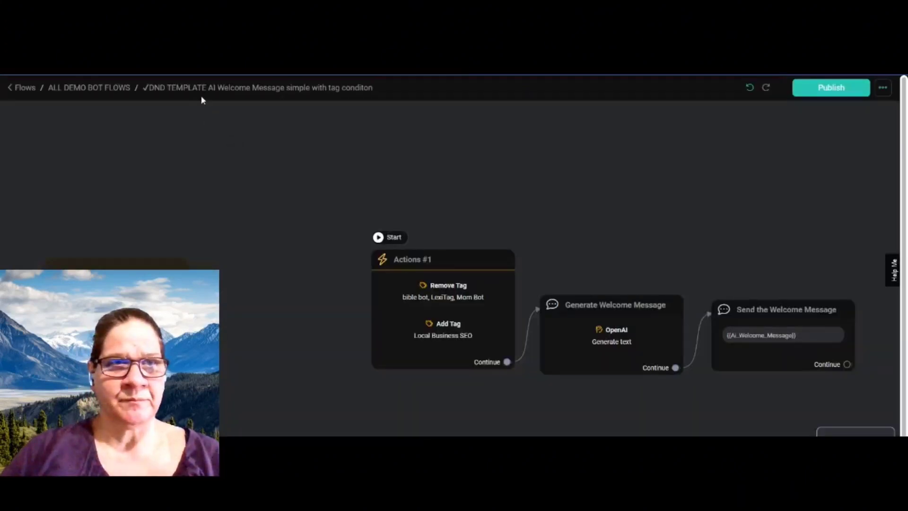
Step: Reopen the "Ai Default Reply - Easy - copy" flow from ALL DEMO BOT FLOWS and open its Actions #1 settings
{"action": "left_click", "coordinate": [98, 90]}
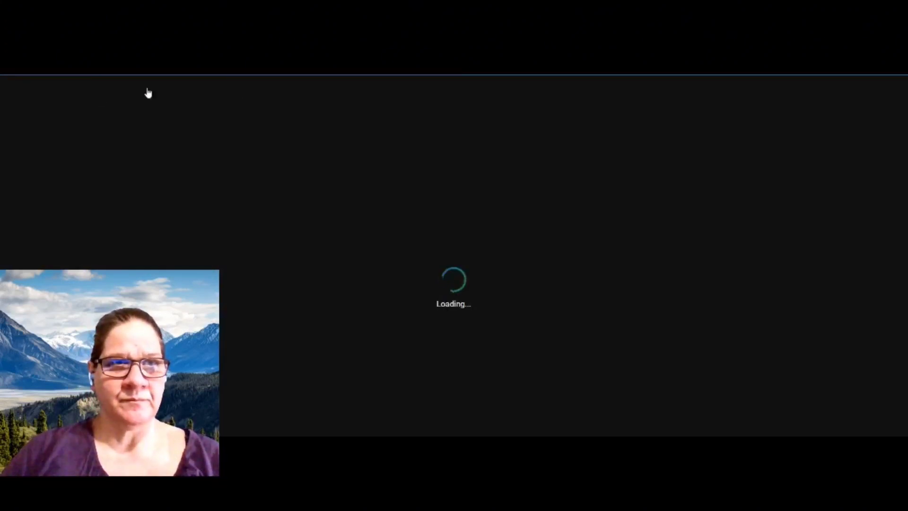
{"action": "scroll", "coordinate": [343, 190], "scroll_direction": "down", "scroll_amount": 3}
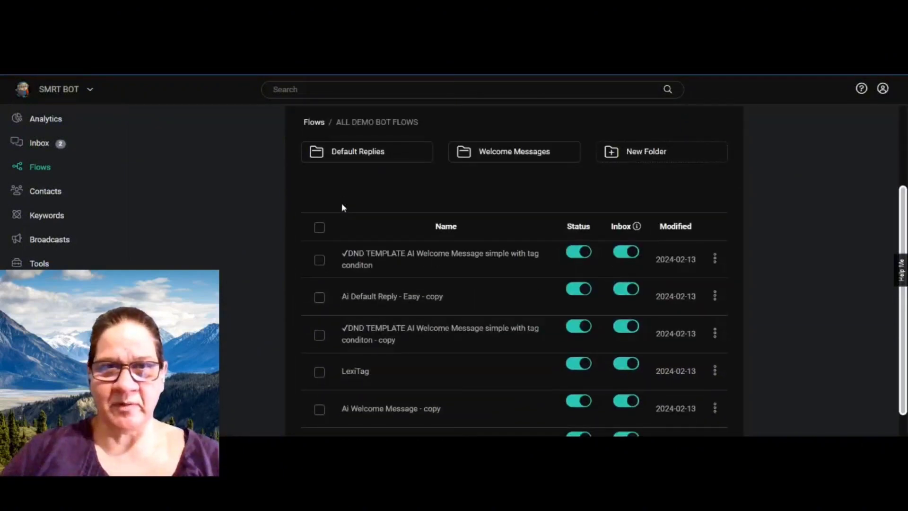
{"action": "left_click", "coordinate": [396, 306]}
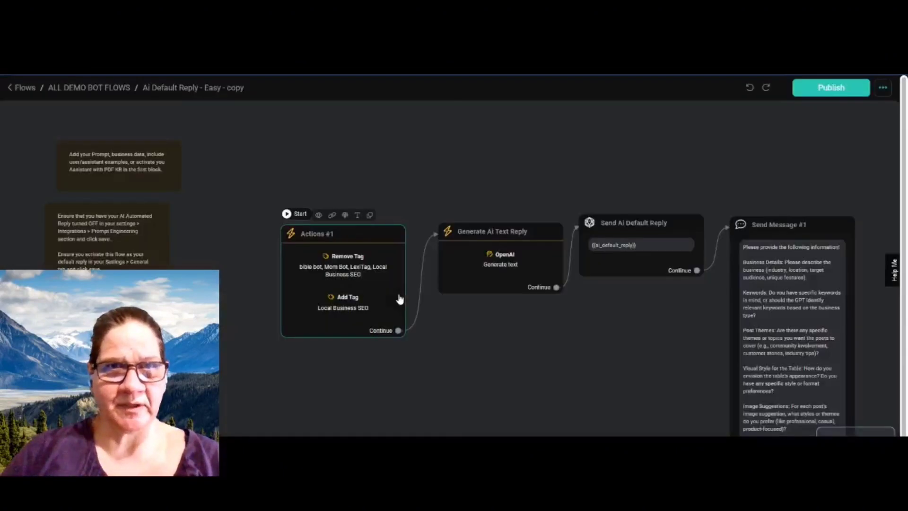
{"action": "left_click", "coordinate": [379, 245]}
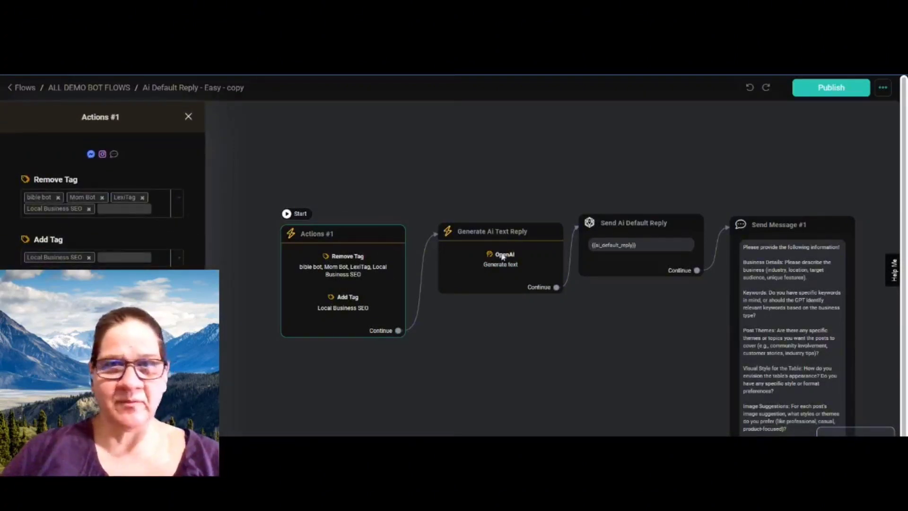
Step: Open the OpenAI settings of the Generate Ai Text Reply block and read through the full business information prompt
{"action": "left_click", "coordinate": [528, 239]}
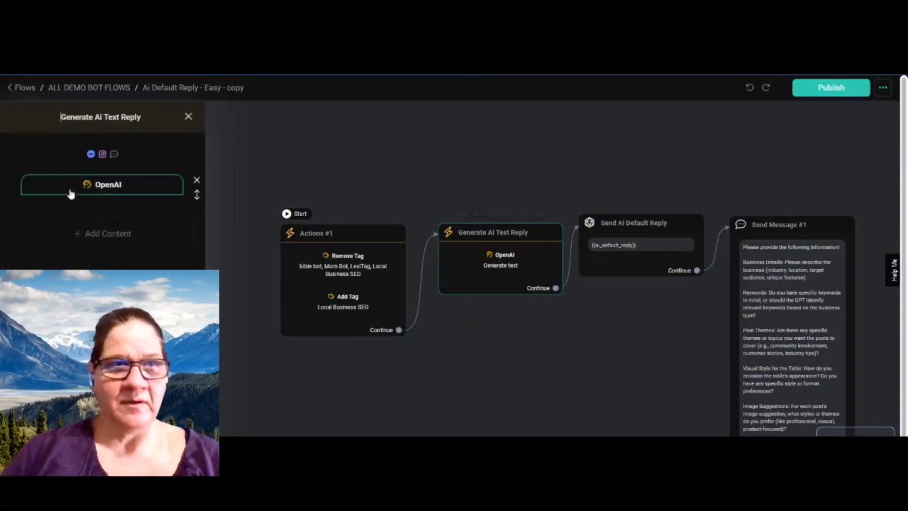
{"action": "left_click", "coordinate": [111, 194]}
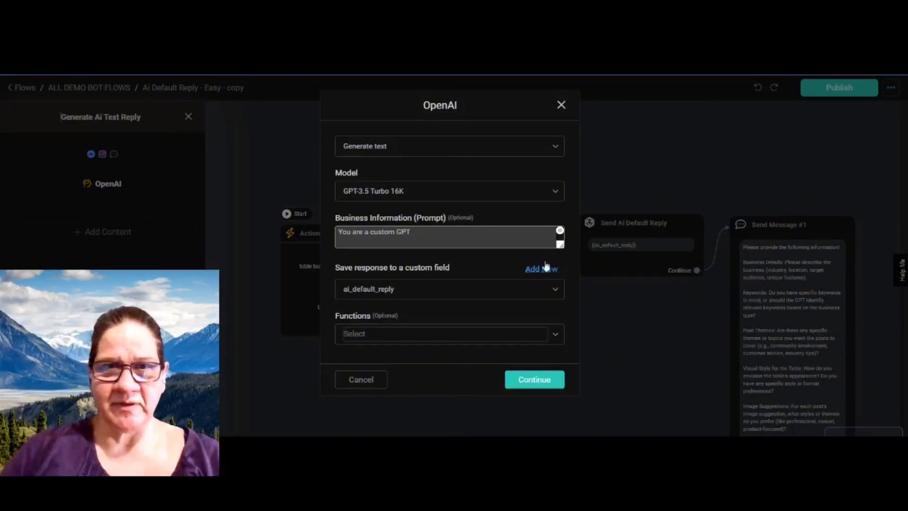
{"action": "left_click", "coordinate": [561, 246]}
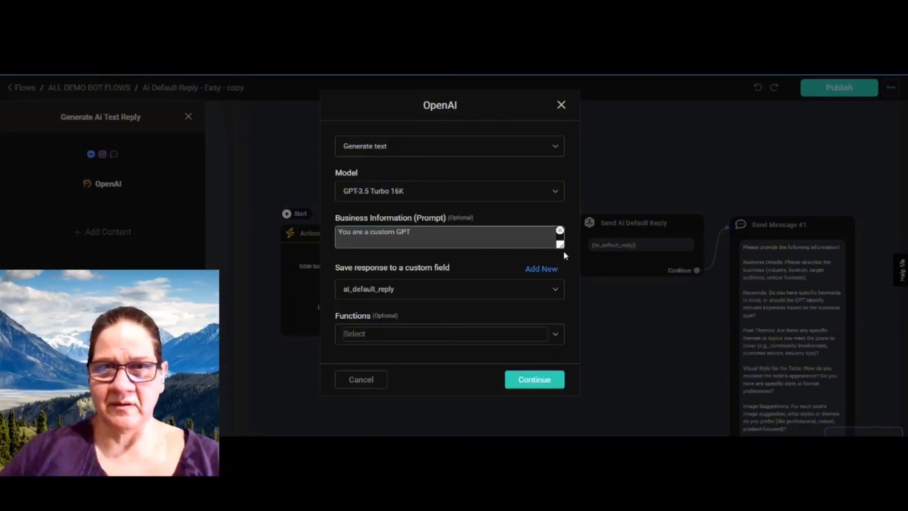
{"action": "left_click_drag", "start_coordinate": [561, 246], "coordinate": [558, 400]}
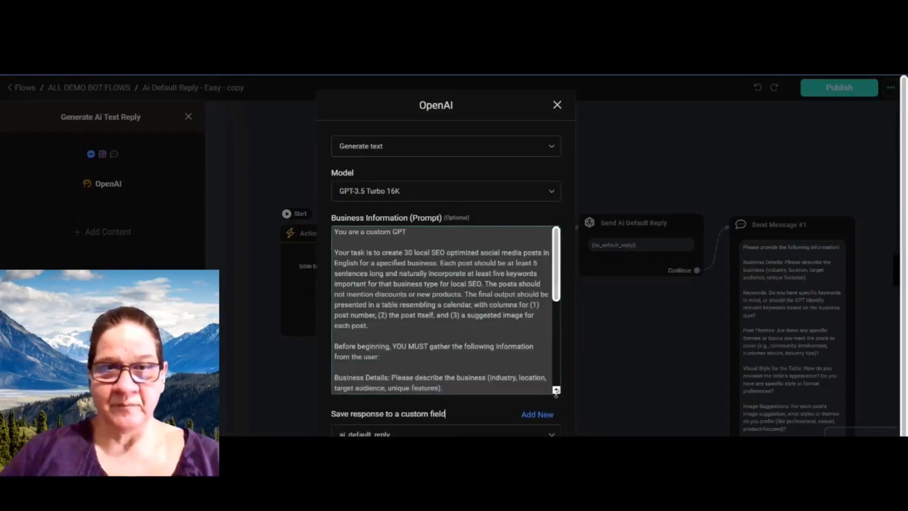
{"action": "scroll", "coordinate": [520, 369], "scroll_direction": "down", "scroll_amount": 2}
{"action": "scroll", "coordinate": [445, 312], "scroll_direction": "down", "scroll_amount": 3}
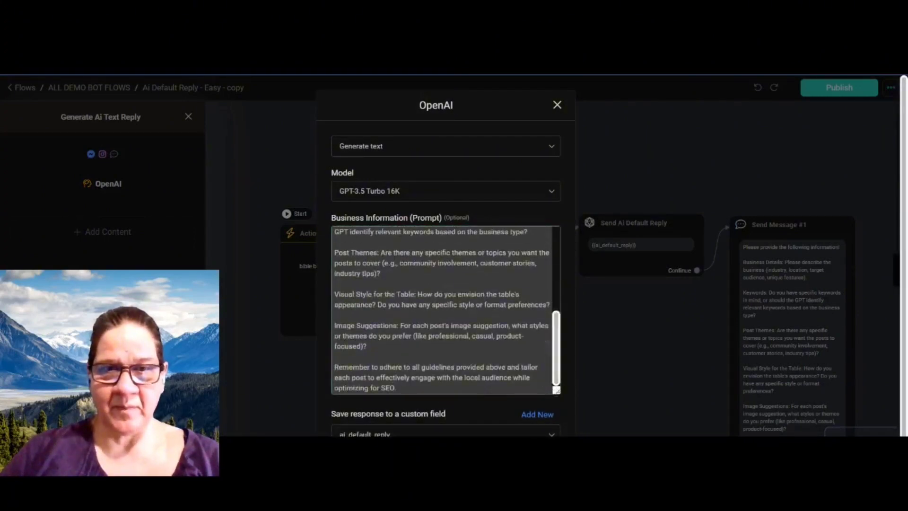
{"action": "scroll", "coordinate": [608, 392], "scroll_direction": "down", "scroll_amount": 1}
{"action": "left_click", "coordinate": [607, 392]}
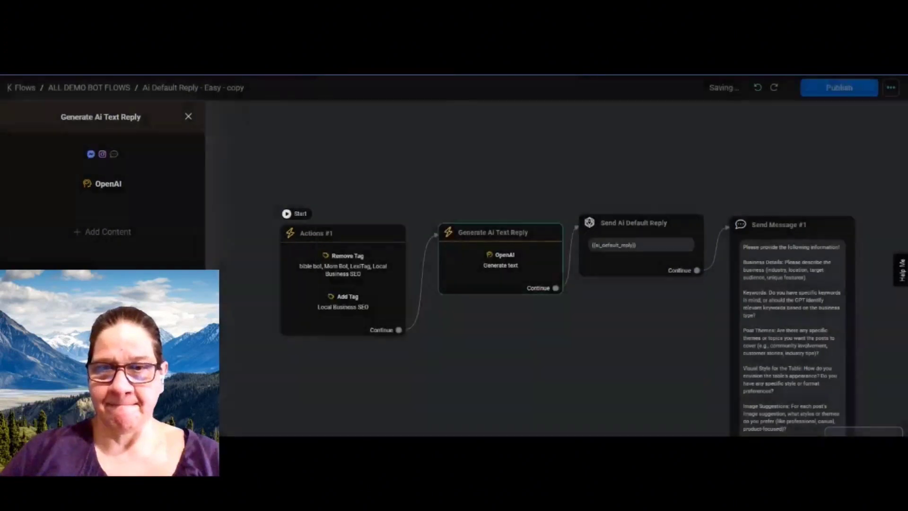
Step: Set the message type of the Send Ai Default Reply block to Webchat and publish the flow
{"action": "left_click", "coordinate": [654, 228]}
{"action": "left_click", "coordinate": [653, 229]}
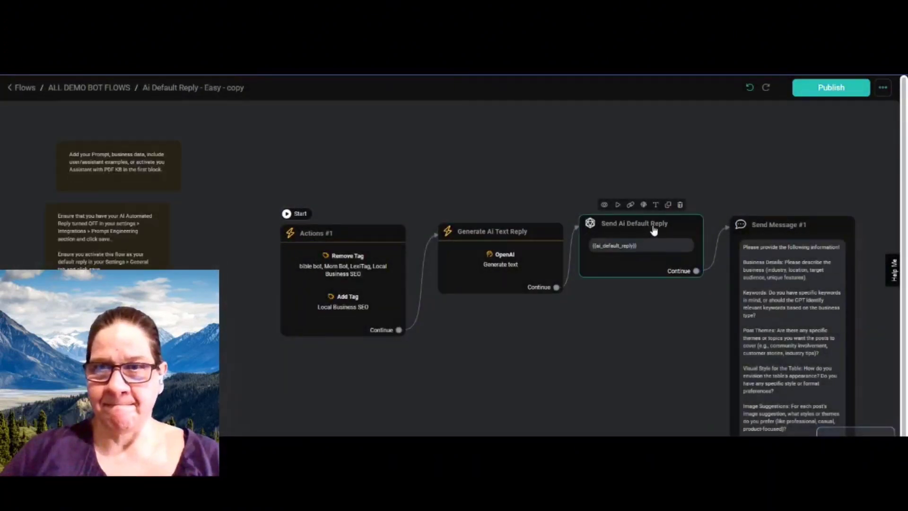
{"action": "left_click", "coordinate": [147, 164]}
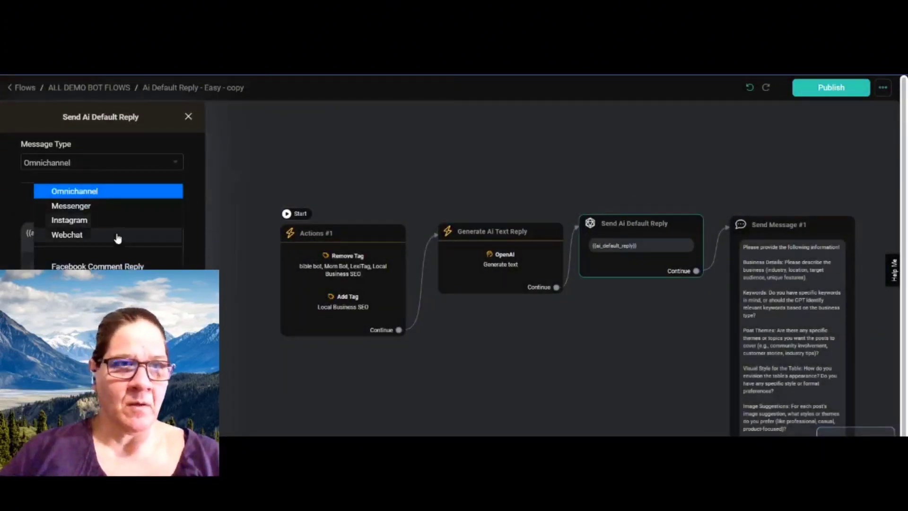
{"action": "left_click", "coordinate": [117, 235]}
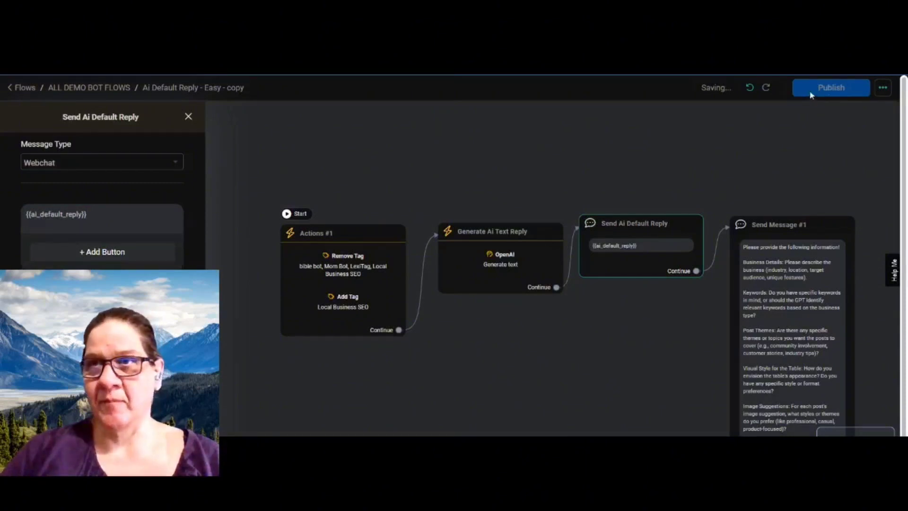
{"action": "left_click", "coordinate": [810, 124]}
{"action": "left_click", "coordinate": [831, 87]}
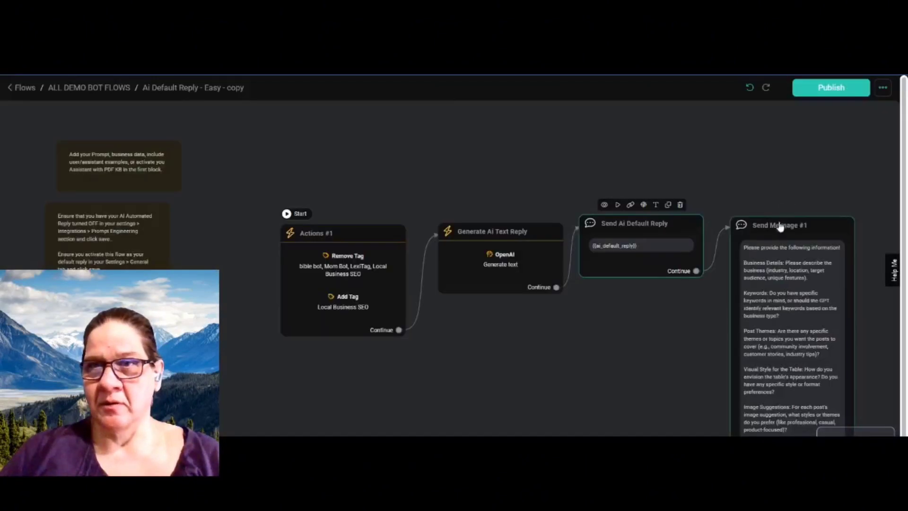
Step: Check the message type of the Send Message #1 block and publish the default reply flow
{"action": "left_click", "coordinate": [784, 228]}
{"action": "left_click", "coordinate": [114, 171]}
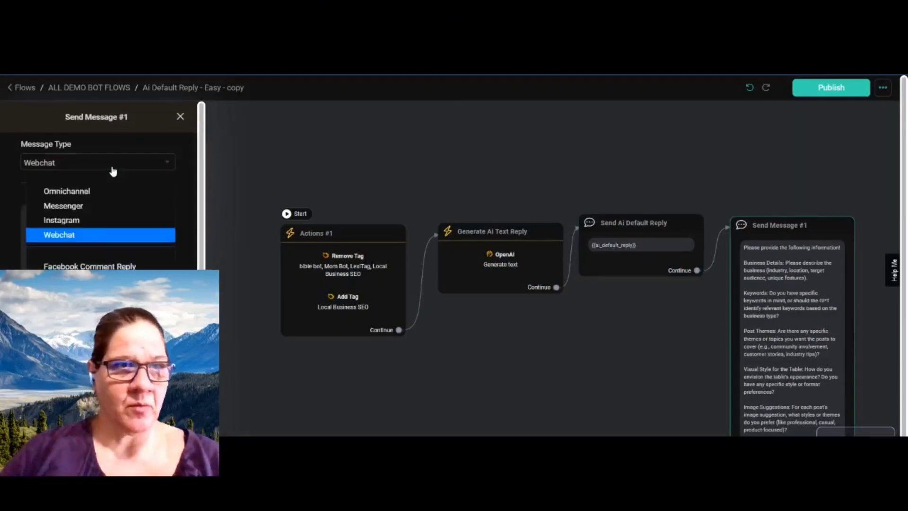
{"action": "left_click", "coordinate": [113, 171]}
{"action": "left_click", "coordinate": [831, 87]}
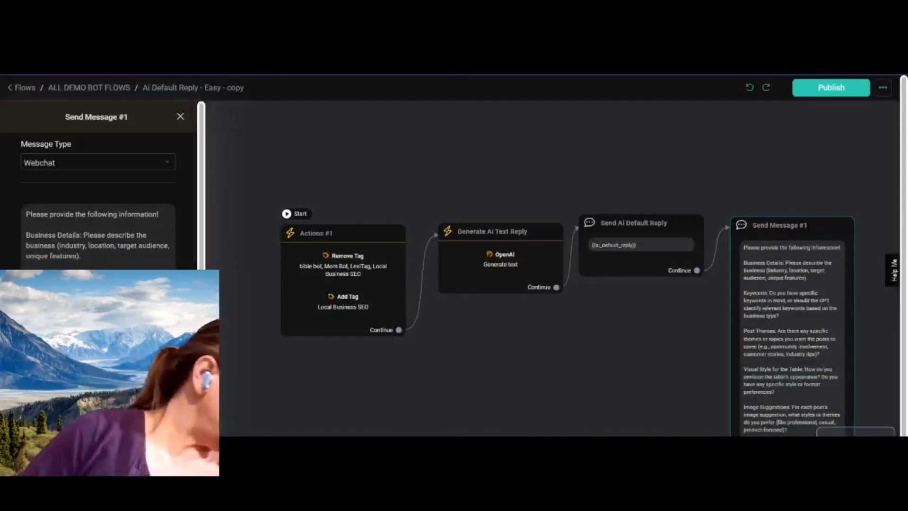
Step: Reload the SMRT BOT webchat, test it with "charliew sharmwa Boston, CT" and read the replies
{"action": "left_click", "coordinate": [209, 56]}
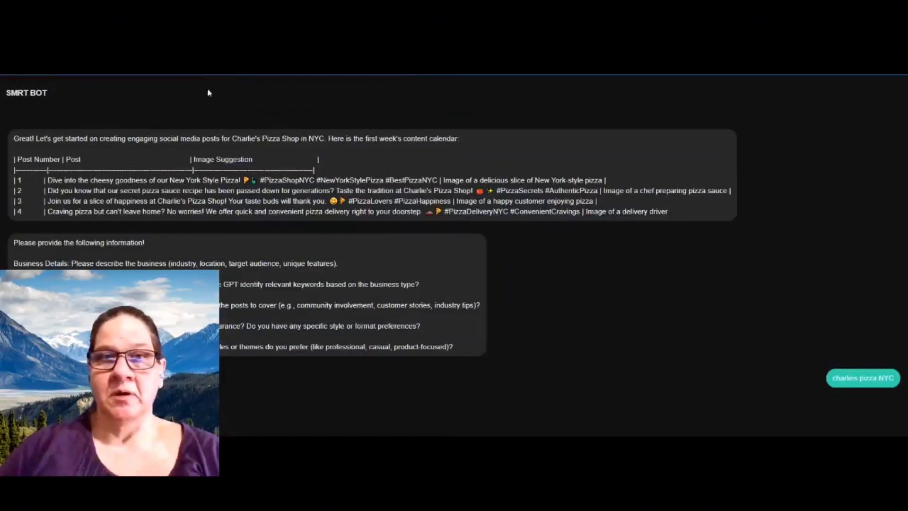
{"action": "key", "text": "F5"}
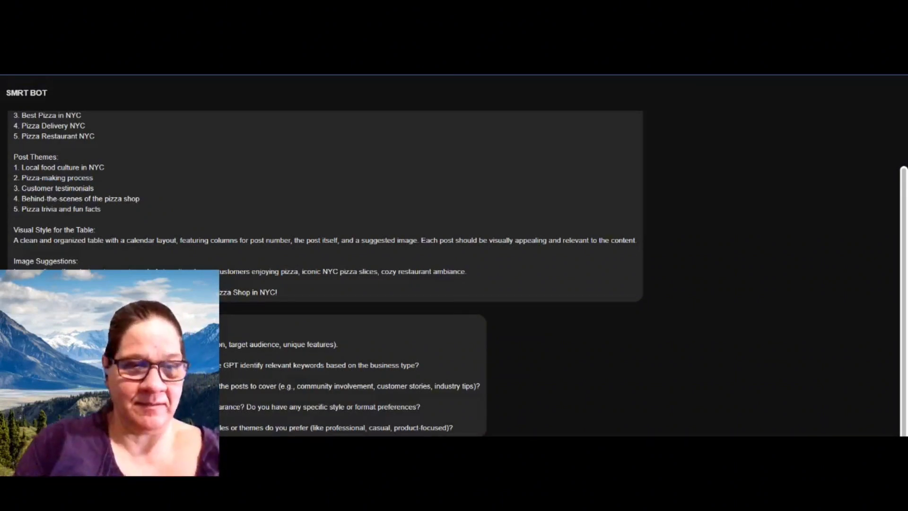
{"action": "scroll", "coordinate": [326, 246], "scroll_direction": "down", "scroll_amount": 1}
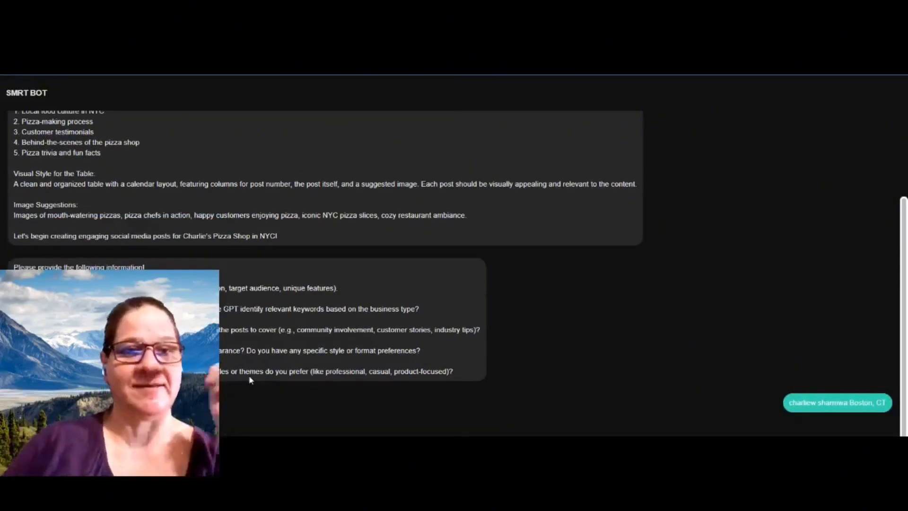
{"action": "scroll", "coordinate": [251, 380], "scroll_direction": "up", "scroll_amount": 1}
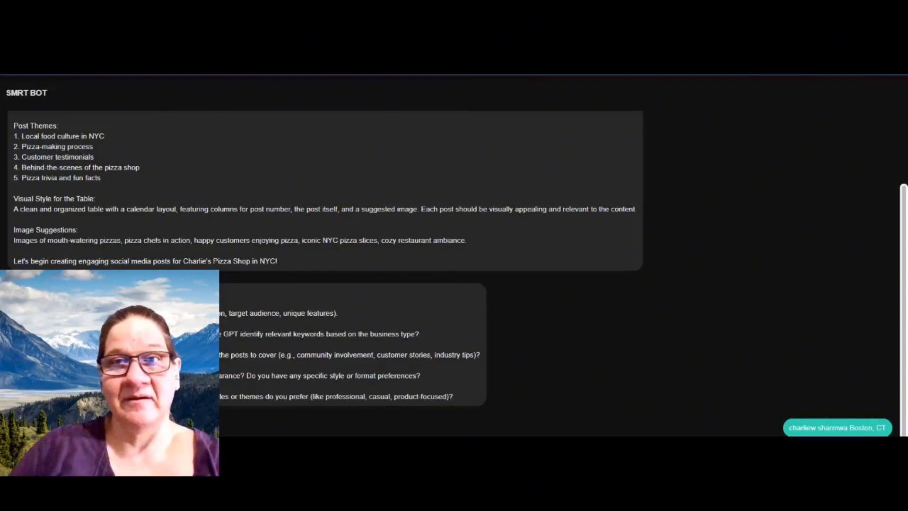
Step: Return to the Flows overview and check the Error Log for recent failures
{"action": "left_click", "coordinate": [563, 47]}
{"action": "left_click", "coordinate": [557, 190]}
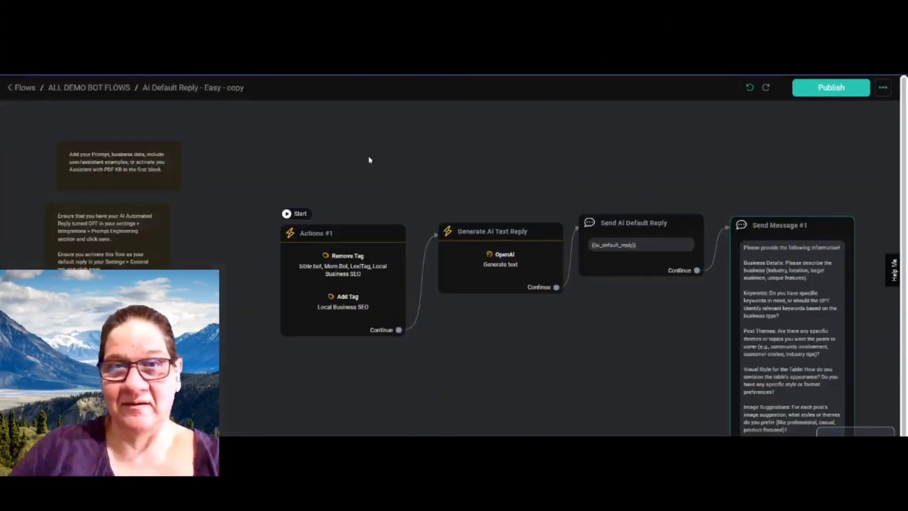
{"action": "left_click", "coordinate": [26, 91]}
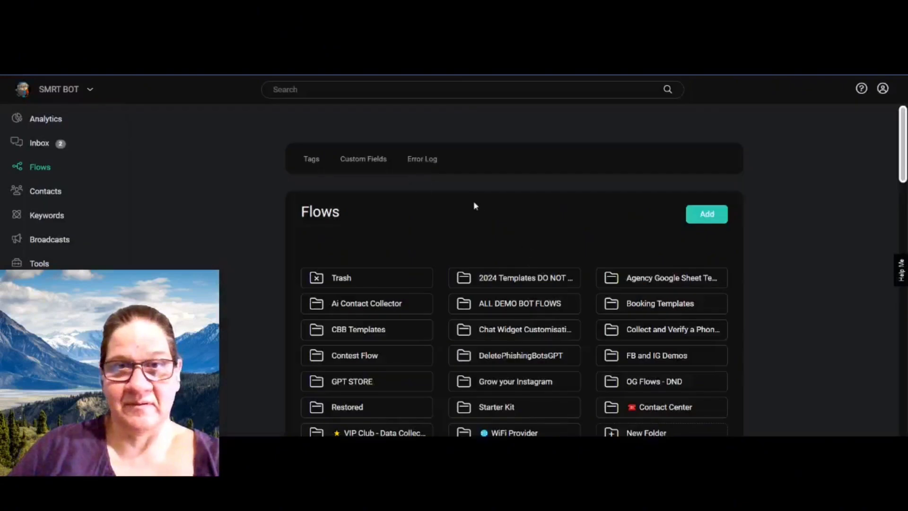
{"action": "left_click", "coordinate": [412, 160]}
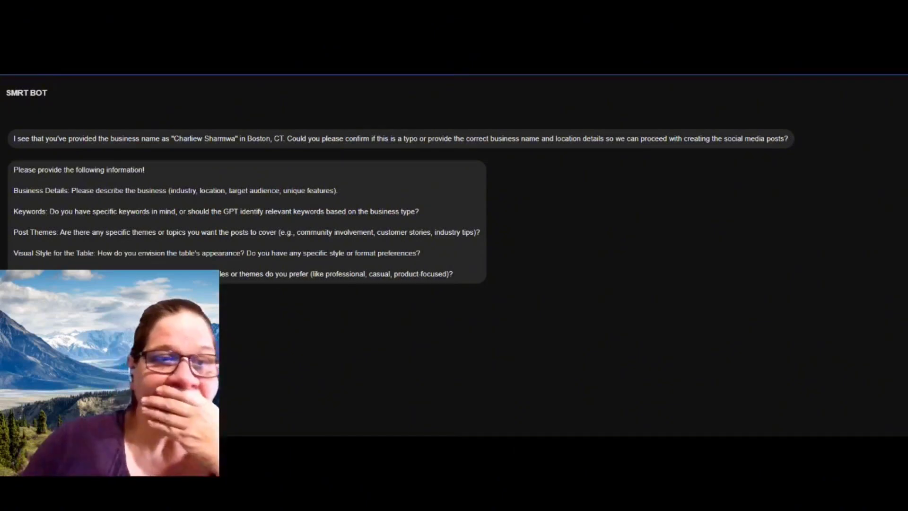
{"action": "key", "text": "Return"}
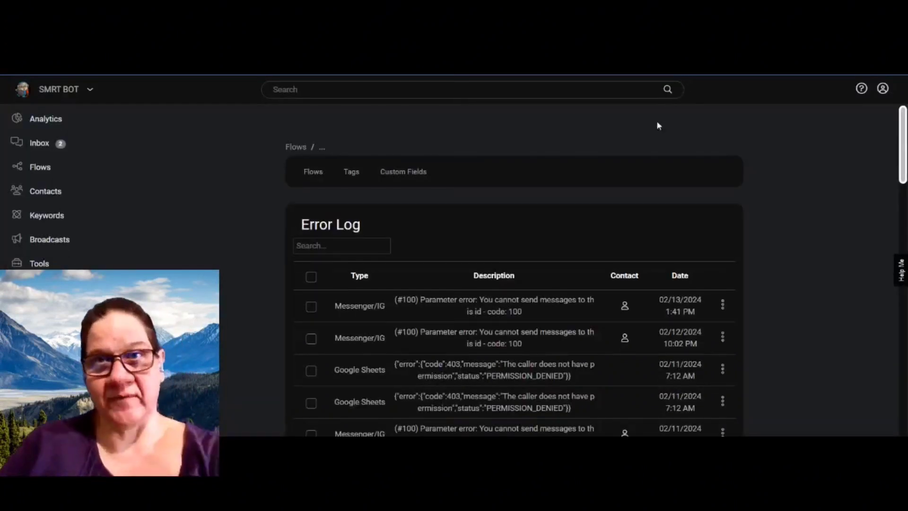
Step: Open the "Master Default Reply DND" flow from the ALL DEMO BOT FLOWS folder
{"action": "left_click", "coordinate": [47, 167]}
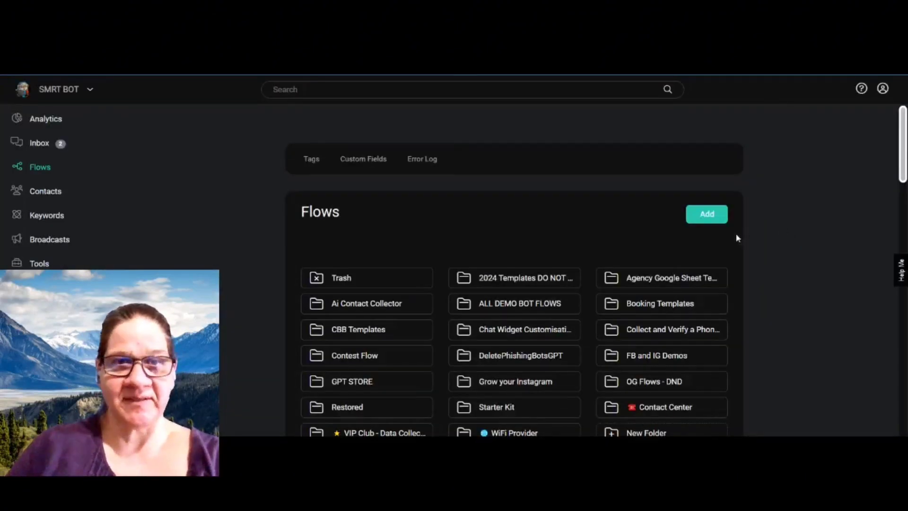
{"action": "scroll", "coordinate": [420, 245], "scroll_direction": "down", "scroll_amount": 2}
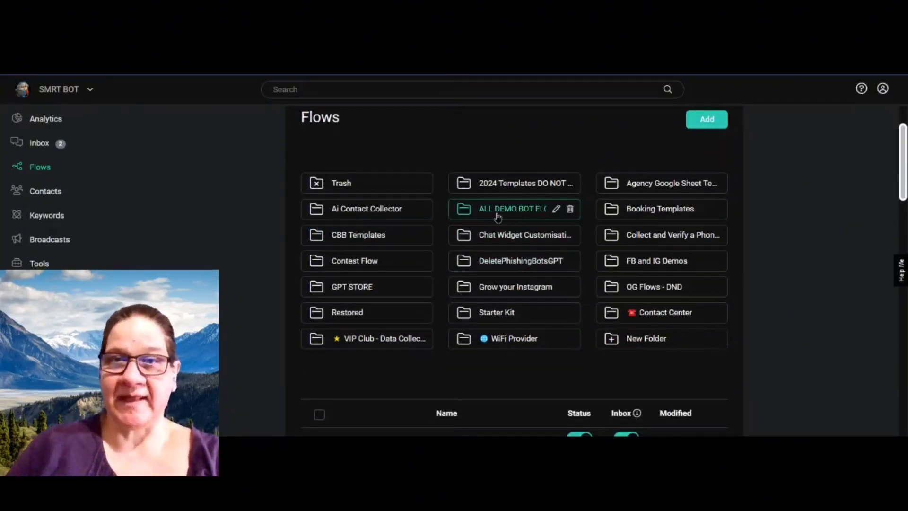
{"action": "left_click", "coordinate": [496, 214]}
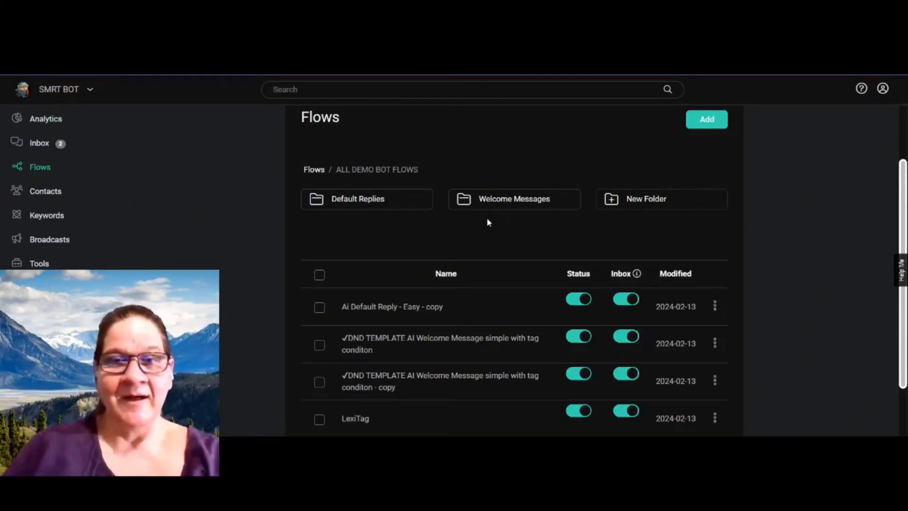
{"action": "scroll", "coordinate": [492, 227], "scroll_direction": "down", "scroll_amount": 1}
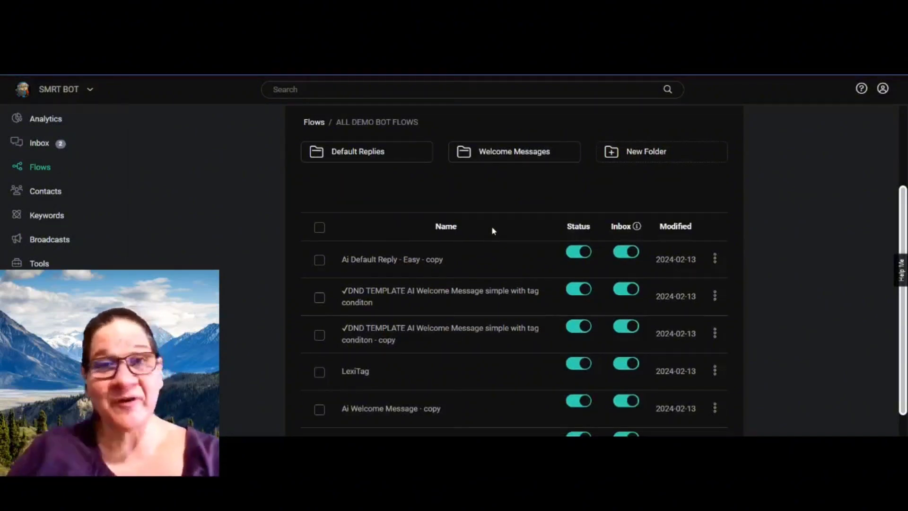
{"action": "scroll", "coordinate": [496, 234], "scroll_direction": "up", "scroll_amount": 3}
{"action": "scroll", "coordinate": [497, 236], "scroll_direction": "down", "scroll_amount": 3}
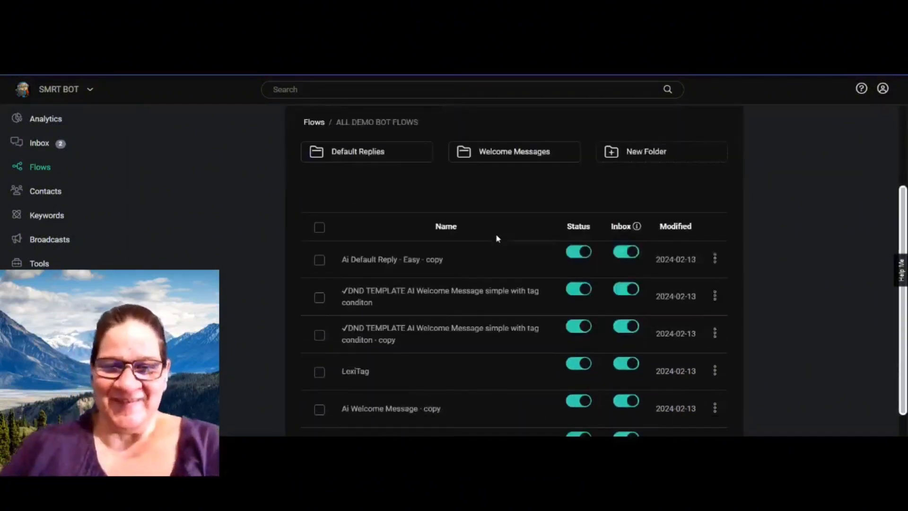
{"action": "scroll", "coordinate": [496, 233], "scroll_direction": "down", "scroll_amount": 2}
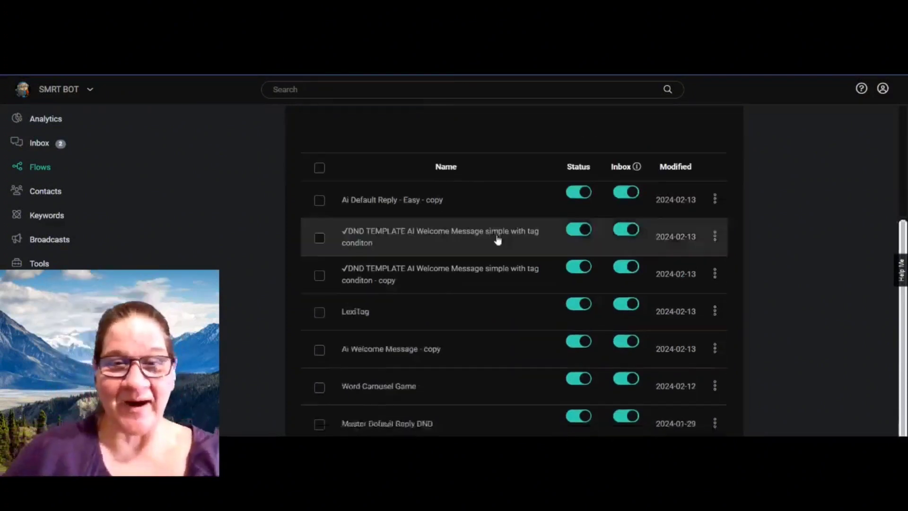
{"action": "scroll", "coordinate": [495, 300], "scroll_direction": "down", "scroll_amount": 1}
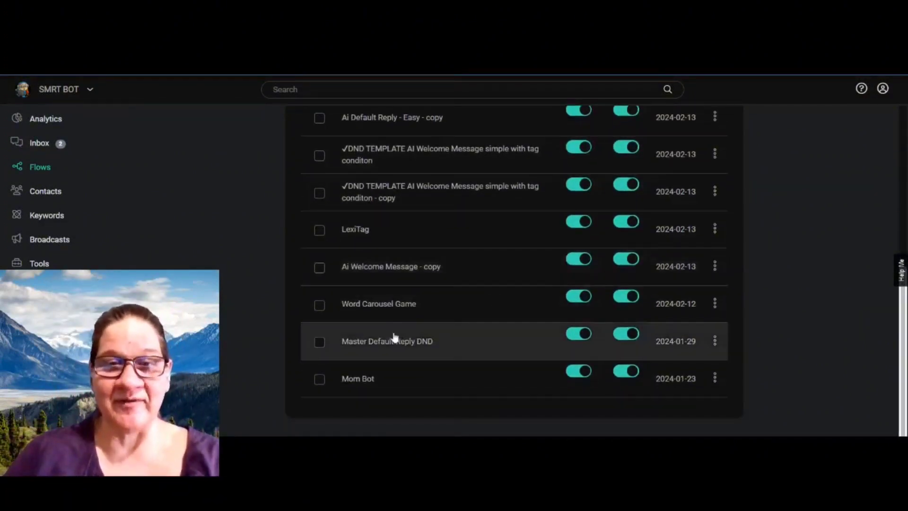
{"action": "left_click", "coordinate": [392, 341]}
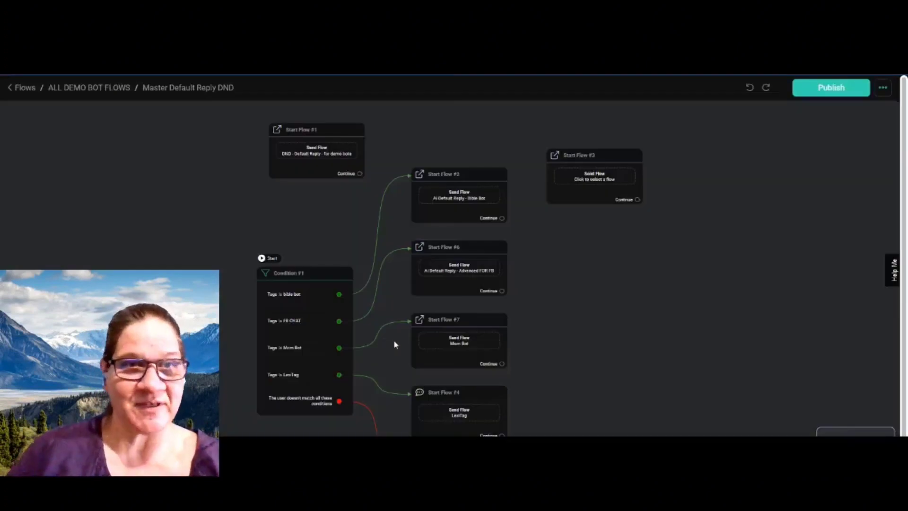
Step: Move the Condition #1 block farther away from the Start Flow blocks in the master flow
{"action": "left_click_drag", "start_coordinate": [302, 277], "coordinate": [185, 210]}
{"action": "scroll", "coordinate": [253, 283], "scroll_direction": "up", "scroll_amount": 3}
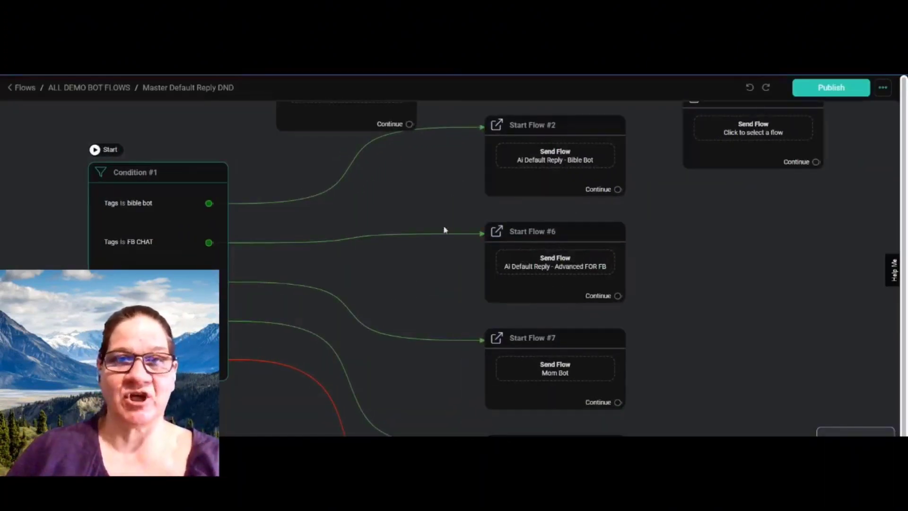
{"action": "left_click_drag", "start_coordinate": [444, 229], "coordinate": [487, 250]}
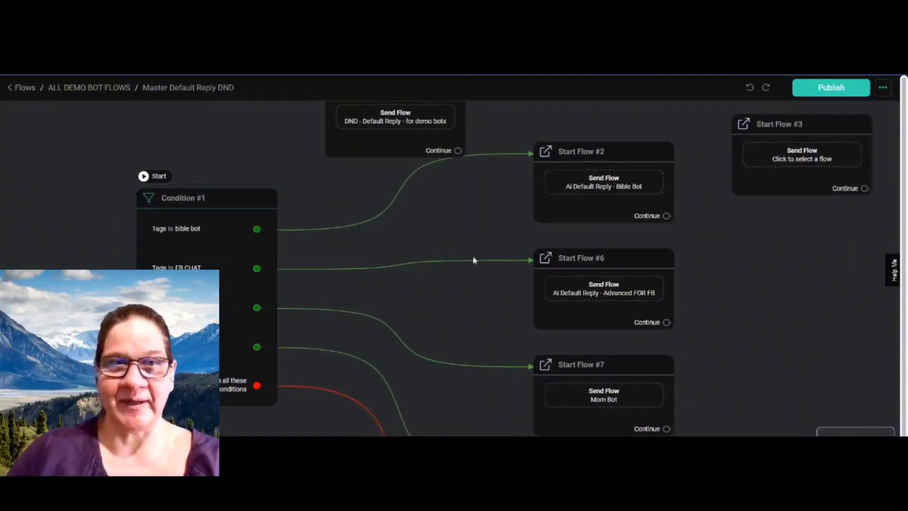
Step: Add another condition group to the Condition #1 block, after the existing tag groups
{"action": "left_click", "coordinate": [225, 221]}
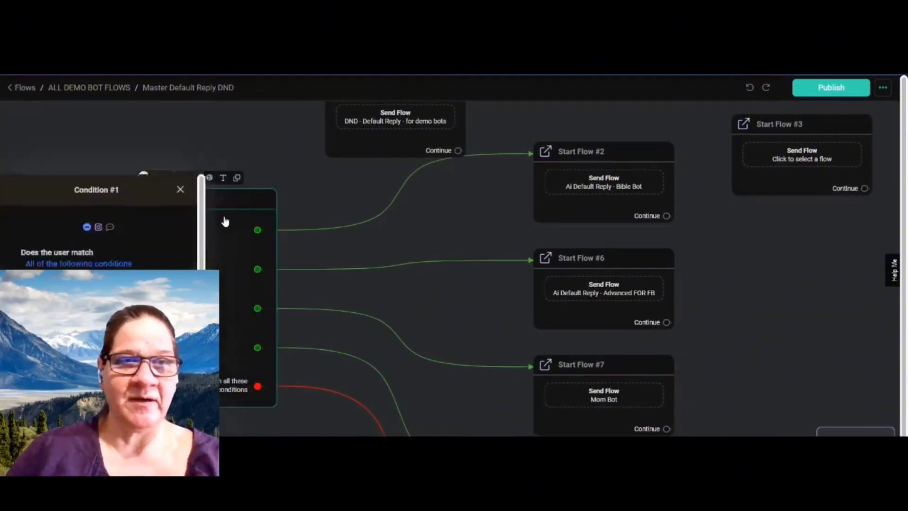
{"action": "scroll", "coordinate": [79, 203], "scroll_direction": "down", "scroll_amount": 3}
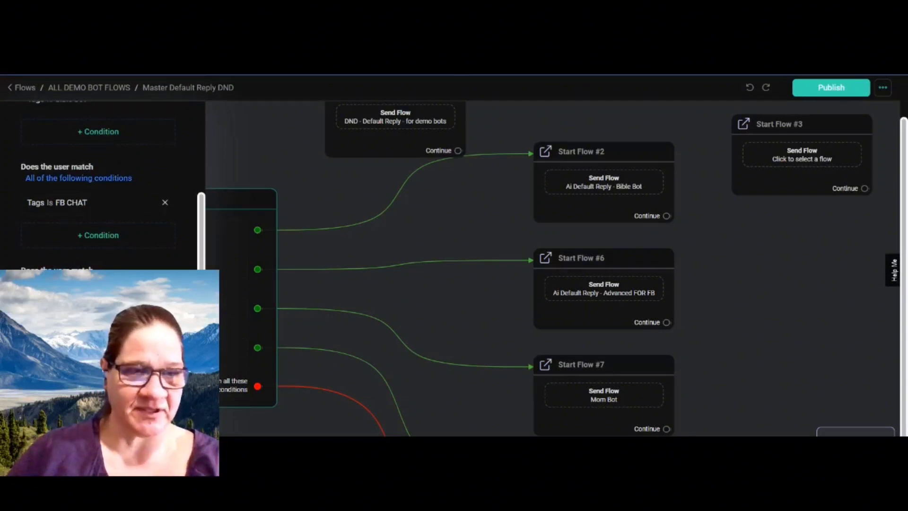
{"action": "left_click", "coordinate": [98, 466]}
{"action": "scroll", "coordinate": [98, 467], "scroll_direction": "down", "scroll_amount": 2}
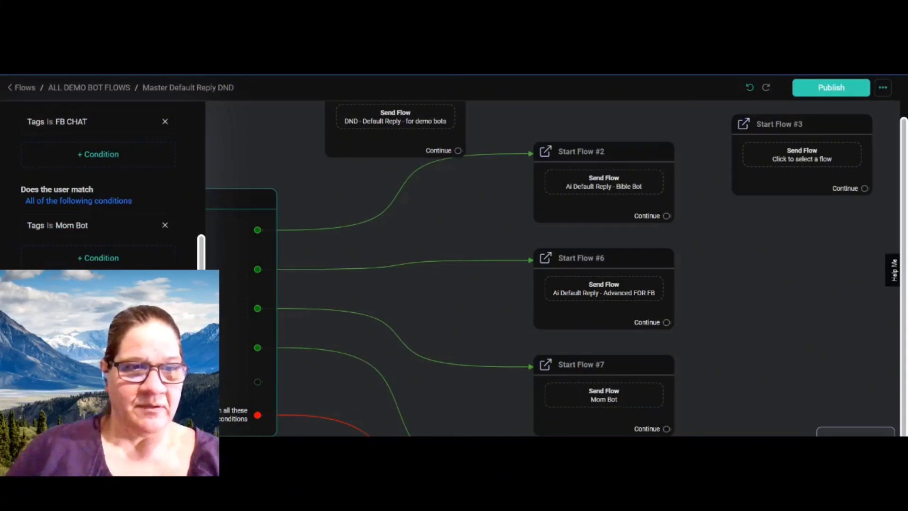
Step: Add the condition Tags Is Local Business SEO to the new group in the Condition #1 block and save it
{"action": "left_click", "coordinate": [98, 432]}
{"action": "left_click", "coordinate": [286, 122]}
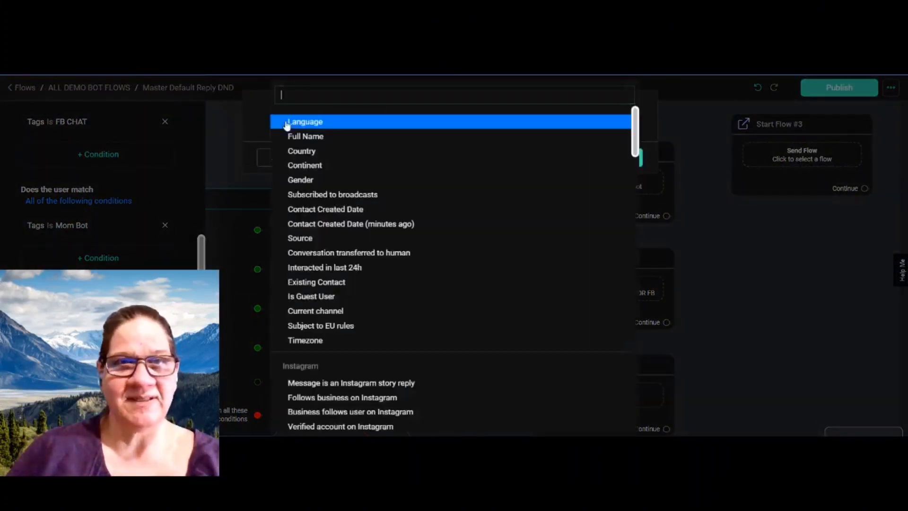
{"action": "scroll", "coordinate": [320, 284], "scroll_direction": "down", "scroll_amount": 5}
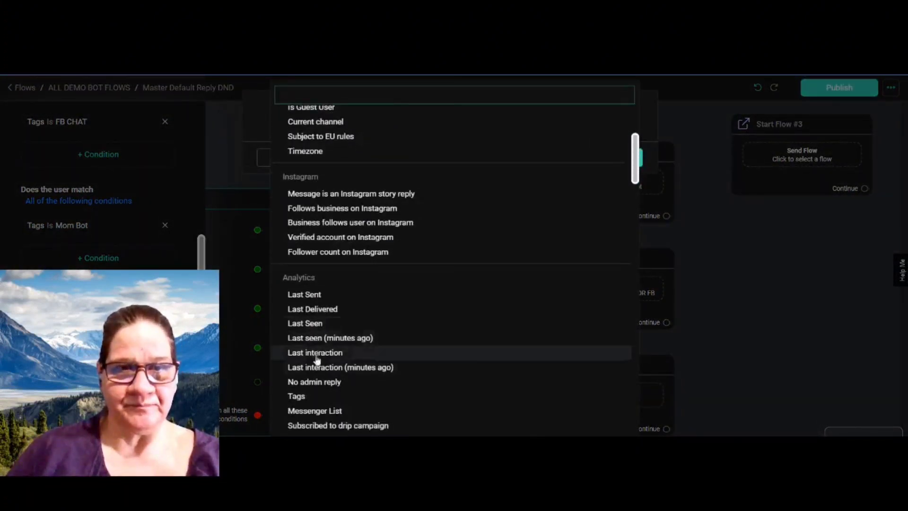
{"action": "left_click", "coordinate": [312, 395]}
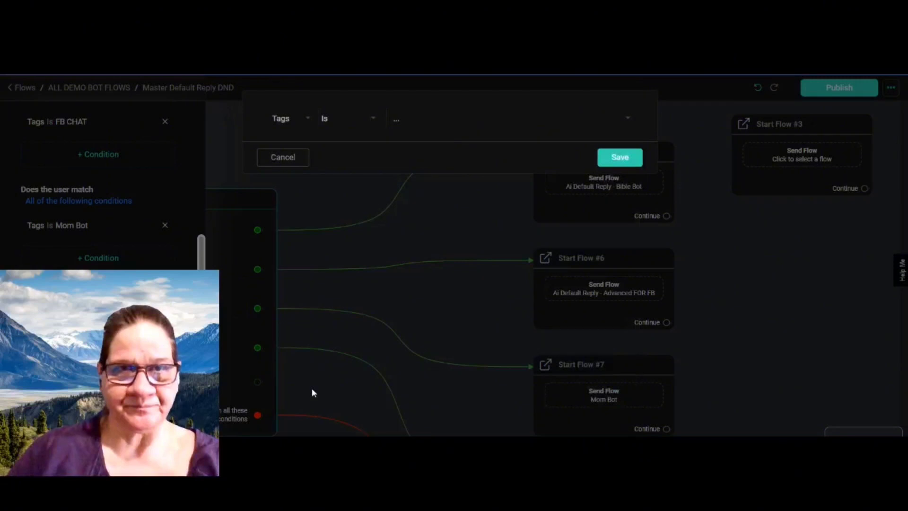
{"action": "left_click", "coordinate": [396, 124]}
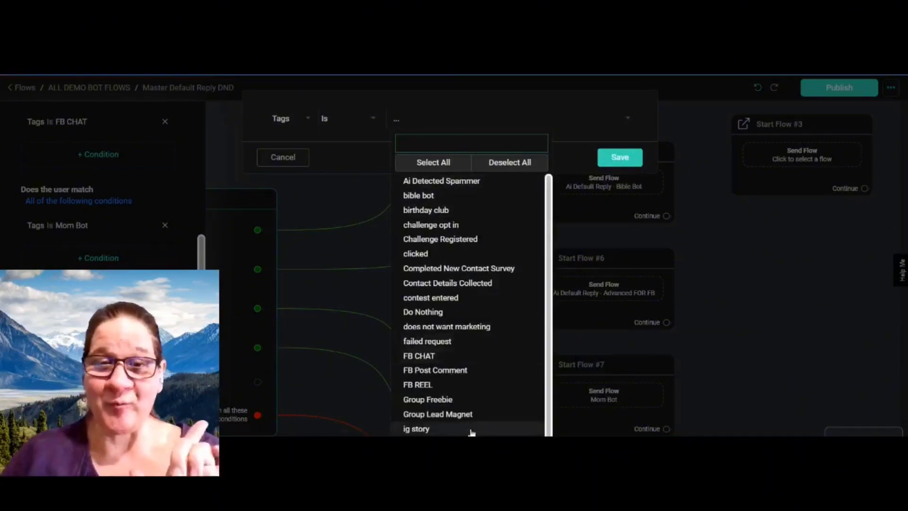
{"action": "left_click", "coordinate": [468, 445]}
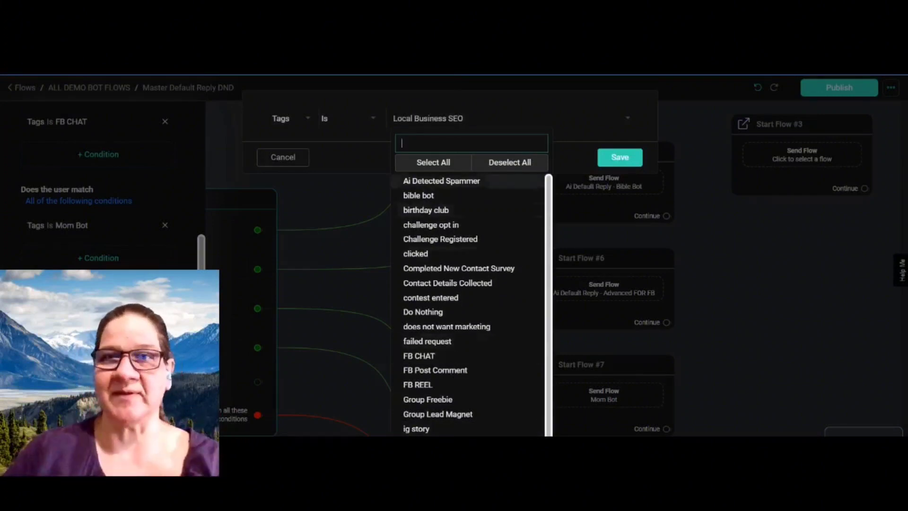
{"action": "left_click", "coordinate": [492, 126]}
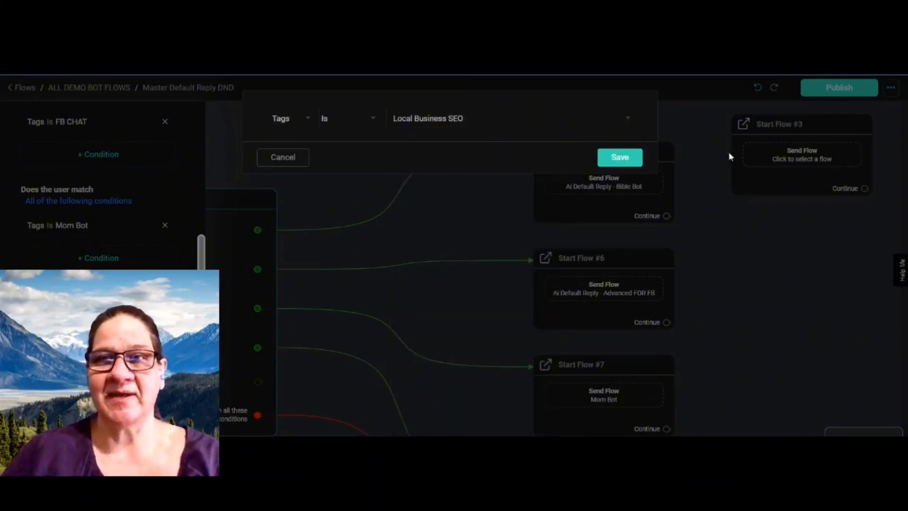
{"action": "left_click", "coordinate": [636, 161]}
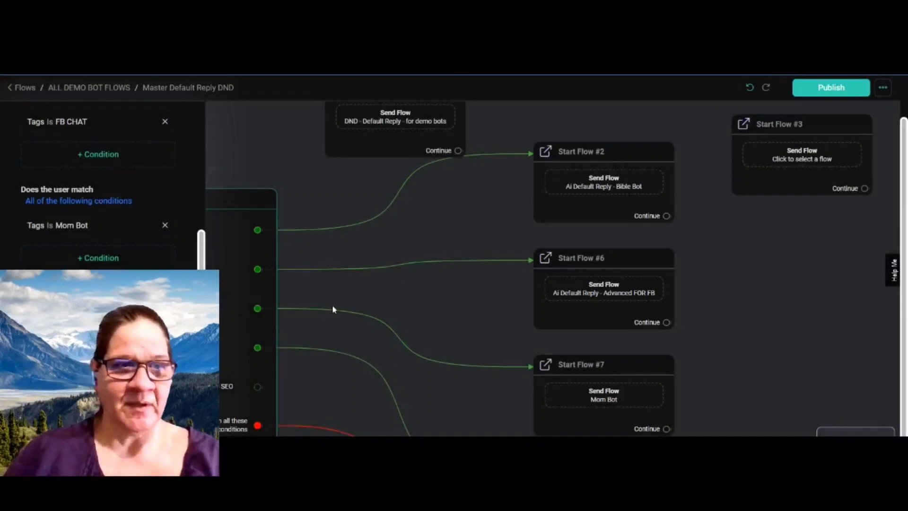
{"action": "left_click", "coordinate": [313, 366]}
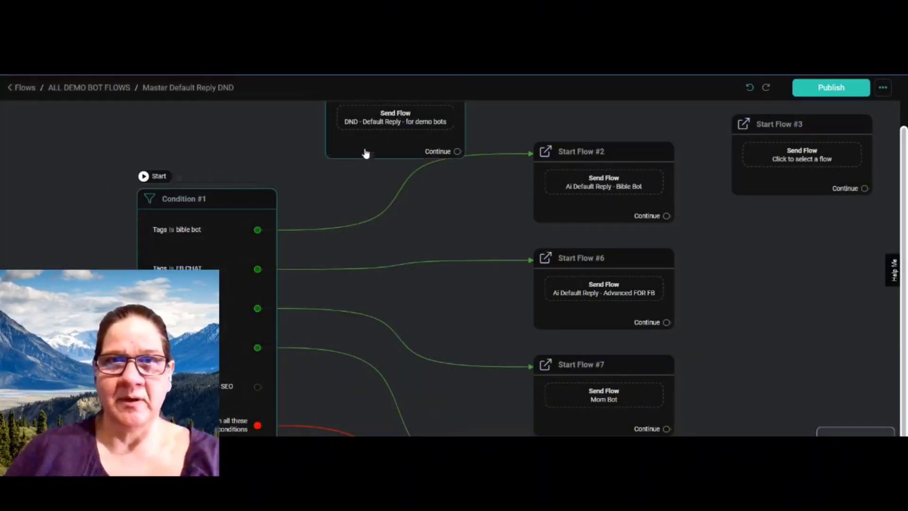
Step: Remove the "DND - Default Reply - for demo bots" flow action from the Start Flow #1 block and set its message type to Webchat
{"action": "left_click_drag", "start_coordinate": [366, 152], "coordinate": [348, 200]}
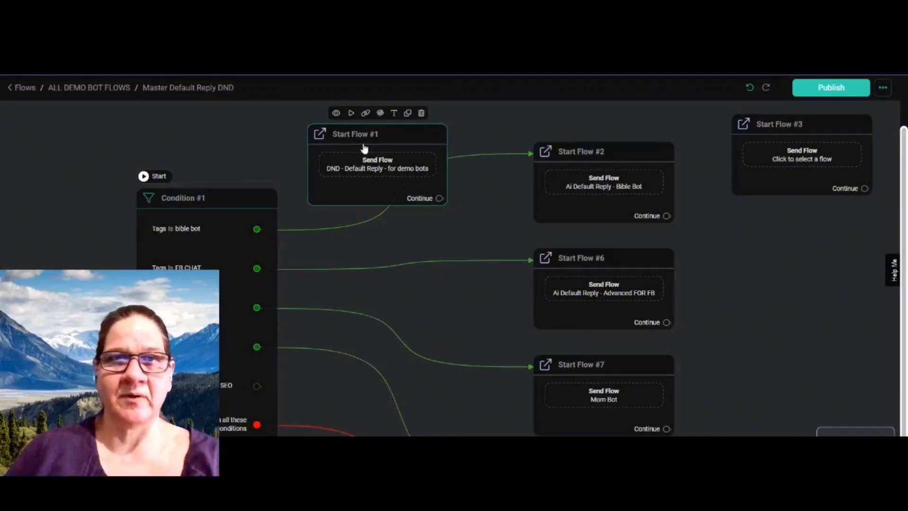
{"action": "left_click", "coordinate": [366, 163]}
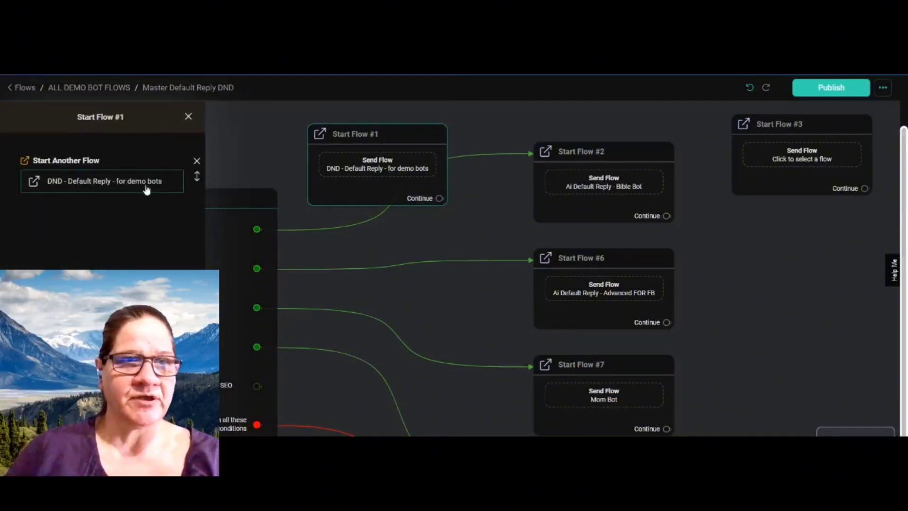
{"action": "left_click", "coordinate": [197, 161]}
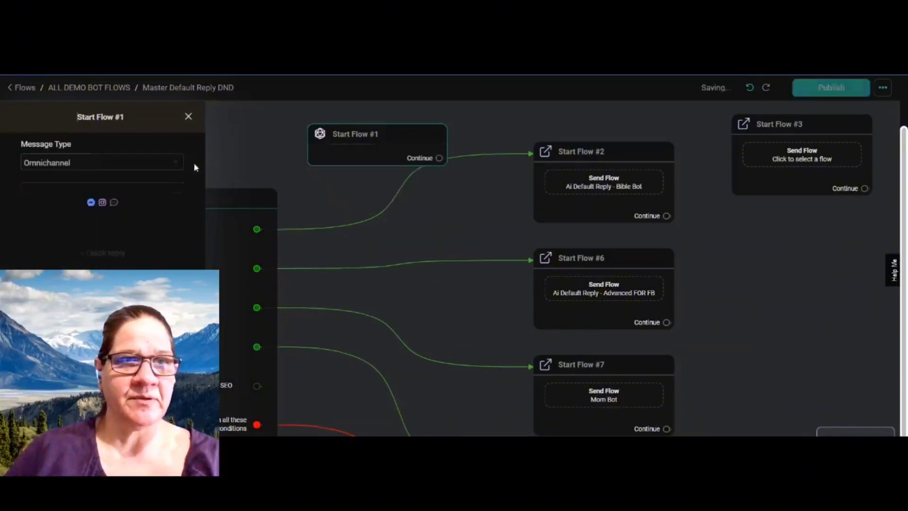
{"action": "left_click", "coordinate": [103, 165]}
{"action": "left_click", "coordinate": [71, 237]}
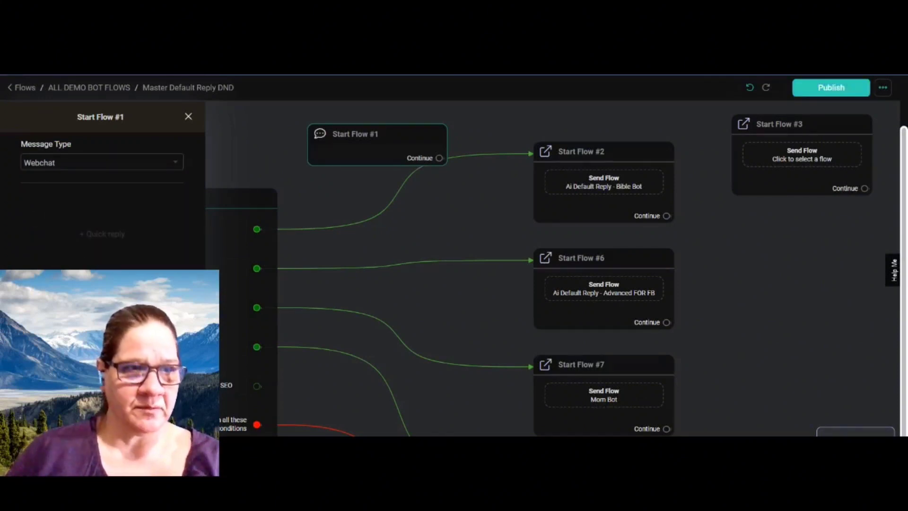
Step: Add a start-another-flow action to Start Flow #1, choosing "✓DND TEMPLATE AI Welcome Message simple with tag conditon", and publish the change
{"action": "left_click", "coordinate": [144, 359]}
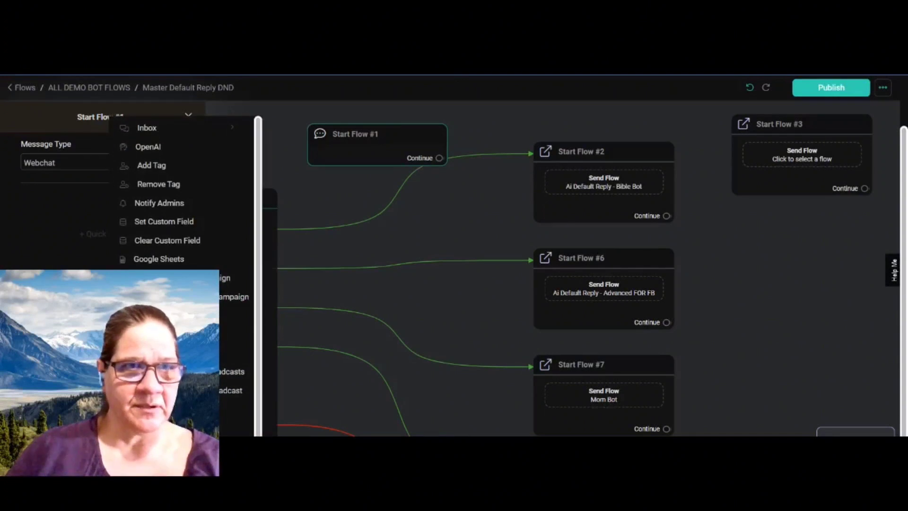
{"action": "mouse_move", "coordinate": [175, 420]}
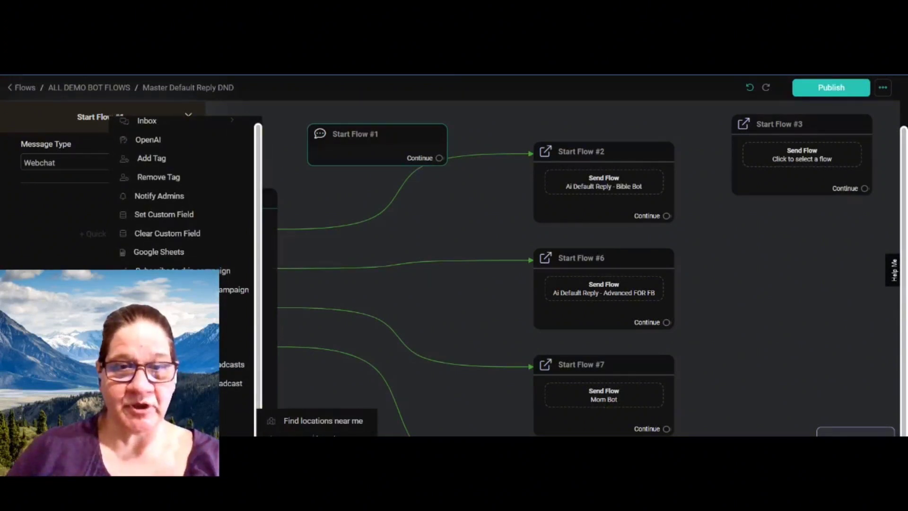
{"action": "left_click", "coordinate": [315, 440]}
{"action": "left_click", "coordinate": [105, 231]}
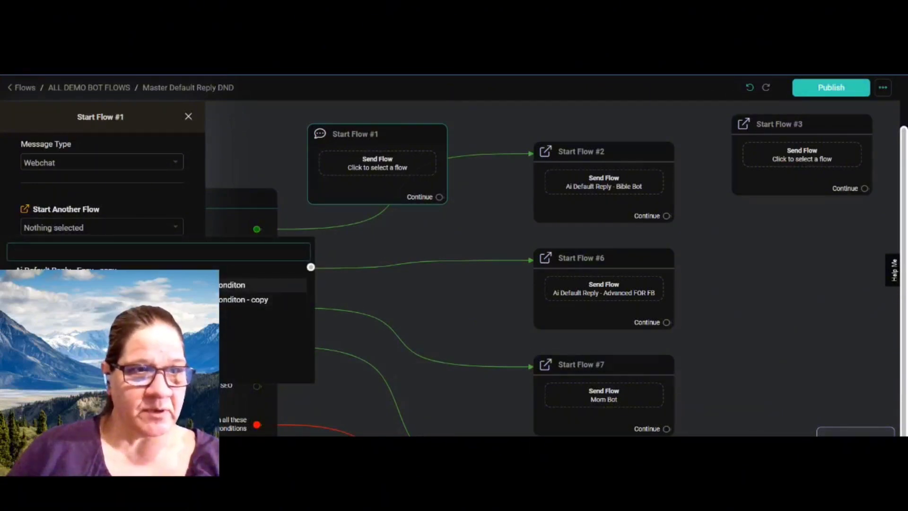
{"action": "left_click", "coordinate": [265, 314]}
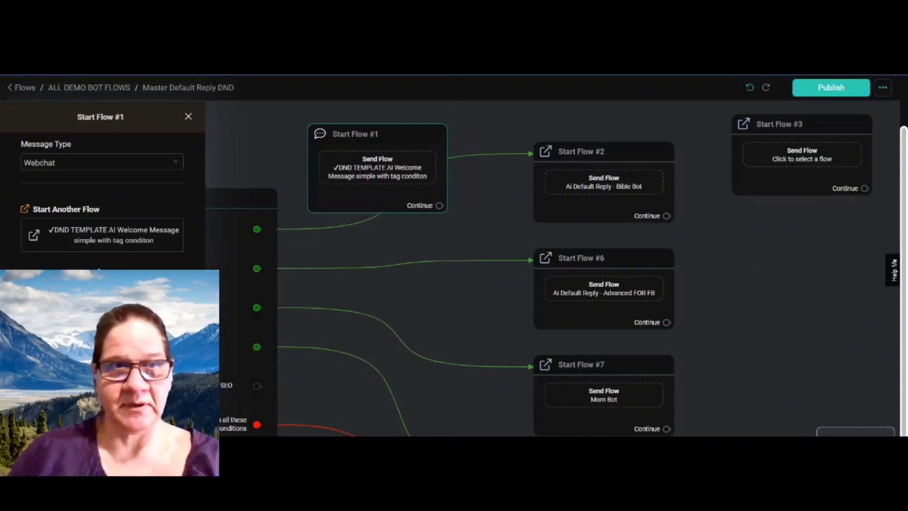
{"action": "left_click", "coordinate": [823, 88]}
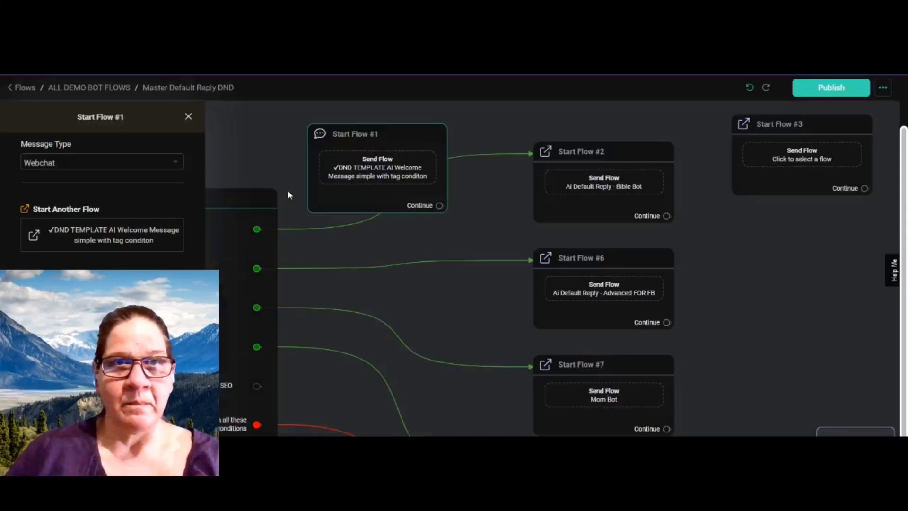
Step: Connect the Local Business SEO tag condition to Start Flow #1 and publish the Master Default Reply DND flow
{"action": "left_click_drag", "start_coordinate": [257, 387], "coordinate": [313, 152]}
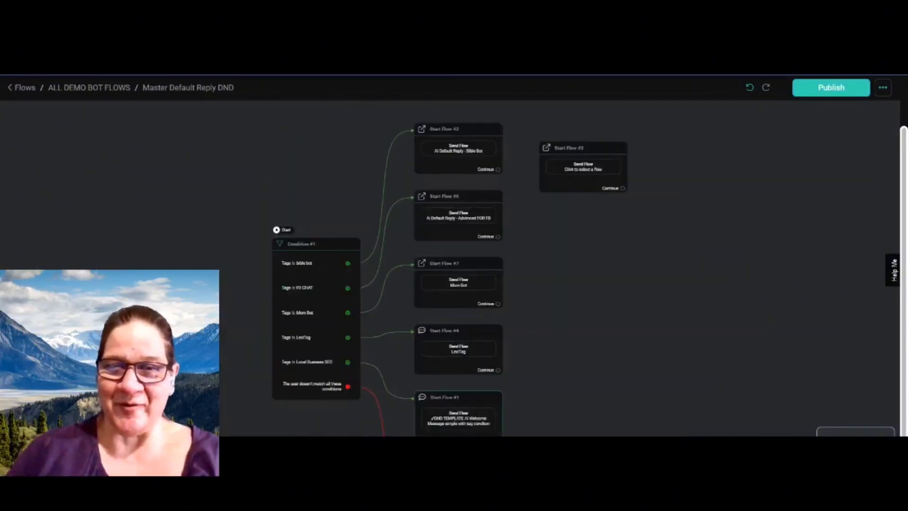
{"action": "scroll", "coordinate": [592, 323], "scroll_direction": "up", "scroll_amount": 5}
{"action": "scroll", "coordinate": [593, 325], "scroll_direction": "up", "scroll_amount": 2}
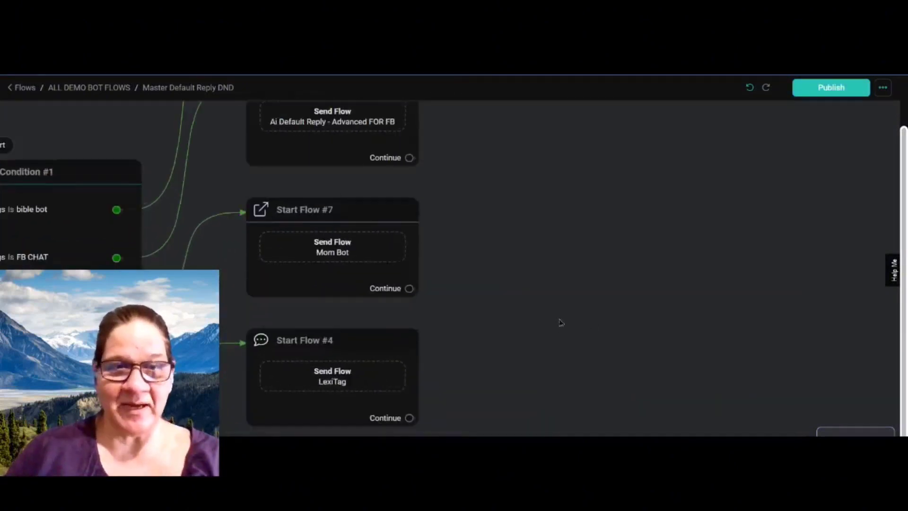
{"action": "left_click_drag", "start_coordinate": [560, 320], "coordinate": [690, 177]}
{"action": "left_click_drag", "start_coordinate": [657, 317], "coordinate": [708, 240]}
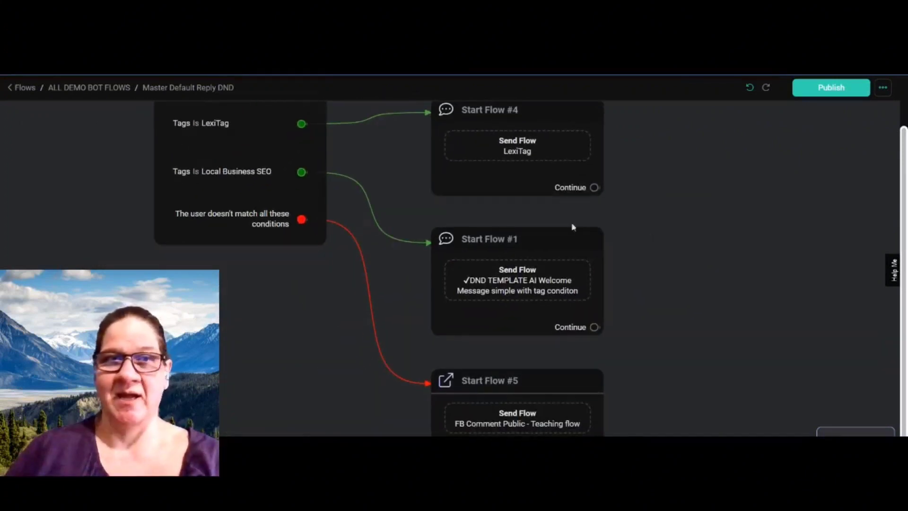
{"action": "scroll", "coordinate": [648, 281], "scroll_direction": "up", "scroll_amount": 1}
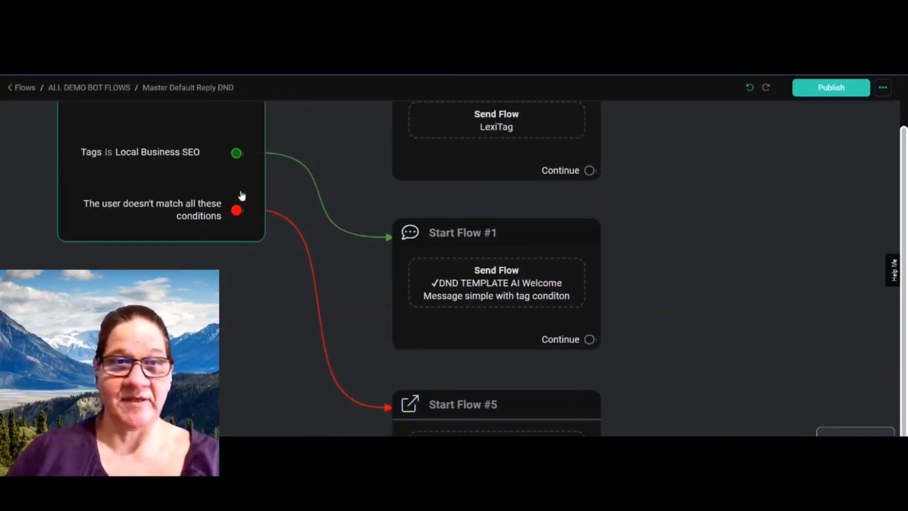
{"action": "scroll", "coordinate": [687, 252], "scroll_direction": "down", "scroll_amount": 2}
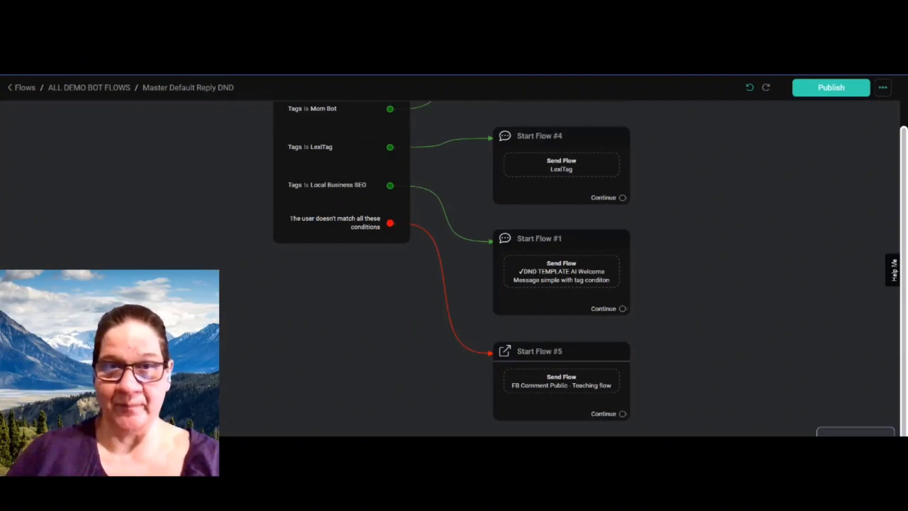
{"action": "left_click_drag", "start_coordinate": [686, 253], "coordinate": [641, 436]}
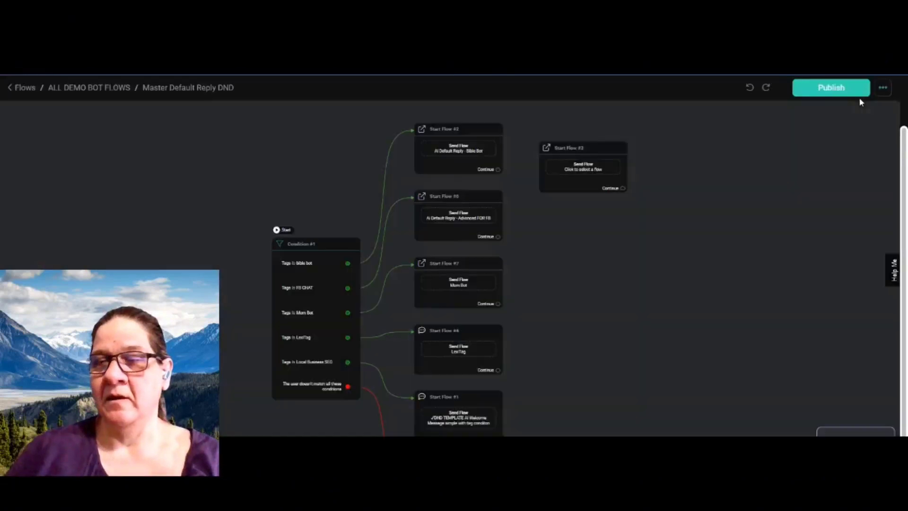
{"action": "left_click", "coordinate": [841, 90]}
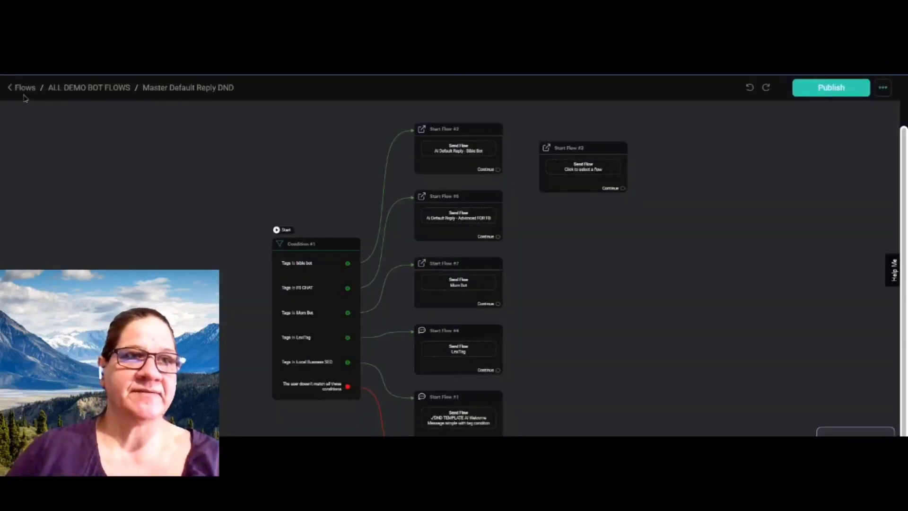
Step: Open the Ai Welcome Message flow from the flows list and publish it
{"action": "left_click", "coordinate": [24, 89]}
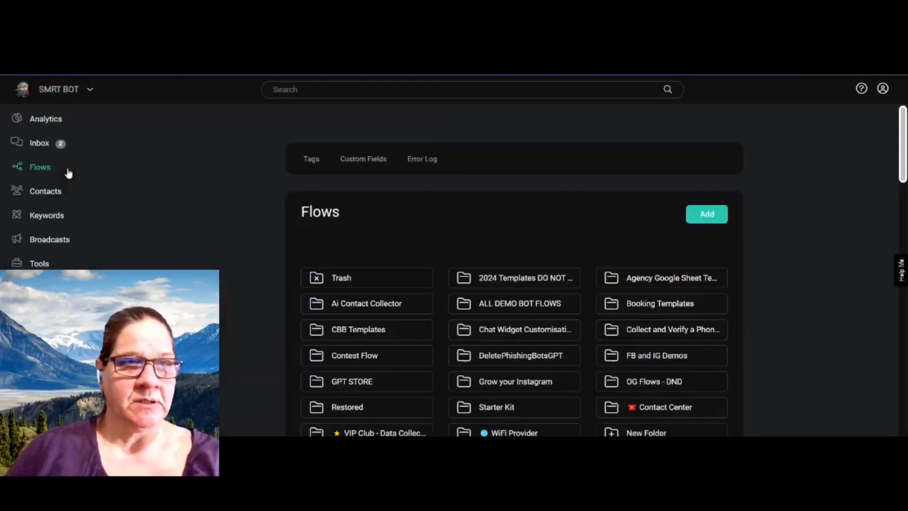
{"action": "scroll", "coordinate": [325, 322], "scroll_direction": "down", "scroll_amount": 4}
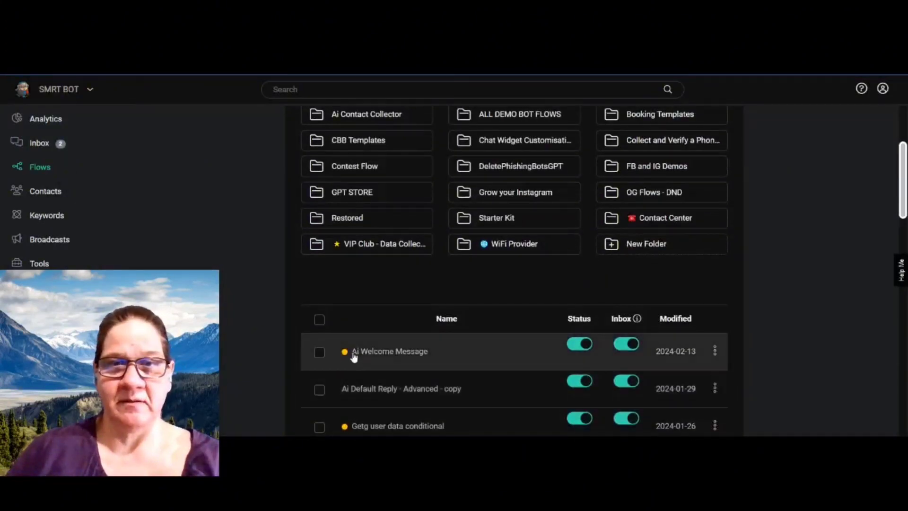
{"action": "left_click", "coordinate": [377, 356]}
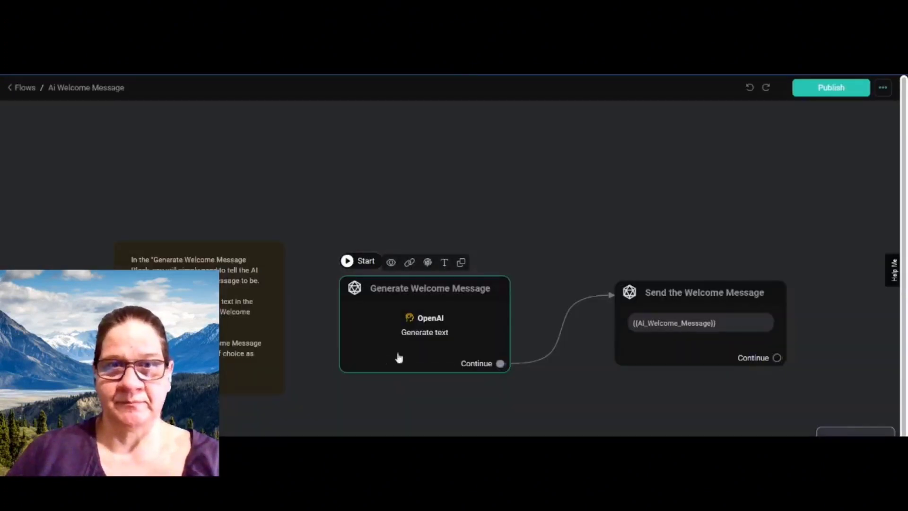
{"action": "left_click", "coordinate": [827, 92]}
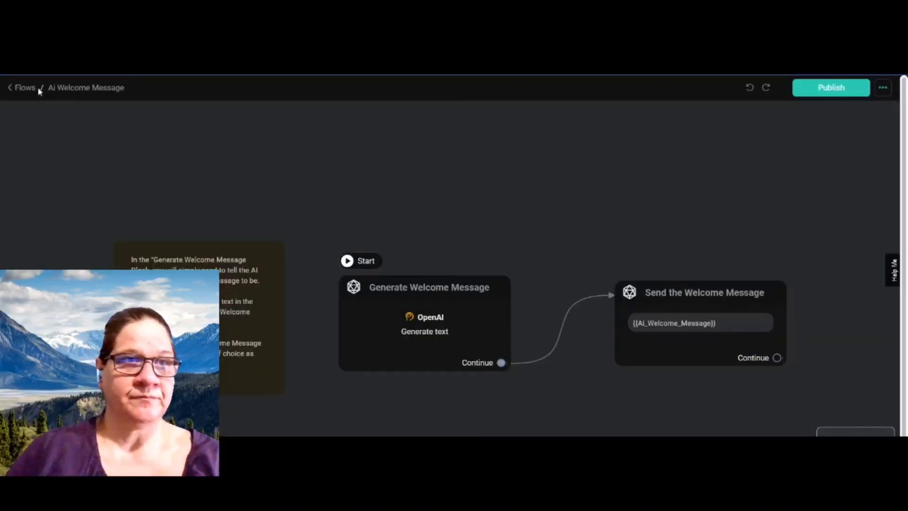
Step: Choose Master Default Reply DND as the Default Reply in the bot's general settings
{"action": "left_click", "coordinate": [25, 90]}
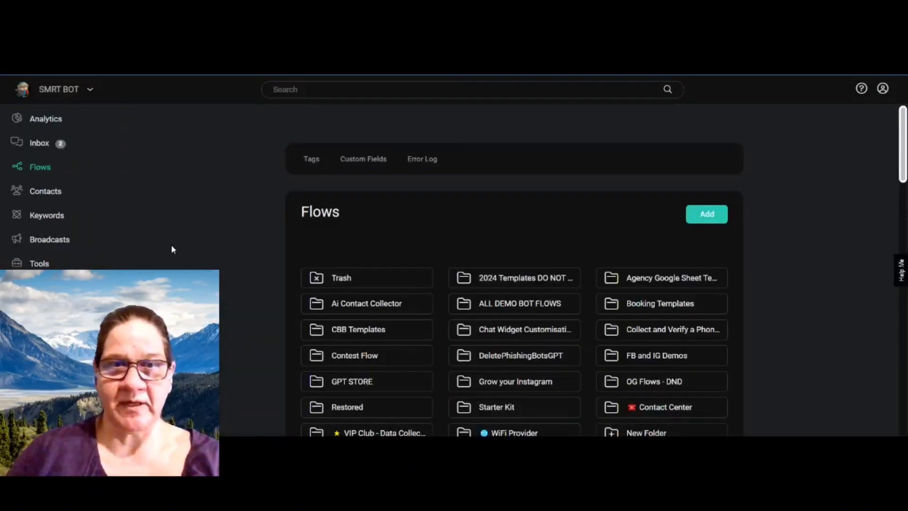
{"action": "scroll", "coordinate": [171, 245], "scroll_direction": "down", "scroll_amount": 7}
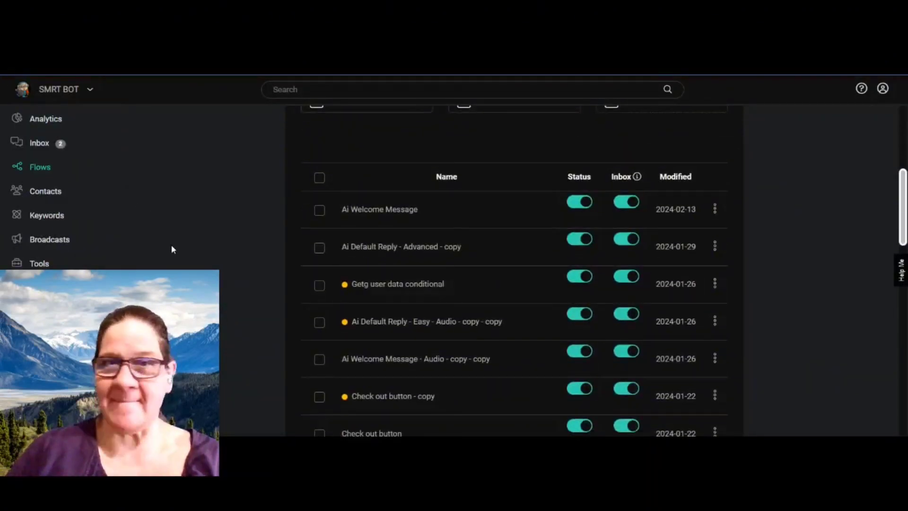
{"action": "scroll", "coordinate": [171, 245], "scroll_direction": "up", "scroll_amount": 7}
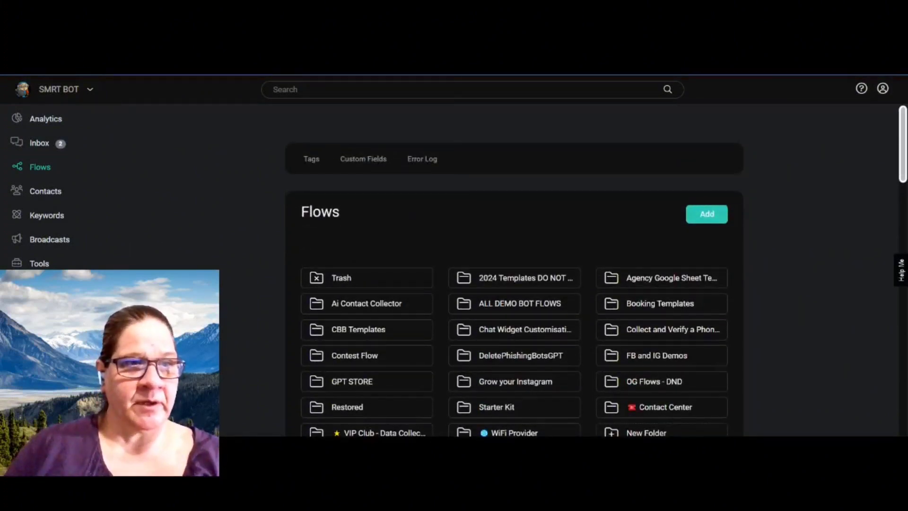
{"action": "left_click", "coordinate": [44, 288]}
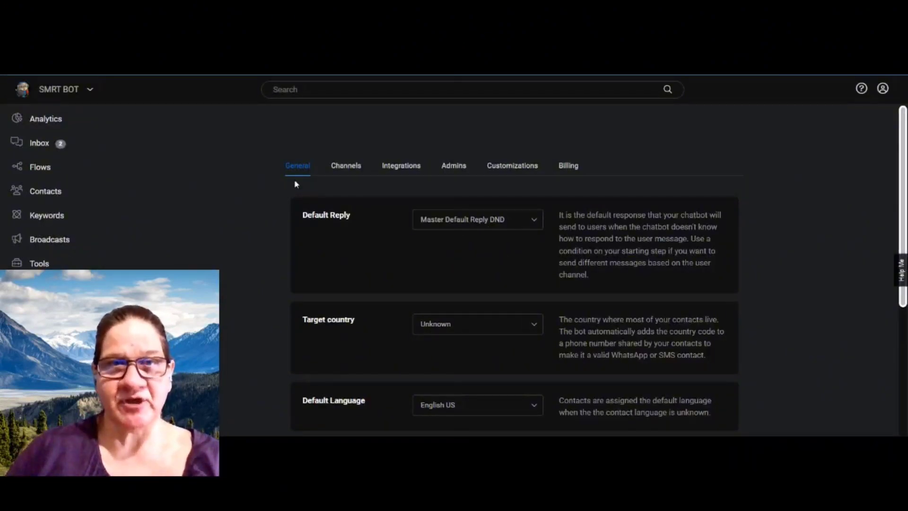
{"action": "left_click", "coordinate": [503, 219]}
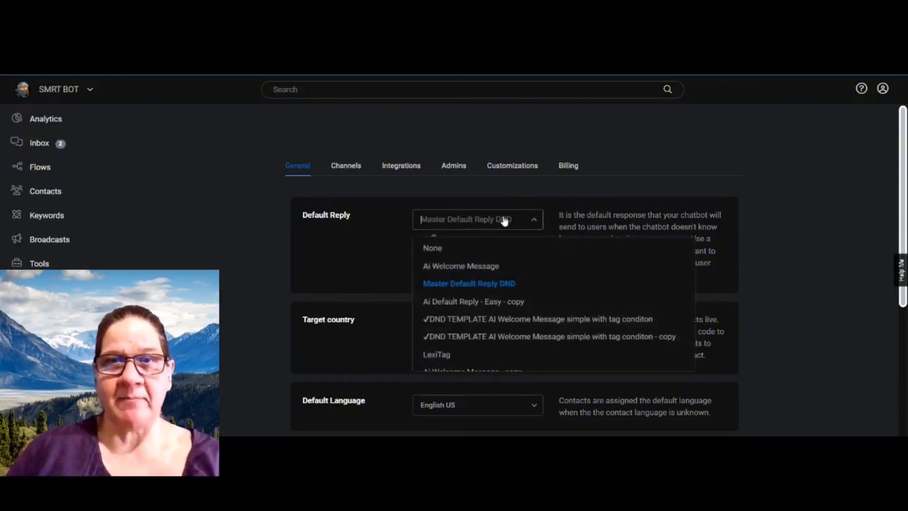
{"action": "left_click", "coordinate": [471, 286]}
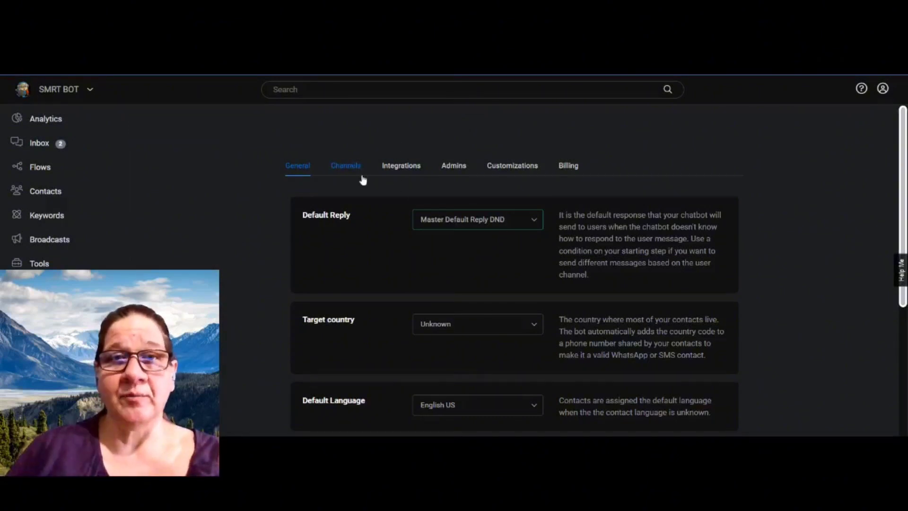
Step: Review the Prompt Engineering options in the bot's integrations settings
{"action": "left_click", "coordinate": [411, 168]}
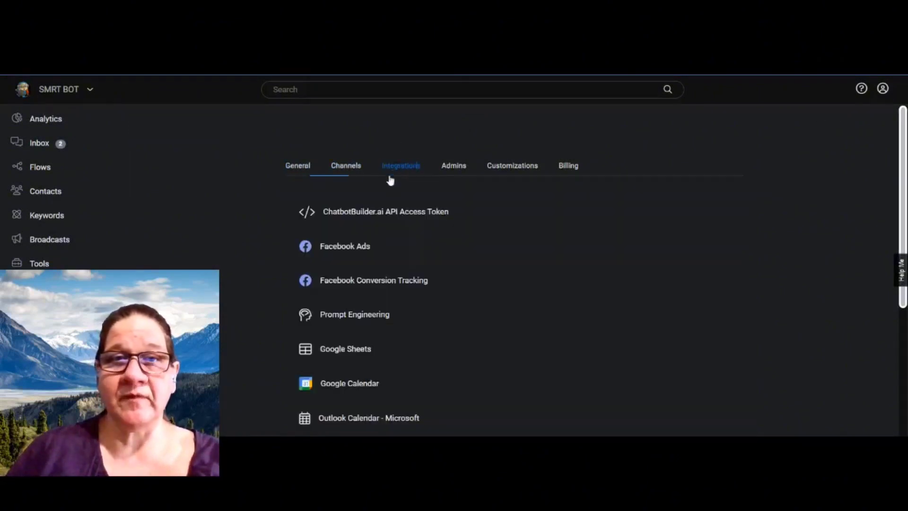
{"action": "left_click", "coordinate": [349, 314]}
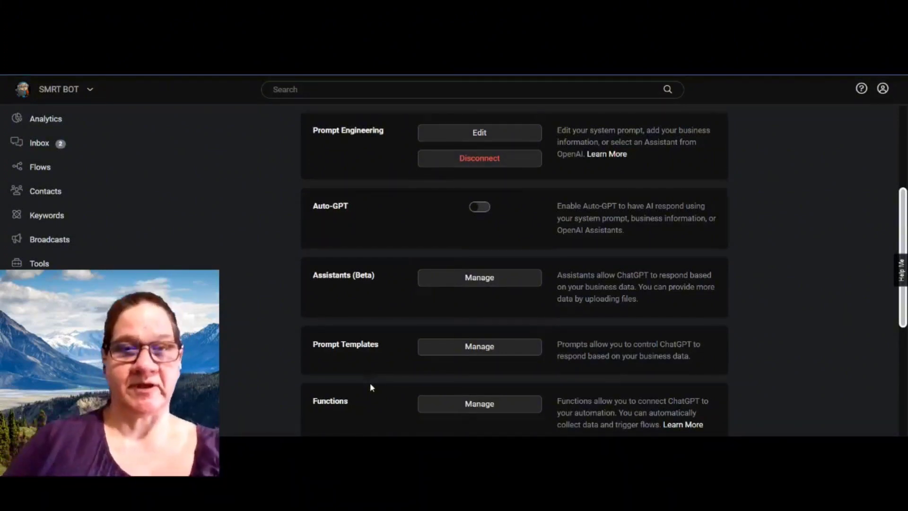
{"action": "scroll", "coordinate": [371, 387], "scroll_direction": "up", "scroll_amount": 2}
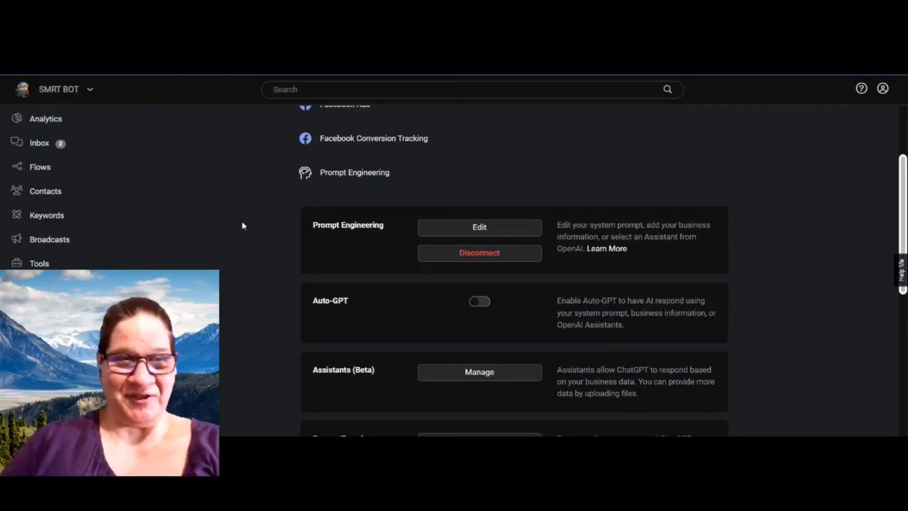
{"action": "scroll", "coordinate": [208, 217], "scroll_direction": "up", "scroll_amount": 3}
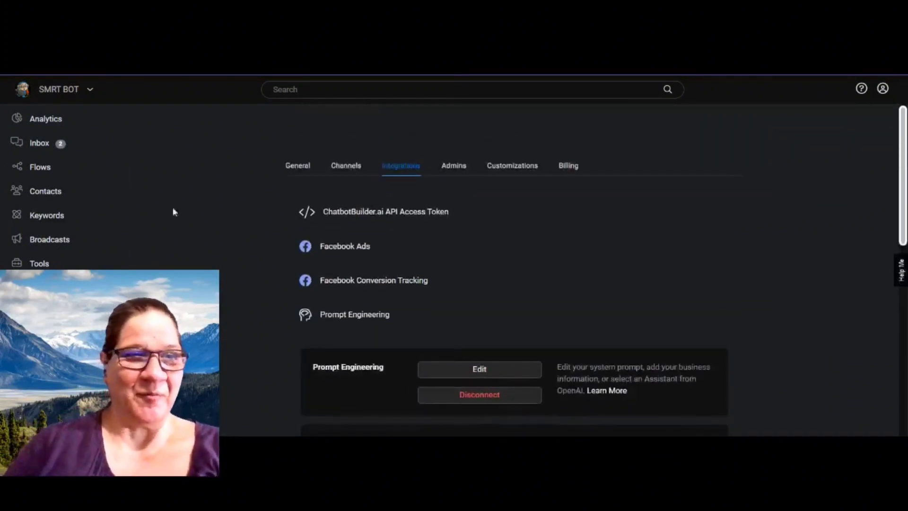
Step: Open the Entry Points Links list among the bot's tools
{"action": "left_click", "coordinate": [40, 168]}
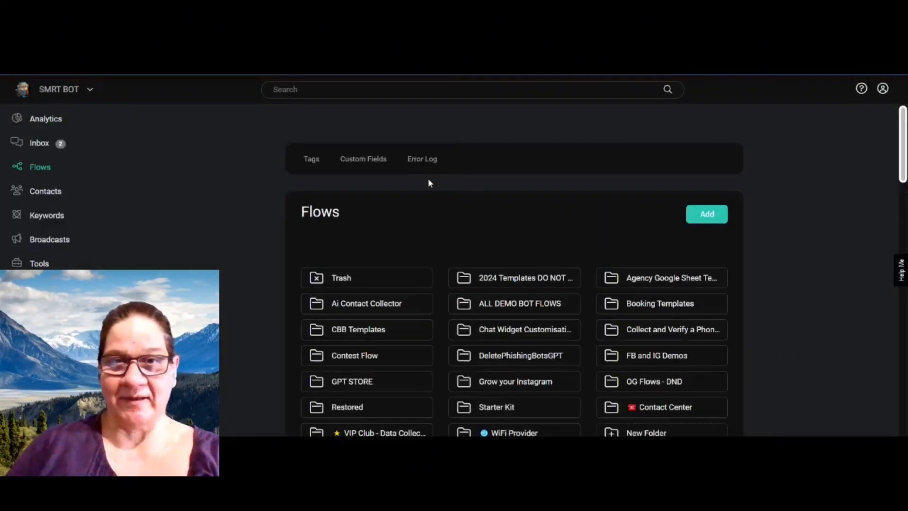
{"action": "left_click", "coordinate": [42, 264]}
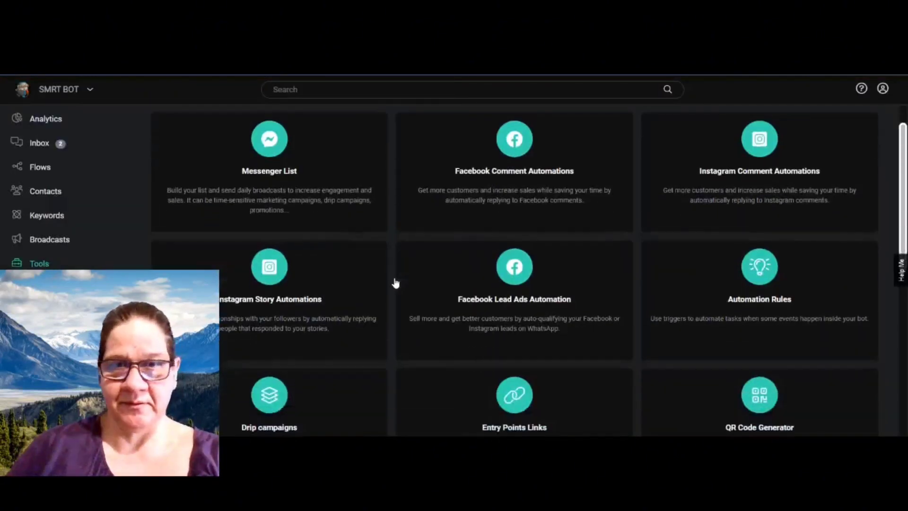
{"action": "scroll", "coordinate": [335, 305], "scroll_direction": "down", "scroll_amount": 3}
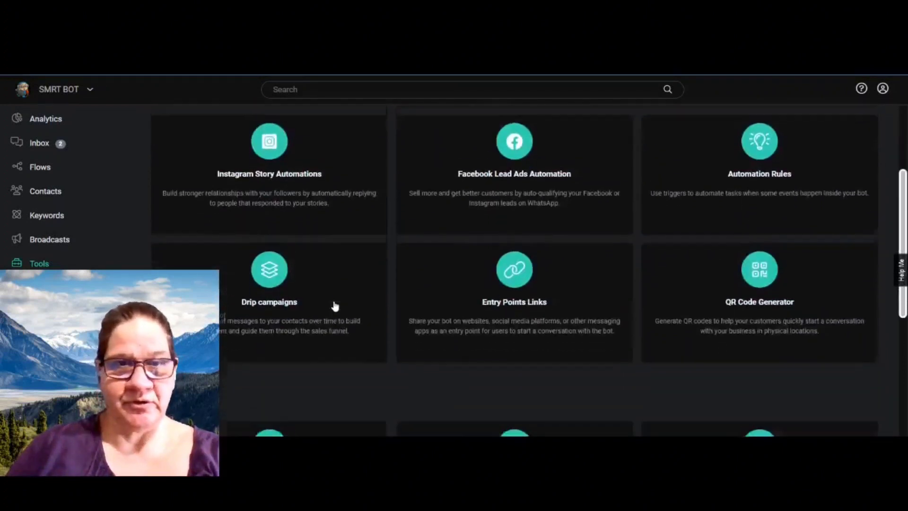
{"action": "scroll", "coordinate": [335, 305], "scroll_direction": "down", "scroll_amount": 3}
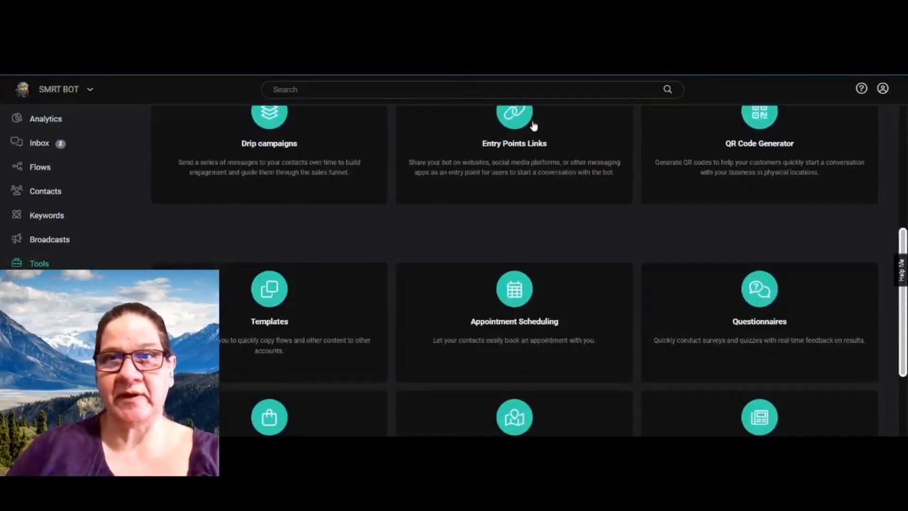
{"action": "left_click", "coordinate": [531, 124]}
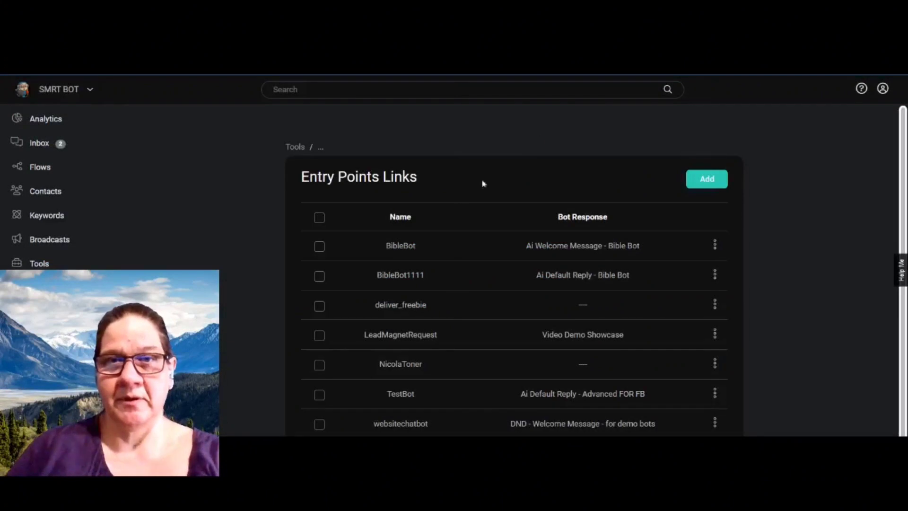
{"action": "left_click", "coordinate": [699, 185]}
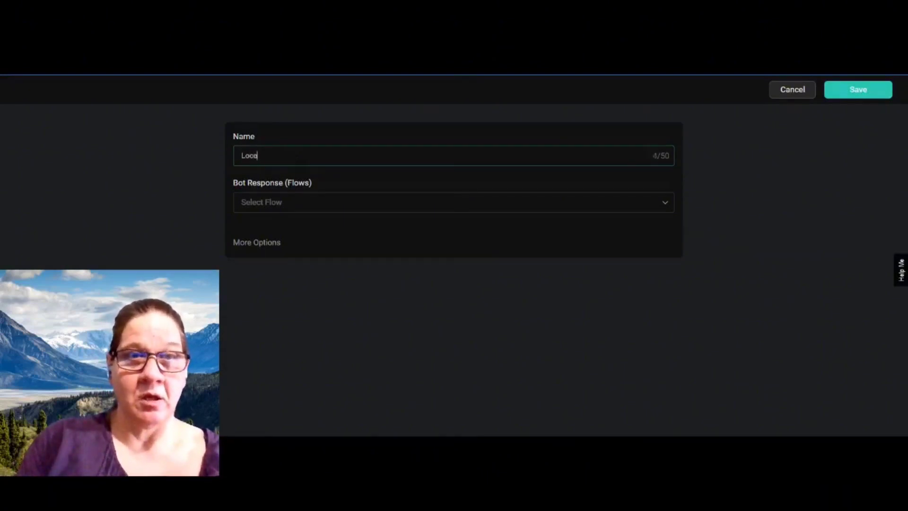
{"action": "type", "text": "LocalBusine"}
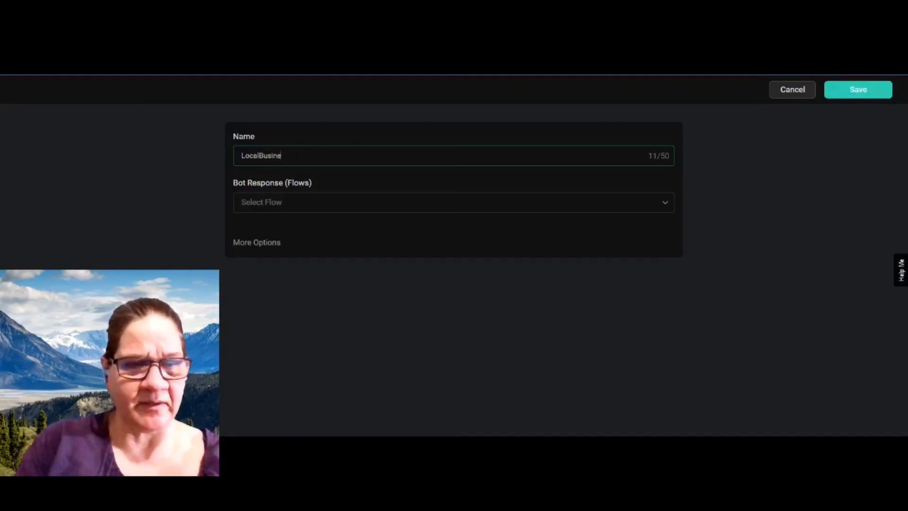
{"action": "type", "text": "ssSEO"}
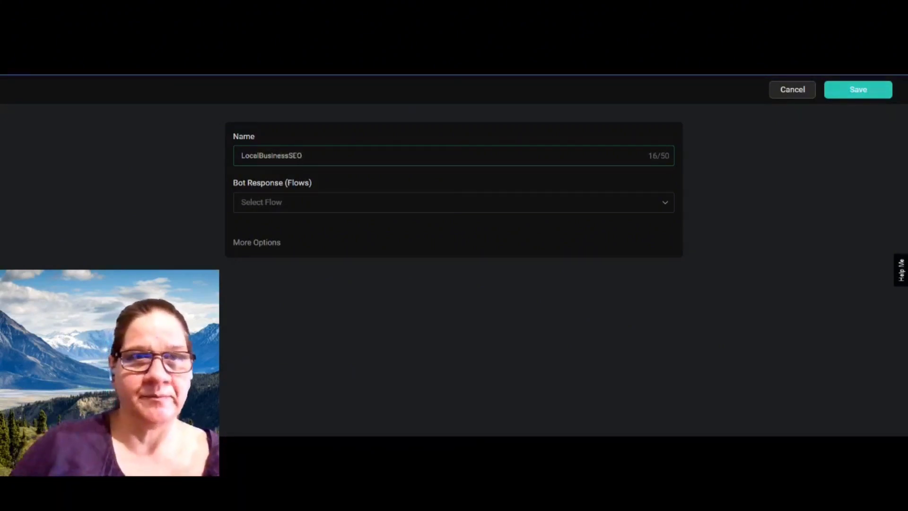
{"action": "left_click", "coordinate": [279, 210]}
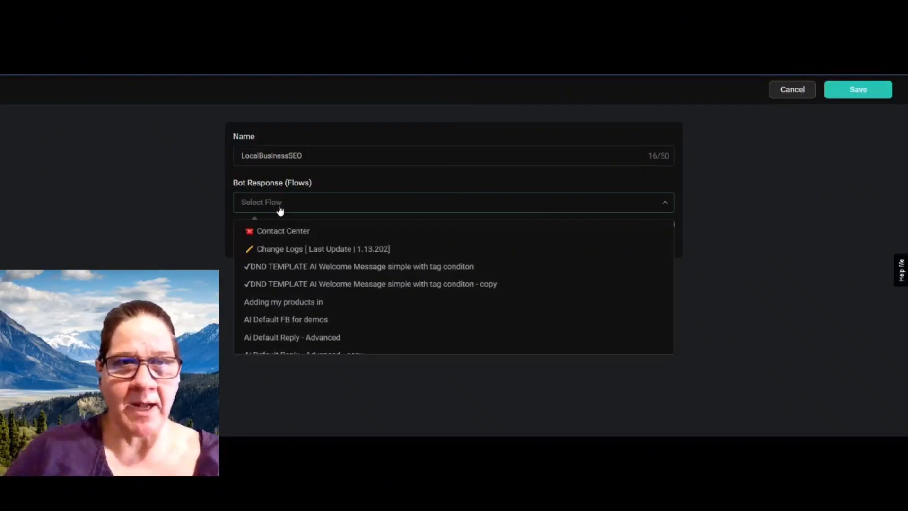
{"action": "scroll", "coordinate": [297, 289], "scroll_direction": "down", "scroll_amount": 4}
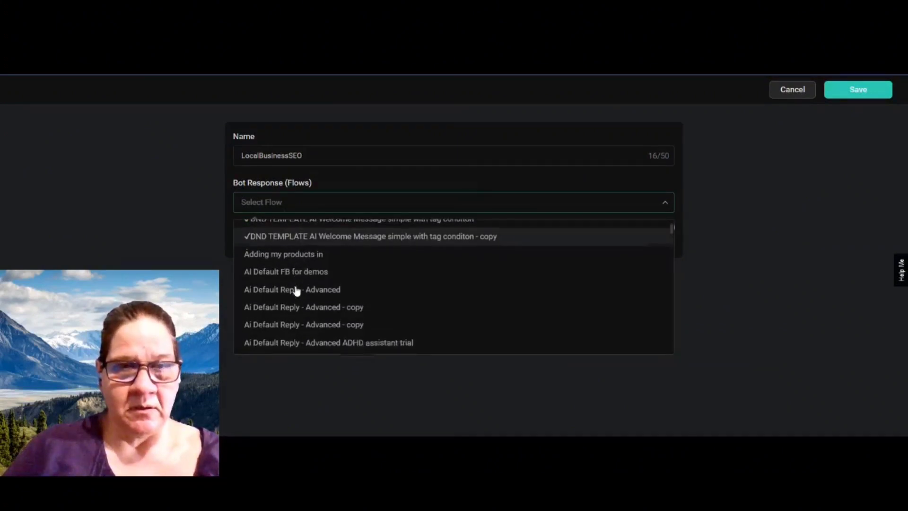
{"action": "scroll", "coordinate": [297, 289], "scroll_direction": "up", "scroll_amount": 5}
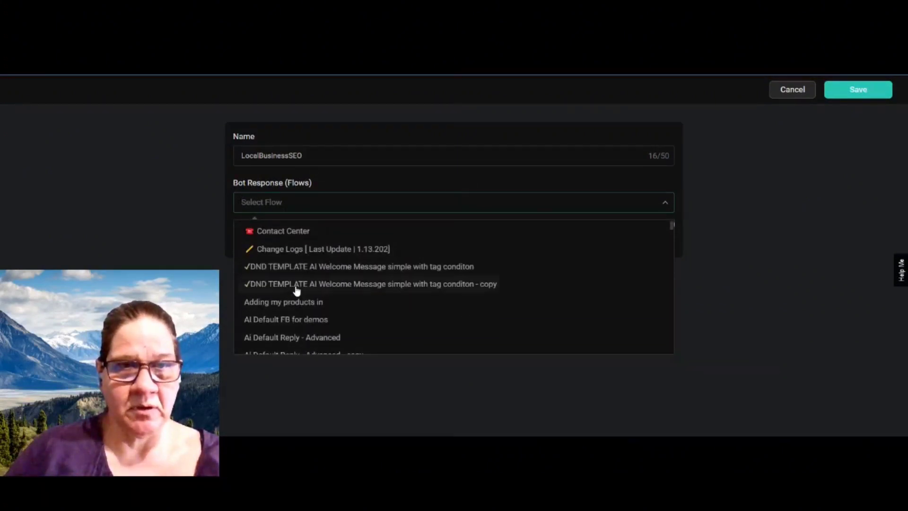
{"action": "scroll", "coordinate": [294, 309], "scroll_direction": "down", "scroll_amount": 3}
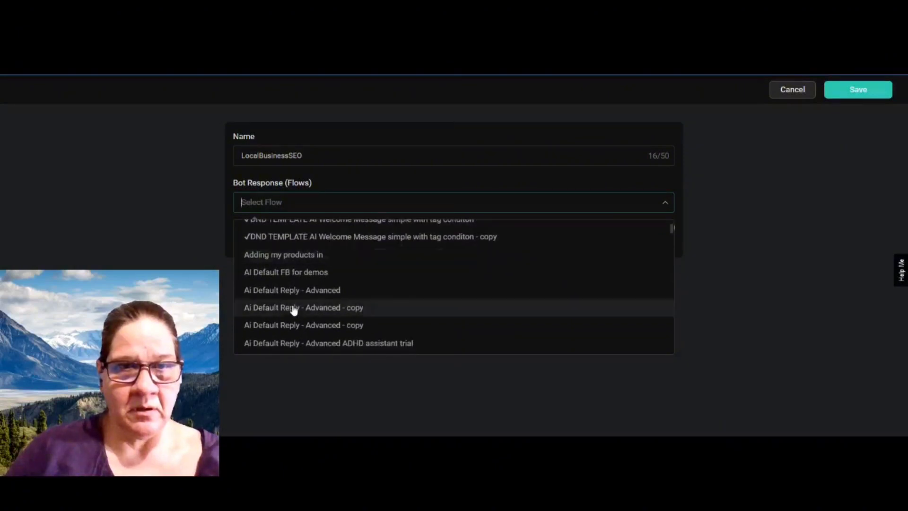
{"action": "scroll", "coordinate": [294, 309], "scroll_direction": "down", "scroll_amount": 6}
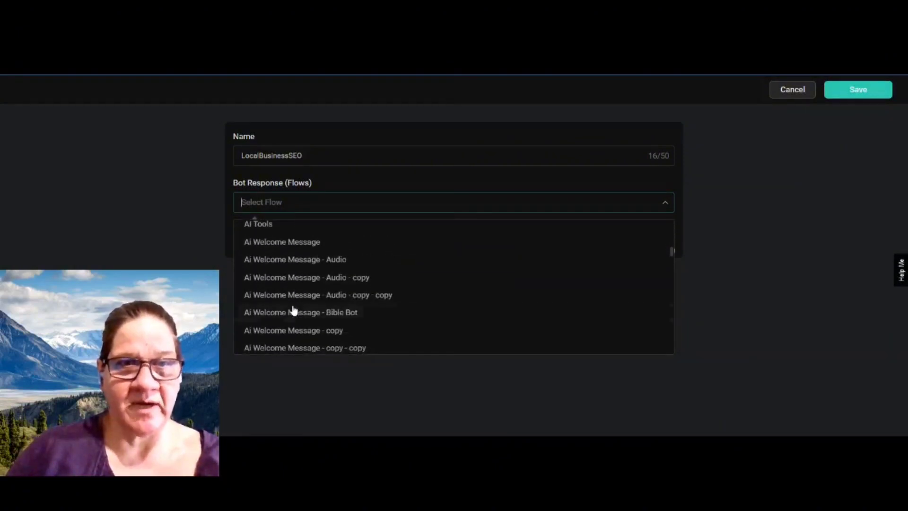
{"action": "scroll", "coordinate": [293, 310], "scroll_direction": "up", "scroll_amount": 2}
{"action": "scroll", "coordinate": [294, 310], "scroll_direction": "down", "scroll_amount": 5}
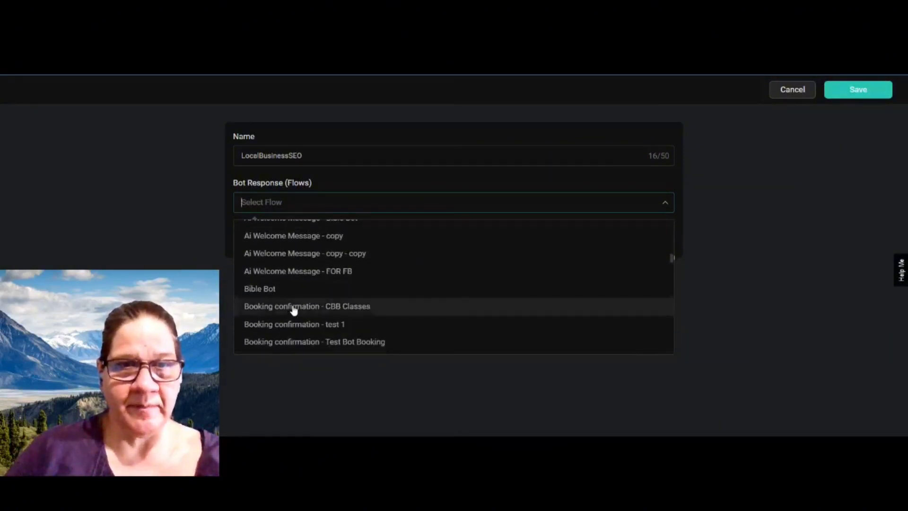
{"action": "scroll", "coordinate": [294, 309], "scroll_direction": "down", "scroll_amount": 8}
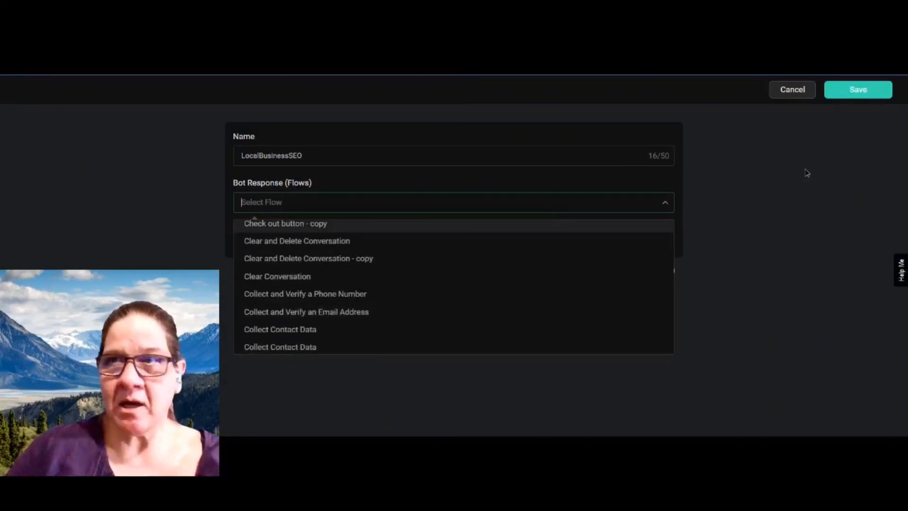
{"action": "left_click", "coordinate": [807, 173]}
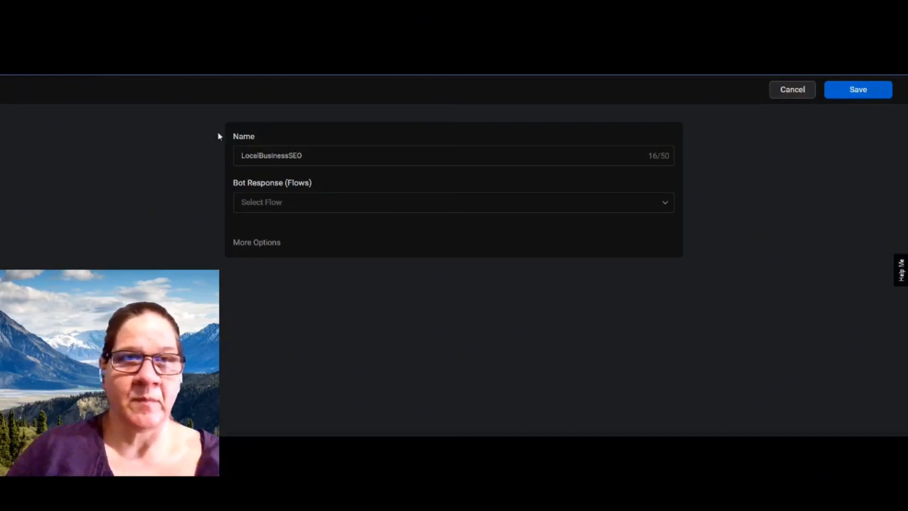
{"action": "left_click", "coordinate": [803, 98]}
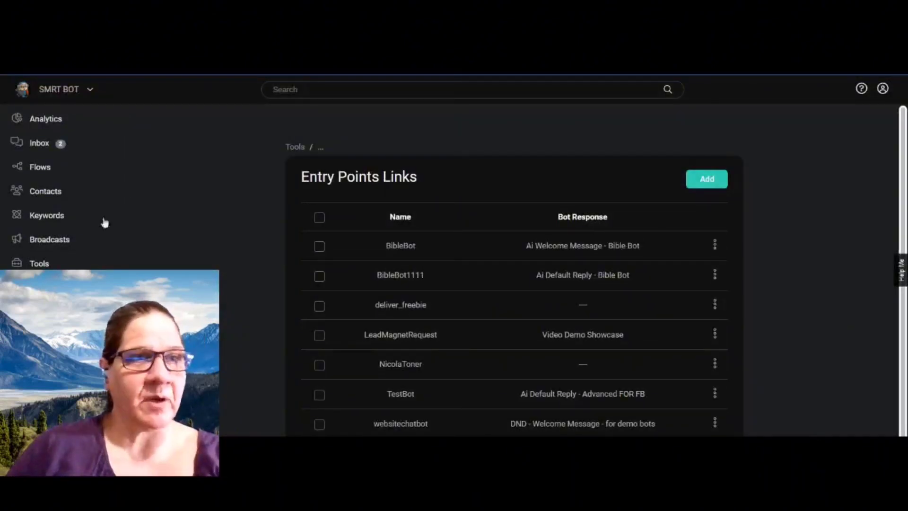
Step: Open the ALL DEMO BOT FLOWS folder in the flows list and find the welcome message template with tag condition
{"action": "left_click", "coordinate": [41, 170]}
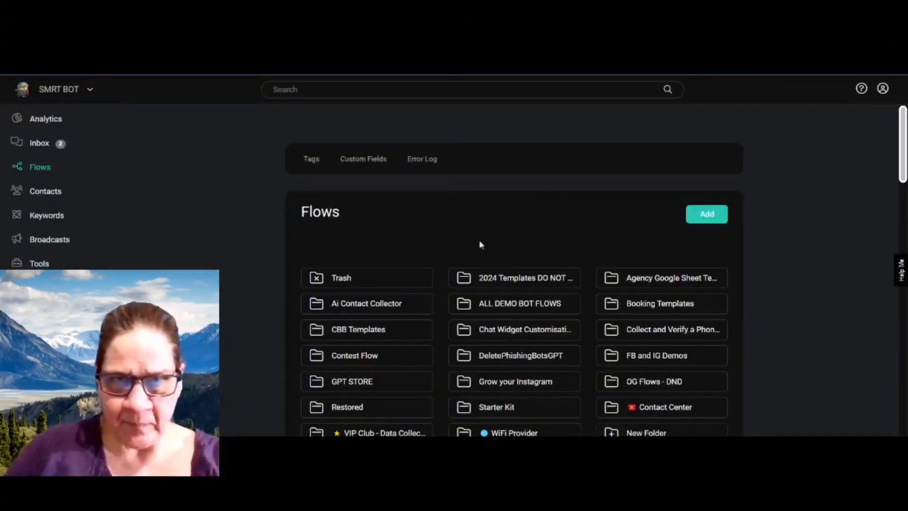
{"action": "left_click", "coordinate": [526, 308]}
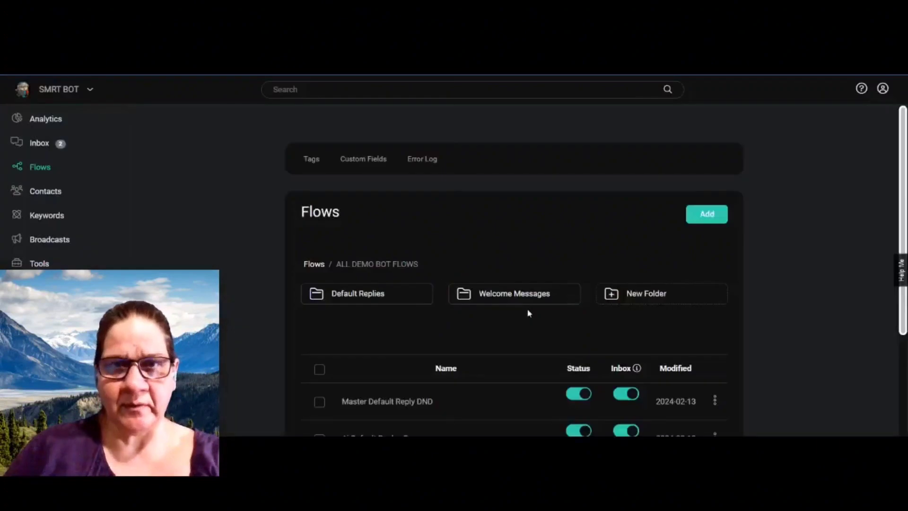
{"action": "scroll", "coordinate": [477, 359], "scroll_direction": "down", "scroll_amount": 2}
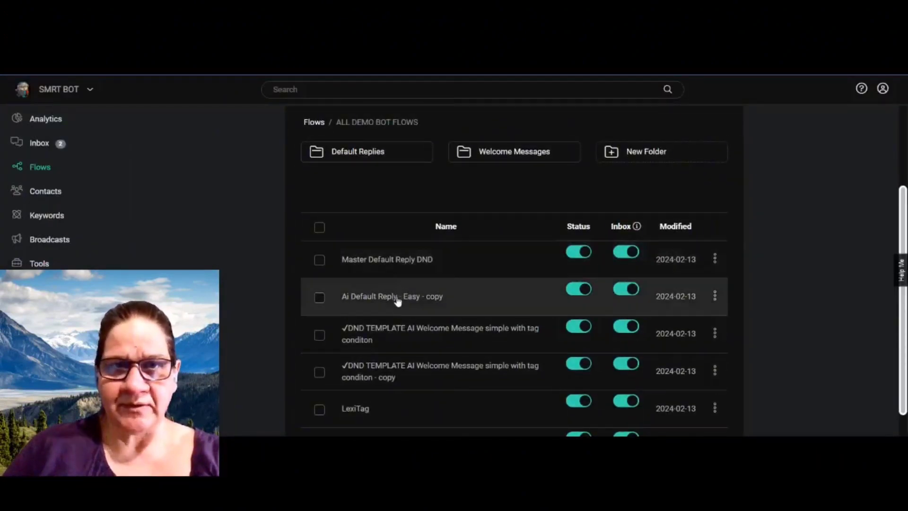
{"action": "scroll", "coordinate": [397, 301], "scroll_direction": "down", "scroll_amount": 2}
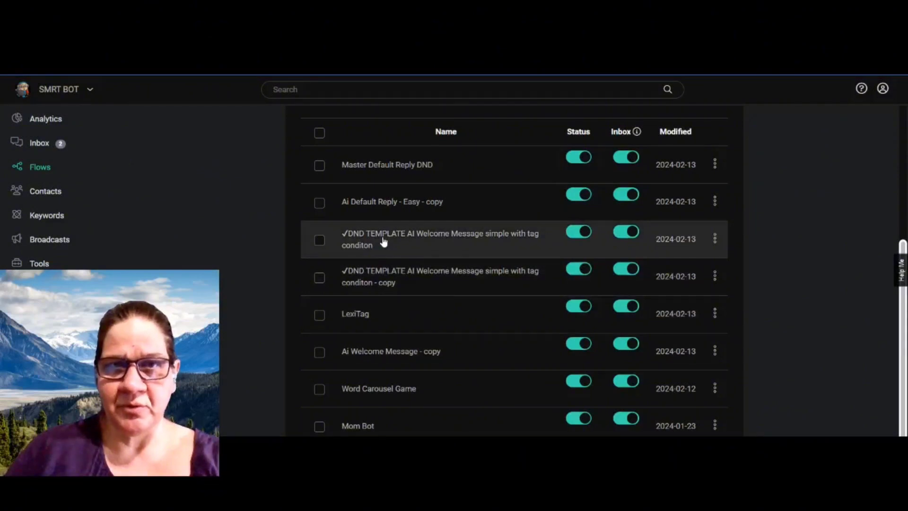
Step: Rename the original DND TEMPLATE AI Welcome Message flow with tag condition as Local Business SEO DFR DND
{"action": "left_click", "coordinate": [714, 238]}
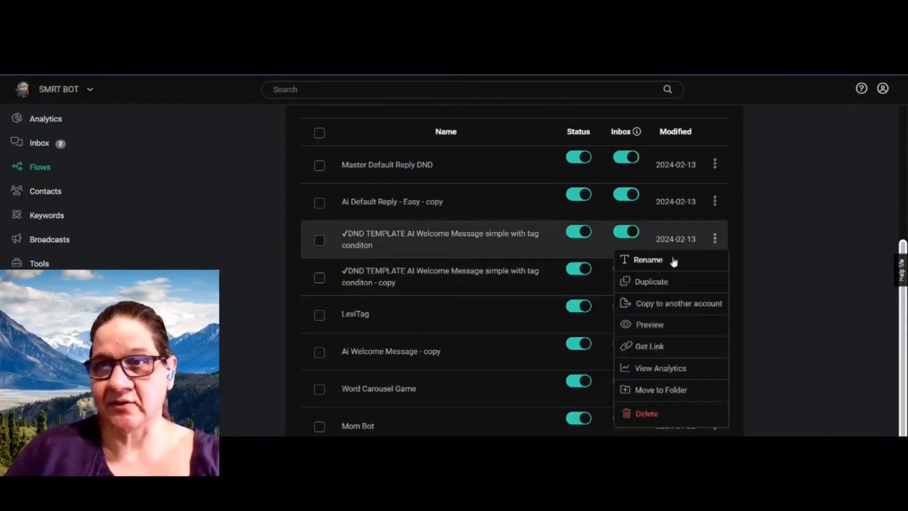
{"action": "left_click", "coordinate": [655, 262]}
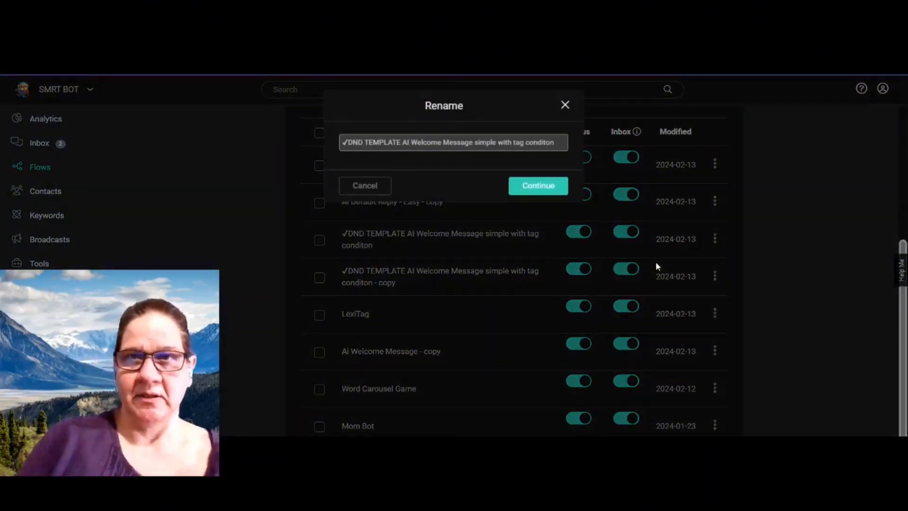
{"action": "left_click_drag", "start_coordinate": [565, 146], "coordinate": [320, 152]}
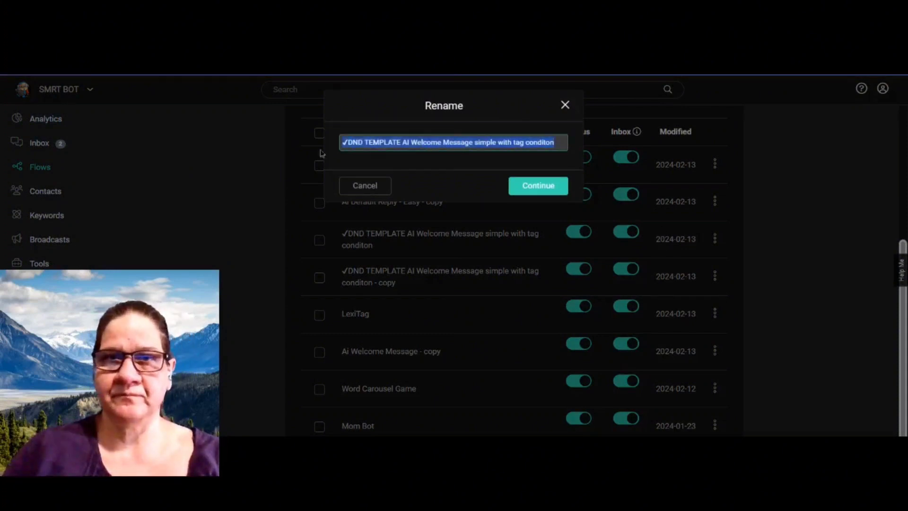
{"action": "type", "text": "Lo"}
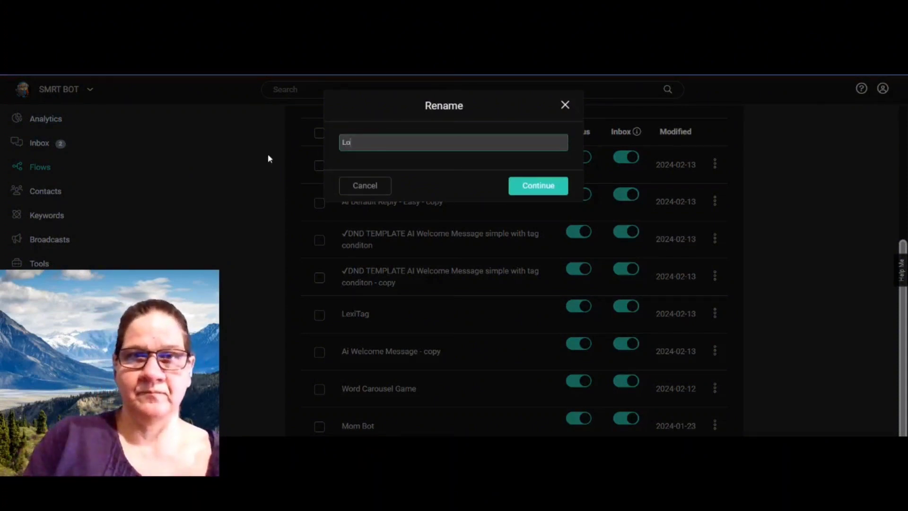
{"action": "type", "text": "cal Busine"}
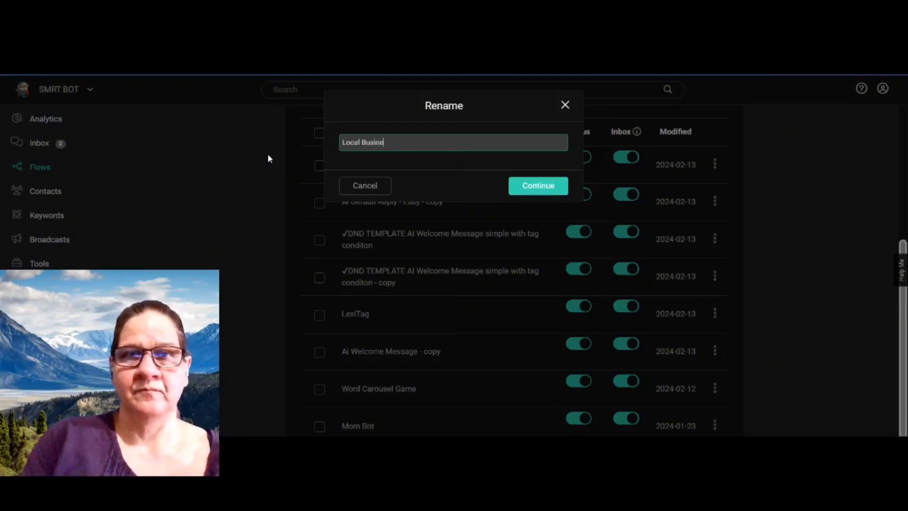
{"action": "type", "text": "ss SEO "}
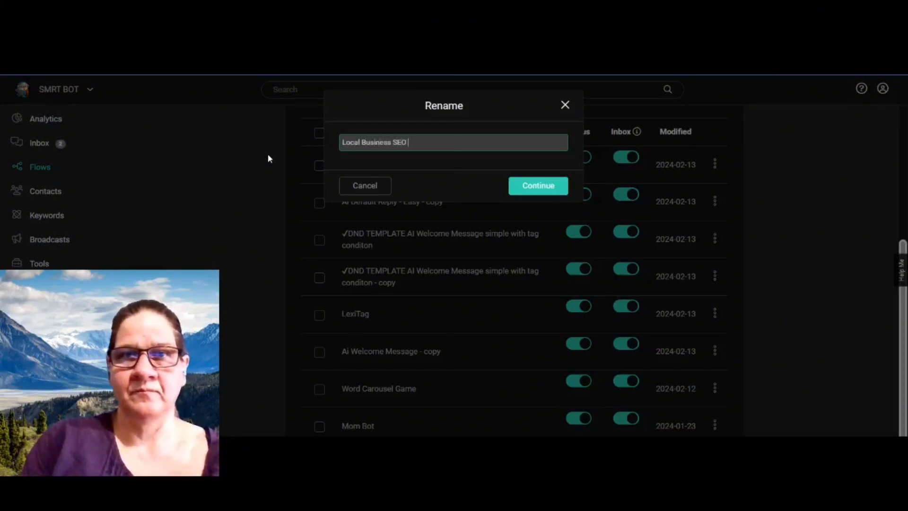
{"action": "type", "text": "DFR DND"}
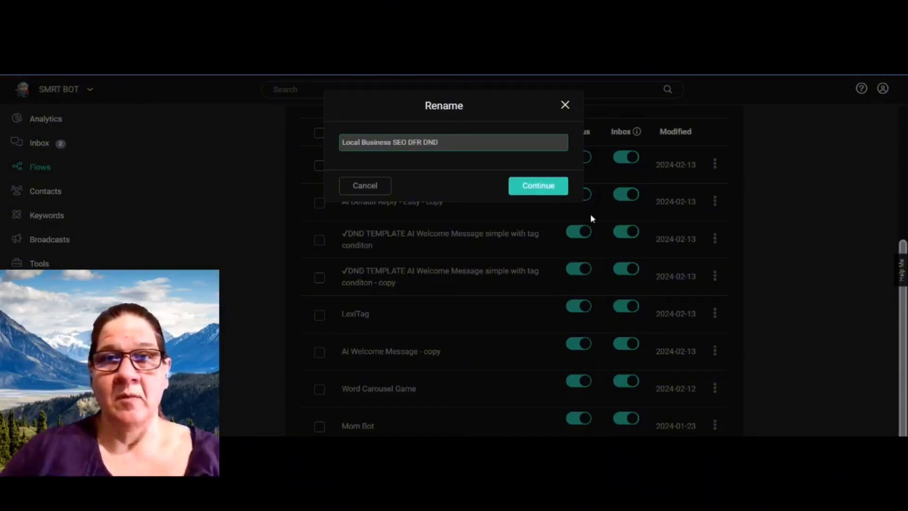
{"action": "left_click", "coordinate": [535, 193]}
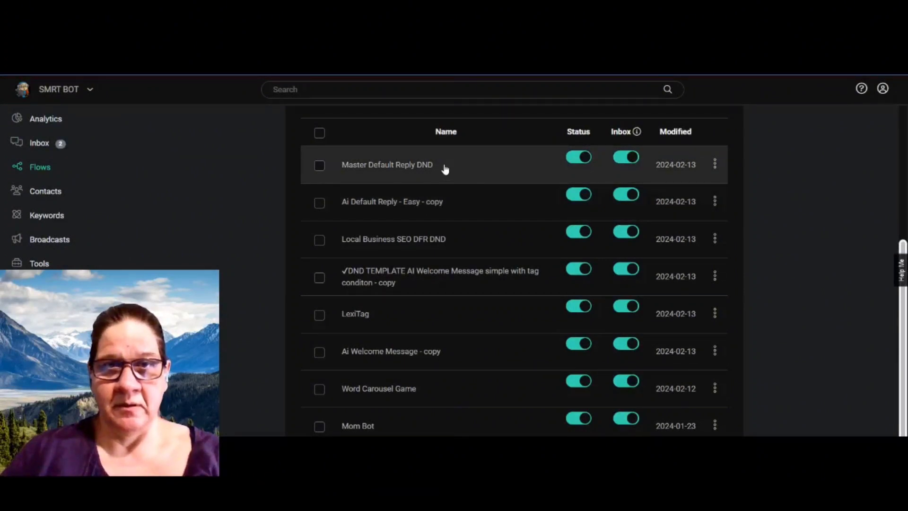
Step: Examine the Ai Default Reply - Easy - copy flow and the copy of the DND TEMPLATE welcome message flow, closing each one
{"action": "left_click", "coordinate": [447, 202]}
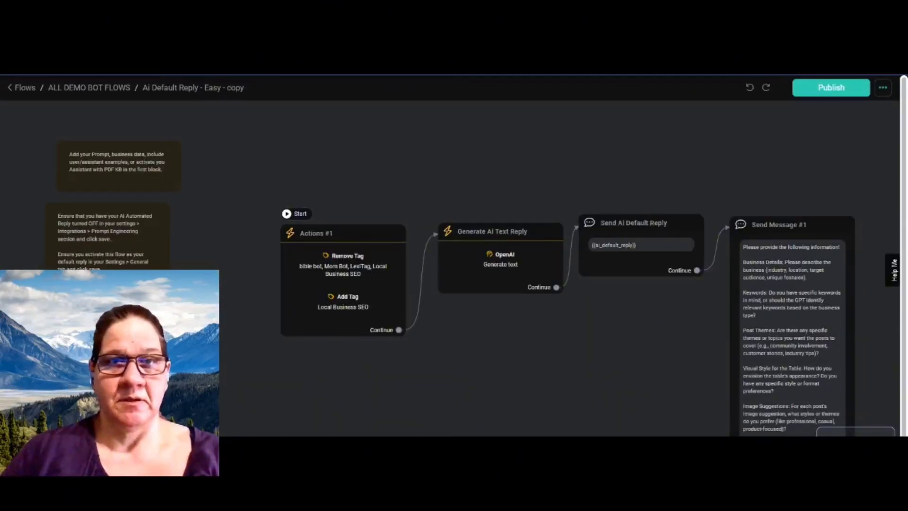
{"action": "key", "text": "ctrl+w"}
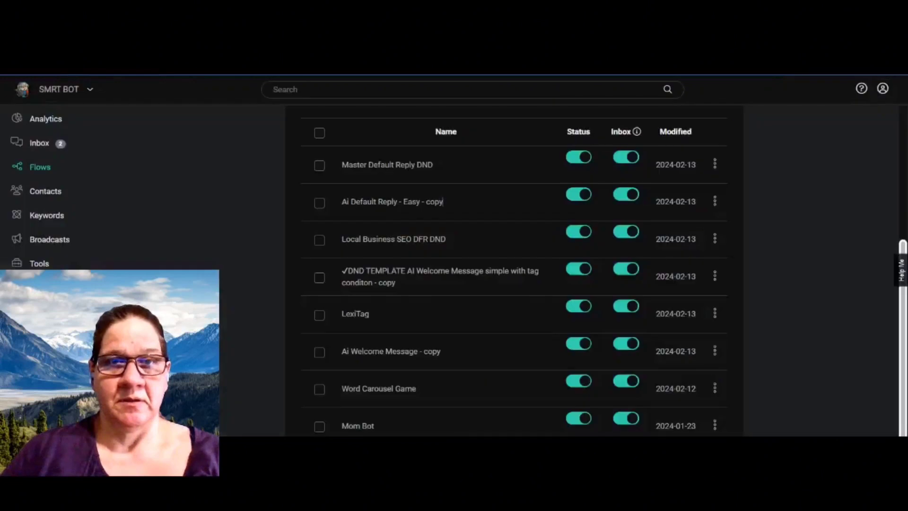
{"action": "left_click", "coordinate": [410, 273]}
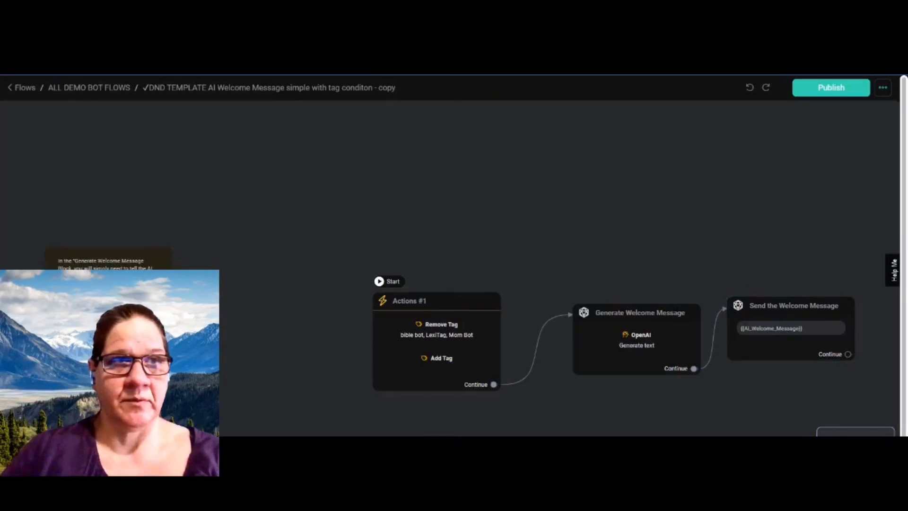
{"action": "key", "text": "ctrl+w"}
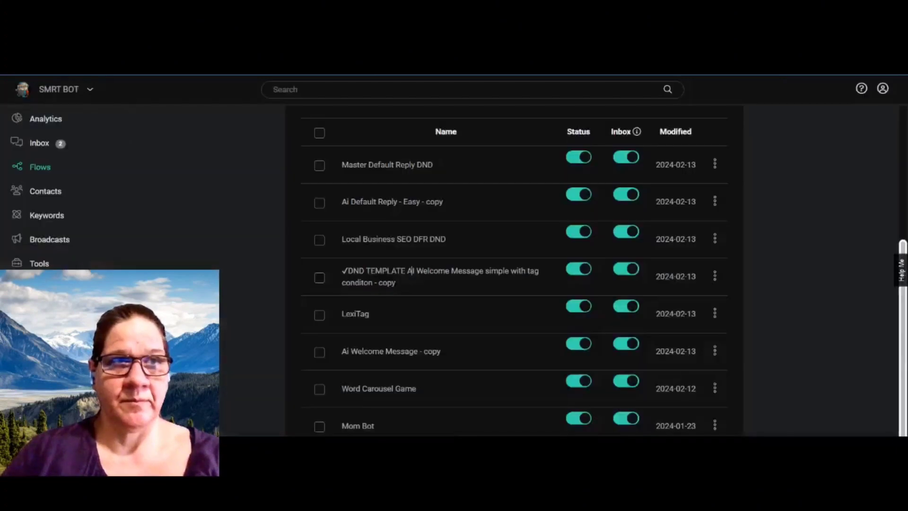
Step: Open the Local Business SEO DFR DND flow and move its Actions #1, Generate Welcome Message and Send the Welcome Message blocks up and left
{"action": "left_click", "coordinate": [404, 245]}
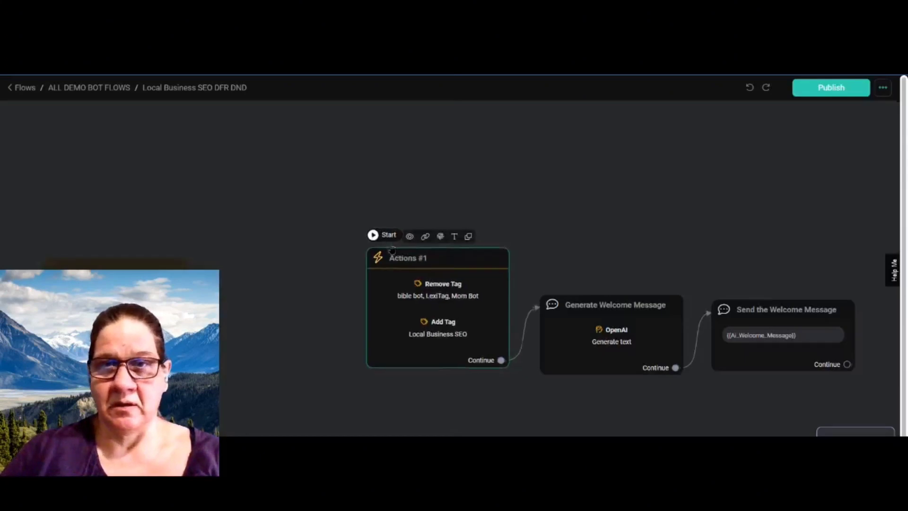
{"action": "left_click_drag", "start_coordinate": [393, 249], "coordinate": [314, 194]}
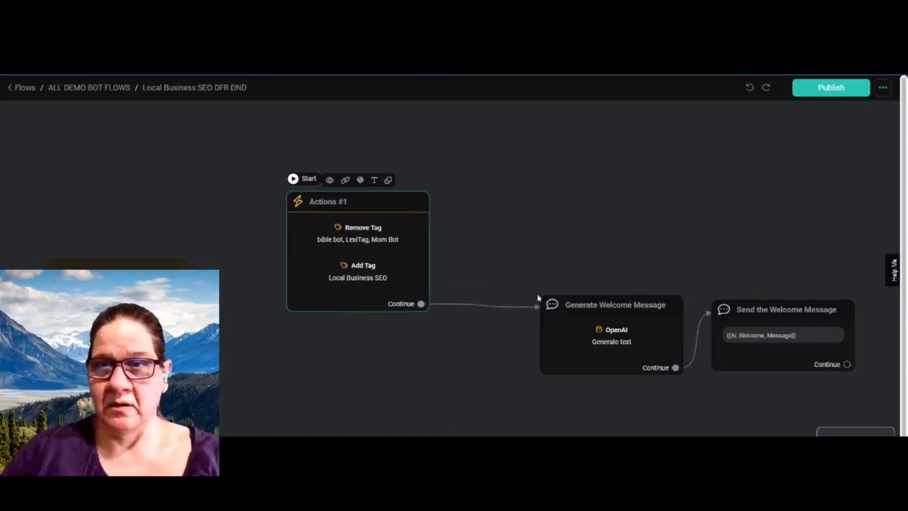
{"action": "left_click_drag", "start_coordinate": [597, 306], "coordinate": [557, 263]}
{"action": "left_click_drag", "start_coordinate": [805, 324], "coordinate": [757, 255]}
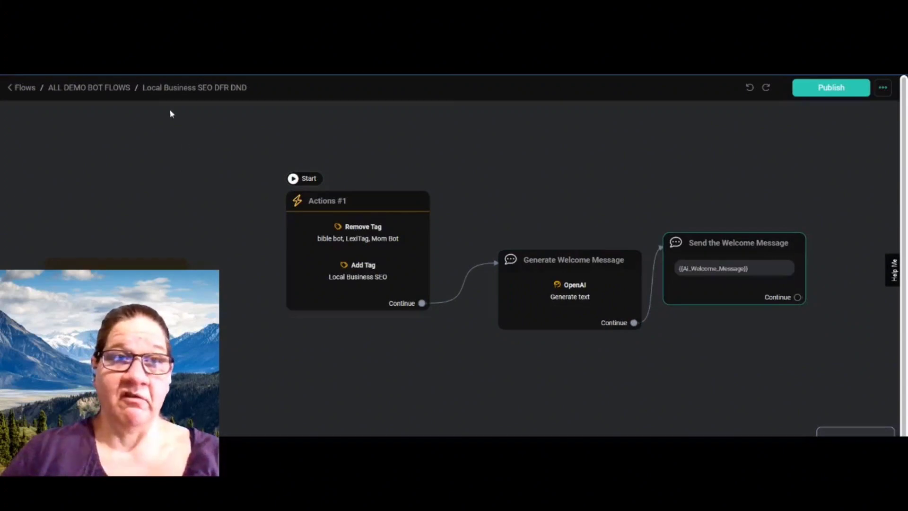
Step: Rename the open Local Business SEO DFR DND flow as Local Business SEO Welcome Message and publish it
{"action": "left_click", "coordinate": [883, 88]}
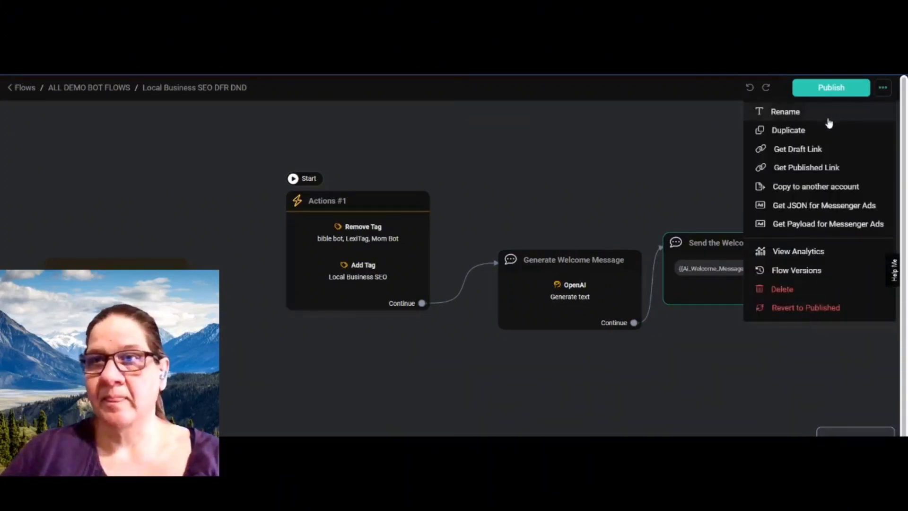
{"action": "left_click", "coordinate": [778, 117]}
{"action": "left_click_drag", "start_coordinate": [475, 141], "coordinate": [1, 166]}
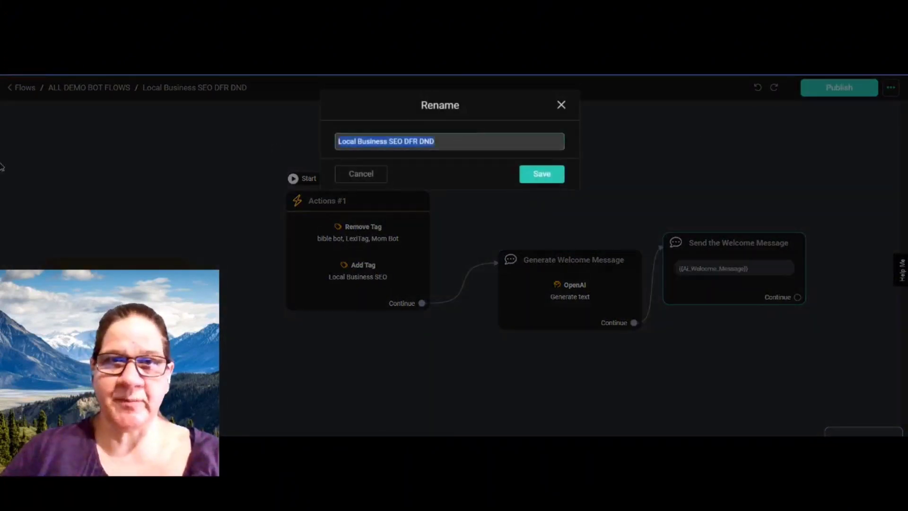
{"action": "key", "text": "Right"}
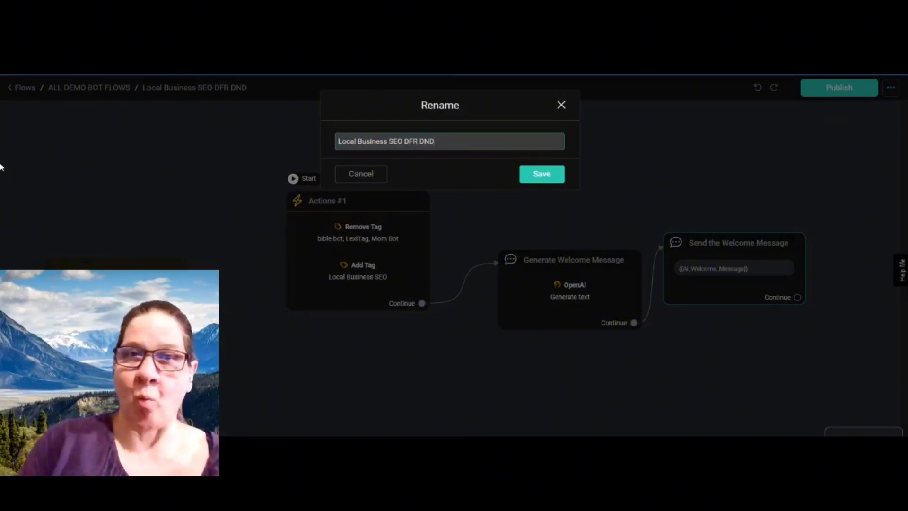
{"action": "key", "text": "BackSpace"}
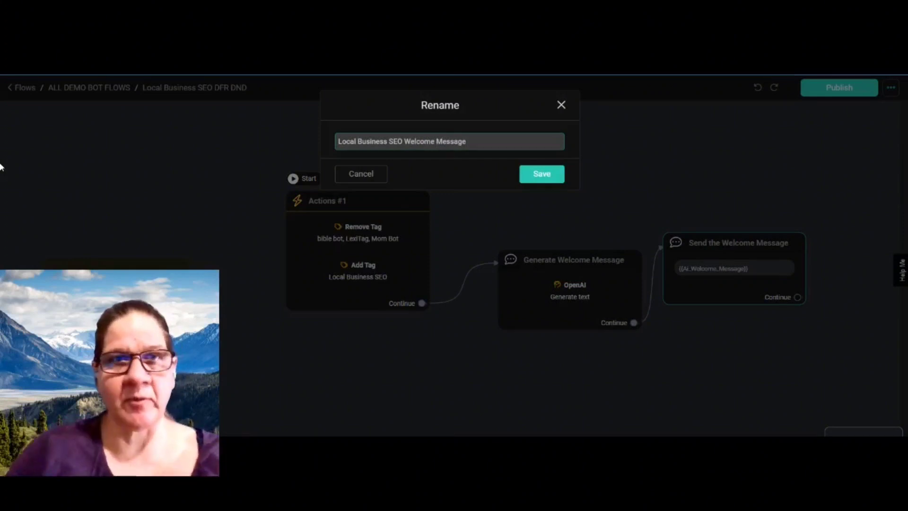
{"action": "left_click", "coordinate": [558, 176]}
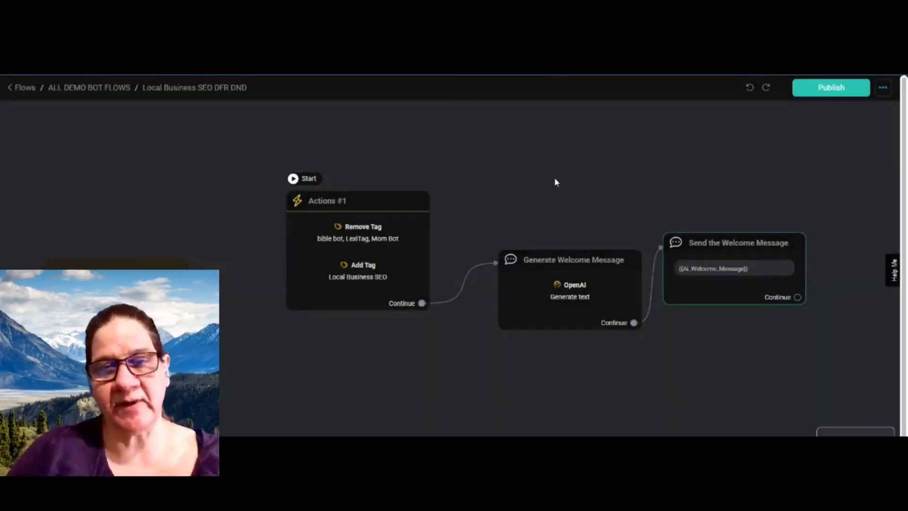
{"action": "left_click", "coordinate": [811, 101]}
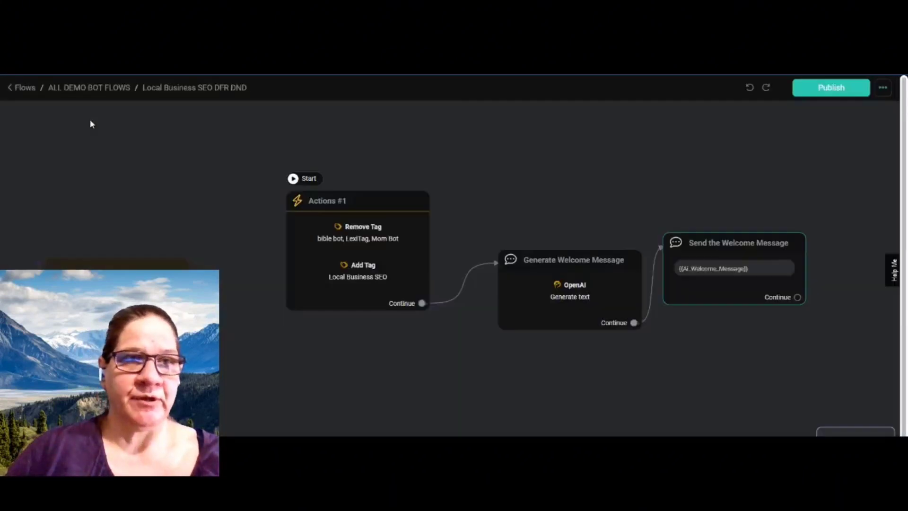
Step: Open the Ai Default Reply - Easy - copy flow from the ALL DEMO BOT FLOWS folder and publish it
{"action": "left_click", "coordinate": [100, 89]}
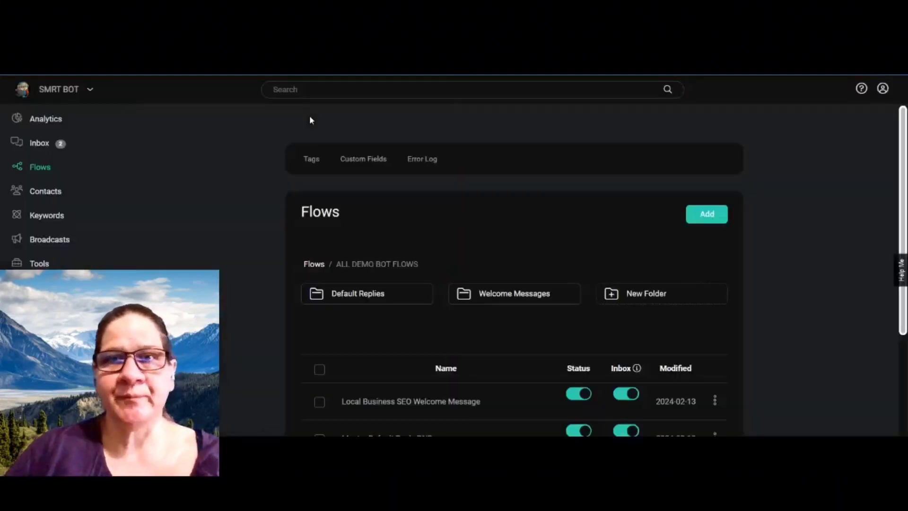
{"action": "scroll", "coordinate": [407, 293], "scroll_direction": "down", "scroll_amount": 3}
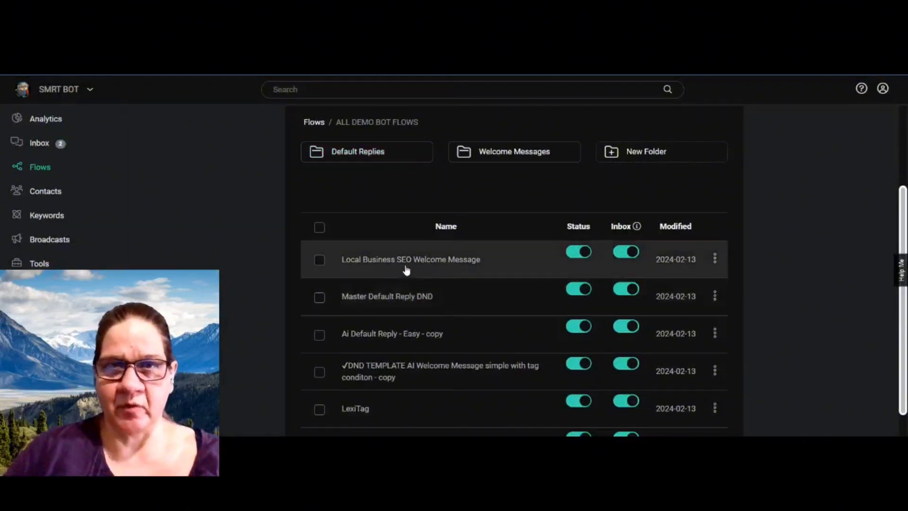
{"action": "scroll", "coordinate": [405, 270], "scroll_direction": "down", "scroll_amount": 2}
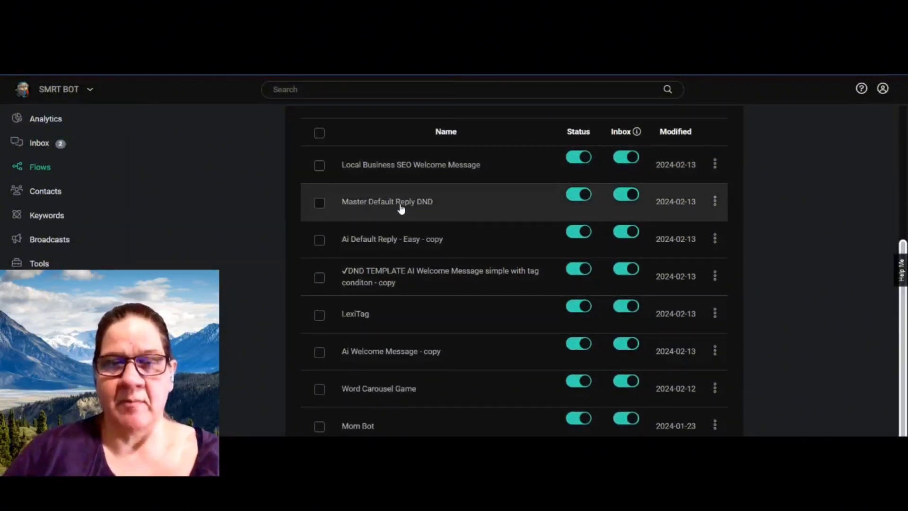
{"action": "left_click", "coordinate": [398, 239]}
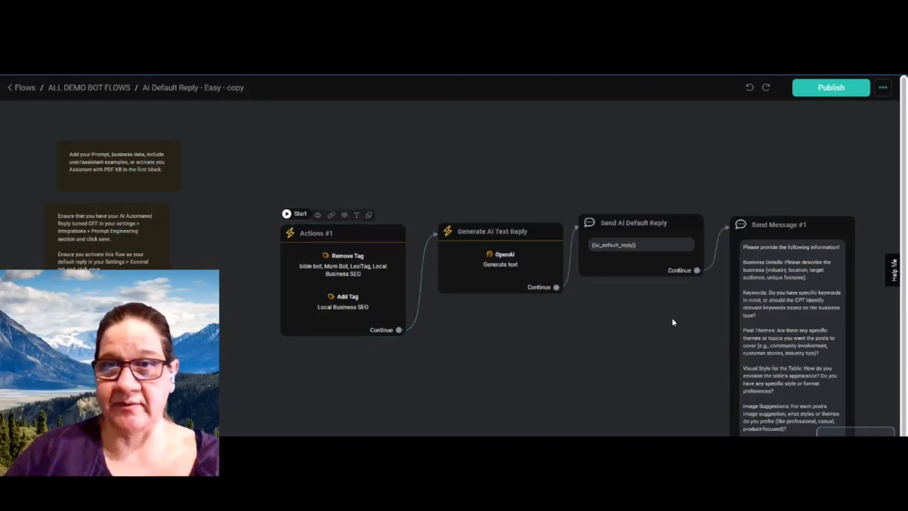
{"action": "left_click_drag", "start_coordinate": [672, 318], "coordinate": [571, 257]}
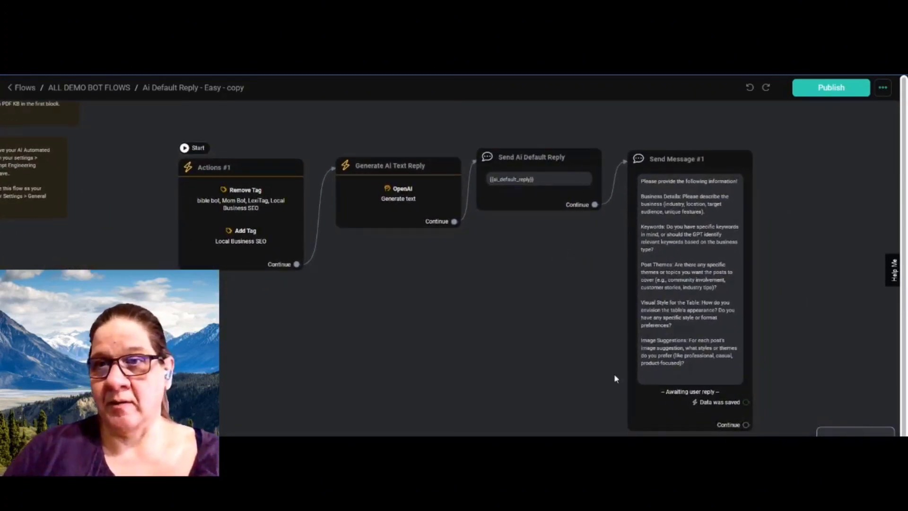
{"action": "left_click", "coordinate": [835, 94]}
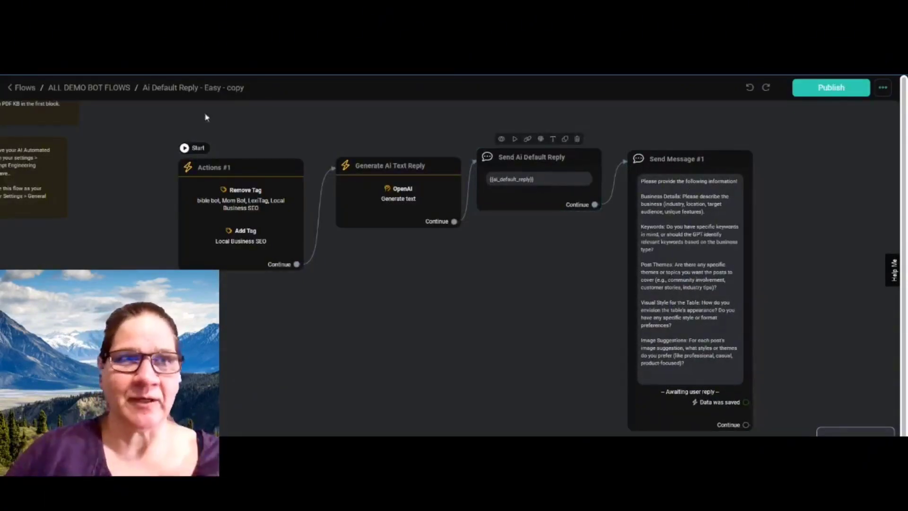
Step: Start a new entry point link and name it LOCALBUSINESSSEO
{"action": "left_click", "coordinate": [28, 90]}
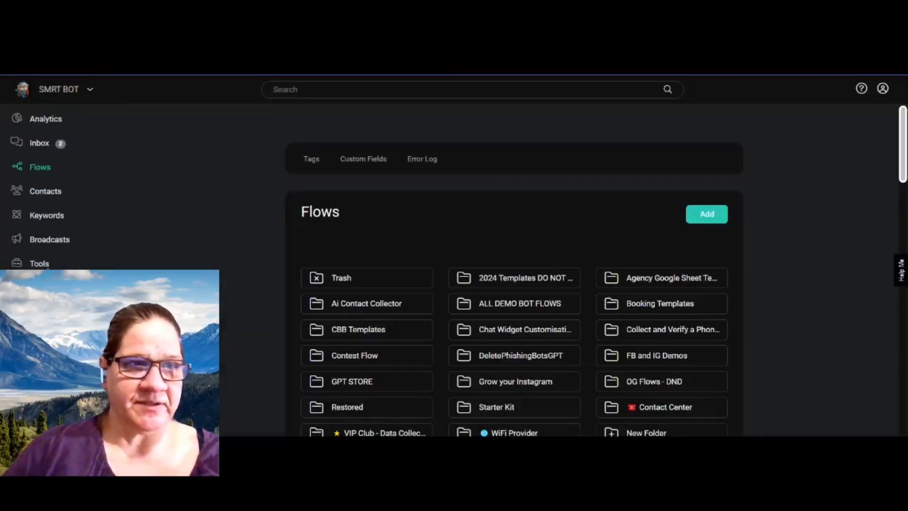
{"action": "left_click", "coordinate": [39, 264]}
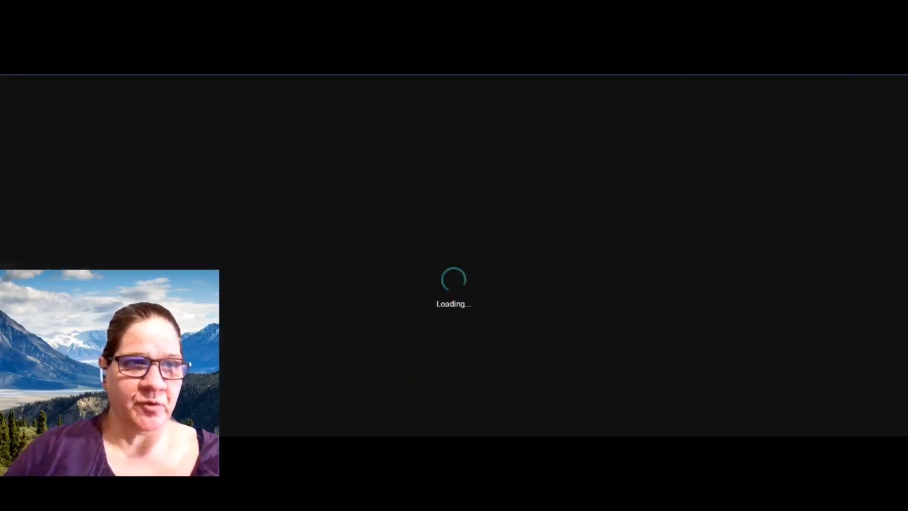
{"action": "scroll", "coordinate": [607, 328], "scroll_direction": "down", "scroll_amount": 3}
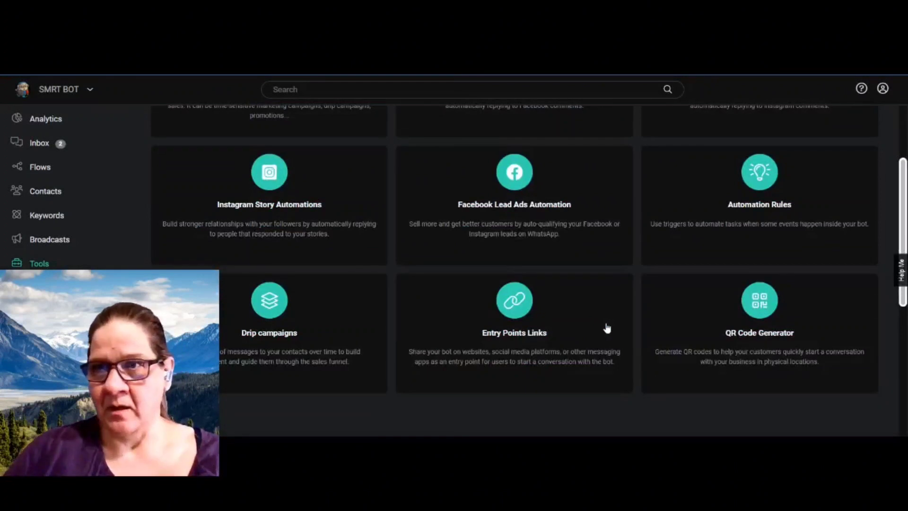
{"action": "left_click", "coordinate": [494, 336]}
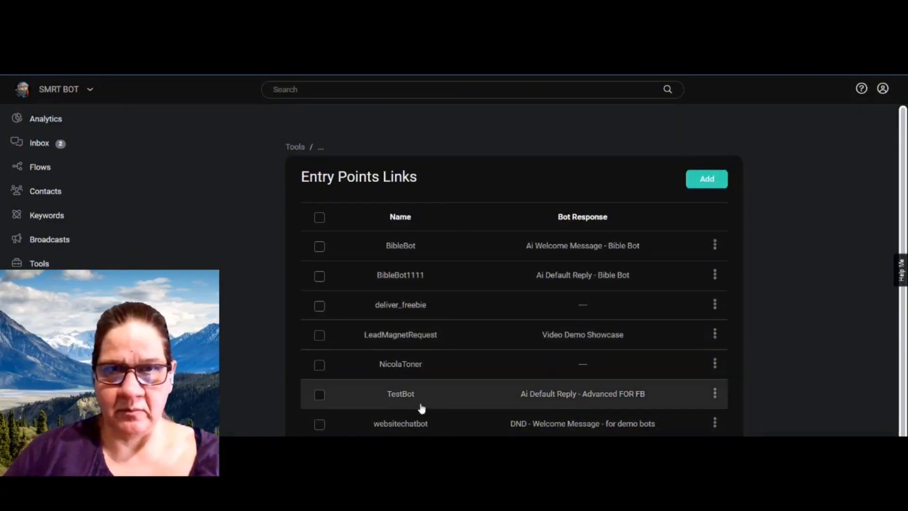
{"action": "left_click", "coordinate": [712, 181]}
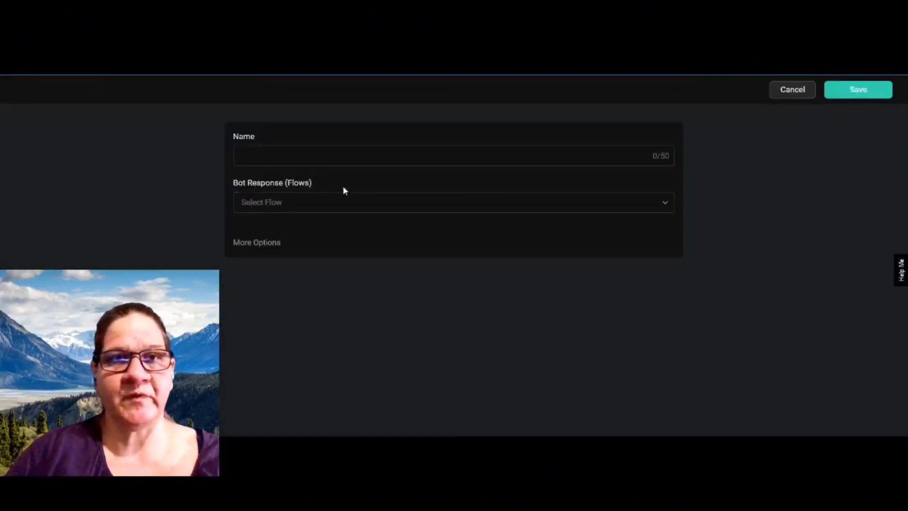
{"action": "left_click", "coordinate": [336, 162]}
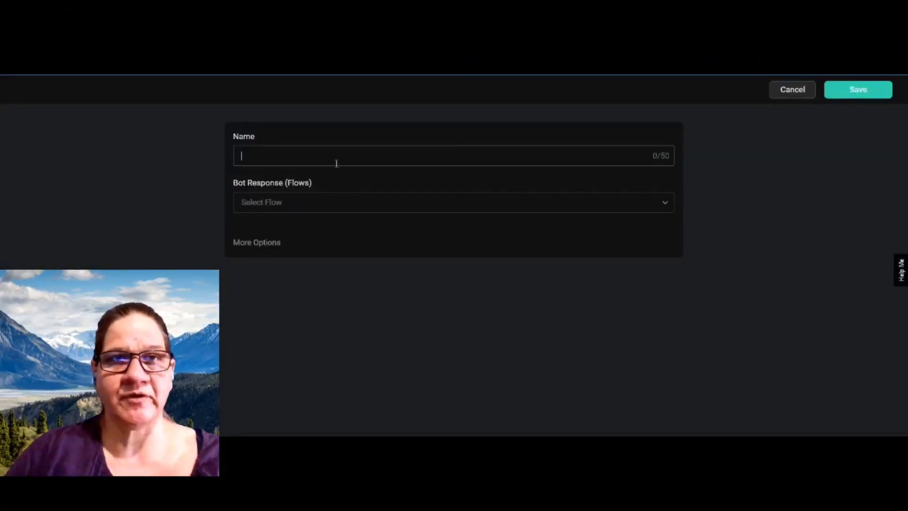
{"action": "type", "text": "LOCALBU"}
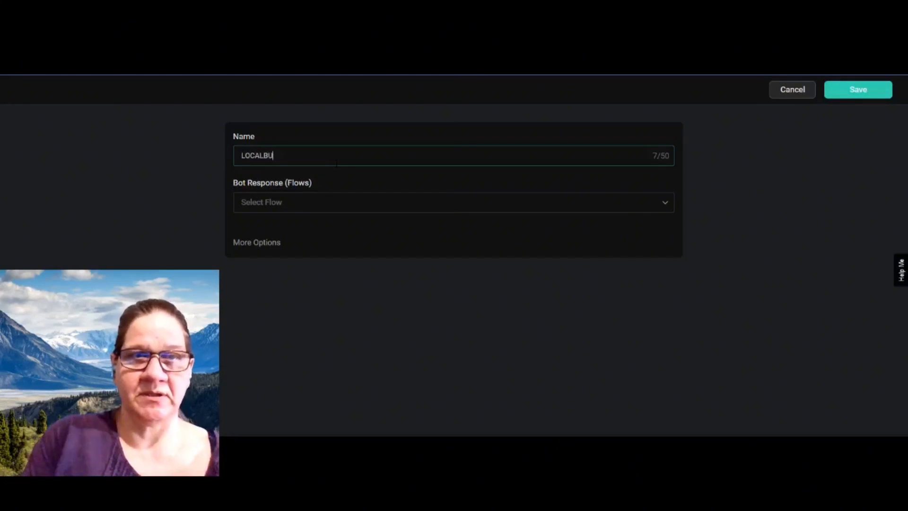
{"action": "type", "text": "SINESSSEO"}
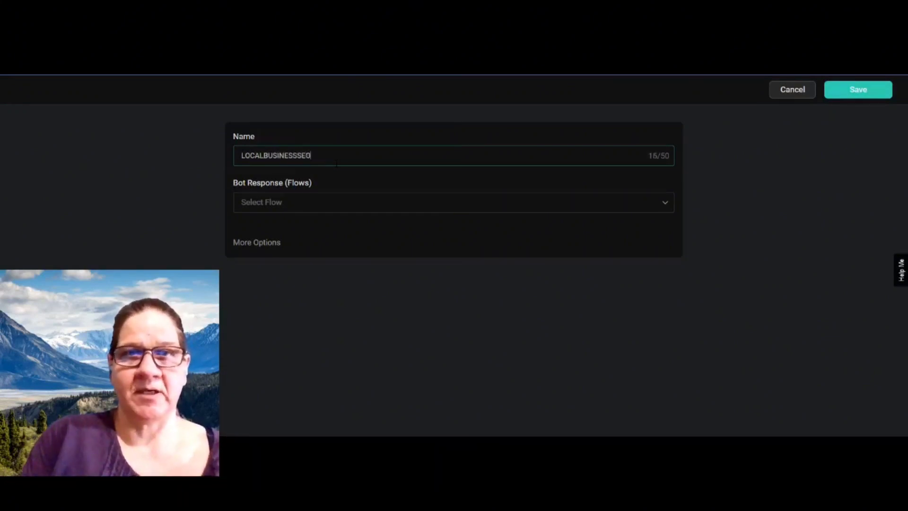
Step: Set the entry point link's bot response to the Local Business SEO Welcome Message flow and save the link
{"action": "left_click", "coordinate": [322, 201]}
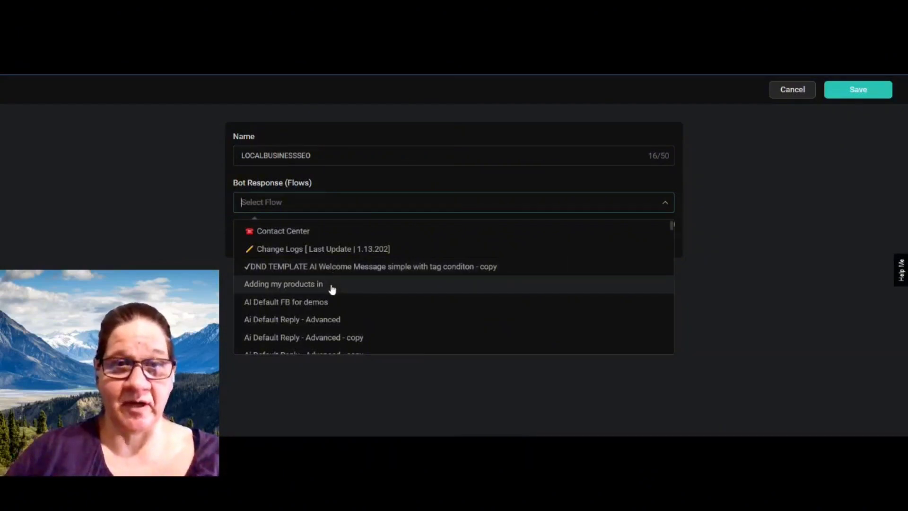
{"action": "scroll", "coordinate": [333, 289], "scroll_direction": "down", "scroll_amount": 10}
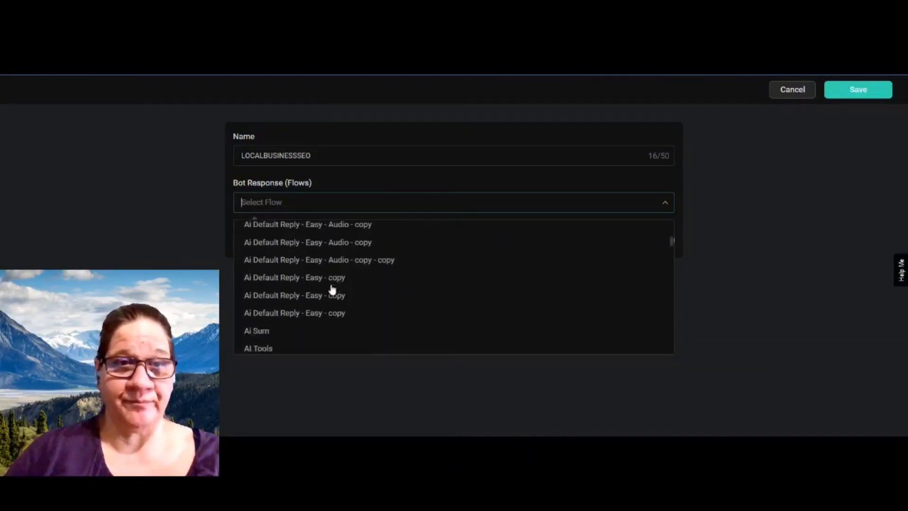
{"action": "scroll", "coordinate": [333, 289], "scroll_direction": "down", "scroll_amount": 10}
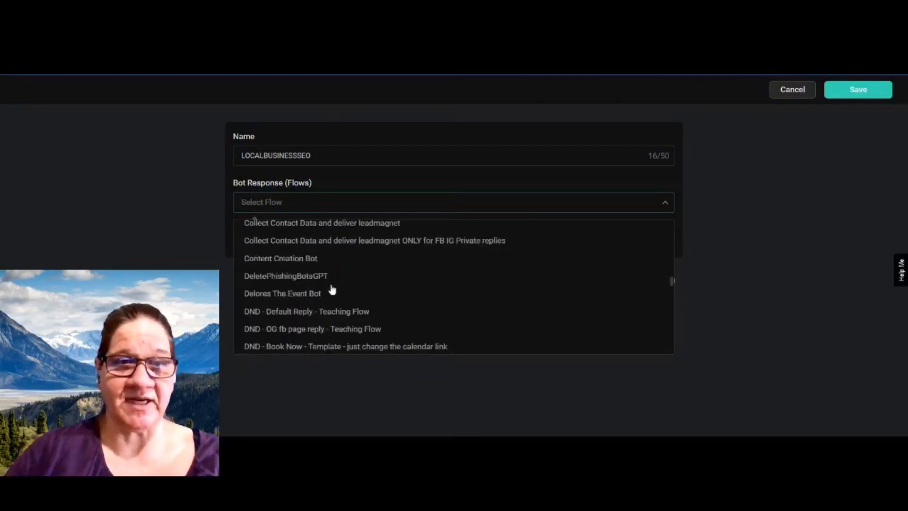
{"action": "scroll", "coordinate": [332, 289], "scroll_direction": "down", "scroll_amount": 10}
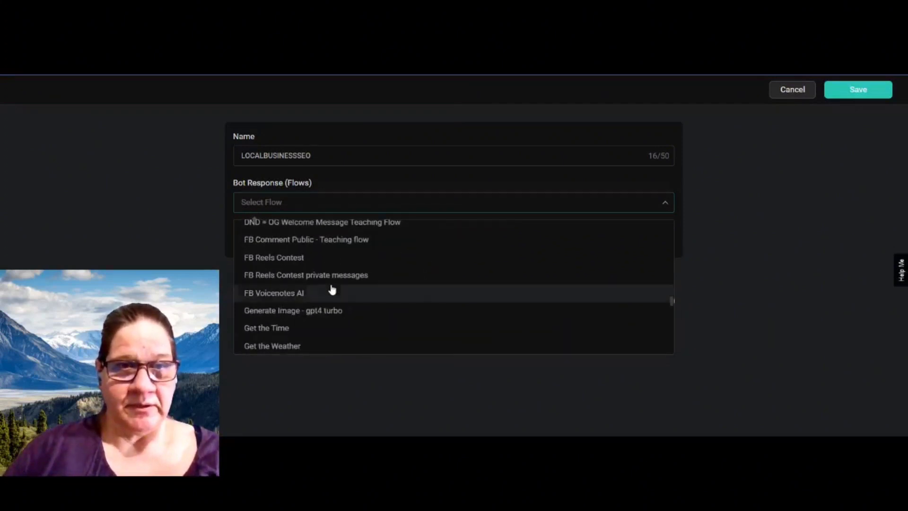
{"action": "scroll", "coordinate": [332, 289], "scroll_direction": "down", "scroll_amount": 5}
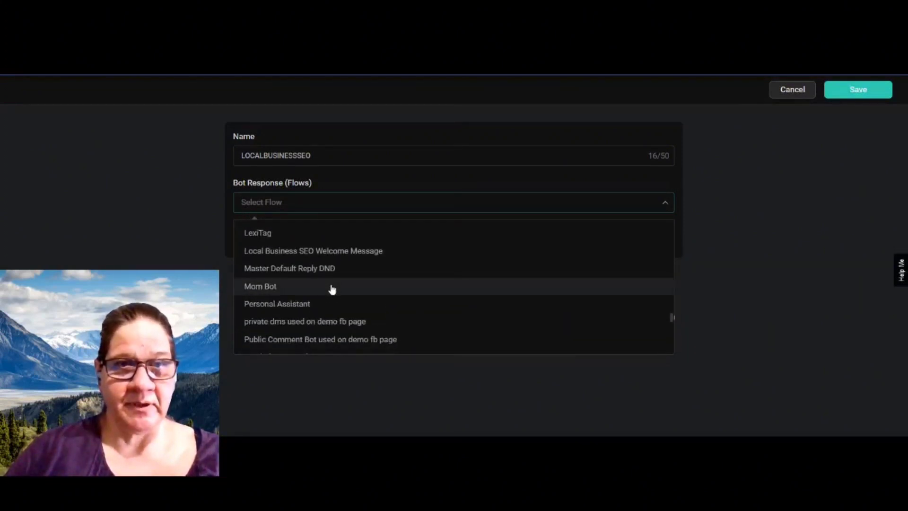
{"action": "left_click", "coordinate": [331, 253]}
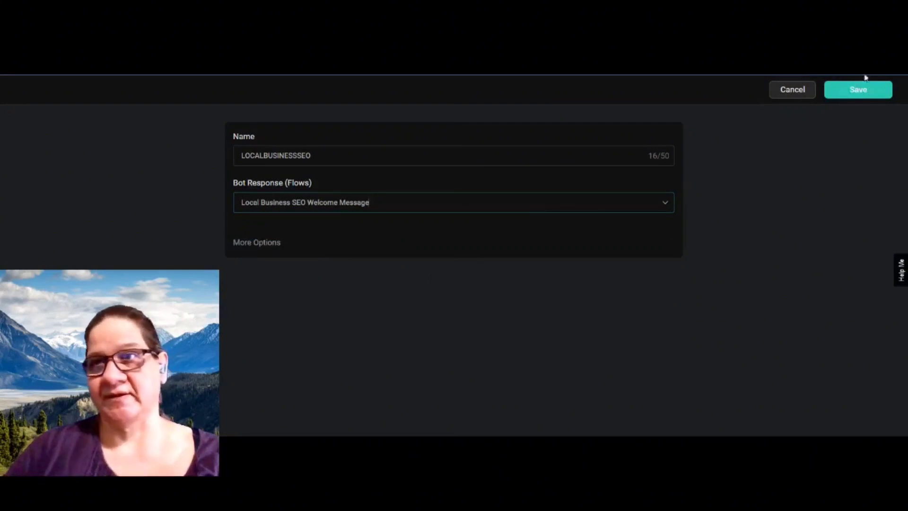
{"action": "left_click", "coordinate": [857, 90]}
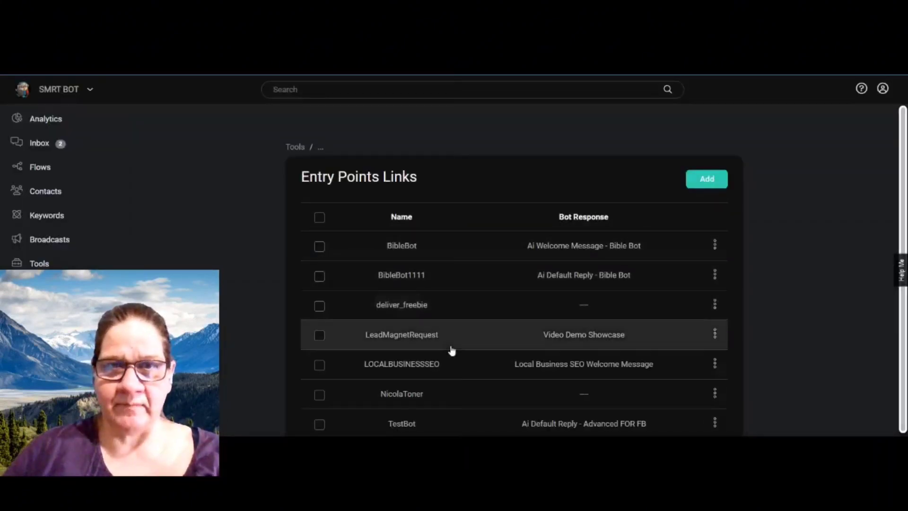
Step: Copy the WebChat link of the LOCALBUSINESSSEO entry point and close the link dialog
{"action": "left_click", "coordinate": [714, 365]}
{"action": "left_click", "coordinate": [697, 387]}
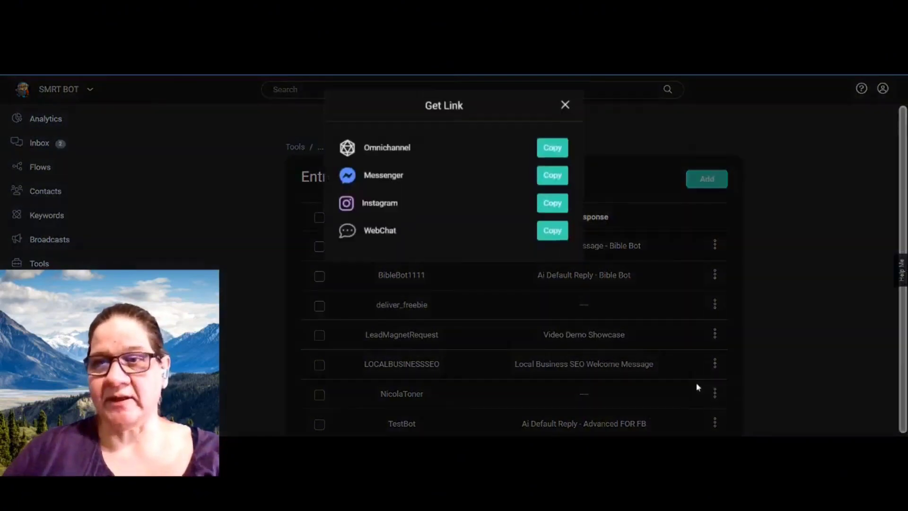
{"action": "left_click", "coordinate": [548, 235]}
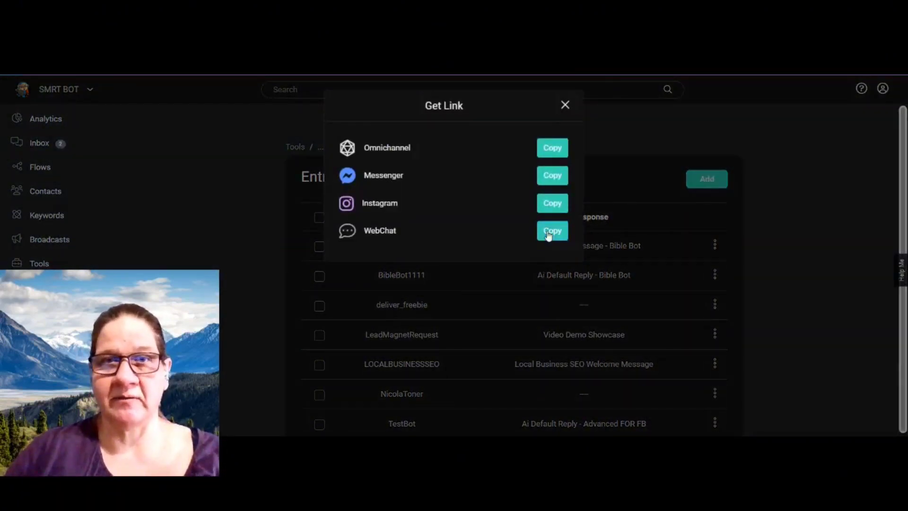
{"action": "left_click", "coordinate": [566, 105]}
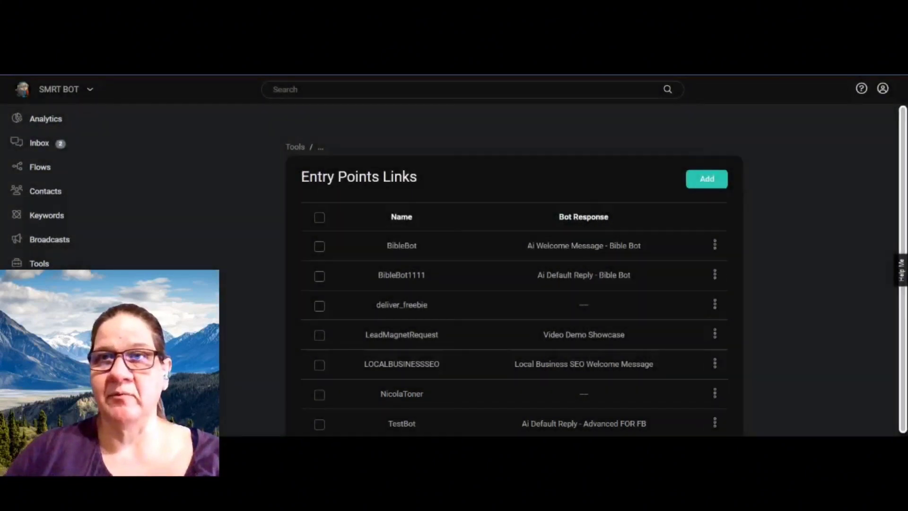
Step: Load the copied WebChat link in a new browser tab with &lc=0 at the end of the address
{"action": "key", "text": "ctrl+t"}
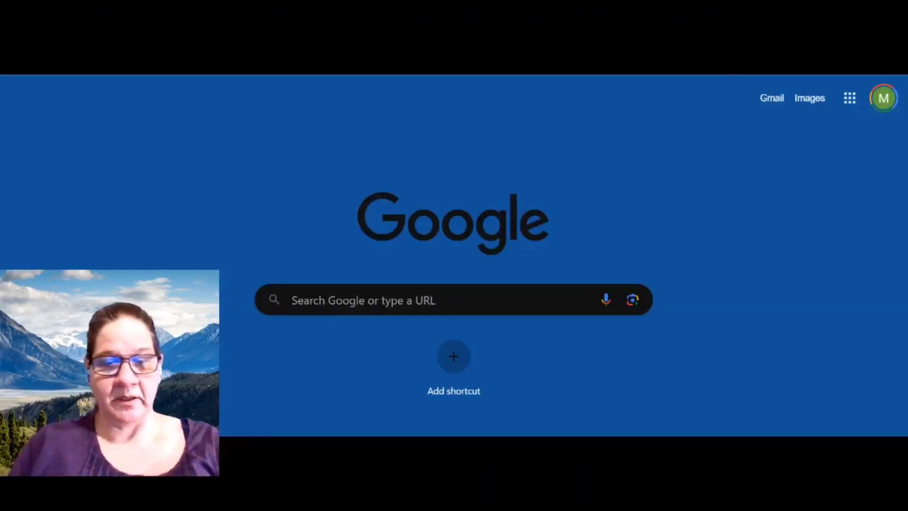
{"action": "key", "text": "ctrl+v"}
{"action": "type", "text": "&lc="}
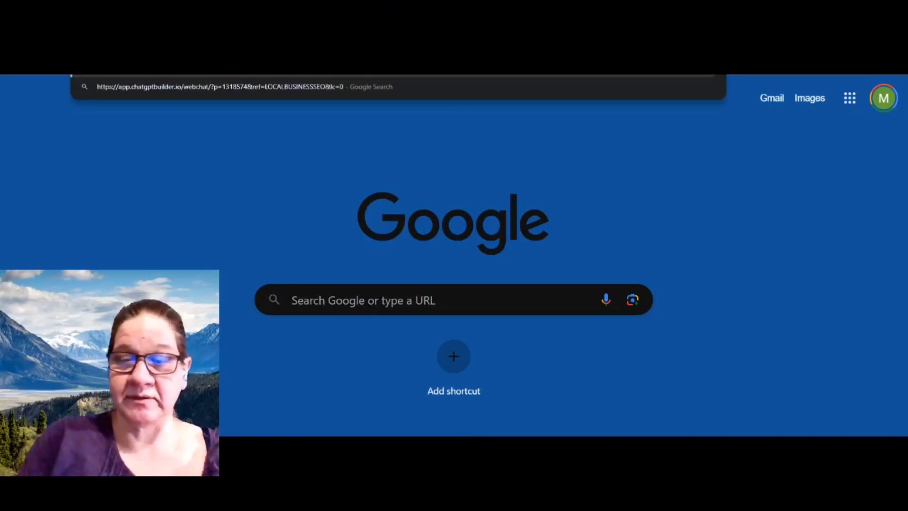
{"action": "key", "text": "Return"}
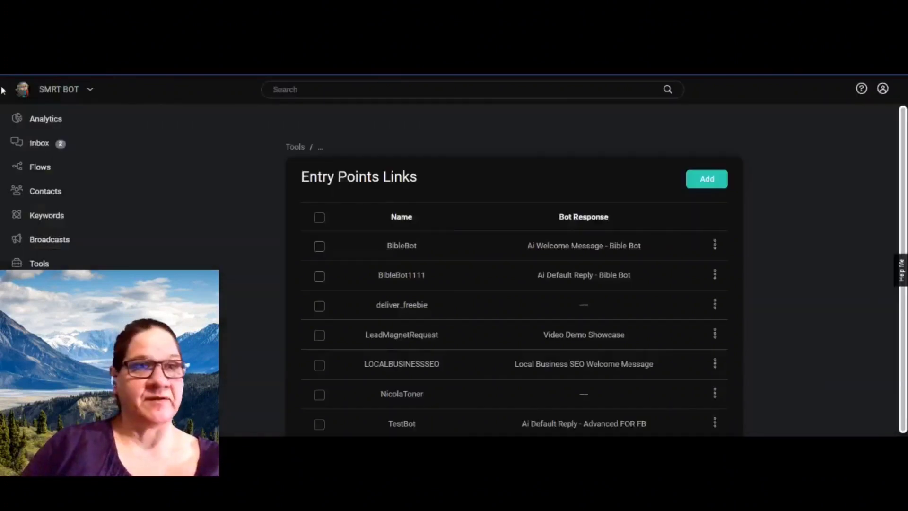
Step: Open the Local Business SEO Welcome Message flow from the ALL DEMO BOT FLOWS folder
{"action": "left_click", "coordinate": [45, 171]}
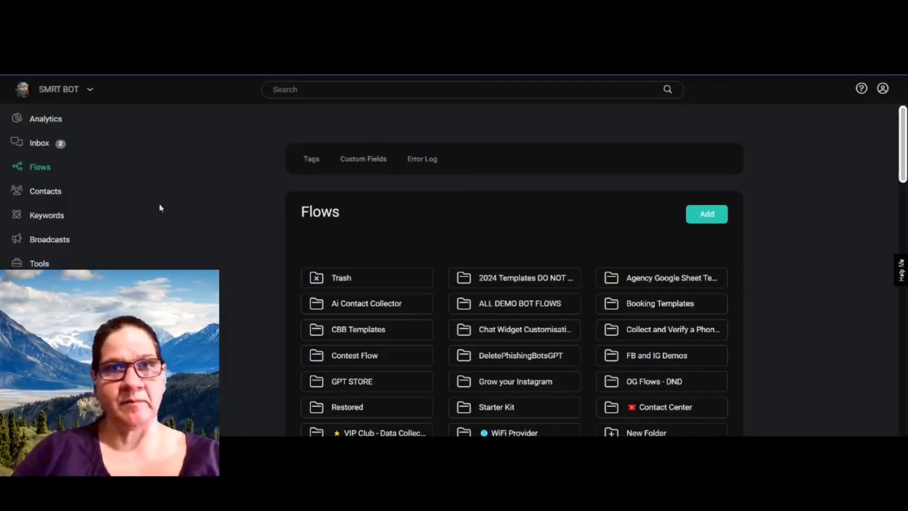
{"action": "left_click", "coordinate": [522, 304]}
{"action": "scroll", "coordinate": [523, 304], "scroll_direction": "down", "scroll_amount": 3}
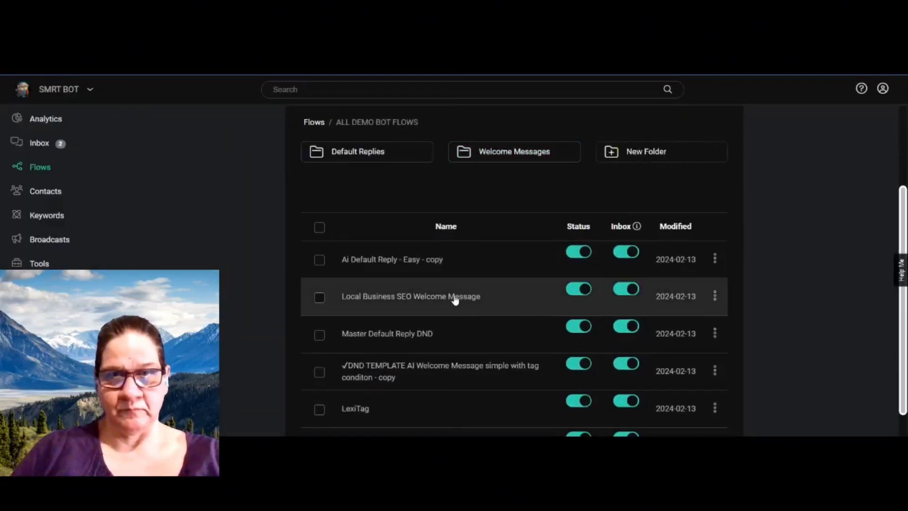
{"action": "left_click", "coordinate": [455, 300]}
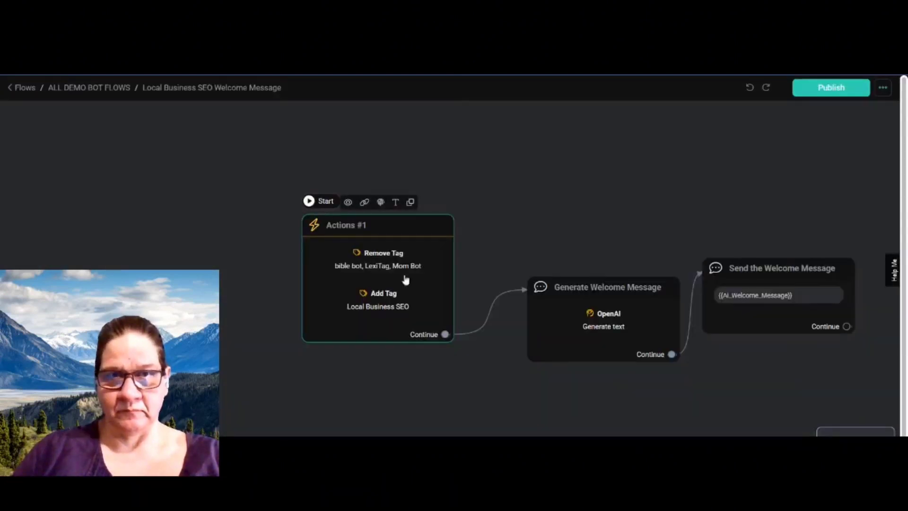
{"action": "left_click_drag", "start_coordinate": [515, 236], "coordinate": [401, 203]}
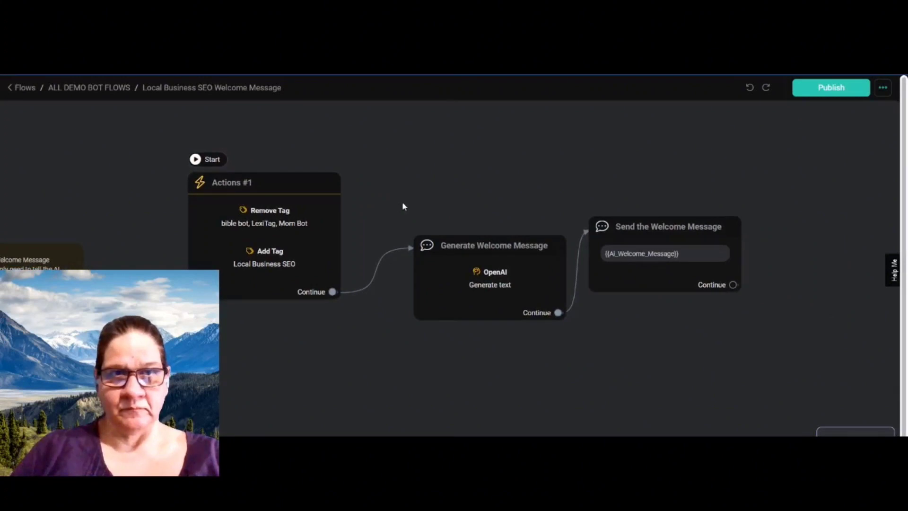
Step: Review the OpenAI prompt in the Generate Welcome Message block and publish the flow
{"action": "left_click", "coordinate": [496, 277]}
{"action": "left_click", "coordinate": [98, 214]}
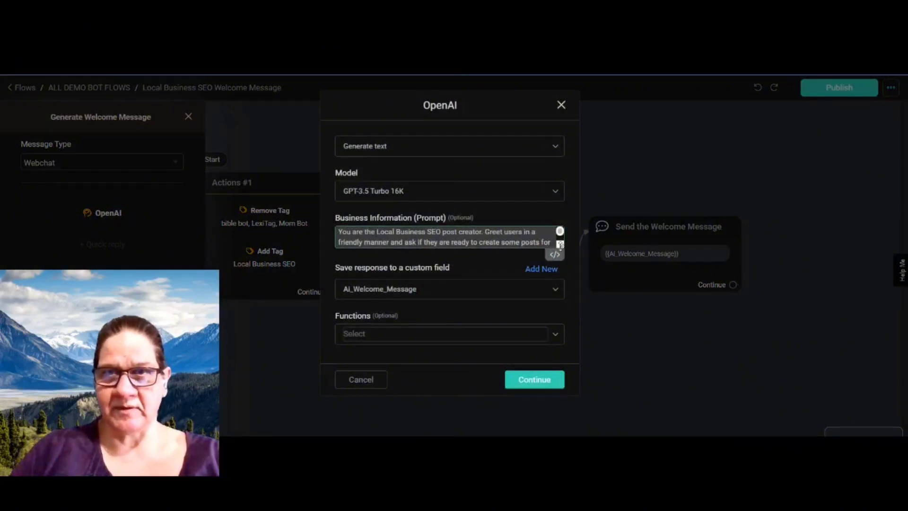
{"action": "left_click_drag", "start_coordinate": [560, 244], "coordinate": [557, 351]}
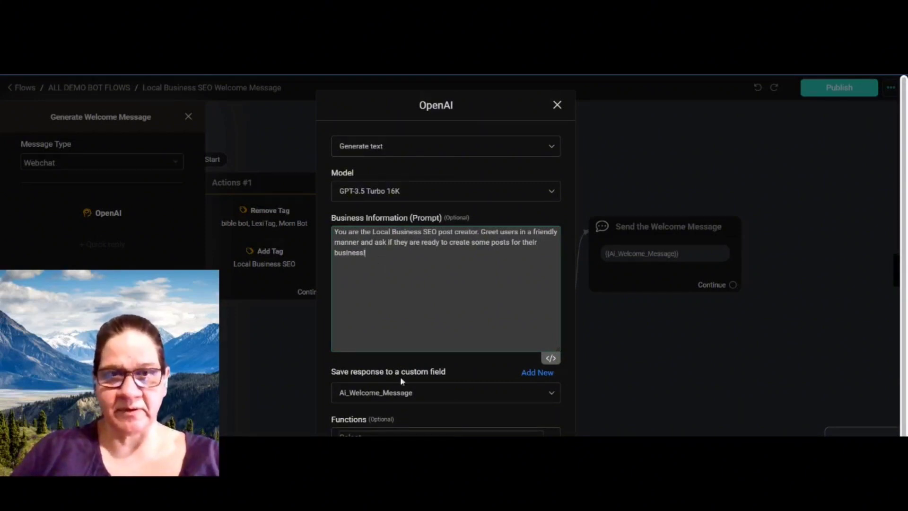
{"action": "scroll", "coordinate": [400, 386], "scroll_direction": "down", "scroll_amount": 1}
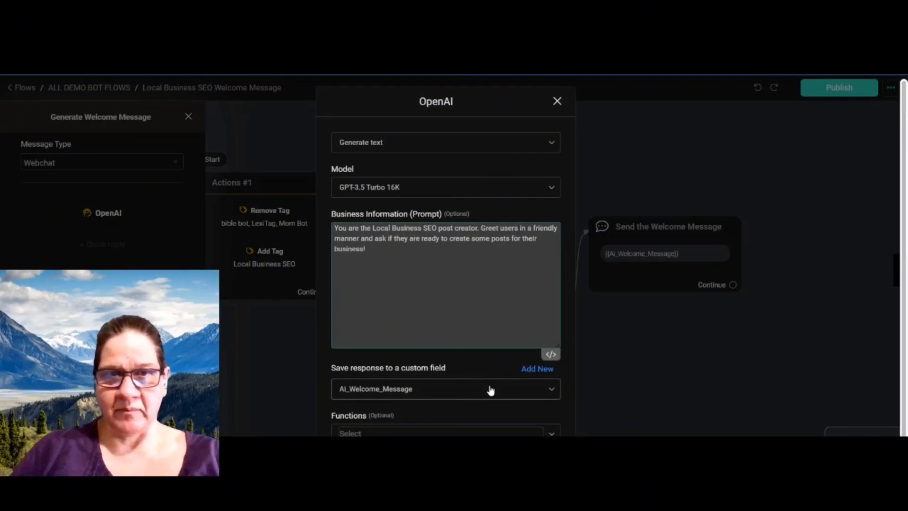
{"action": "left_click", "coordinate": [642, 331]}
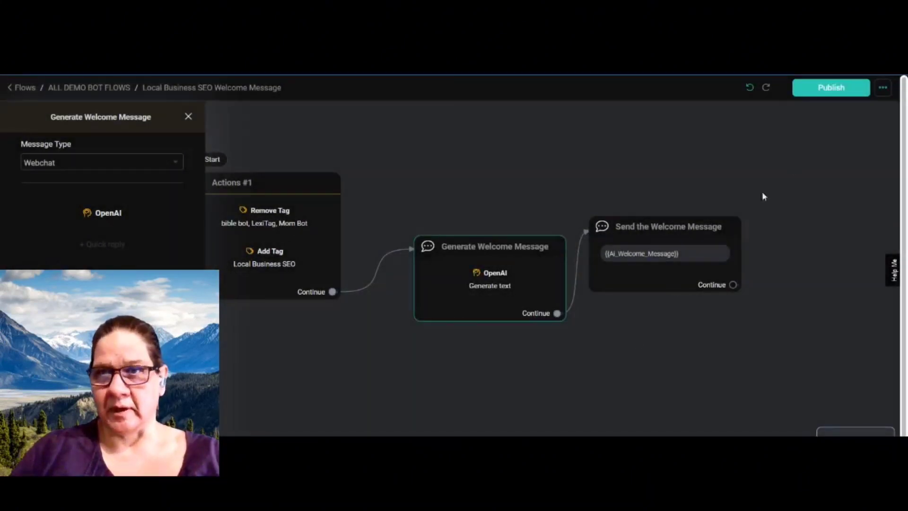
{"action": "left_click", "coordinate": [823, 94]}
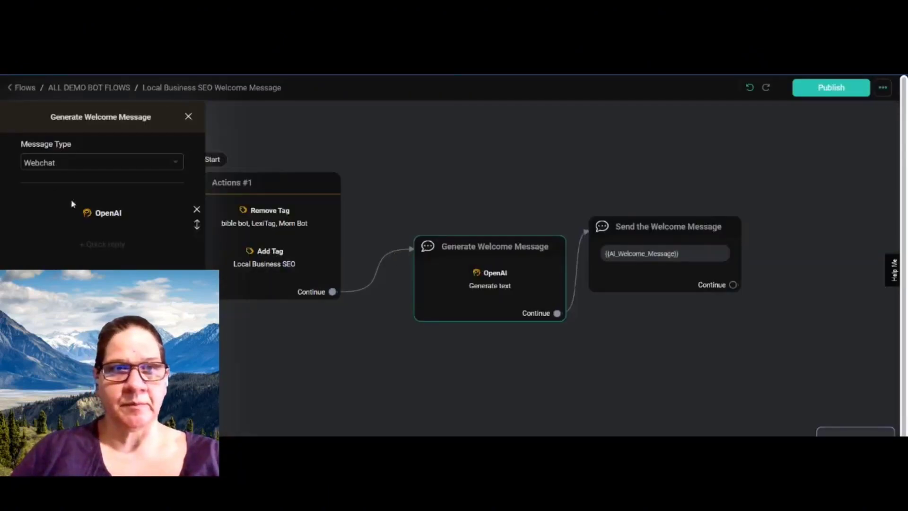
Step: Return to the ALL DEMO BOT FLOWS folder and open the Ai Default Reply - Easy - copy flow
{"action": "left_click", "coordinate": [25, 93]}
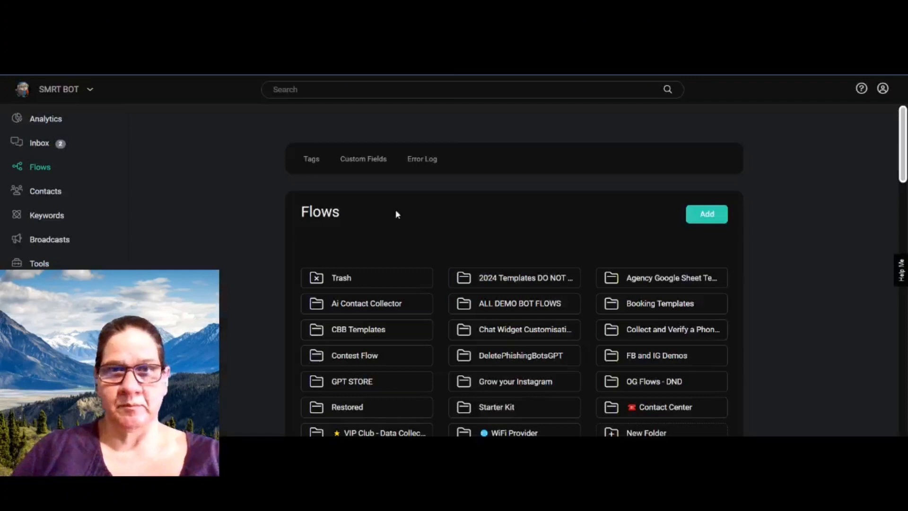
{"action": "left_click", "coordinate": [515, 301]}
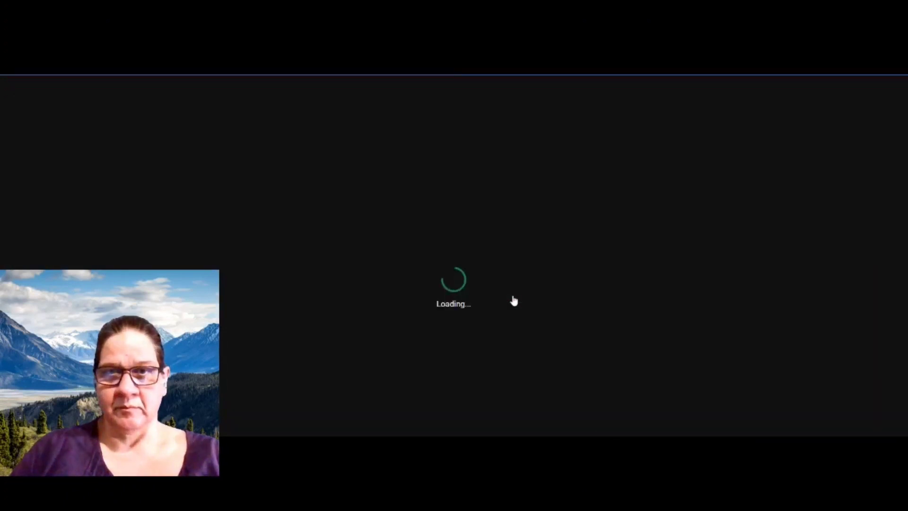
{"action": "scroll", "coordinate": [484, 331], "scroll_direction": "down", "scroll_amount": 3}
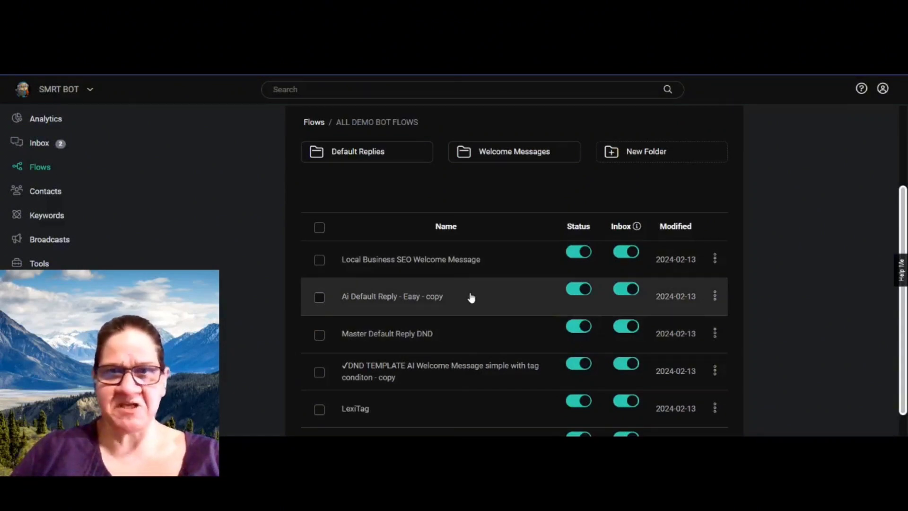
{"action": "left_click", "coordinate": [384, 297]}
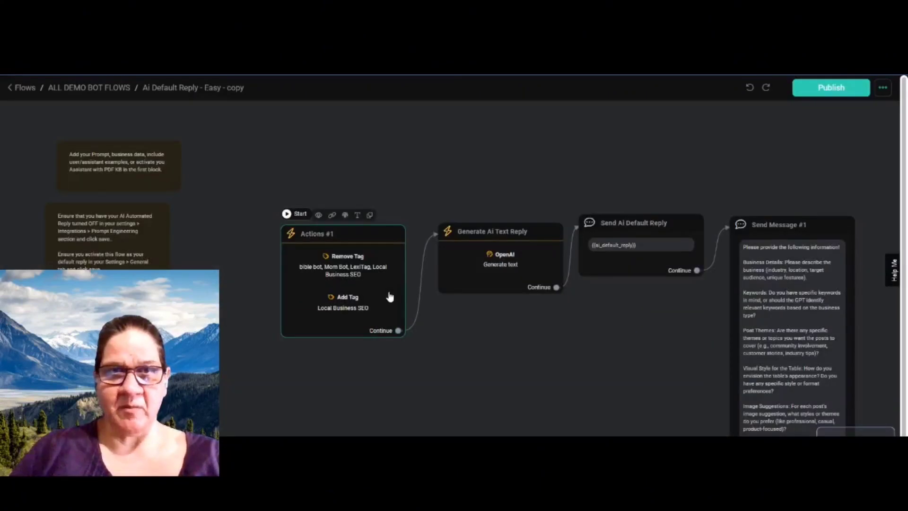
Step: Reposition the Actions #1 and Generate Ai Text Reply blocks higher on the canvas and publish the default reply flow
{"action": "left_click_drag", "start_coordinate": [375, 251], "coordinate": [294, 198]}
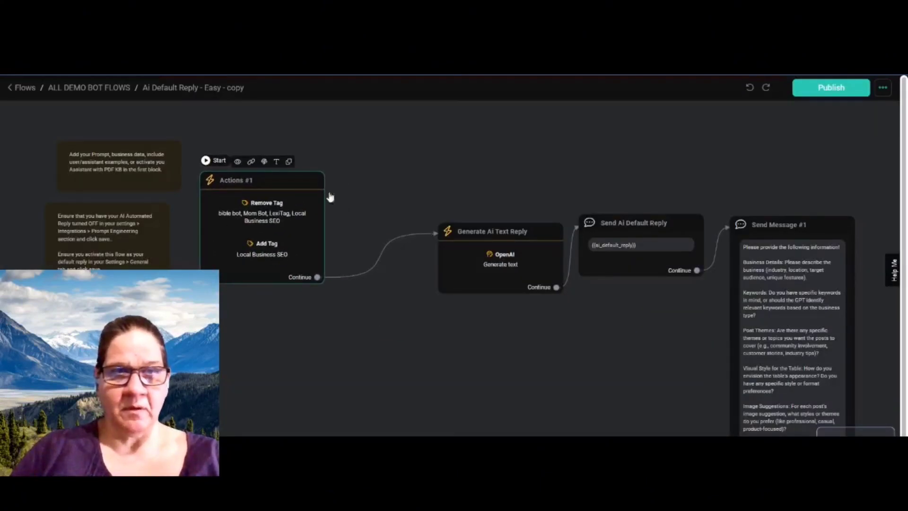
{"action": "left_click", "coordinate": [835, 92]}
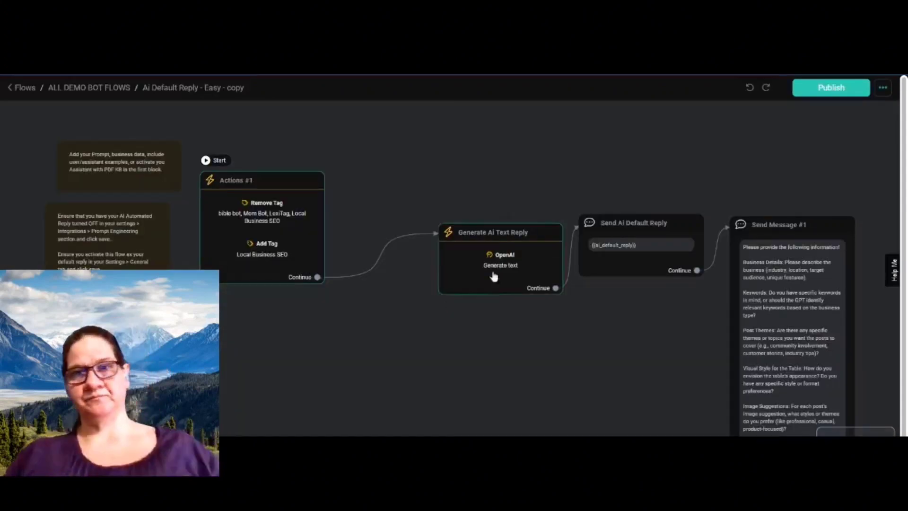
{"action": "left_click_drag", "start_coordinate": [504, 239], "coordinate": [464, 176]}
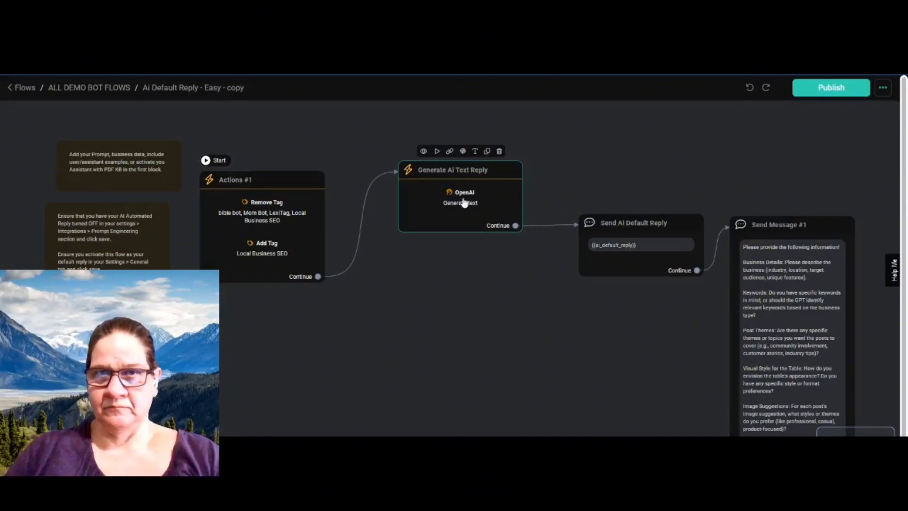
Step: Open the OpenAI action of the Generate Ai Text Reply block and read through its full Business Information prompt
{"action": "left_click", "coordinate": [463, 198]}
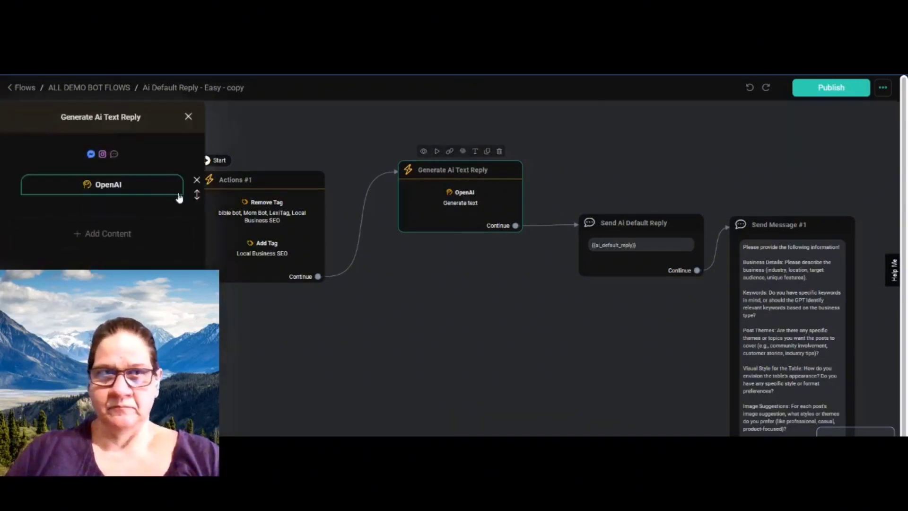
{"action": "left_click", "coordinate": [126, 185]}
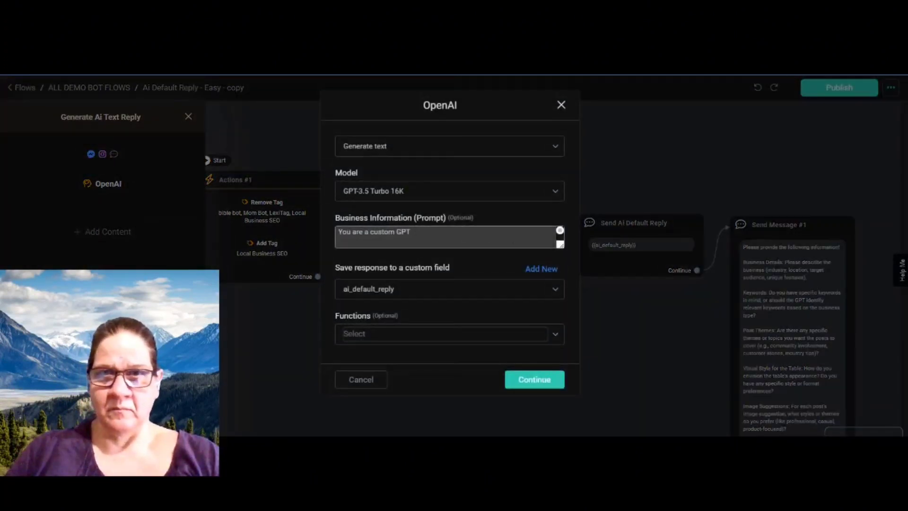
{"action": "left_click_drag", "start_coordinate": [559, 244], "coordinate": [557, 320]}
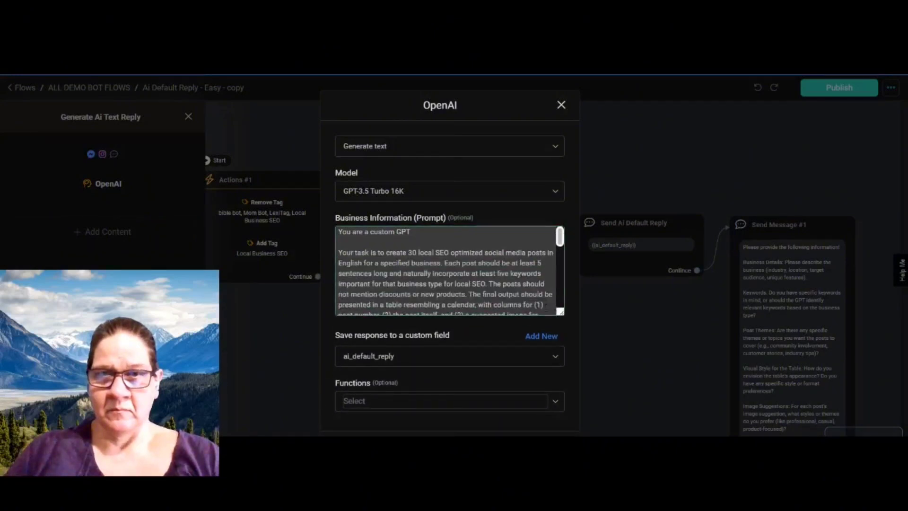
{"action": "scroll", "coordinate": [483, 276], "scroll_direction": "down", "scroll_amount": 10}
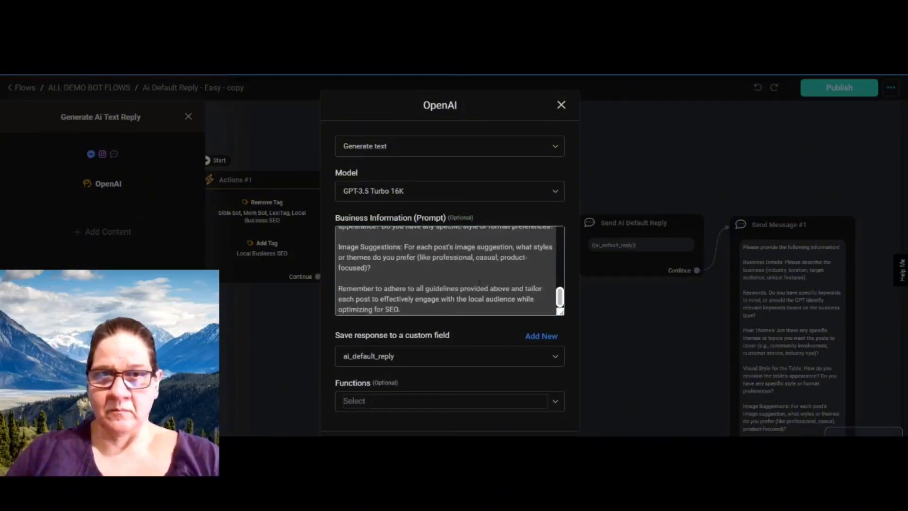
{"action": "scroll", "coordinate": [480, 283], "scroll_direction": "up", "scroll_amount": 10}
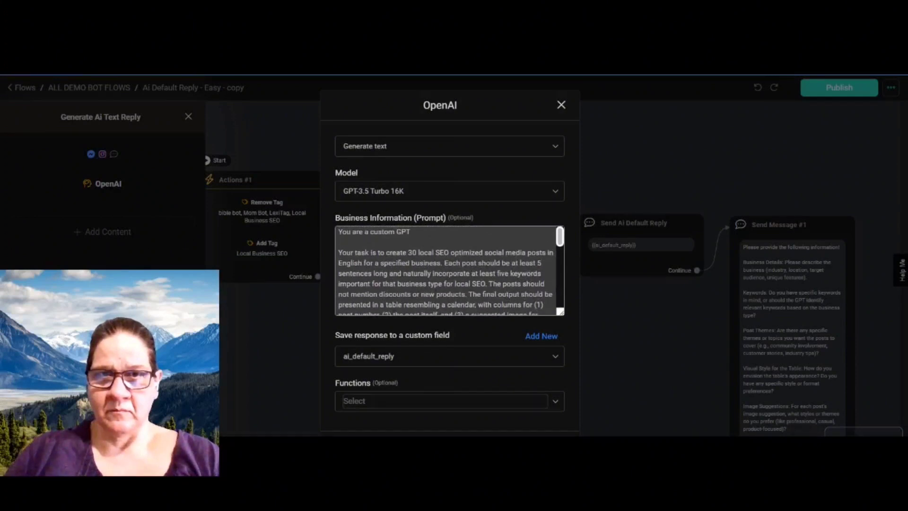
{"action": "scroll", "coordinate": [447, 271], "scroll_direction": "down", "scroll_amount": 2}
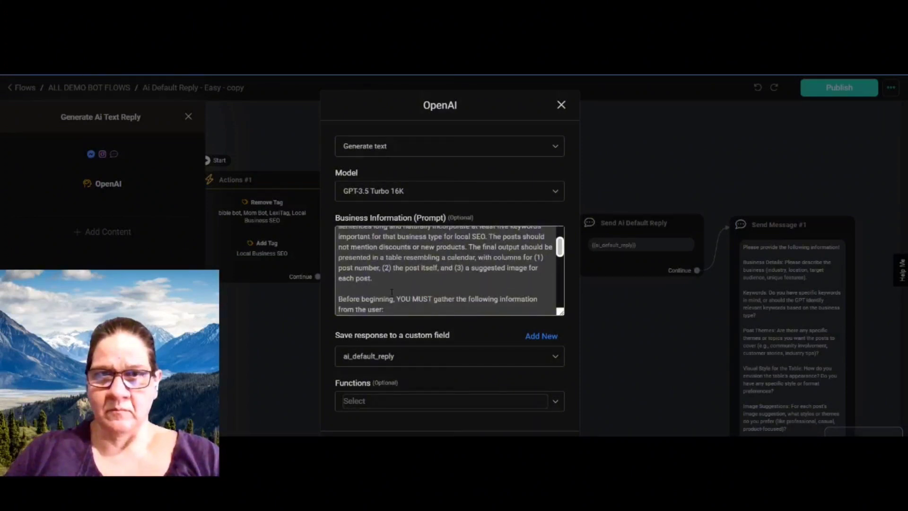
{"action": "scroll", "coordinate": [392, 292], "scroll_direction": "down", "scroll_amount": 2}
{"action": "left_click", "coordinate": [393, 271]}
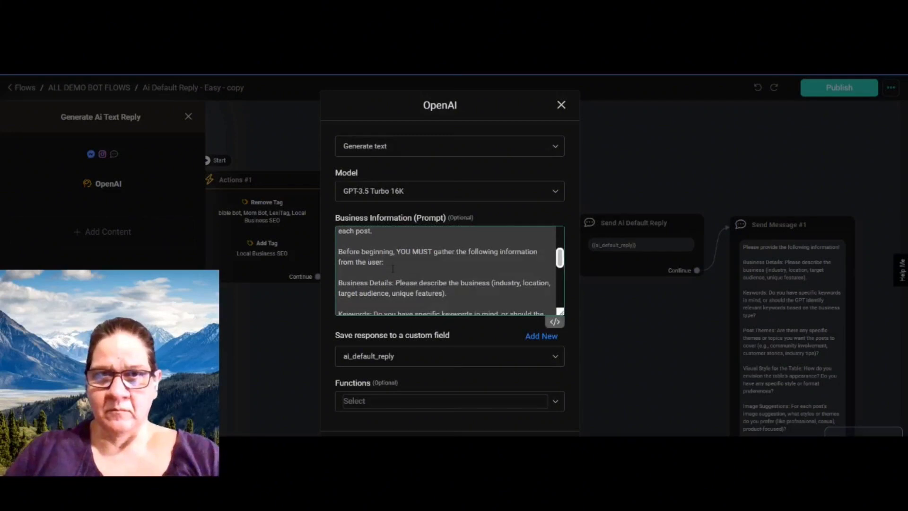
{"action": "scroll", "coordinate": [392, 269], "scroll_direction": "down", "scroll_amount": 2}
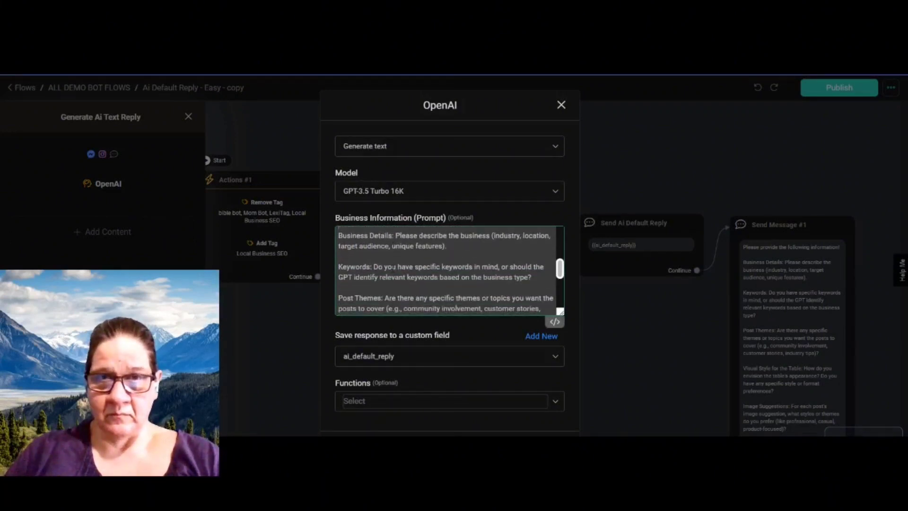
{"action": "scroll", "coordinate": [393, 267], "scroll_direction": "up", "scroll_amount": 3}
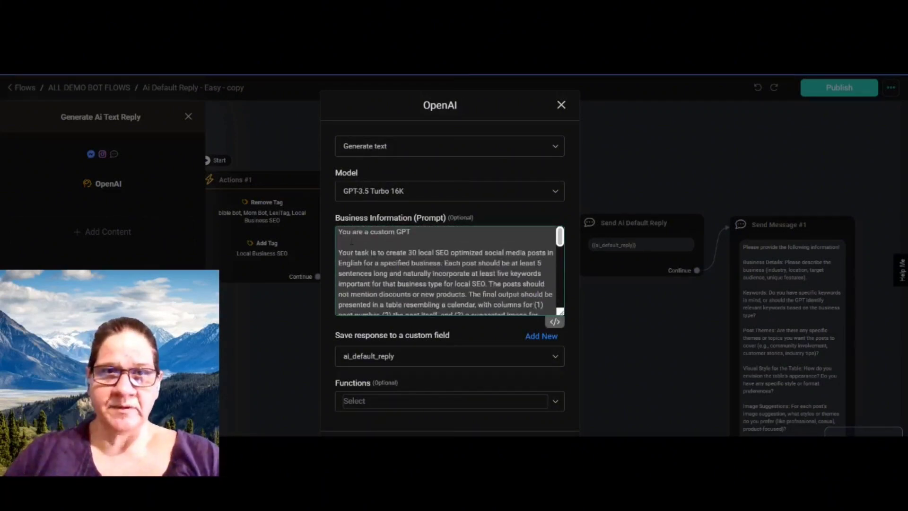
Step: Select the entire Business Information prompt and switch the OpenAI action to Generate text - Advanced
{"action": "double_click", "coordinate": [351, 232]}
{"action": "left_click_drag", "start_coordinate": [351, 232], "coordinate": [431, 310]}
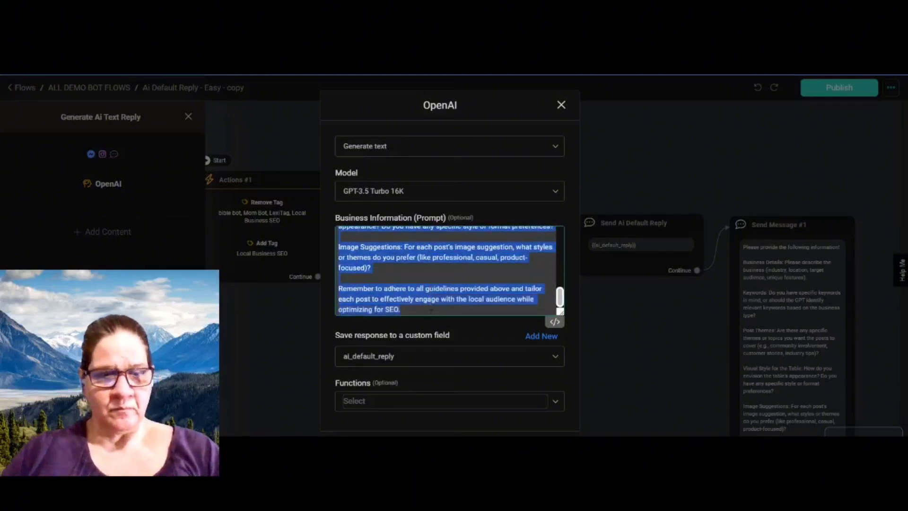
{"action": "left_click", "coordinate": [445, 142]}
{"action": "left_click", "coordinate": [423, 194]}
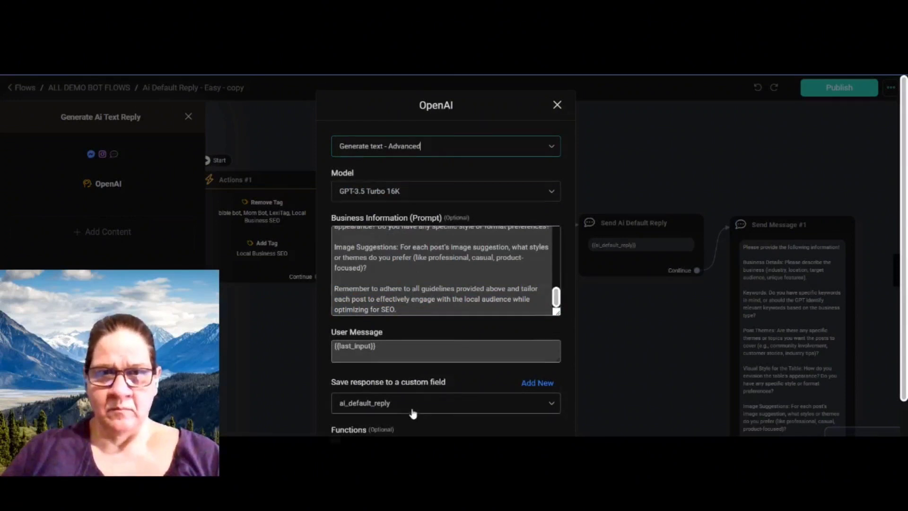
Step: Set the OpenAI action's temperature to 0.2, clear its maximum number of tokens and save the settings
{"action": "scroll", "coordinate": [411, 410], "scroll_direction": "down", "scroll_amount": 3}
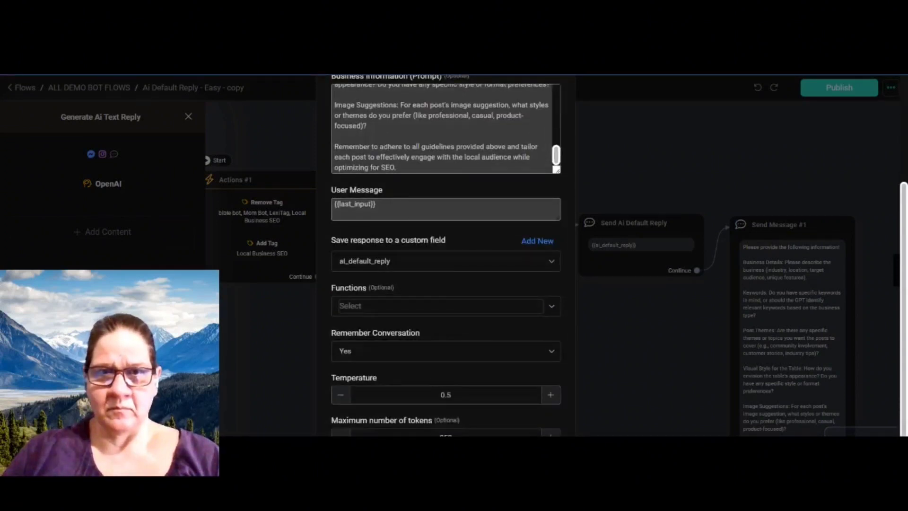
{"action": "left_click_drag", "start_coordinate": [453, 395], "coordinate": [283, 396]}
{"action": "key", "text": "BackSpace"}
{"action": "type", "text": "0.2"}
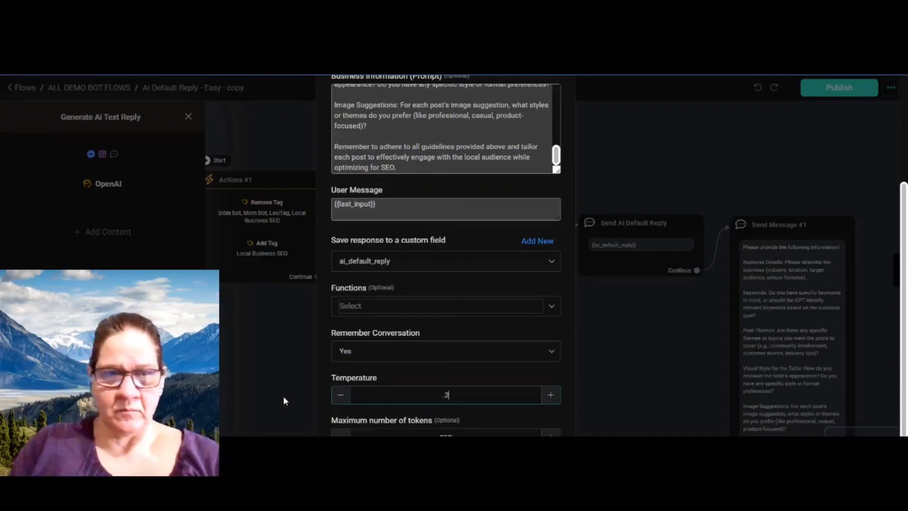
{"action": "key", "text": "Tab"}
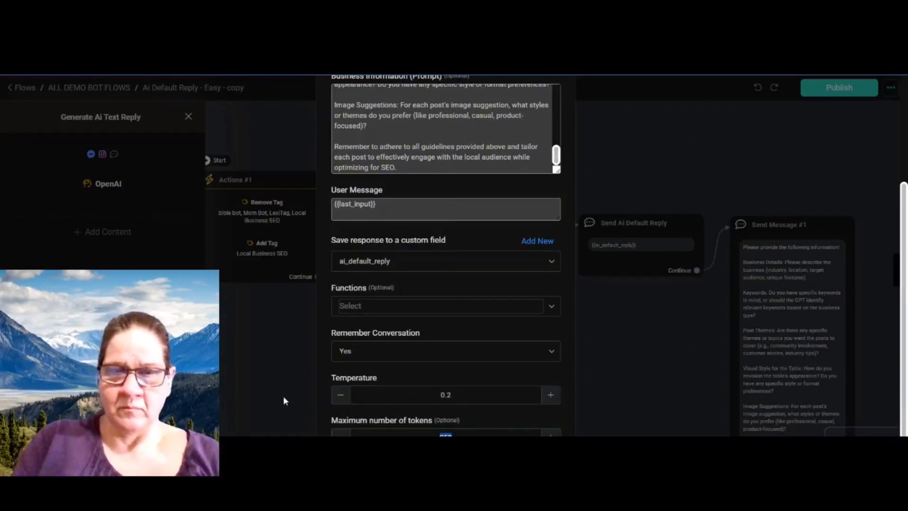
{"action": "key", "text": "BackSpace"}
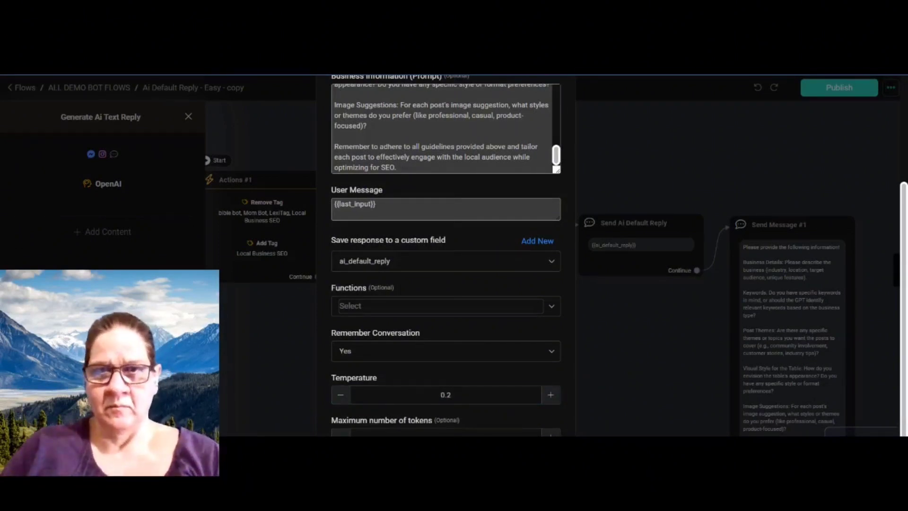
{"action": "left_click", "coordinate": [544, 454]}
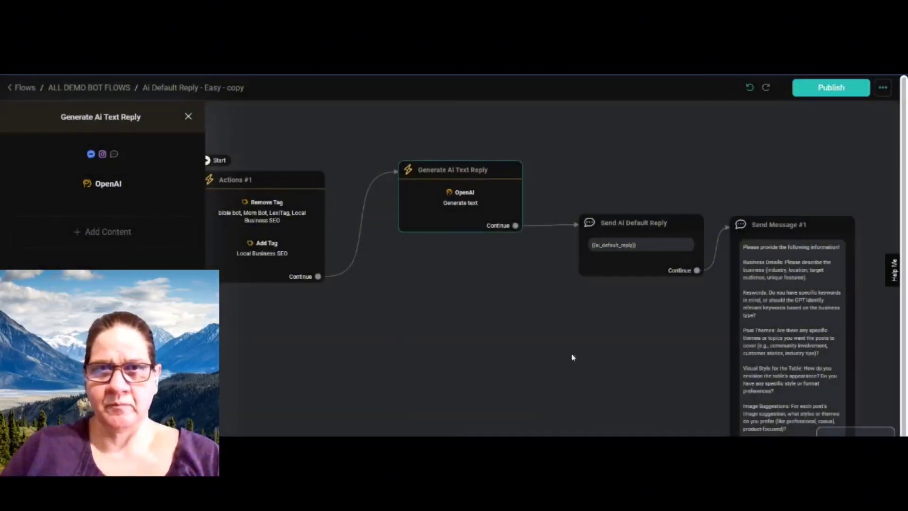
Step: In the OpenAI action's Business Information prompt, replace the "Before beginning, YOU MUST gather" sentence with "The user will provide the following details for you to use"
{"action": "left_click", "coordinate": [451, 198]}
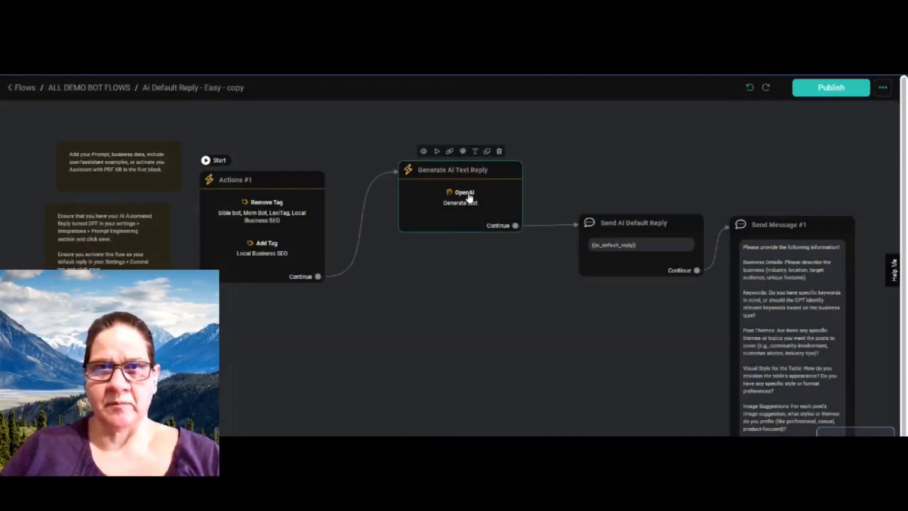
{"action": "left_click", "coordinate": [163, 187]}
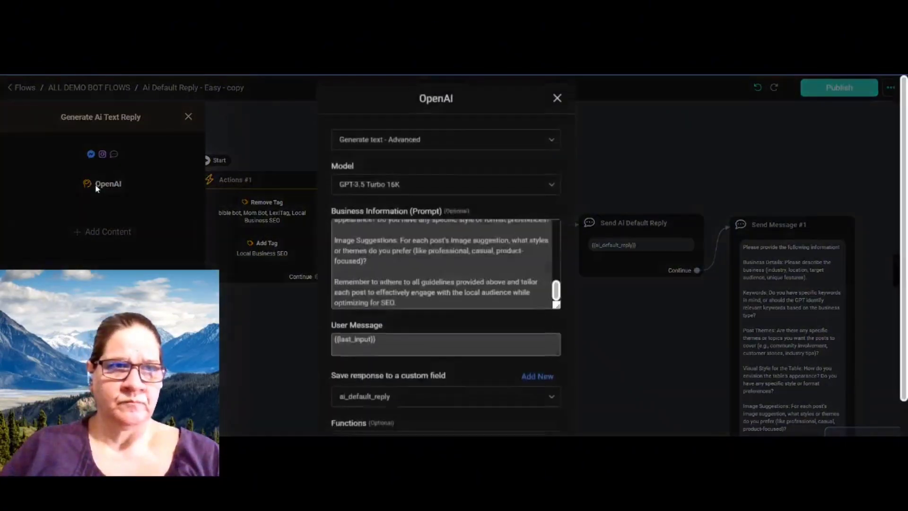
{"action": "scroll", "coordinate": [492, 267], "scroll_direction": "down", "scroll_amount": 2}
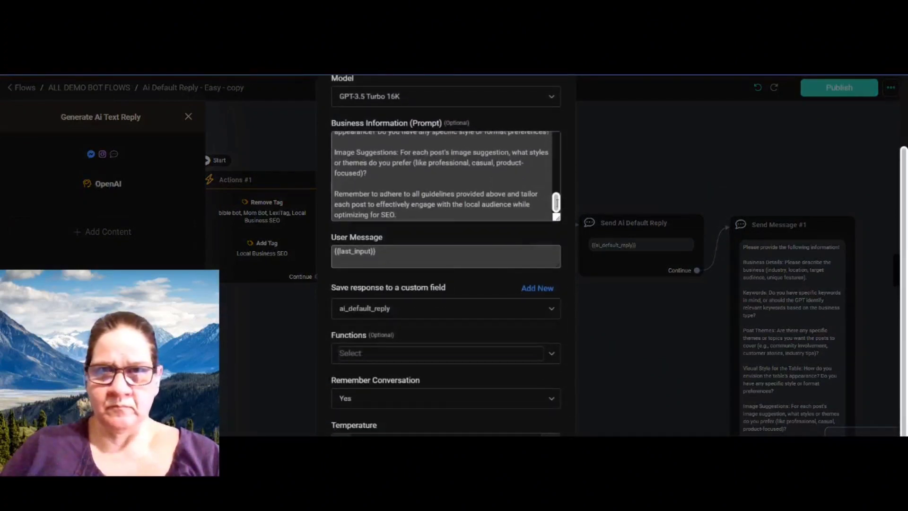
{"action": "scroll", "coordinate": [492, 180], "scroll_direction": "up", "scroll_amount": 3}
{"action": "scroll", "coordinate": [445, 176], "scroll_direction": "up", "scroll_amount": 5}
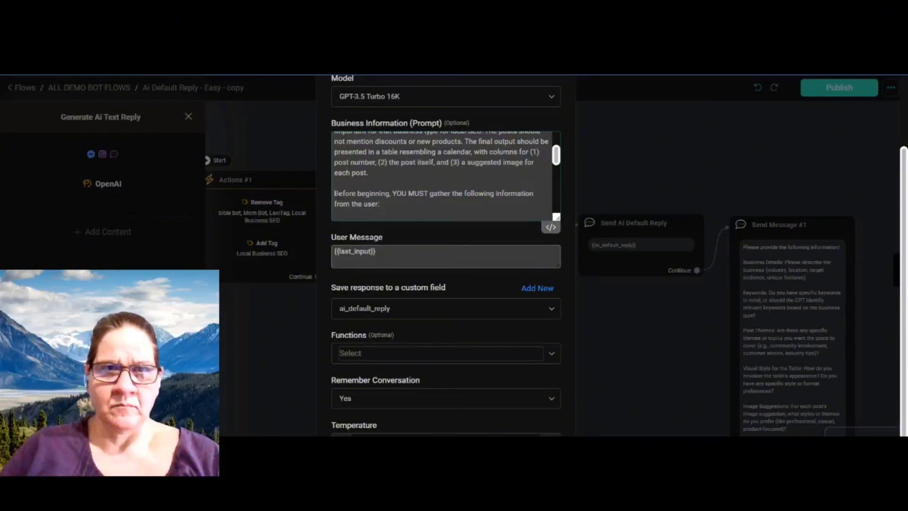
{"action": "left_click_drag", "start_coordinate": [334, 193], "coordinate": [409, 208]}
{"action": "type", "text": "The"}
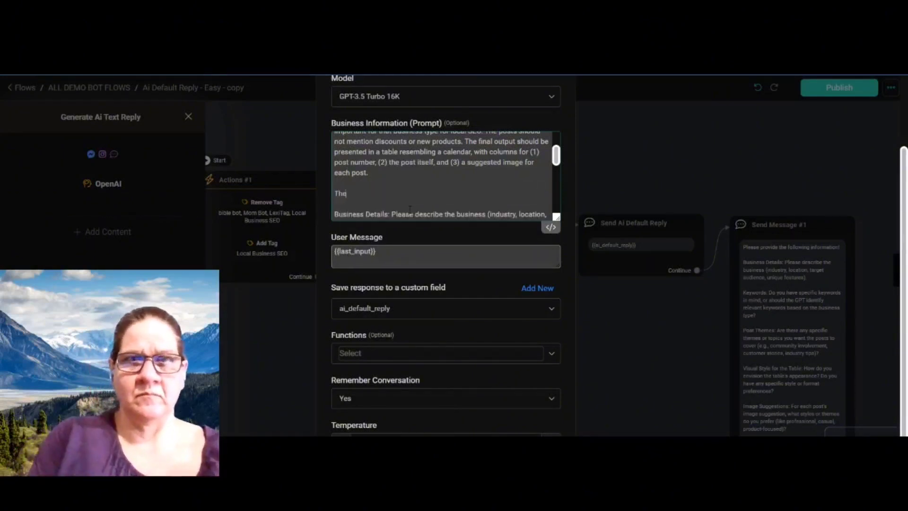
{"action": "type", "text": " user will "}
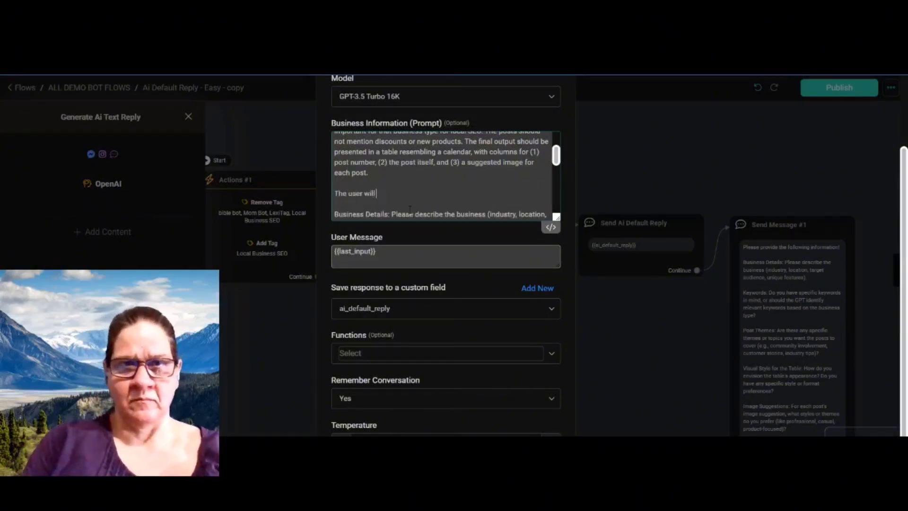
{"action": "type", "text": "provide "}
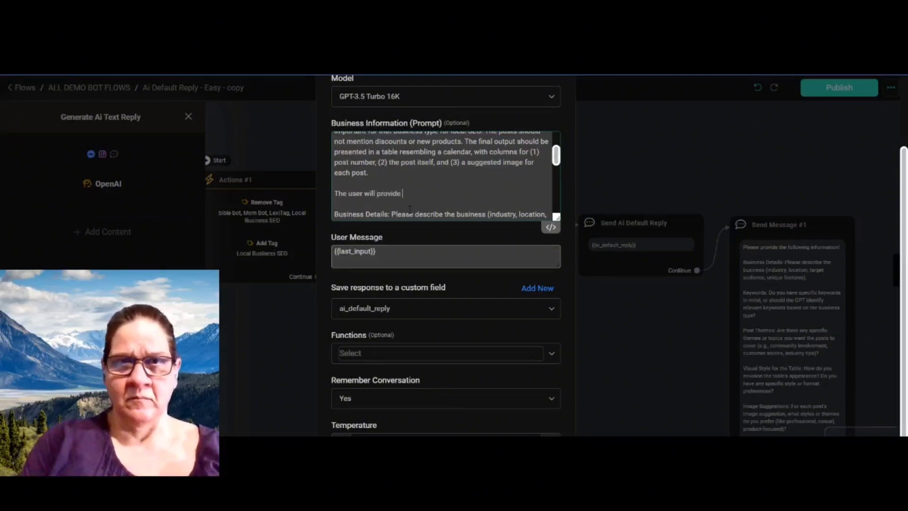
{"action": "type", "text": "the following"}
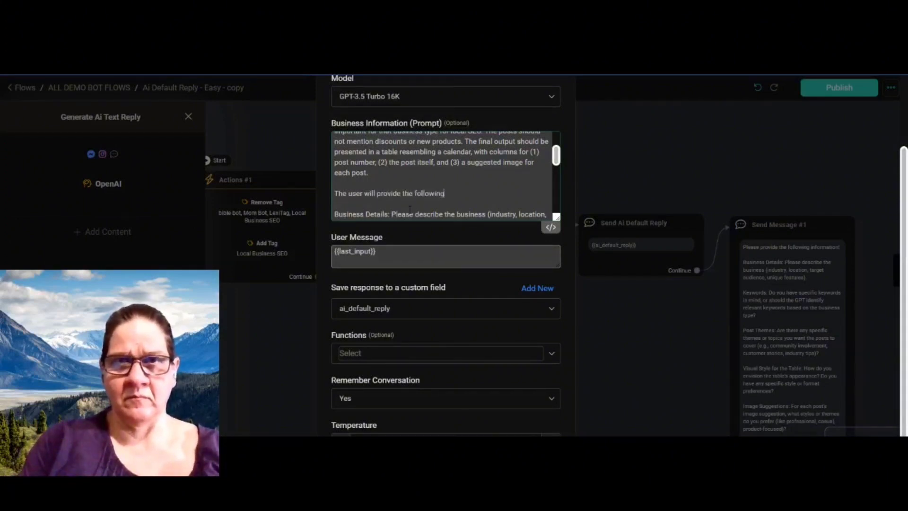
{"action": "type", "text": " details for yo"}
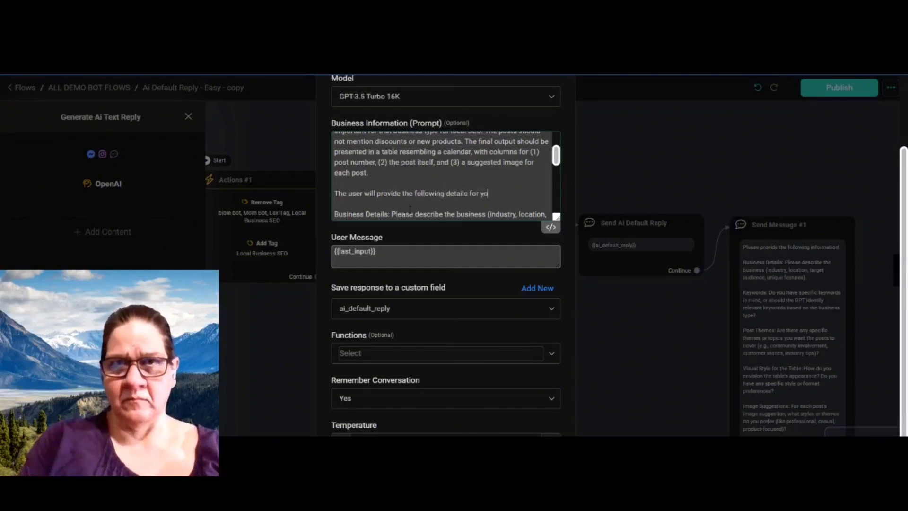
{"action": "type", "text": "u to use"}
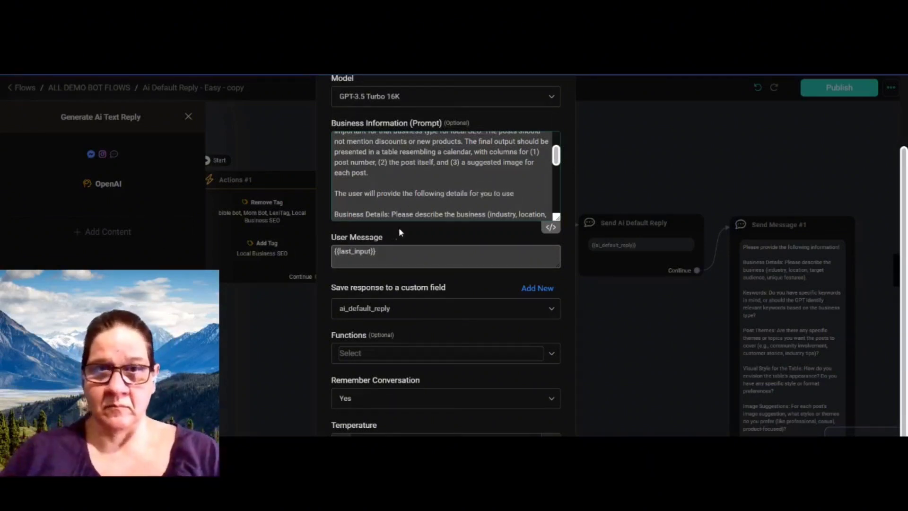
Step: Set Remember Conversation to No in the OpenAI action and save the settings
{"action": "left_click", "coordinate": [387, 252]}
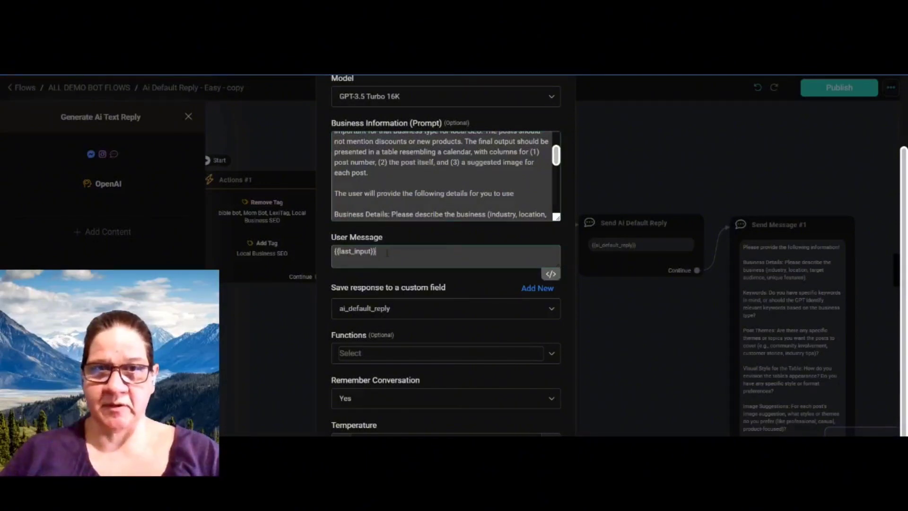
{"action": "scroll", "coordinate": [387, 252], "scroll_direction": "down", "scroll_amount": 1}
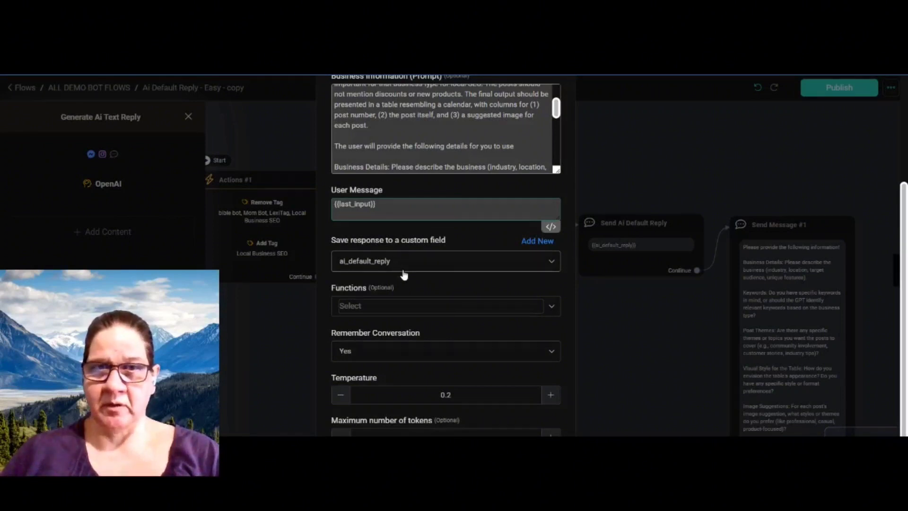
{"action": "scroll", "coordinate": [404, 275], "scroll_direction": "down", "scroll_amount": 1}
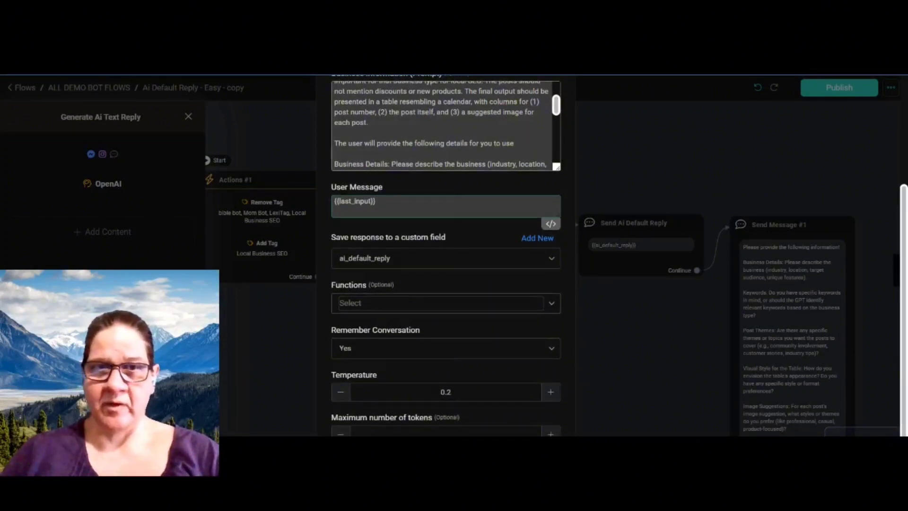
{"action": "left_click", "coordinate": [427, 353]}
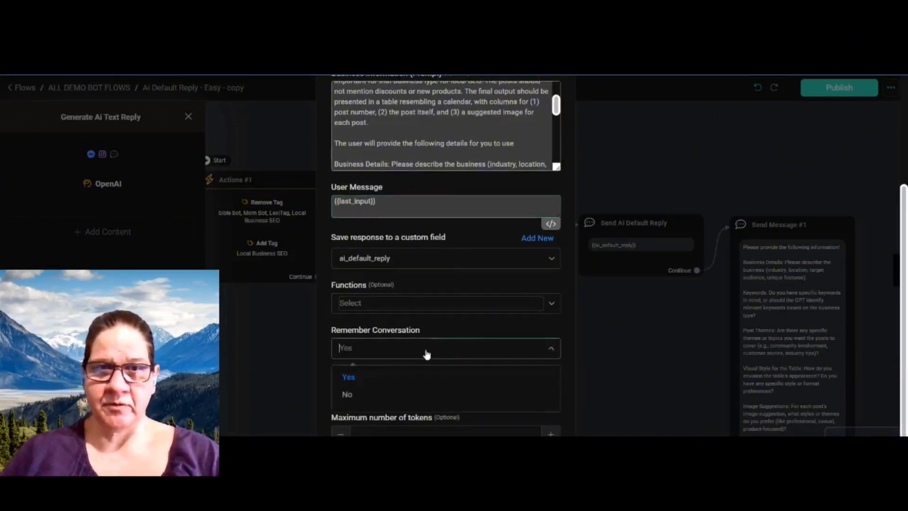
{"action": "left_click", "coordinate": [402, 394]}
{"action": "left_click", "coordinate": [539, 466]}
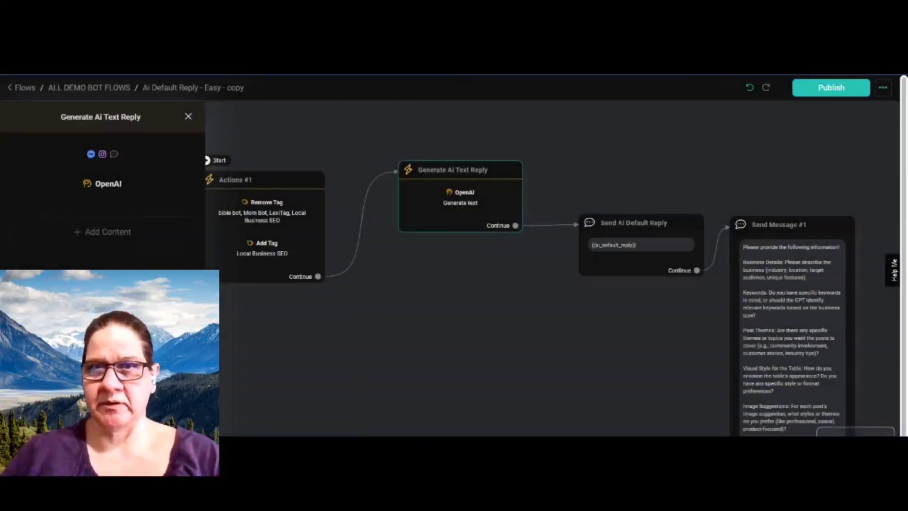
Step: Delete the link from Generate Ai Text Reply to Send Ai Default Reply and connect Generate Ai Text Reply to Send Message #1 instead
{"action": "left_click", "coordinate": [646, 228]}
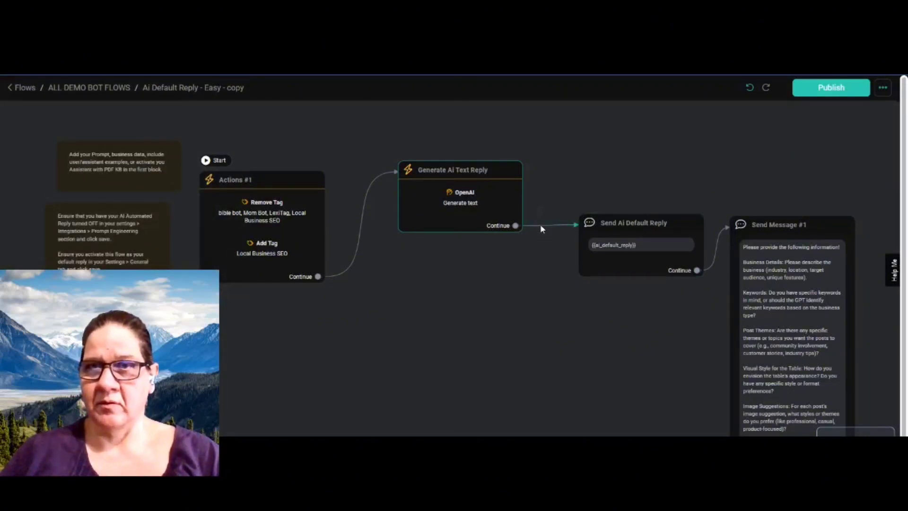
{"action": "mouse_move", "coordinate": [541, 224]}
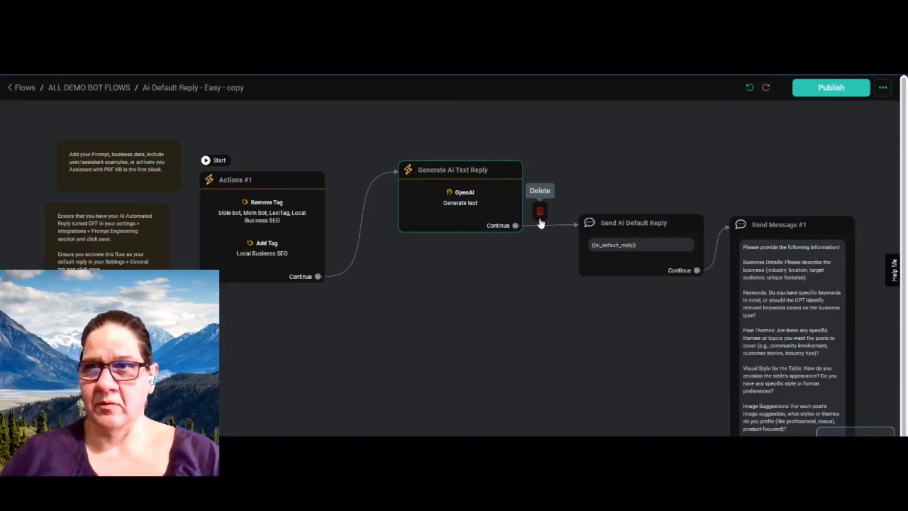
{"action": "left_click", "coordinate": [540, 212]}
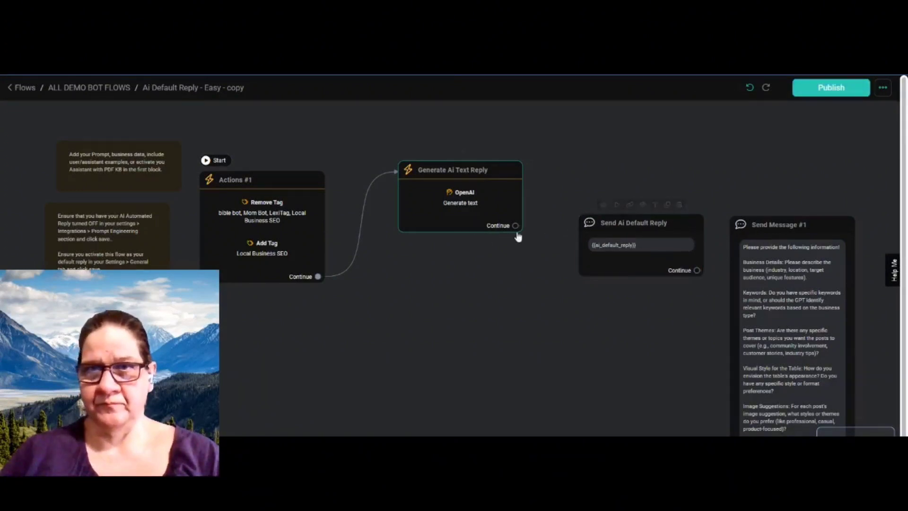
{"action": "left_click_drag", "start_coordinate": [516, 225], "coordinate": [781, 229]}
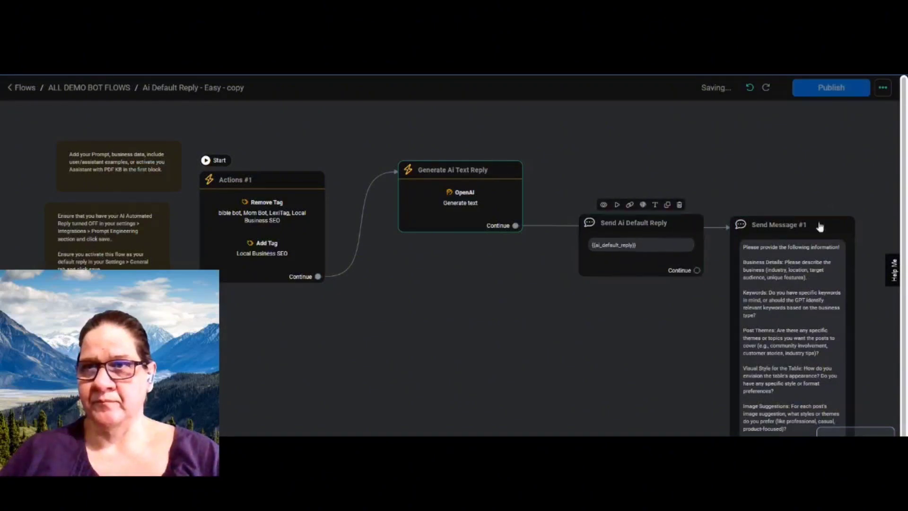
Step: Rearrange the canvas so Send Message #1 follows Generate Ai Text Reply and Send Ai Default Reply sits beyond both
{"action": "left_click_drag", "start_coordinate": [767, 230], "coordinate": [400, 275]}
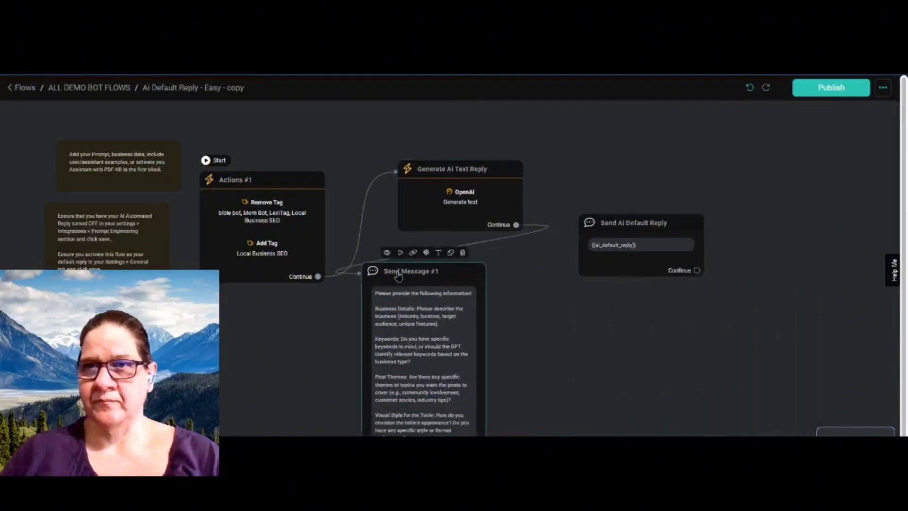
{"action": "scroll", "coordinate": [695, 271], "scroll_direction": "down", "scroll_amount": 2}
{"action": "left_click_drag", "start_coordinate": [470, 419], "coordinate": [590, 400]}
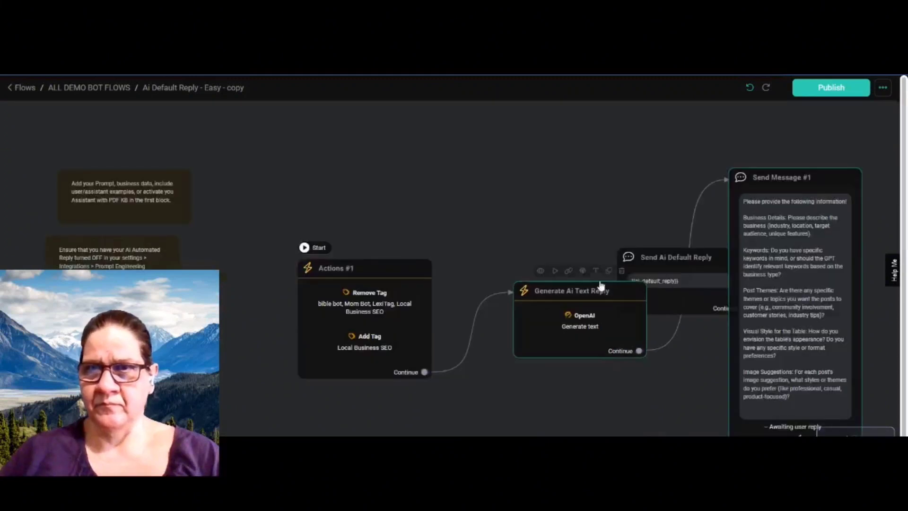
{"action": "left_click_drag", "start_coordinate": [649, 274], "coordinate": [884, 302]}
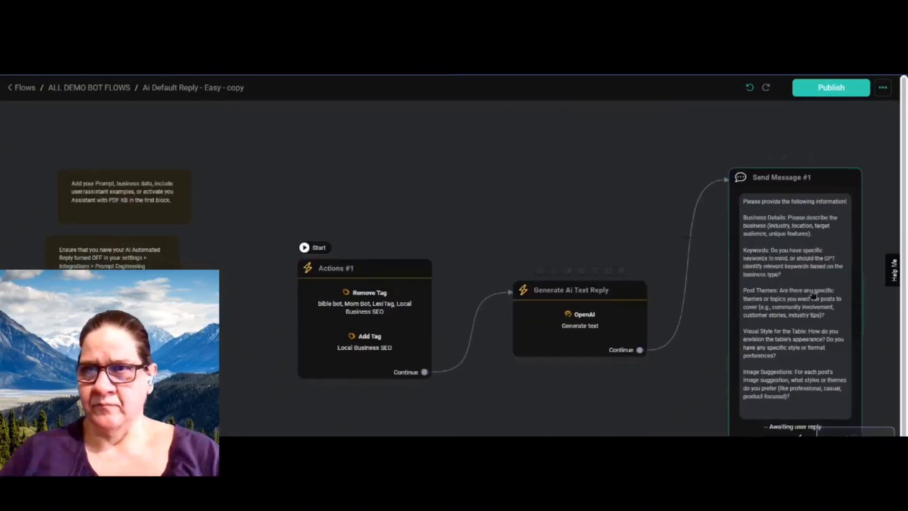
Step: Connect the Data was saved output of Send Message #1 to the Send Ai Default Reply block and publish the flow
{"action": "left_click_drag", "start_coordinate": [661, 401], "coordinate": [215, 357]}
{"action": "left_click_drag", "start_coordinate": [433, 261], "coordinate": [542, 257]}
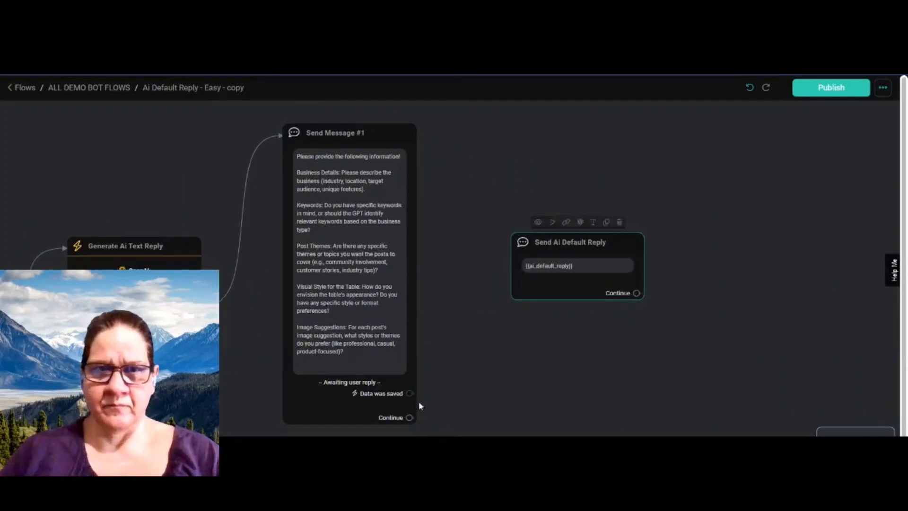
{"action": "left_click_drag", "start_coordinate": [410, 393], "coordinate": [517, 268]}
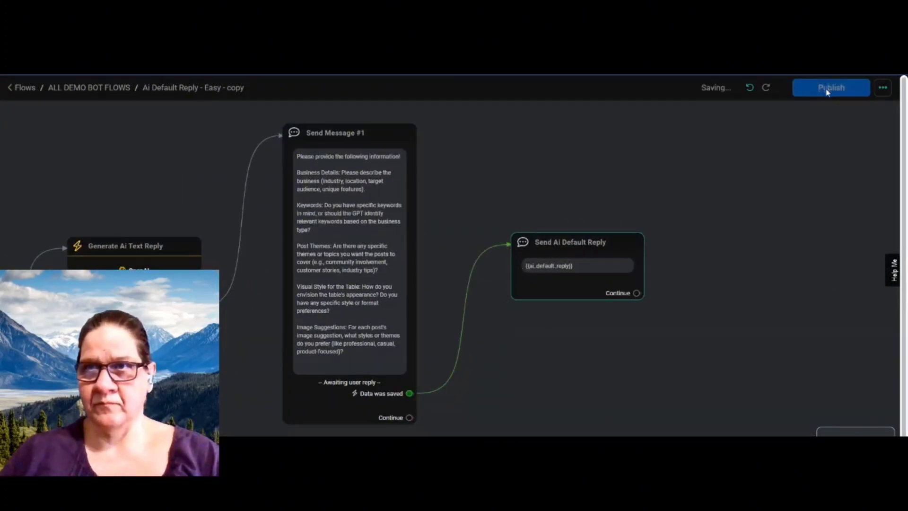
{"action": "left_click", "coordinate": [827, 90]}
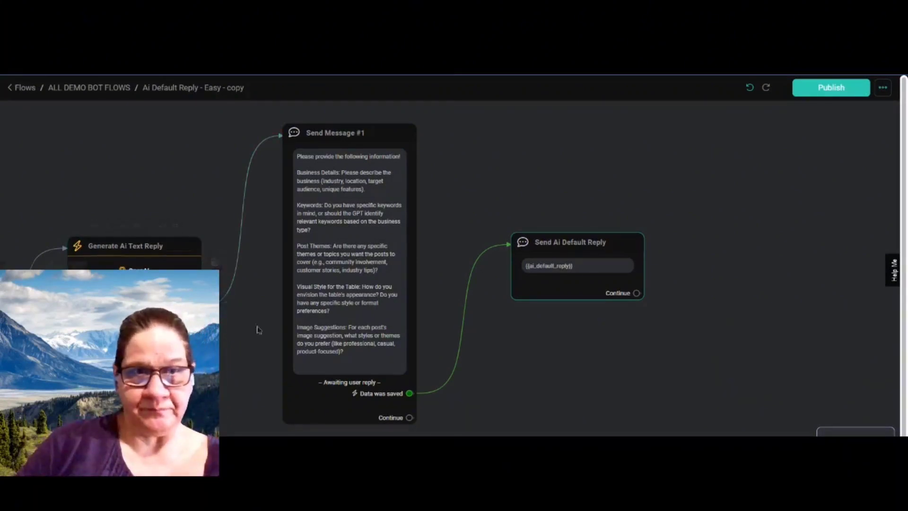
Step: Check the Get User Data settings of the Send Message #1 block and close them without changes
{"action": "left_click_drag", "start_coordinate": [226, 337], "coordinate": [345, 333]}
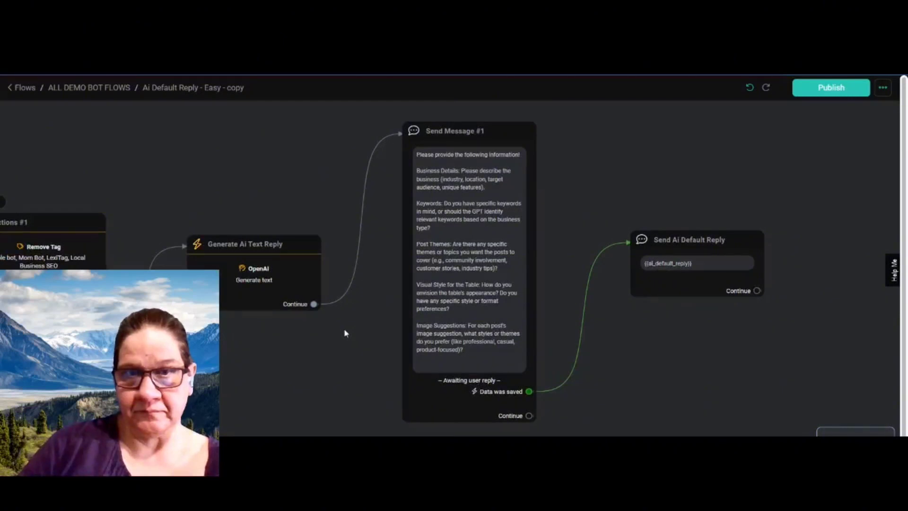
{"action": "left_click", "coordinate": [464, 142]}
{"action": "scroll", "coordinate": [166, 257], "scroll_direction": "down", "scroll_amount": 2}
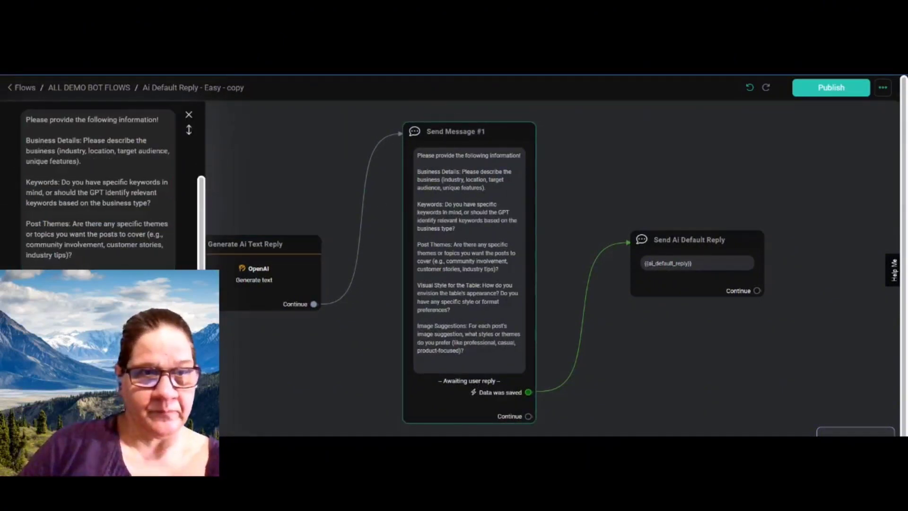
{"action": "left_click", "coordinate": [98, 402]}
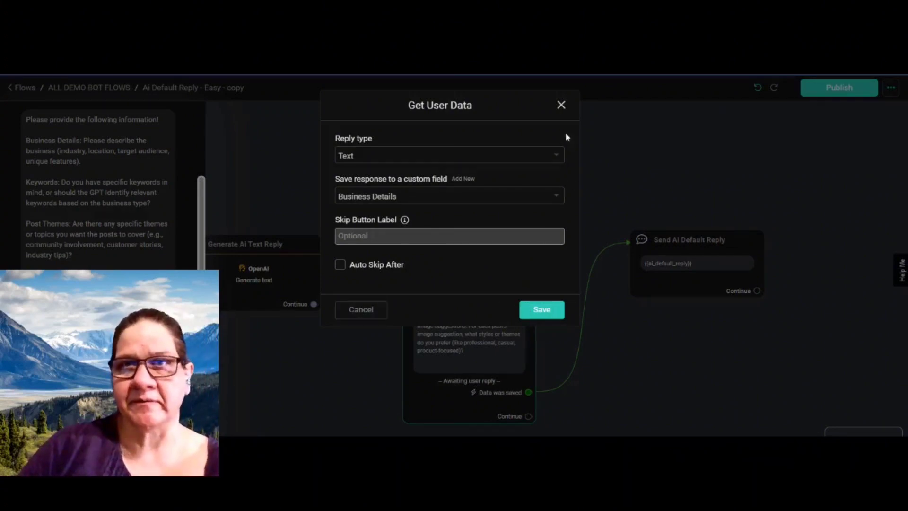
{"action": "left_click", "coordinate": [563, 106]}
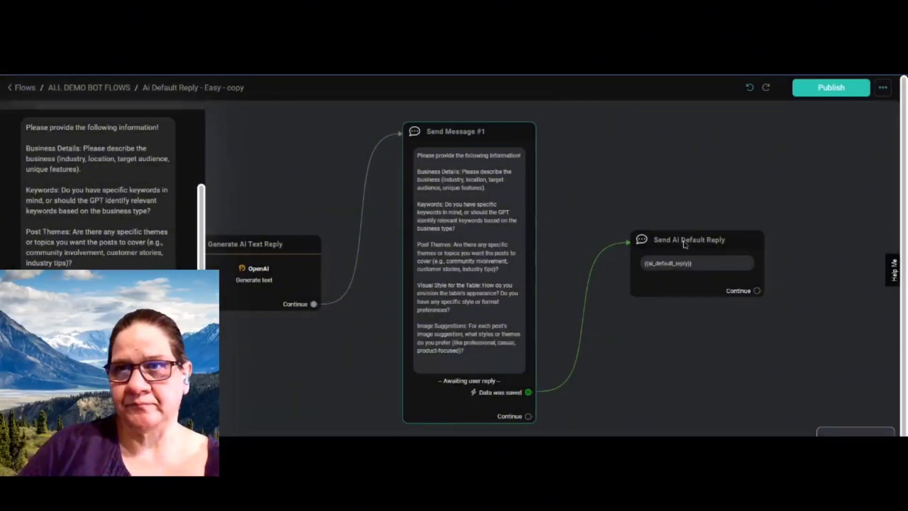
Step: Add a second text message reading "result" to the Send Ai Default Reply block
{"action": "left_click", "coordinate": [685, 244]}
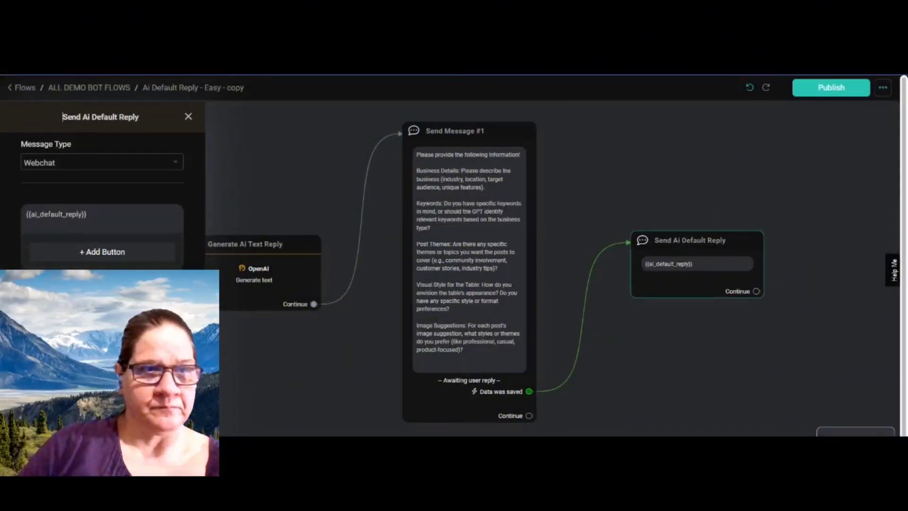
{"action": "left_click", "coordinate": [53, 369]}
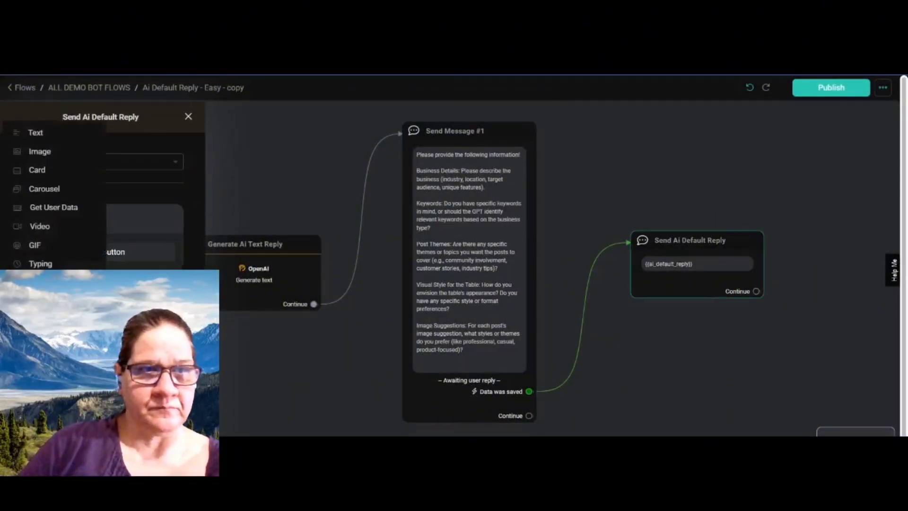
{"action": "left_click", "coordinate": [37, 135]}
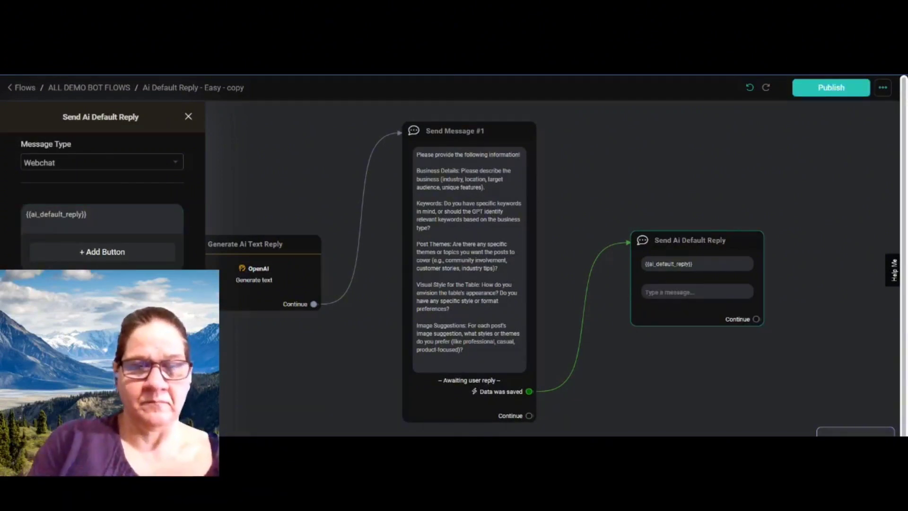
{"action": "type", "text": "T"}
{"action": "type", "text": "hsi"}
{"action": "key", "text": "BackSpace"}
{"action": "key", "text": "BackSpace"}
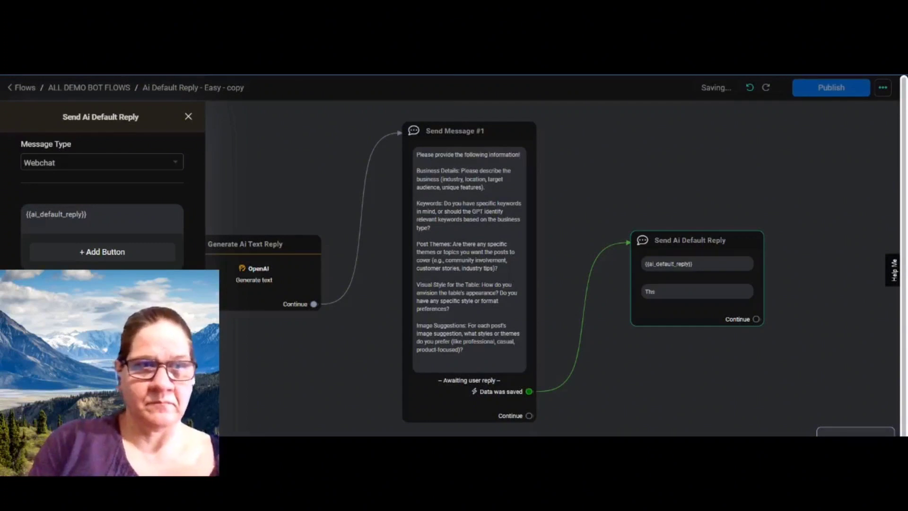
{"action": "type", "text": "is"}
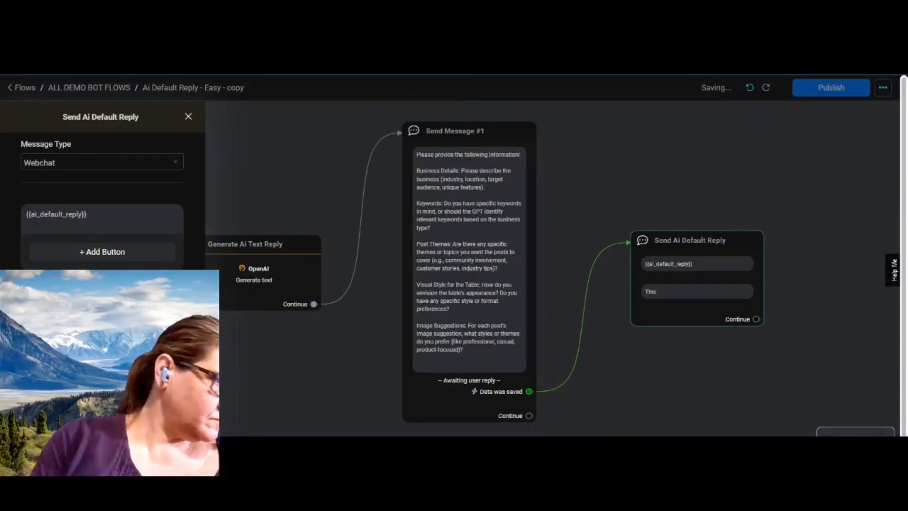
{"action": "key", "text": "BackSpace"}
{"action": "key", "text": "BackSpace"}
{"action": "key", "text": "BackSpace"}
{"action": "key", "text": "BackSpace"}
{"action": "type", "text": "result"}
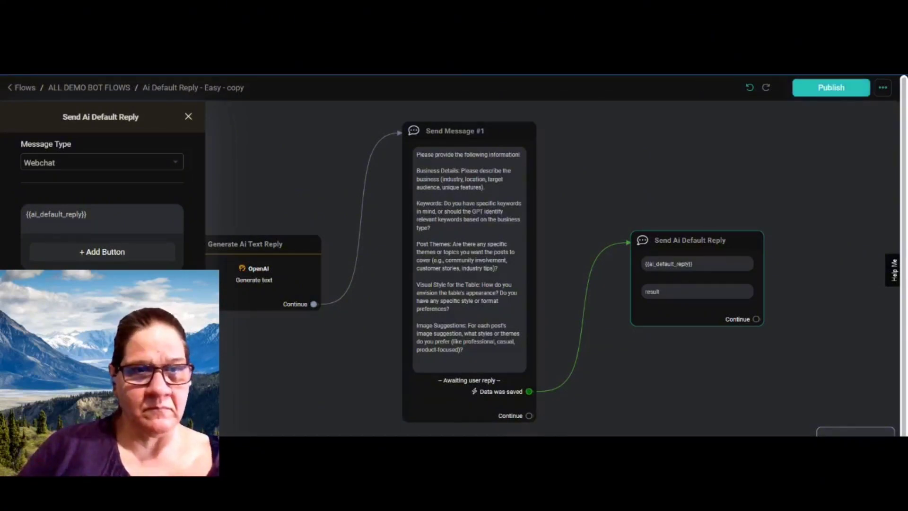
Step: Move the "result" message above {{ai_default_reply}} in Send Ai Default Reply, publish the flow and reload the web chat
{"action": "left_click_drag", "start_coordinate": [194, 270], "coordinate": [178, 214]}
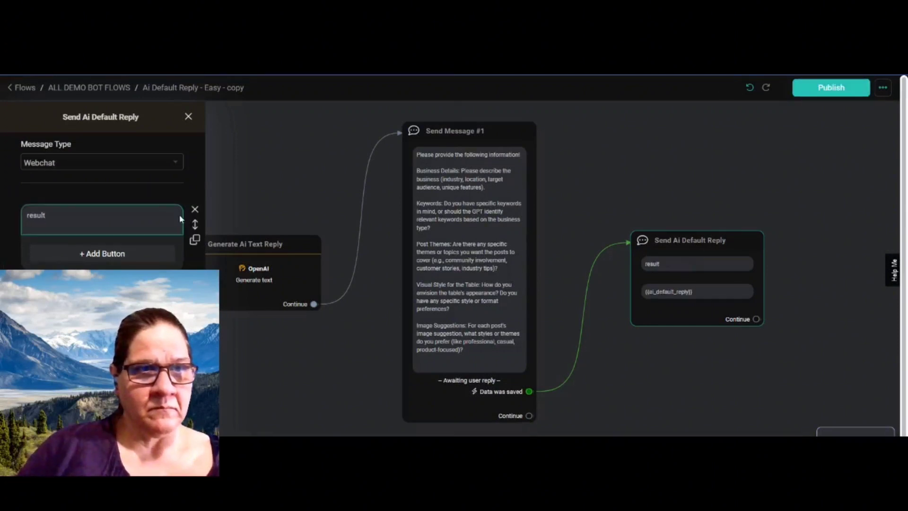
{"action": "left_click", "coordinate": [822, 88]}
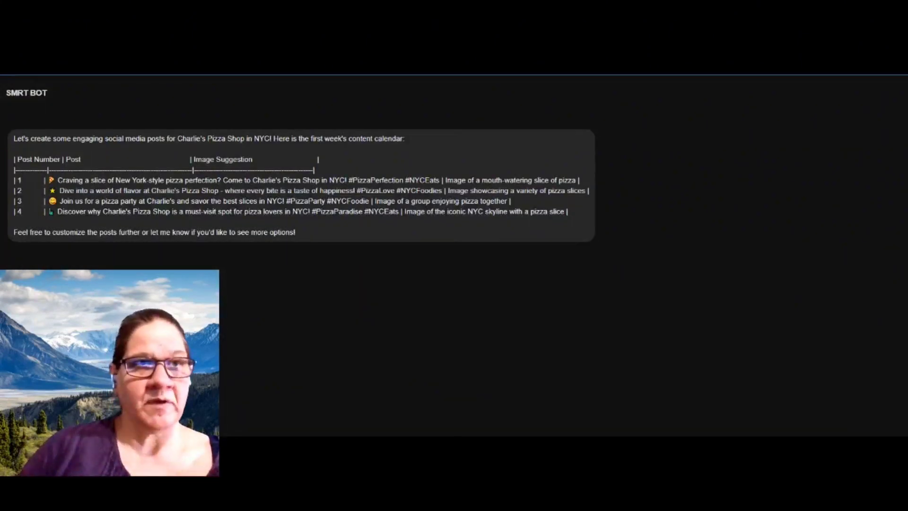
{"action": "key", "text": "F5"}
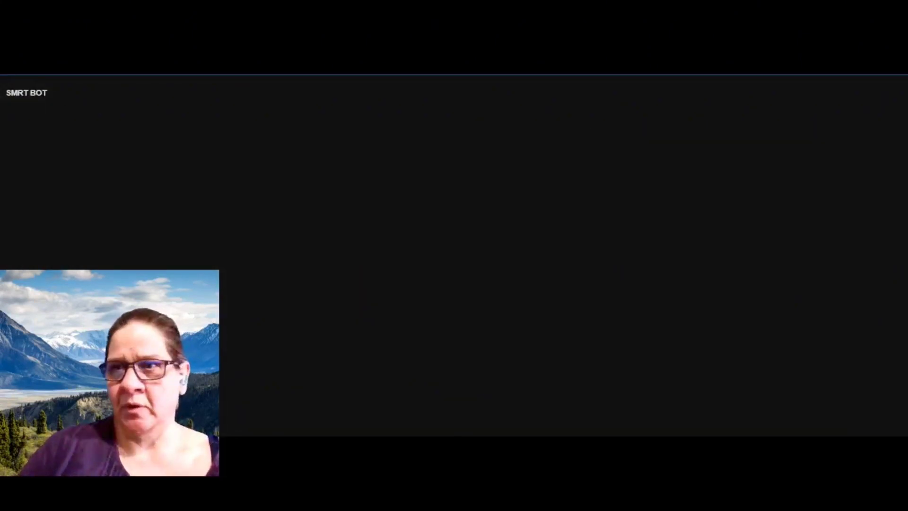
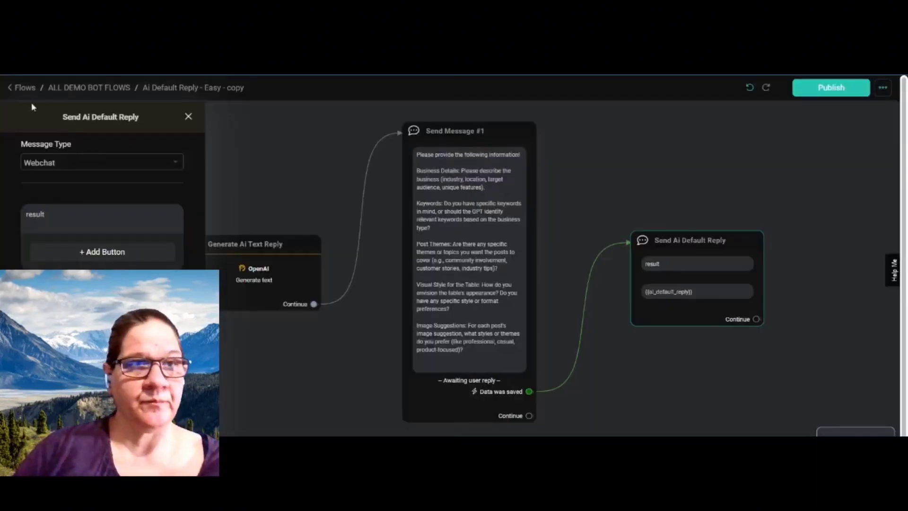
Step: Open the Local Business SEO Welcome Message flow from the ALL DEMO BOT FLOWS folder
{"action": "left_click", "coordinate": [25, 88]}
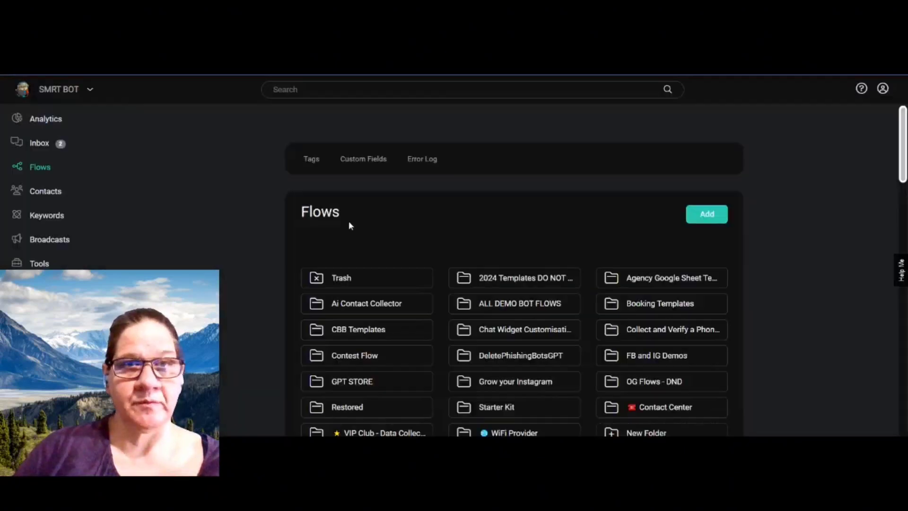
{"action": "left_click", "coordinate": [484, 307]}
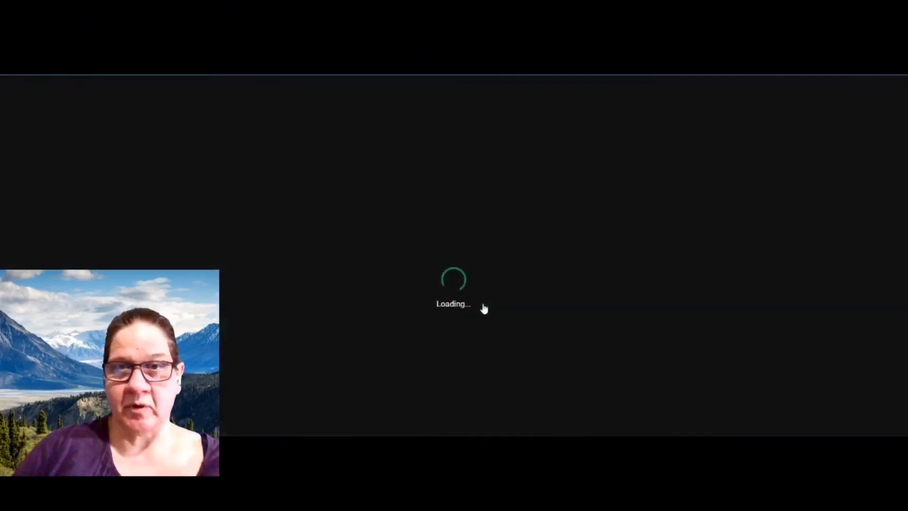
{"action": "scroll", "coordinate": [480, 317], "scroll_direction": "down", "scroll_amount": 3}
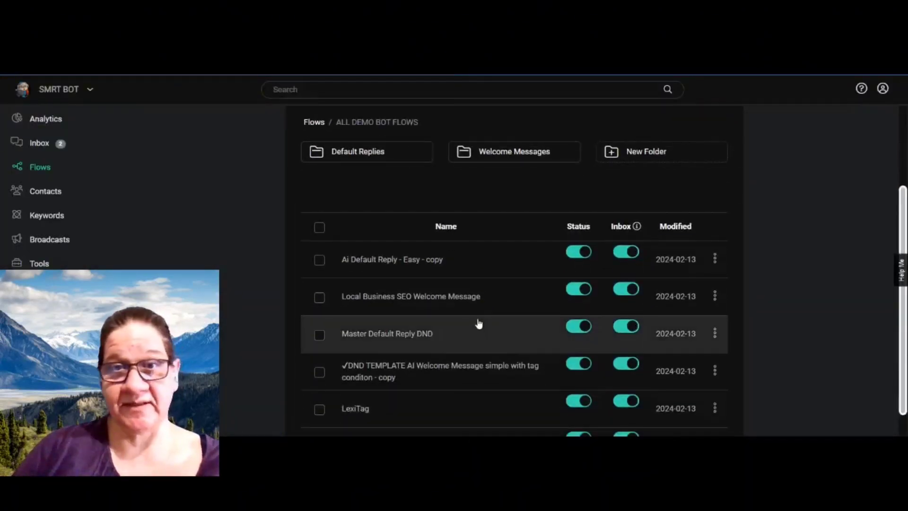
{"action": "left_click", "coordinate": [462, 305]}
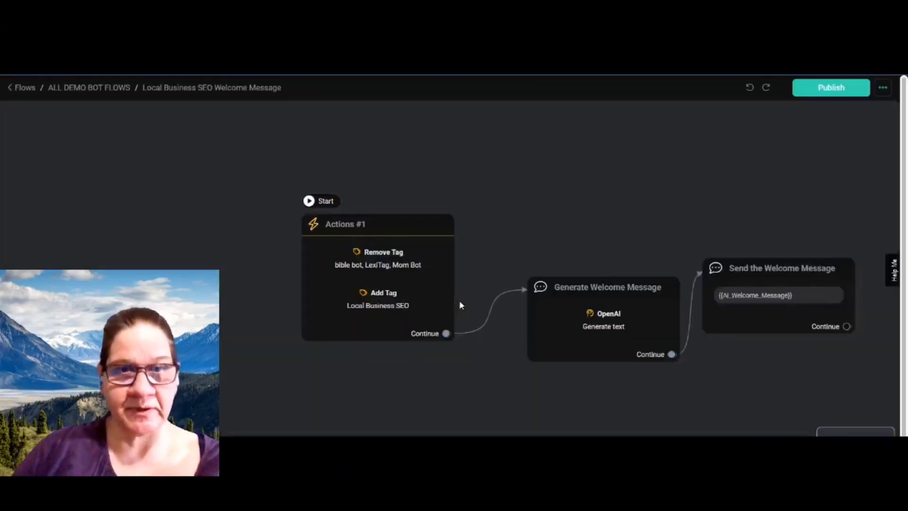
Step: Review the full OpenAI prompt of the Generate Welcome Message block and close it without changes
{"action": "left_click", "coordinate": [591, 290]}
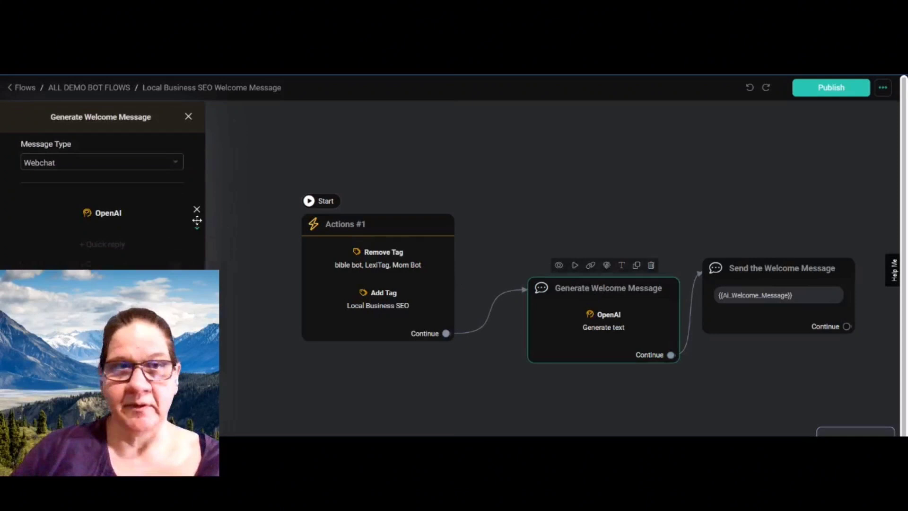
{"action": "left_click", "coordinate": [104, 213]}
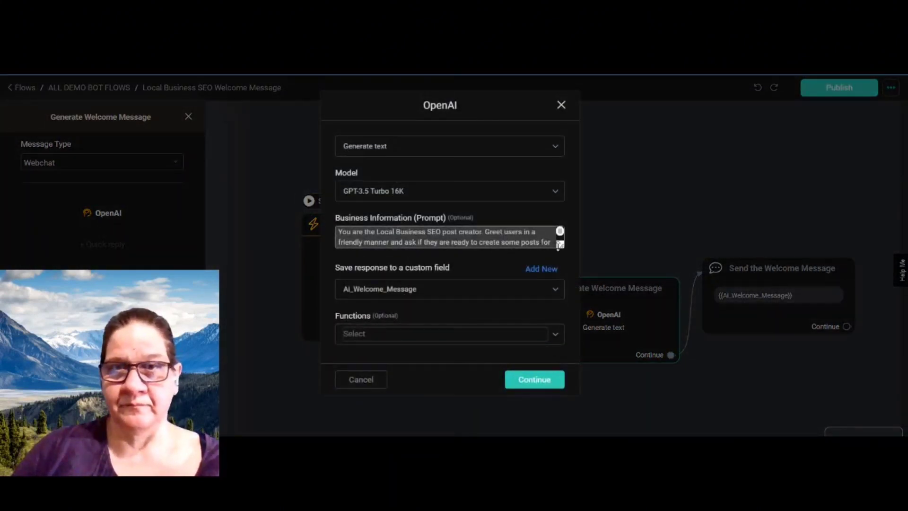
{"action": "left_click_drag", "start_coordinate": [560, 245], "coordinate": [563, 299]}
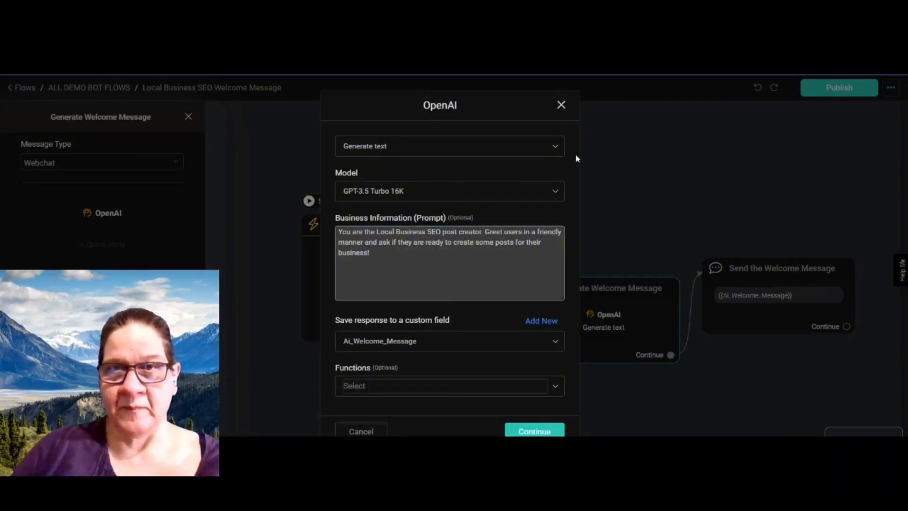
{"action": "left_click", "coordinate": [561, 106]}
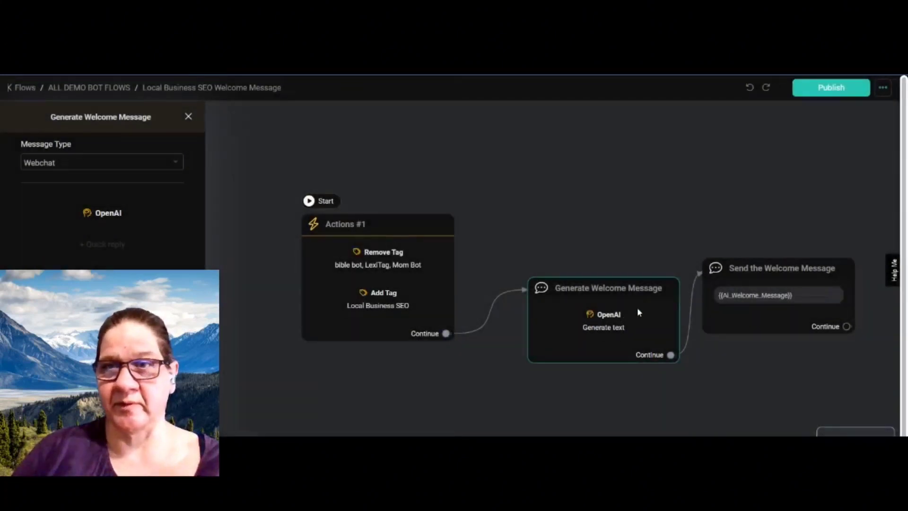
Step: Delete the Generate Welcome Message and Send the Welcome Message blocks from the flow
{"action": "left_click", "coordinate": [638, 311]}
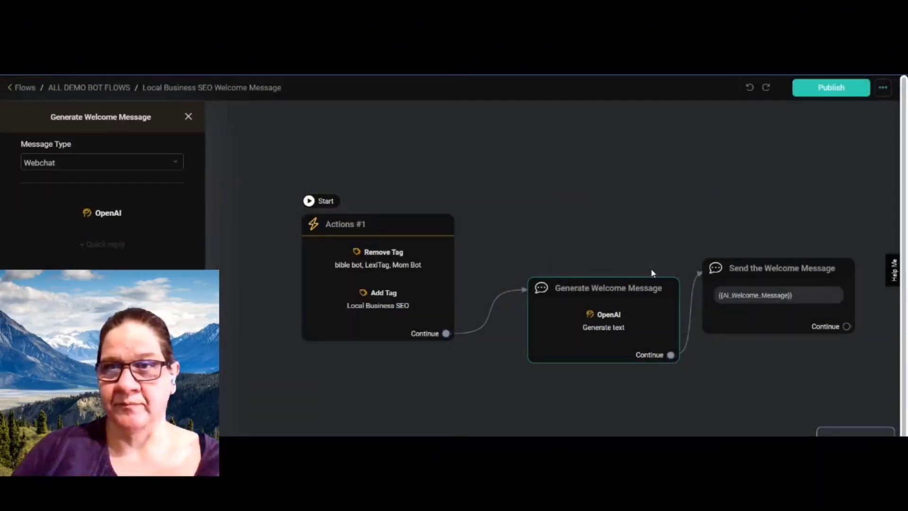
{"action": "left_click", "coordinate": [651, 269]}
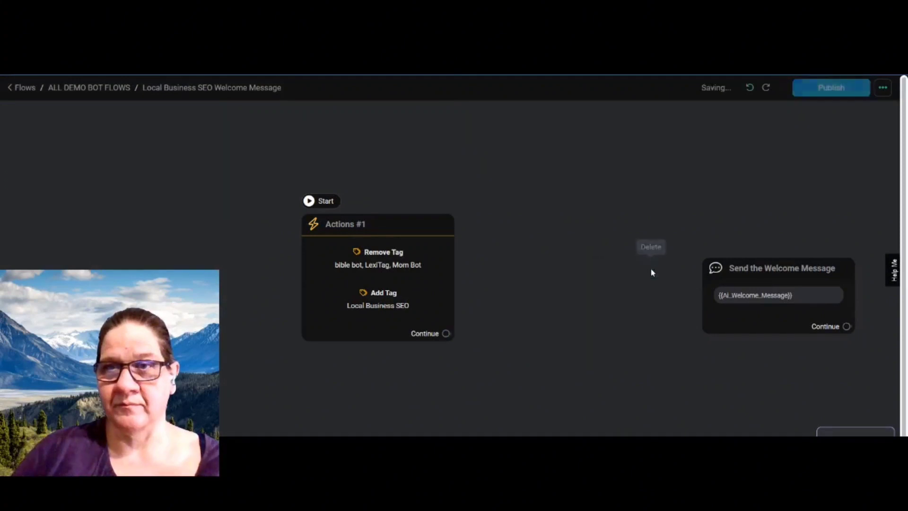
{"action": "left_click", "coordinate": [756, 273]}
{"action": "left_click", "coordinate": [827, 250]}
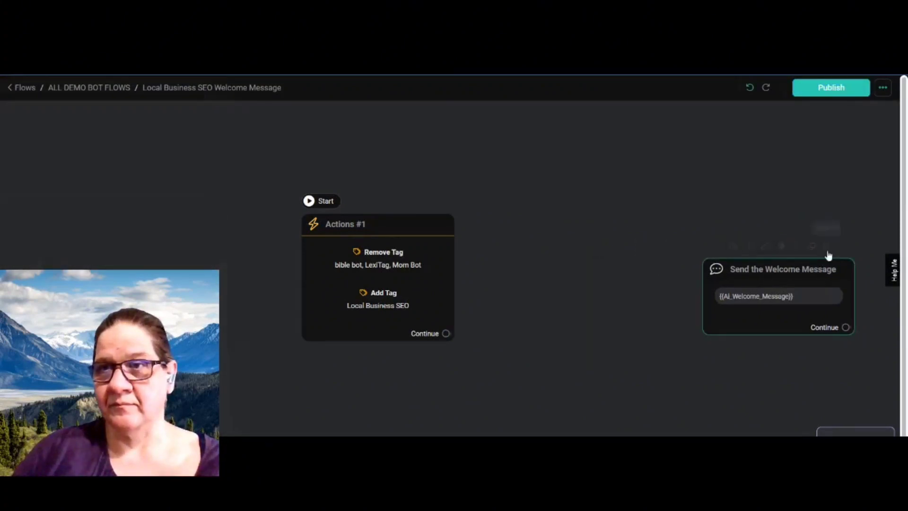
{"action": "left_click", "coordinate": [828, 248]}
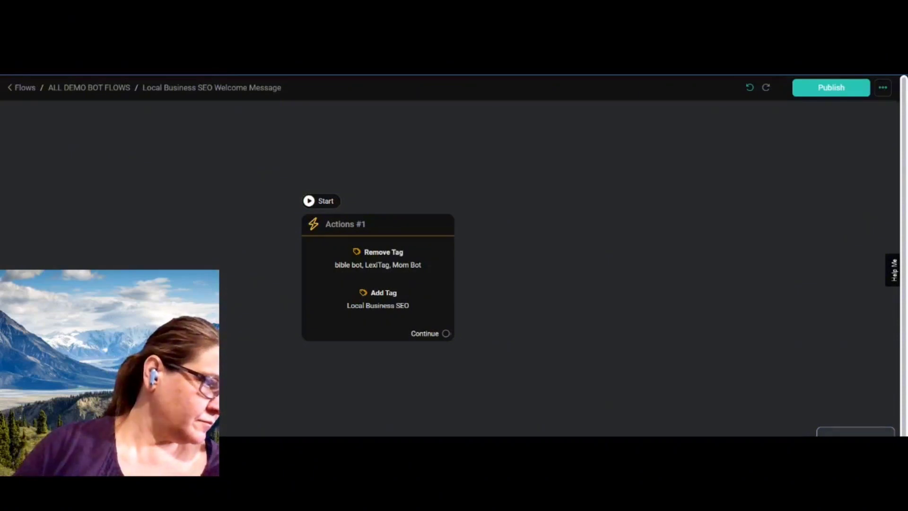
Step: Add a new Send Message block beside Actions #1 and connect the Continue output of Actions #1 to it
{"action": "right_click", "coordinate": [494, 309]}
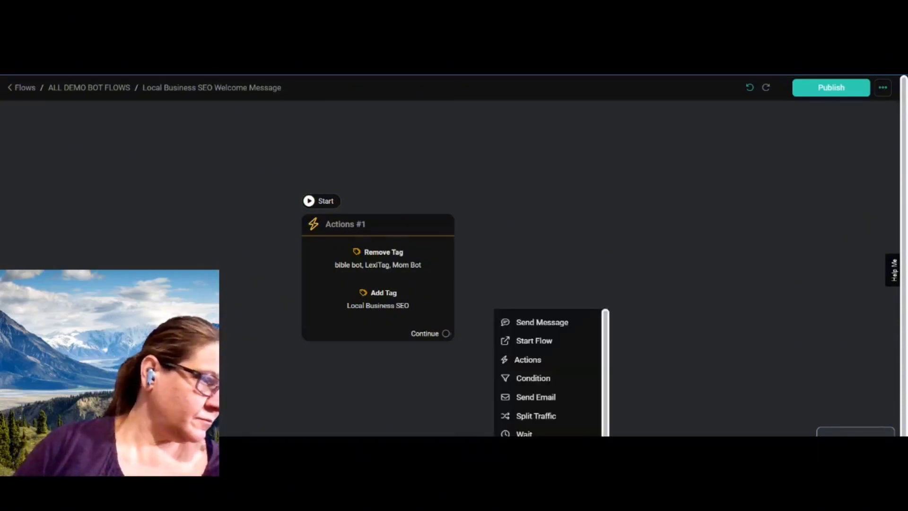
{"action": "left_click", "coordinate": [564, 335]}
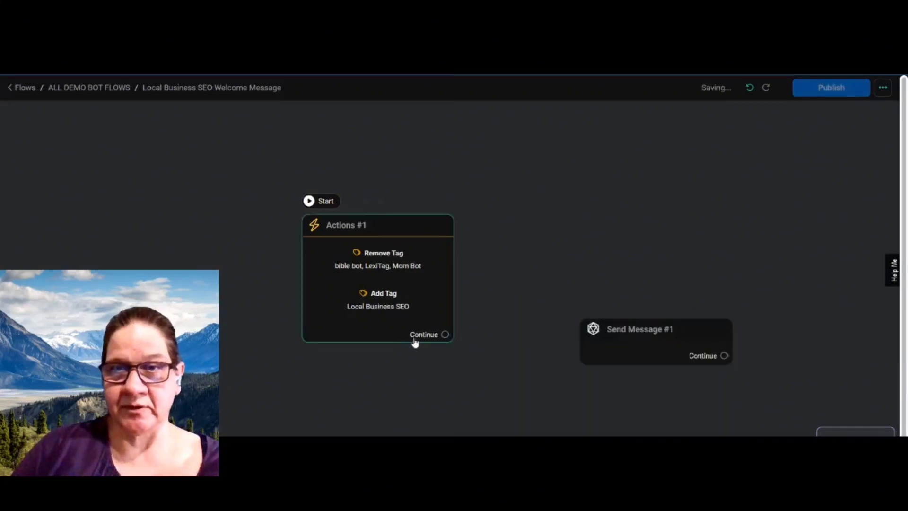
{"action": "left_click_drag", "start_coordinate": [446, 333], "coordinate": [644, 341]}
Step: Add an empty text message to the Send Message #1 block and set its message type to Webchat
{"action": "left_click", "coordinate": [643, 341]}
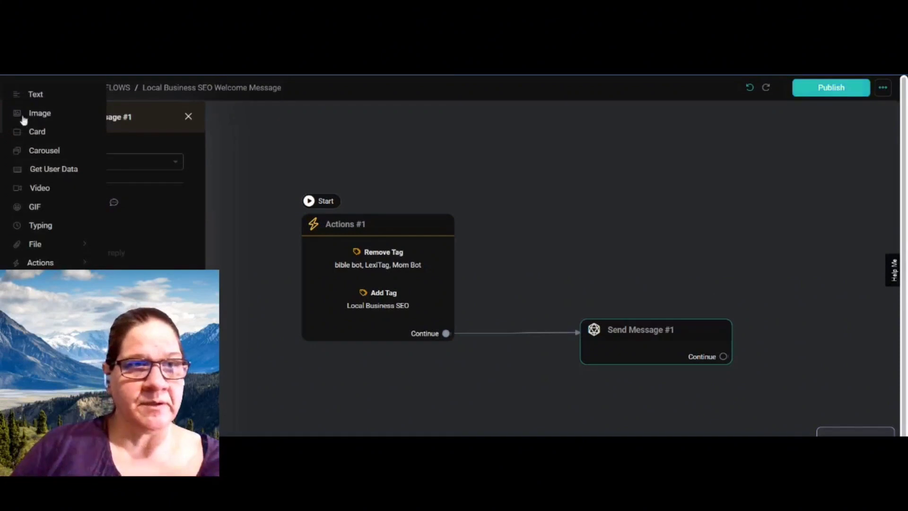
{"action": "left_click", "coordinate": [33, 96]}
{"action": "left_click", "coordinate": [67, 162]}
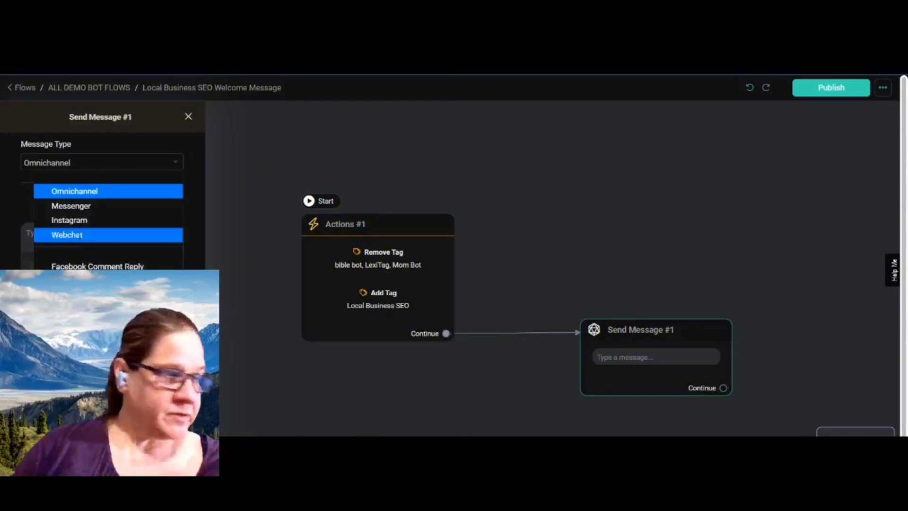
{"action": "left_click", "coordinate": [67, 235]}
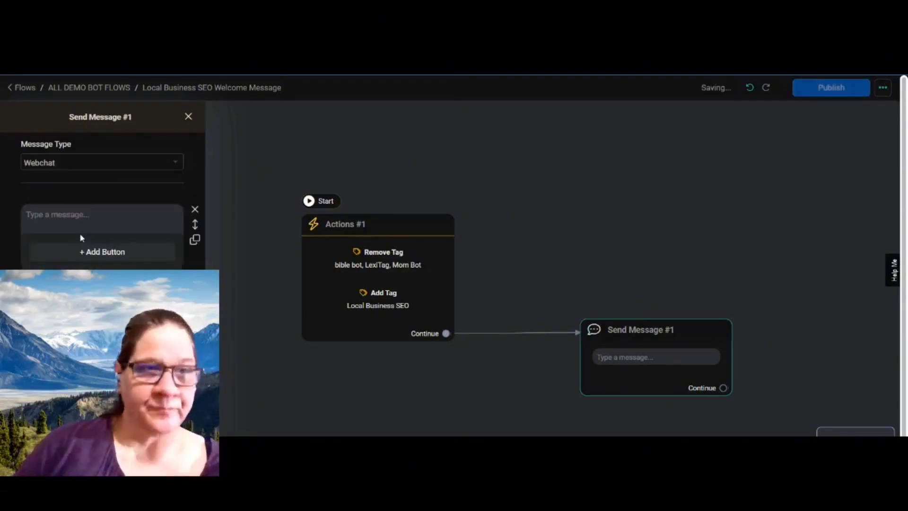
Step: Add a button labelled "Click Me" to the text message in Send Message #1
{"action": "left_click", "coordinate": [106, 256]}
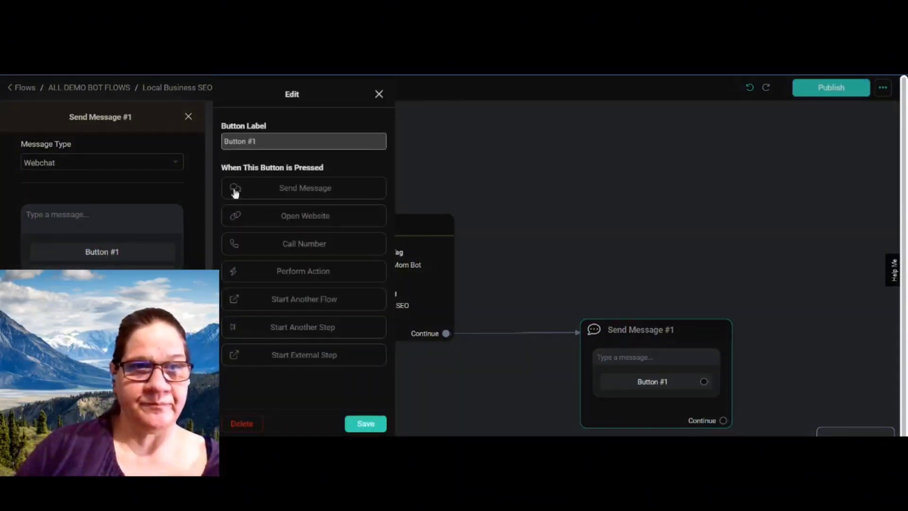
{"action": "triple_click", "coordinate": [268, 145]}
{"action": "type", "text": "Cl"}
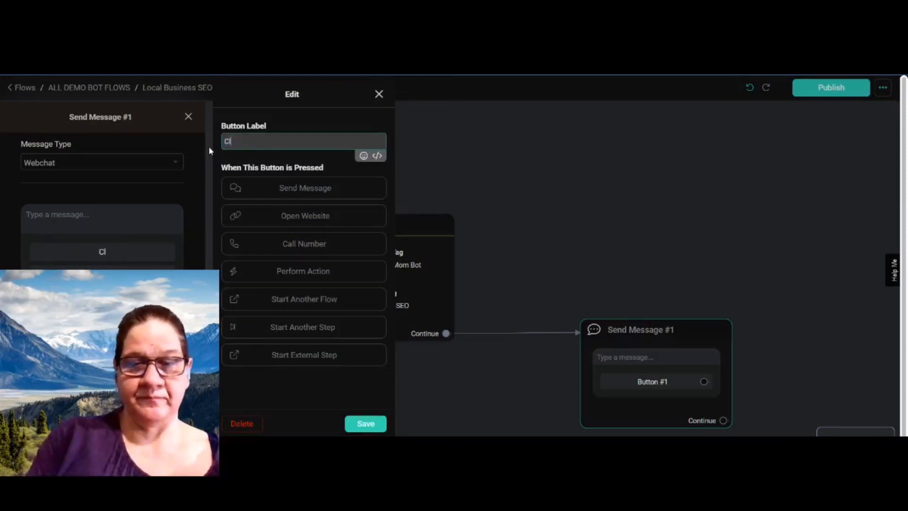
{"action": "type", "text": "ick Me"}
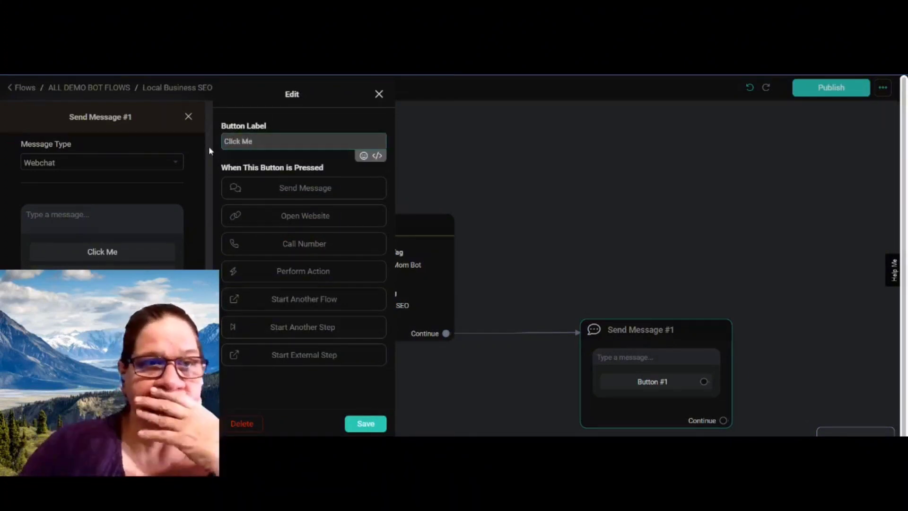
{"action": "left_click", "coordinate": [369, 424]}
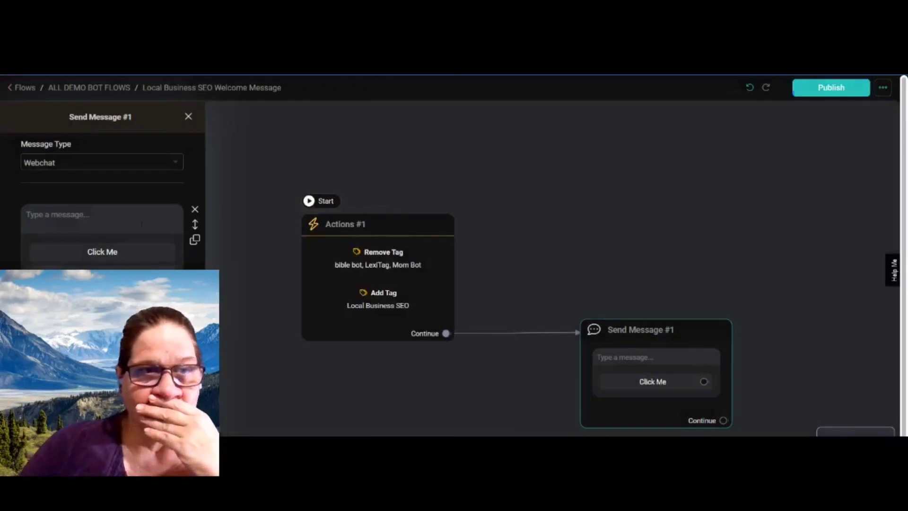
Step: Enter "Ready to create some social posts?" as the message text of Send Message #1
{"action": "type", "text": "Read"}
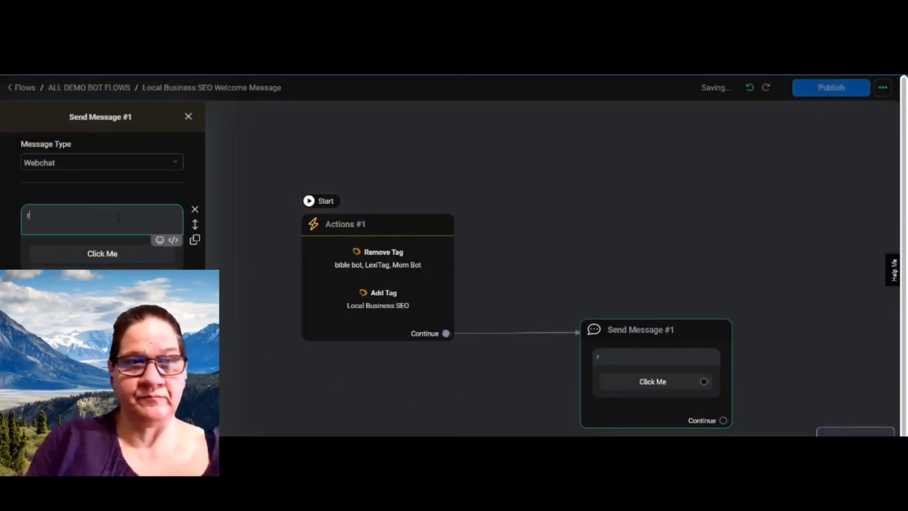
{"action": "type", "text": "y to "}
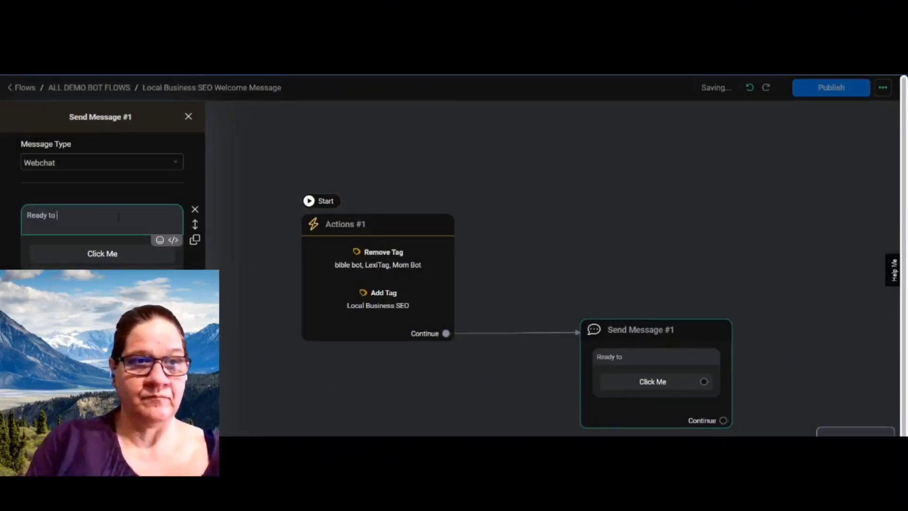
{"action": "type", "text": "create some"}
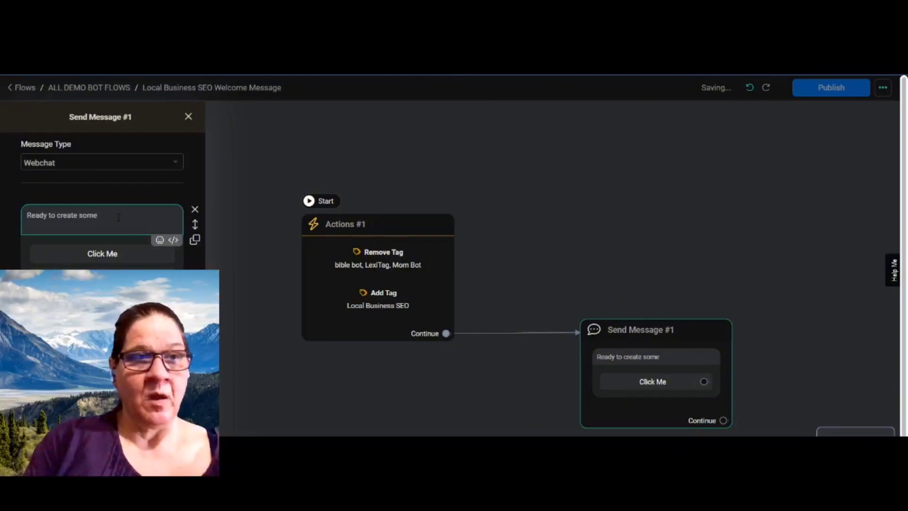
{"action": "type", "text": " social pos"}
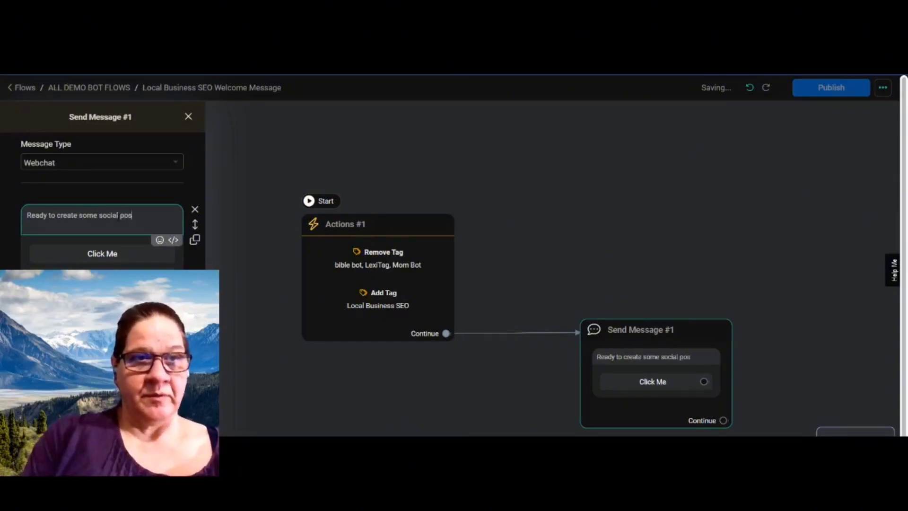
{"action": "type", "text": "ts?"}
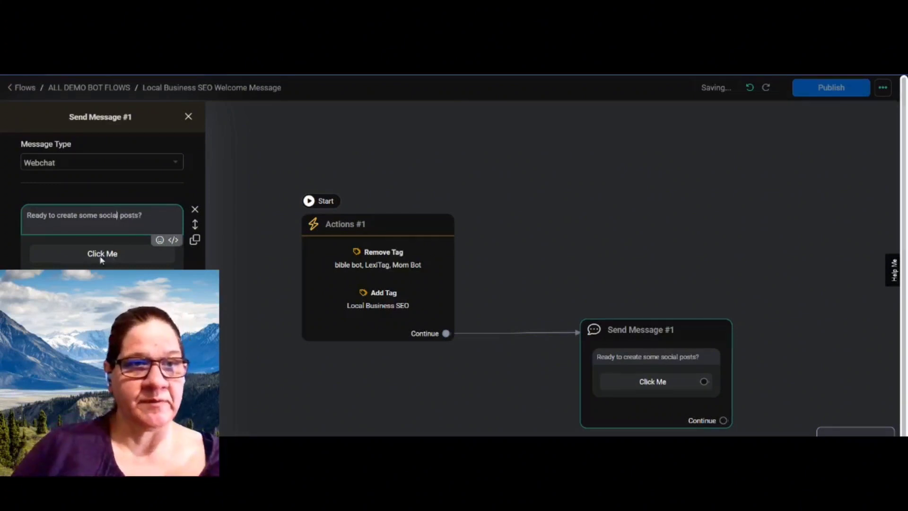
Step: Make the Click Me button start another flow and choose Ai Default Reply - Easy - copy as that flow
{"action": "left_click", "coordinate": [101, 256]}
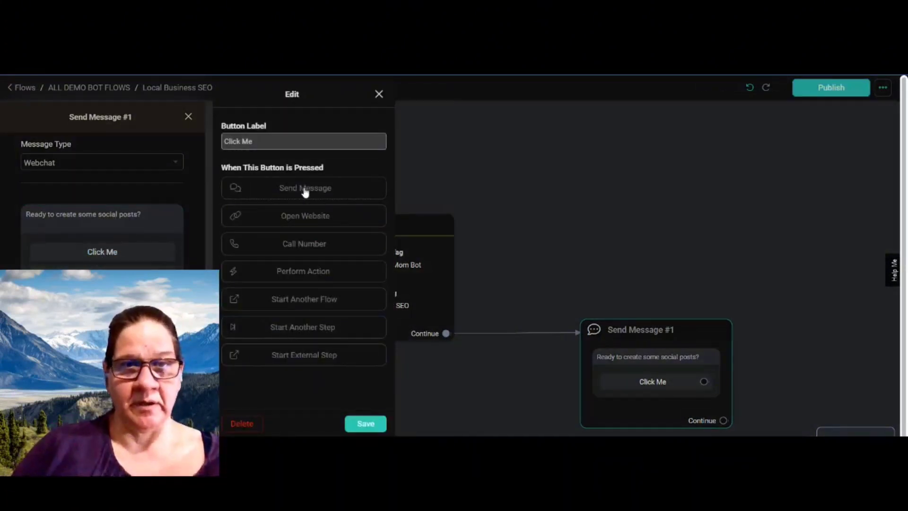
{"action": "left_click", "coordinate": [308, 299]}
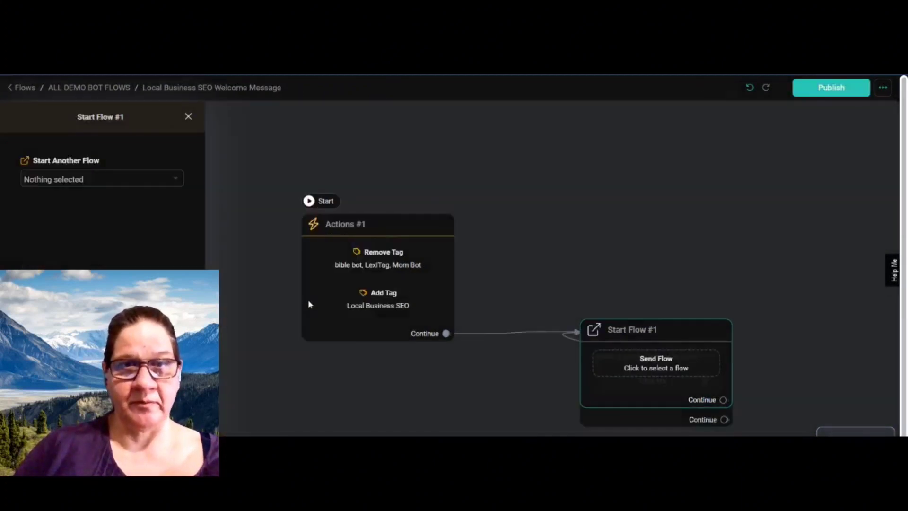
{"action": "left_click", "coordinate": [671, 367]}
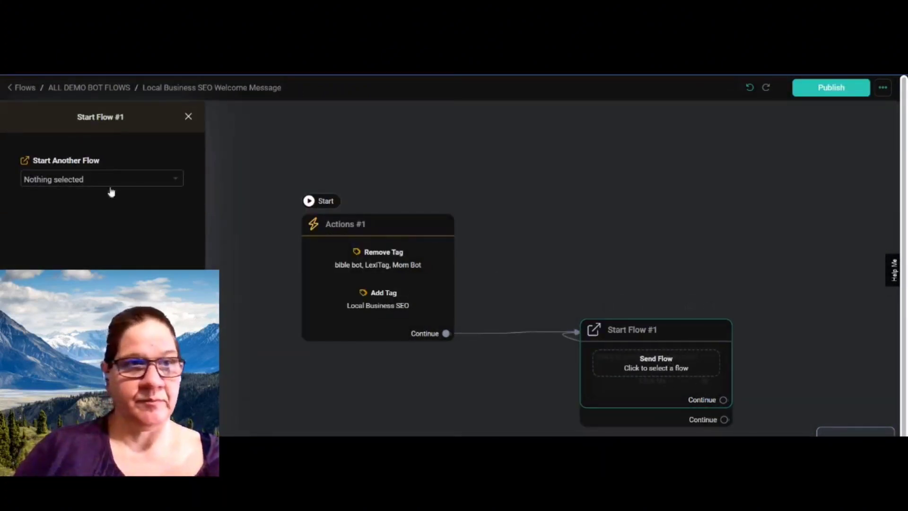
{"action": "left_click", "coordinate": [99, 180]}
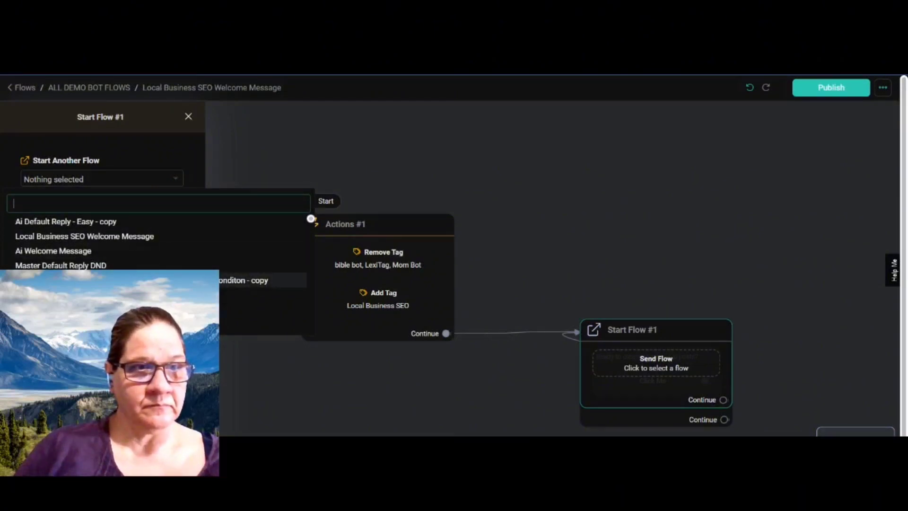
{"action": "left_click", "coordinate": [91, 221]}
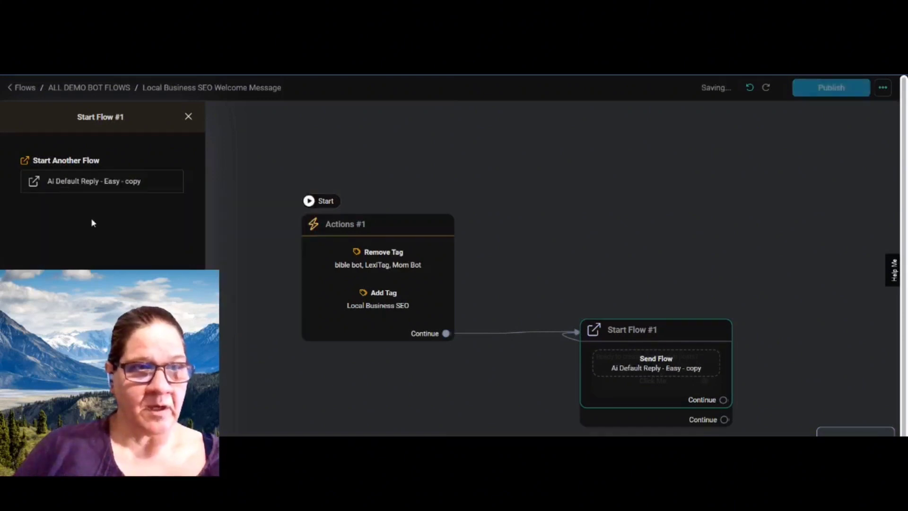
Step: Move the Start Flow #1 and Send Message #1 blocks apart and publish the welcome message flow
{"action": "left_click", "coordinate": [684, 284]}
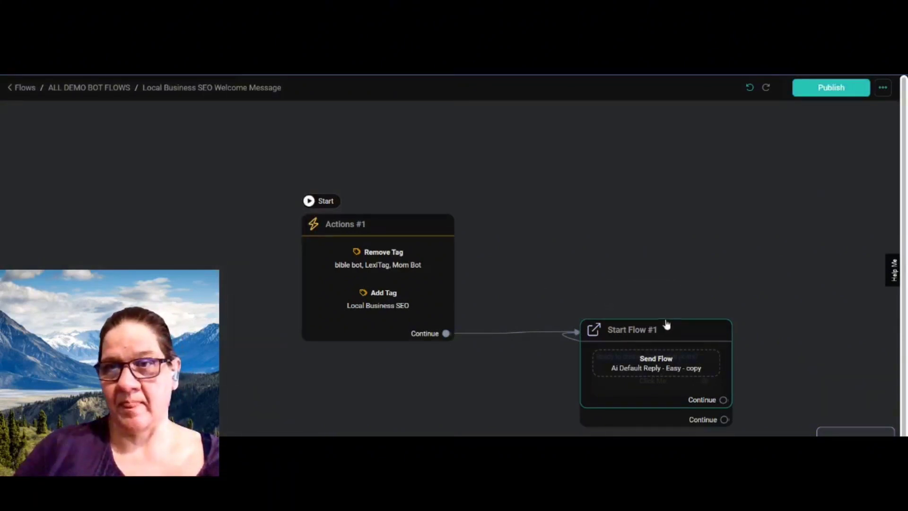
{"action": "left_click_drag", "start_coordinate": [676, 330], "coordinate": [725, 189]}
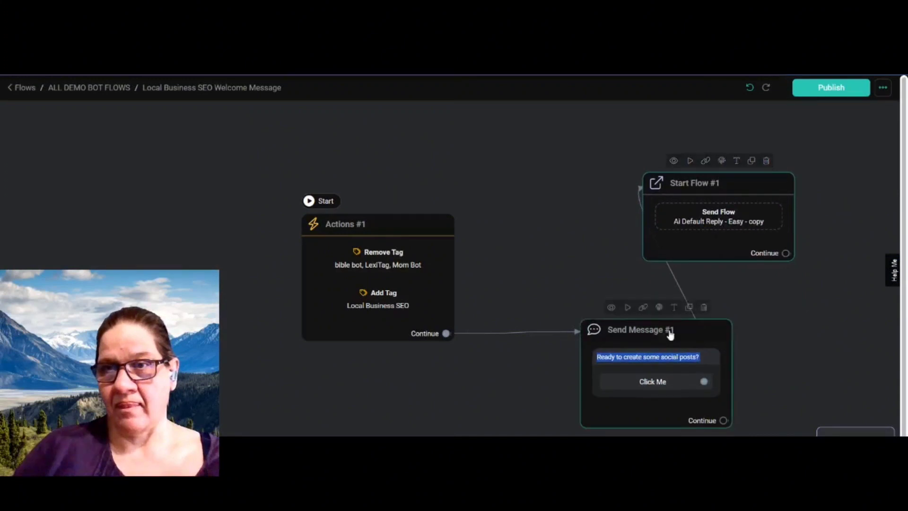
{"action": "left_click_drag", "start_coordinate": [667, 326], "coordinate": [578, 269]}
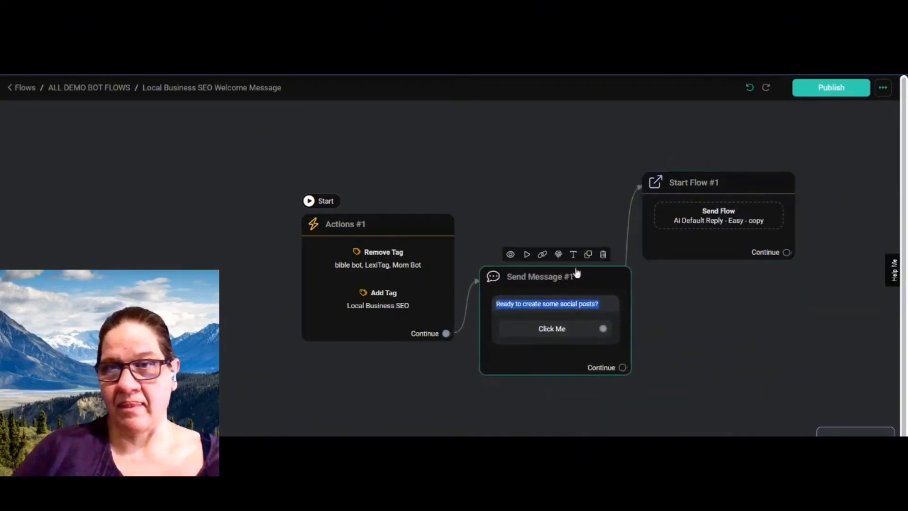
{"action": "left_click", "coordinate": [833, 90]}
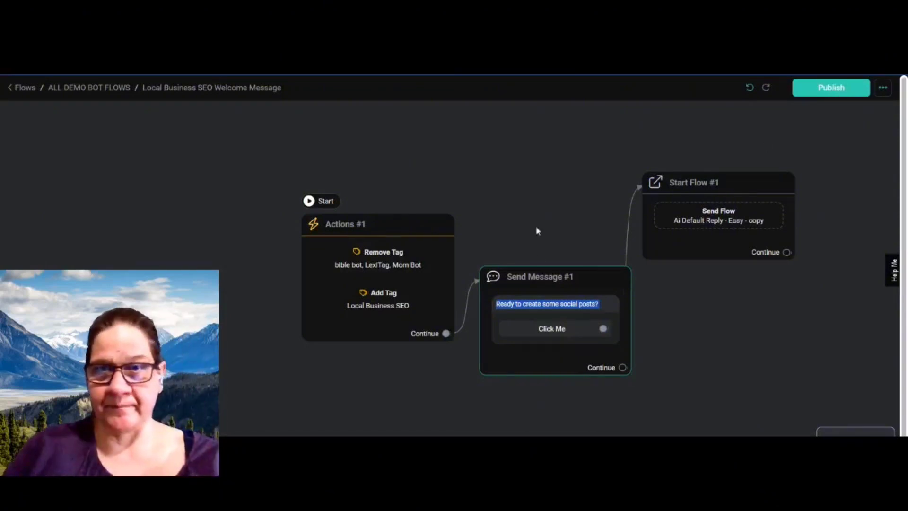
Step: Make Send Message #1 the starting block, space out the Start Flow #1 and Actions #1 blocks, and publish the flow
{"action": "mouse_move", "coordinate": [531, 276]}
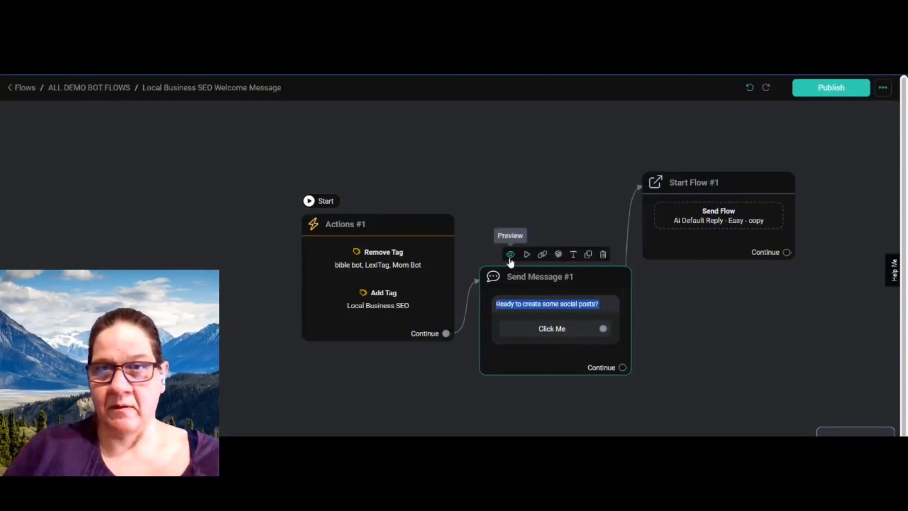
{"action": "left_click", "coordinate": [527, 255]}
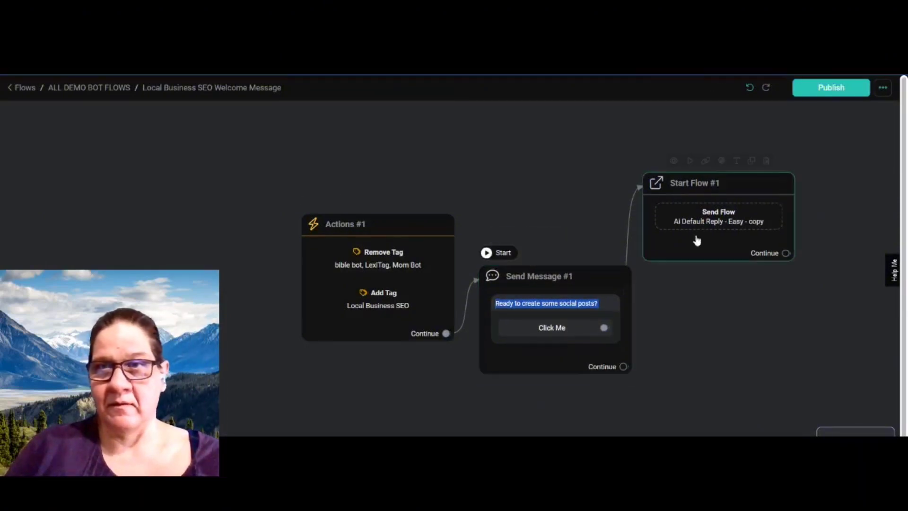
{"action": "mouse_move", "coordinate": [705, 206]}
{"action": "left_click_drag", "start_coordinate": [704, 184], "coordinate": [807, 185]}
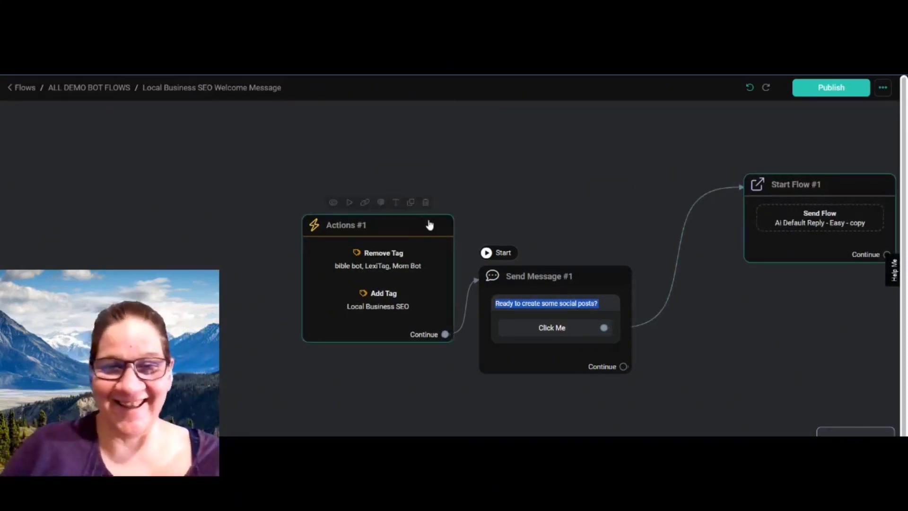
{"action": "left_click_drag", "start_coordinate": [428, 225], "coordinate": [331, 206]}
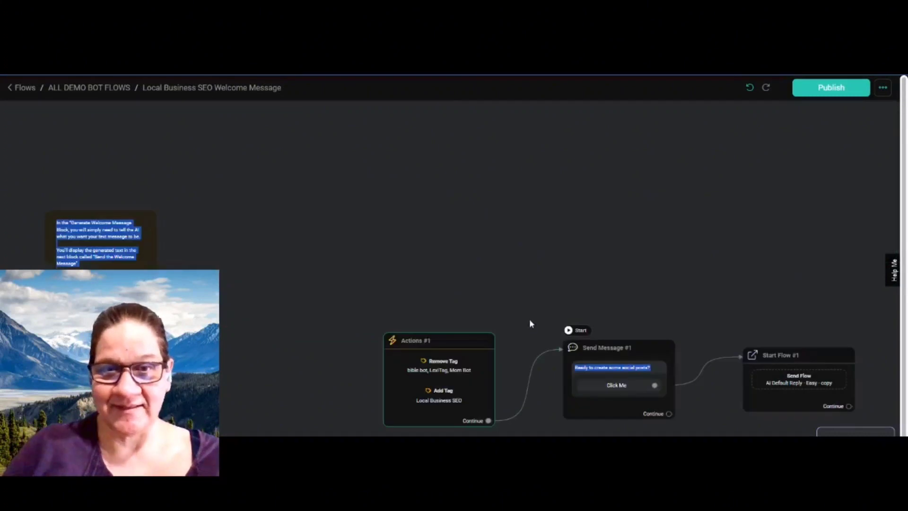
{"action": "scroll", "coordinate": [598, 266], "scroll_direction": "down", "scroll_amount": 3}
{"action": "scroll", "coordinate": [593, 272], "scroll_direction": "up", "scroll_amount": 6}
{"action": "left_click_drag", "start_coordinate": [643, 290], "coordinate": [412, 103]}
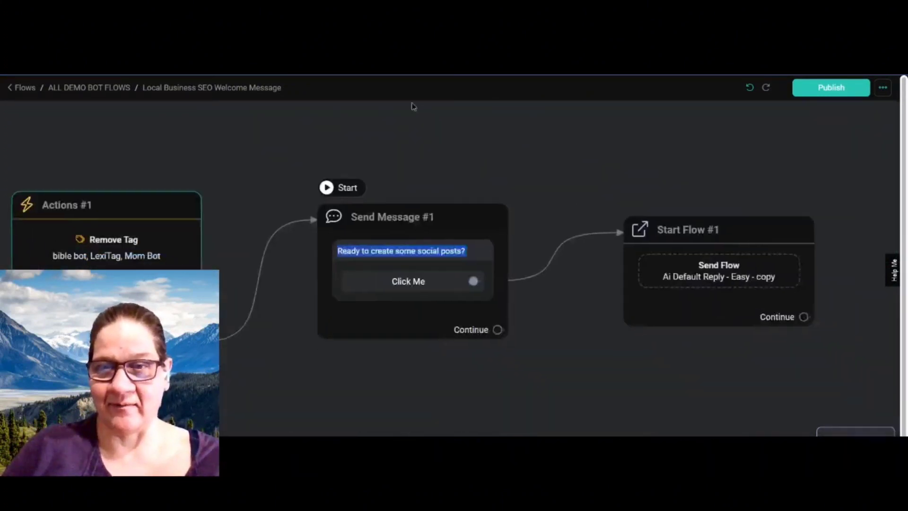
{"action": "left_click", "coordinate": [818, 90]}
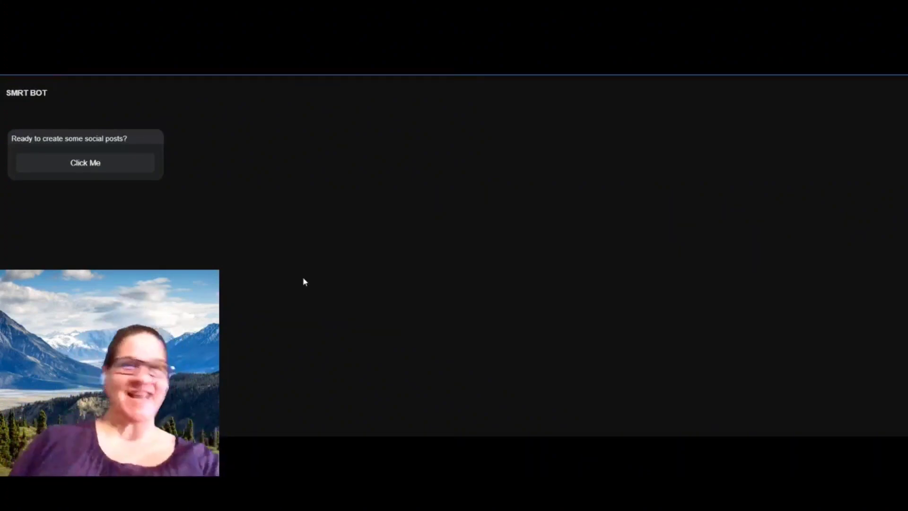
Step: Test the Click Me button of the welcome message in the webchat
{"action": "left_click", "coordinate": [109, 170]}
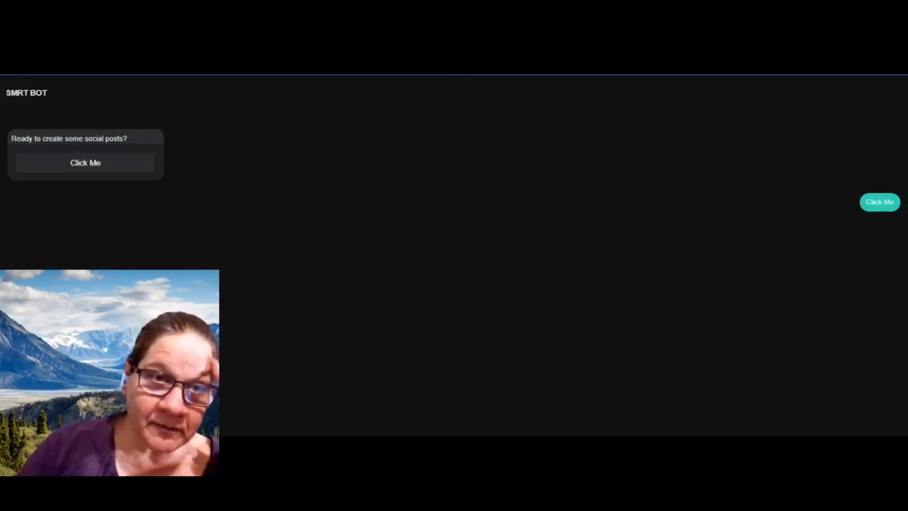
{"action": "left_click", "coordinate": [116, 171]}
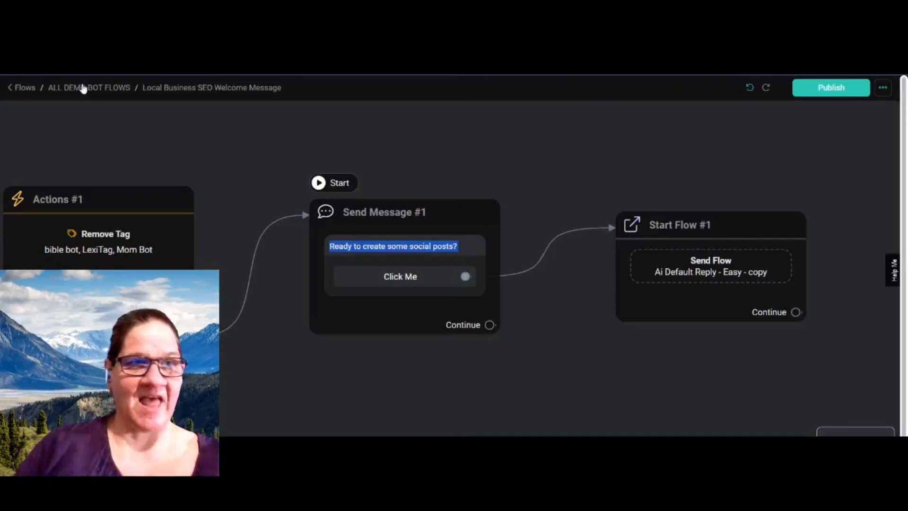
Step: Open the Ai Default Reply - Easy - copy flow from the ALL DEMO BOT FLOWS folder
{"action": "left_click", "coordinate": [83, 89]}
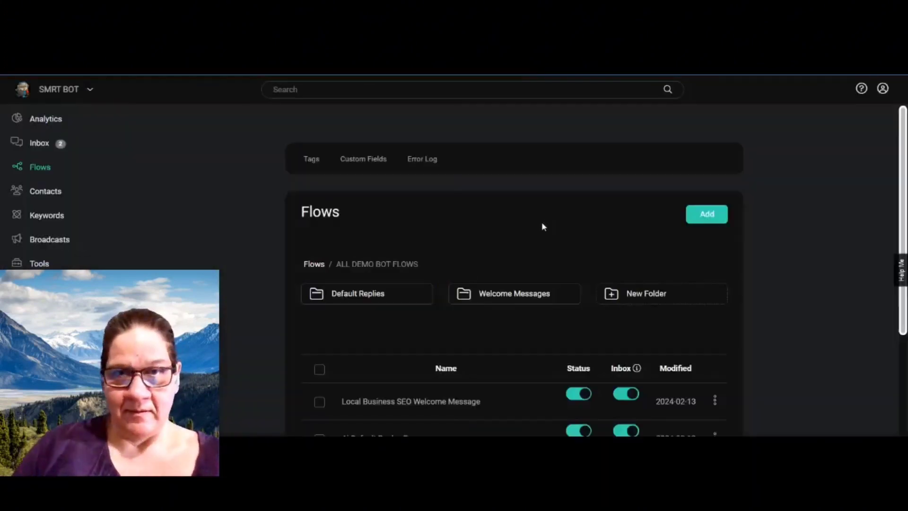
{"action": "scroll", "coordinate": [515, 336], "scroll_direction": "down", "scroll_amount": 3}
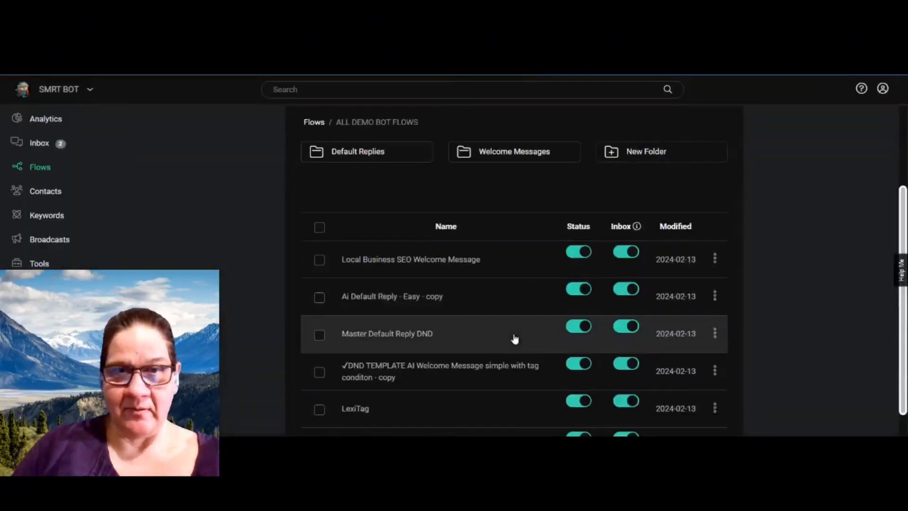
{"action": "left_click", "coordinate": [397, 305]}
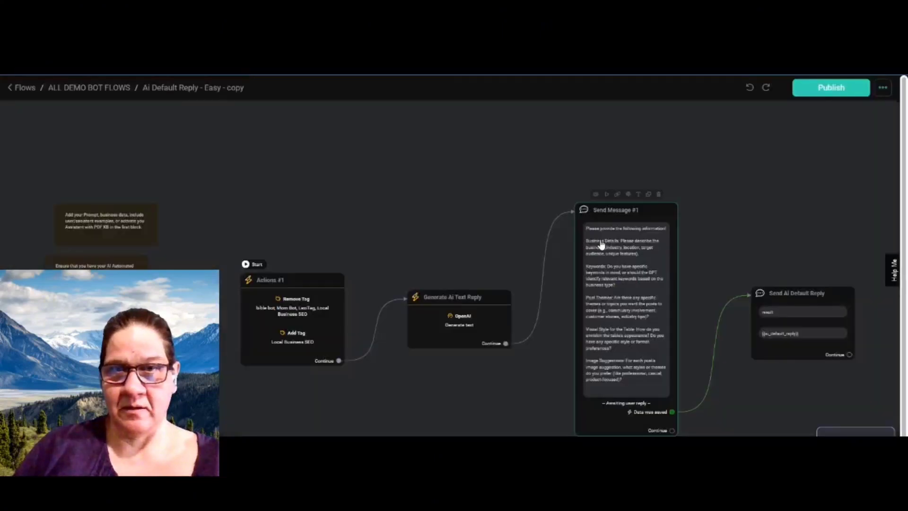
{"action": "left_click_drag", "start_coordinate": [451, 249], "coordinate": [426, 187]}
{"action": "scroll", "coordinate": [420, 290], "scroll_direction": "up", "scroll_amount": 3}
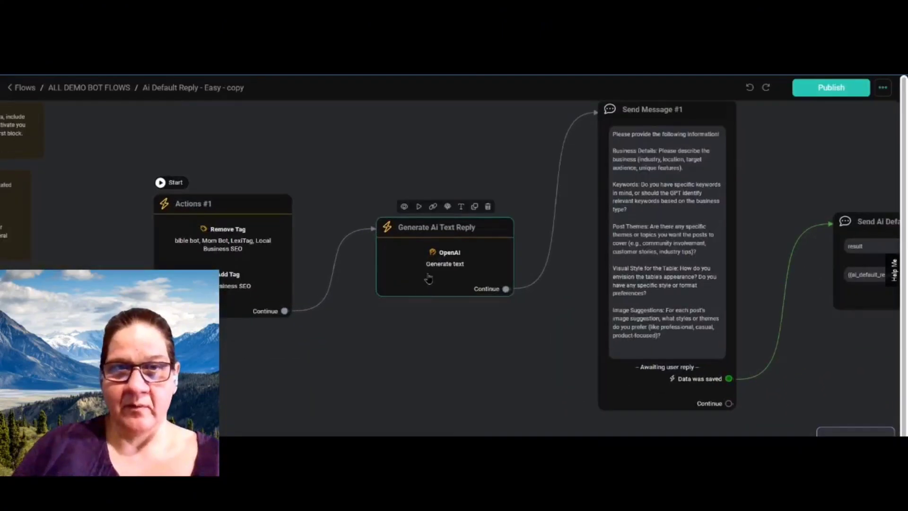
{"action": "left_click_drag", "start_coordinate": [432, 277], "coordinate": [392, 266]}
{"action": "left_click_drag", "start_coordinate": [545, 258], "coordinate": [458, 268]}
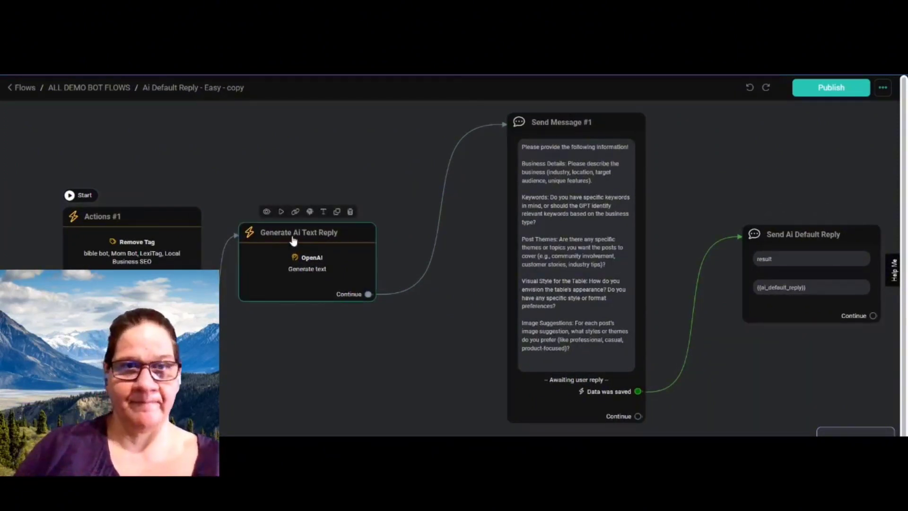
{"action": "right_click", "coordinate": [494, 425]}
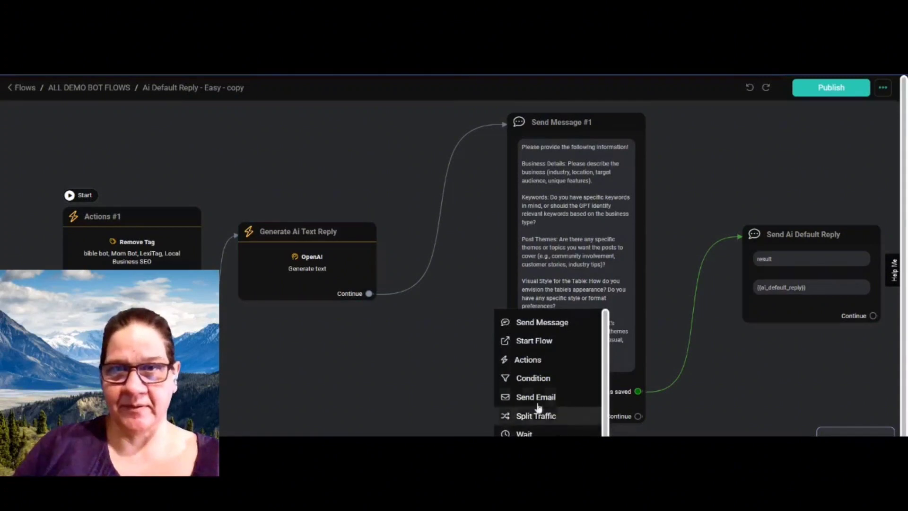
{"action": "left_click", "coordinate": [536, 327]}
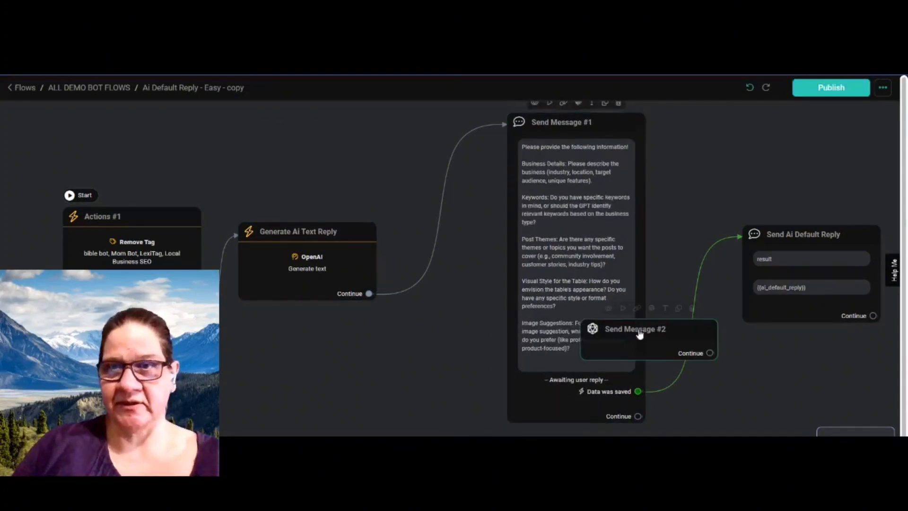
{"action": "left_click_drag", "start_coordinate": [637, 333], "coordinate": [311, 159]}
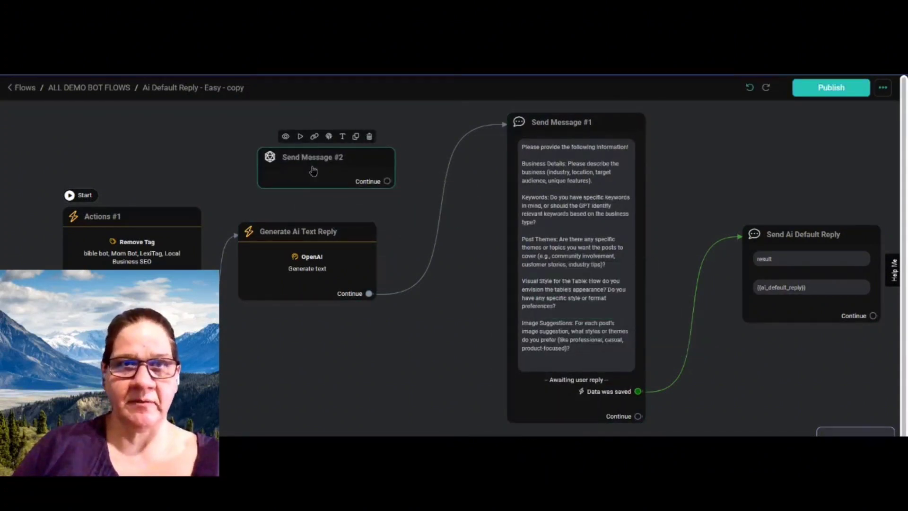
{"action": "left_click", "coordinate": [314, 171]}
{"action": "left_click", "coordinate": [74, 254]}
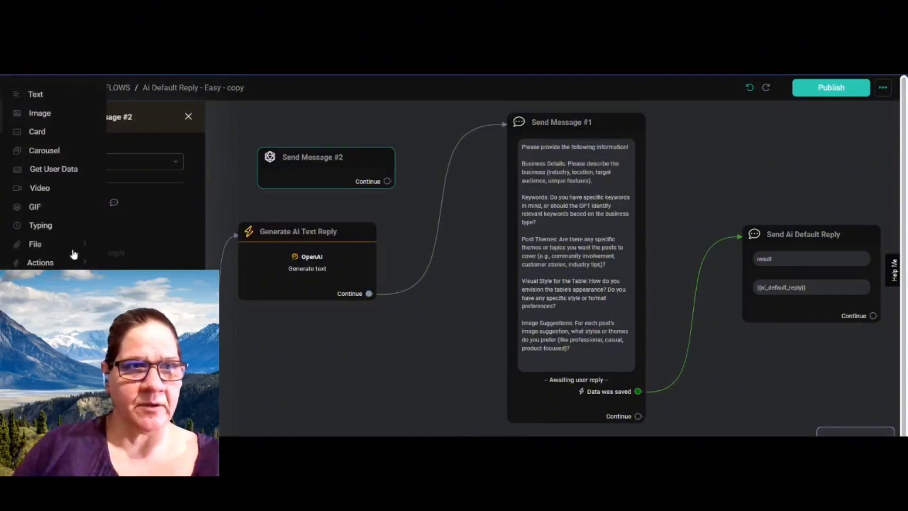
{"action": "left_click", "coordinate": [36, 94]}
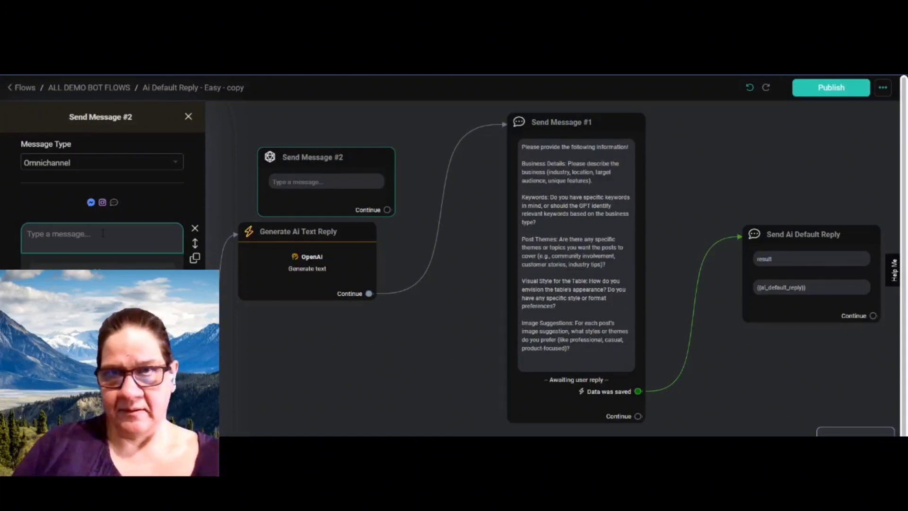
{"action": "left_click", "coordinate": [431, 332]}
{"action": "left_click_drag", "start_coordinate": [311, 182], "coordinate": [310, 170]}
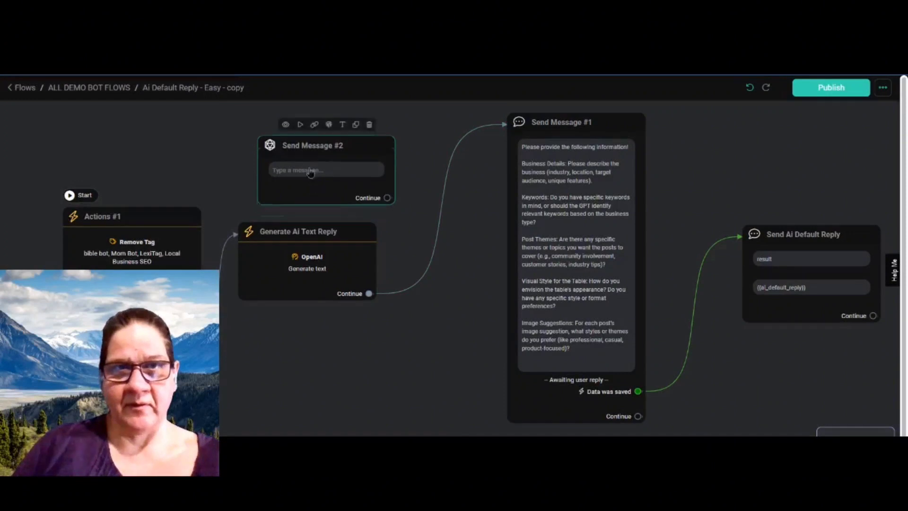
{"action": "left_click", "coordinate": [369, 124]}
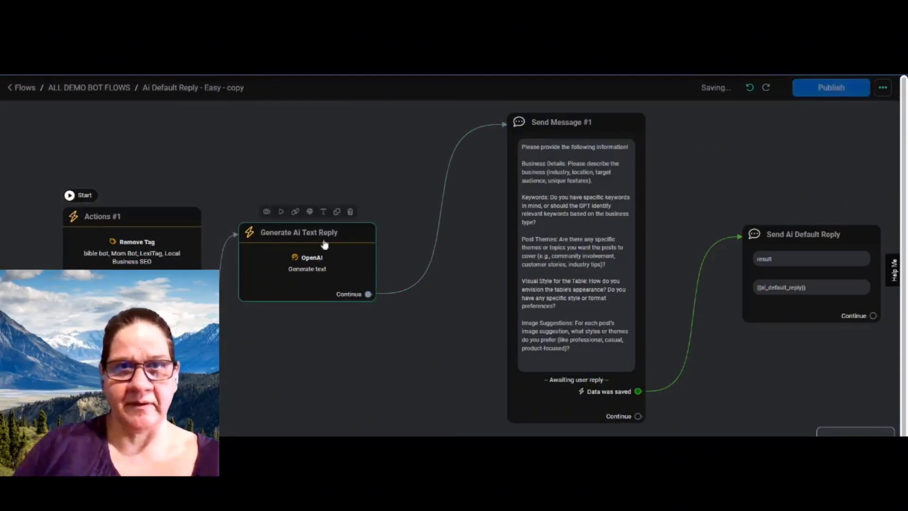
Step: Remove the Generate Ai Text Reply block's connections to Send Message #1 and Actions #1, moving the block out of the way
{"action": "left_click", "coordinate": [372, 276]}
{"action": "left_click", "coordinate": [386, 292]}
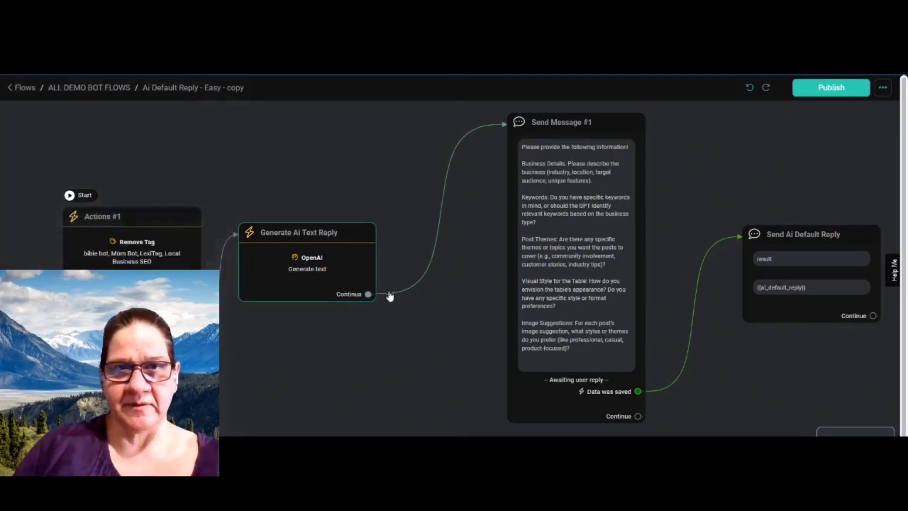
{"action": "left_click", "coordinate": [388, 279]}
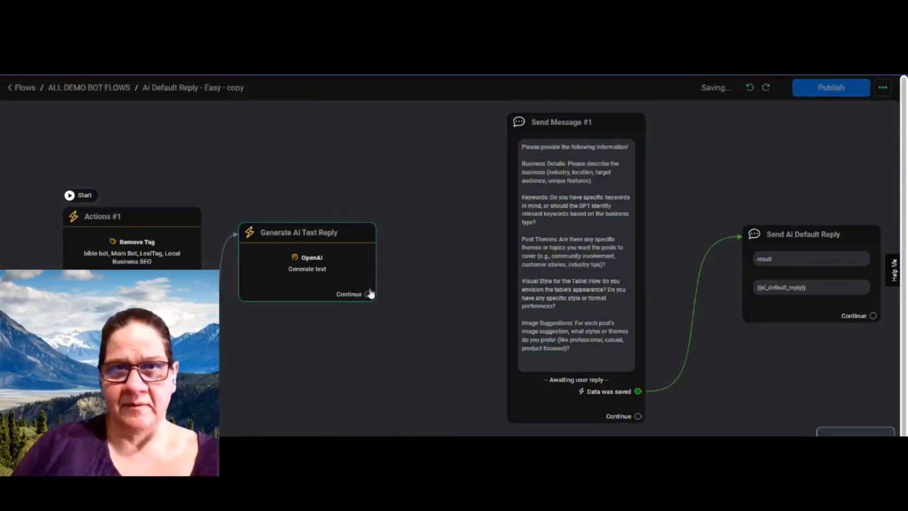
{"action": "mouse_move", "coordinate": [294, 251]}
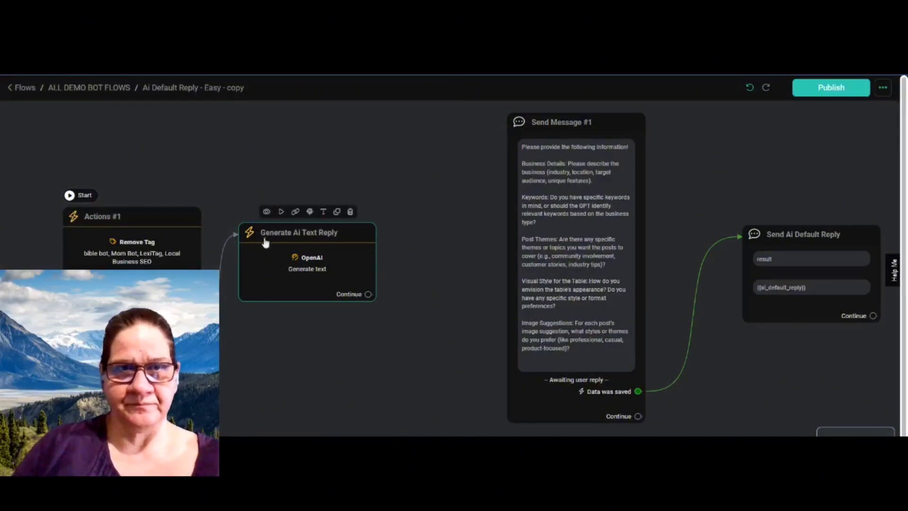
{"action": "left_click_drag", "start_coordinate": [264, 242], "coordinate": [373, 184]}
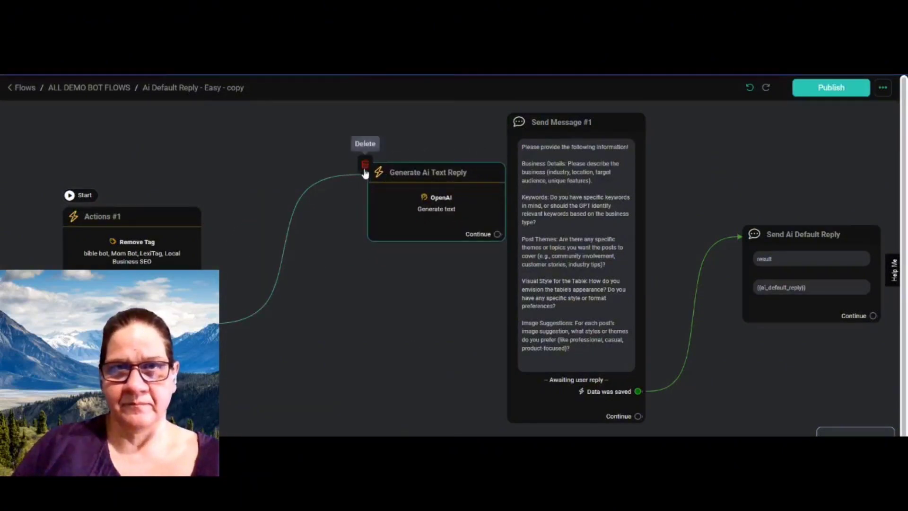
{"action": "left_click", "coordinate": [364, 173]}
Step: Place Send Message #1 beside Actions #1, connect the two blocks, and remove Send Message #1's link to Send Ai Default Reply
{"action": "left_click_drag", "start_coordinate": [541, 136], "coordinate": [254, 145]}
{"action": "mouse_move", "coordinate": [546, 322]}
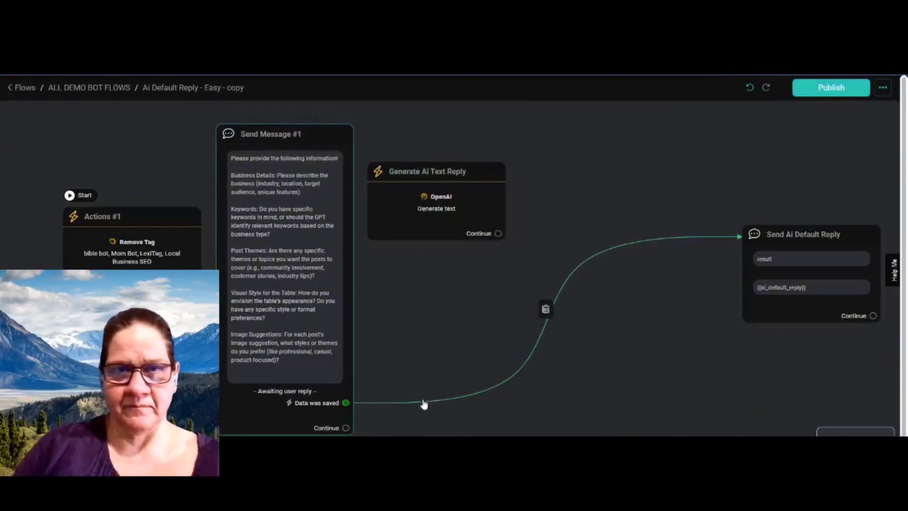
{"action": "left_click", "coordinate": [546, 310]}
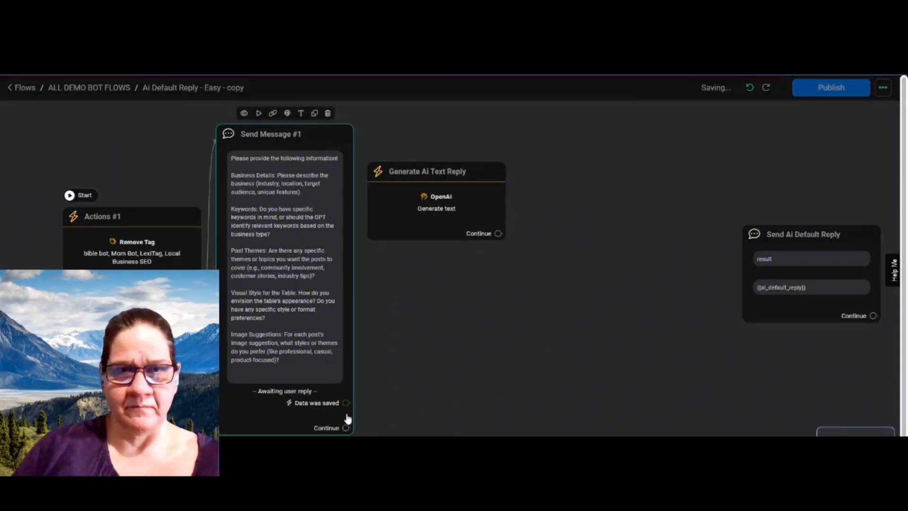
Step: Connect Send Message #1's Data was saved output to Generate Ai Text Reply, link that block to Send Ai Default Reply, and publish the flow
{"action": "left_click_drag", "start_coordinate": [347, 403], "coordinate": [470, 202]}
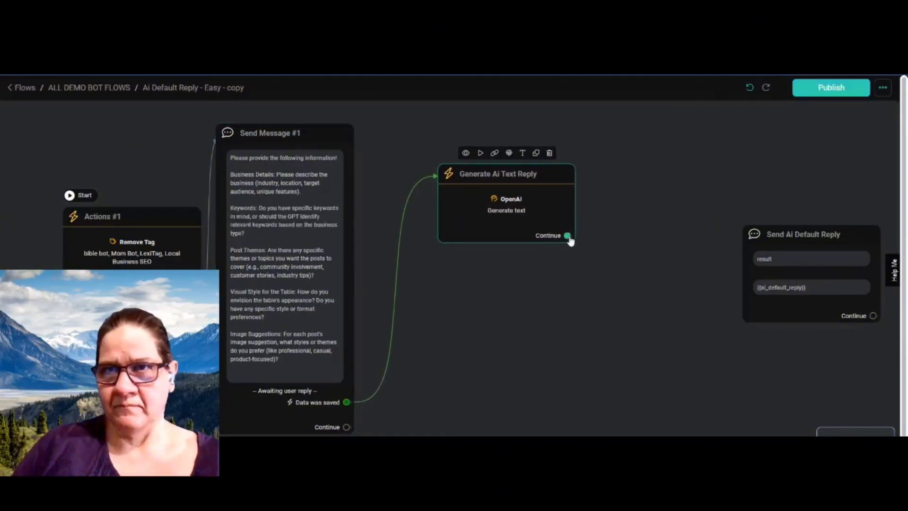
{"action": "left_click_drag", "start_coordinate": [568, 236], "coordinate": [878, 243]}
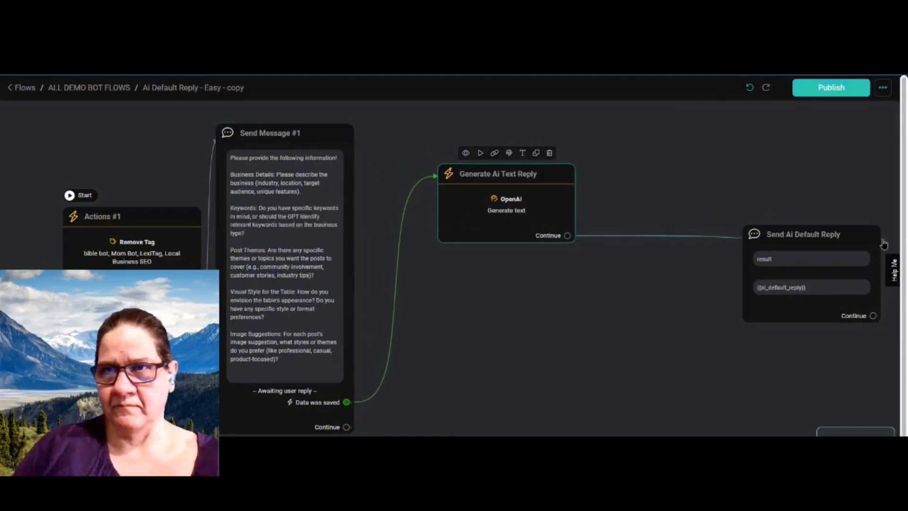
{"action": "left_click", "coordinate": [829, 95]}
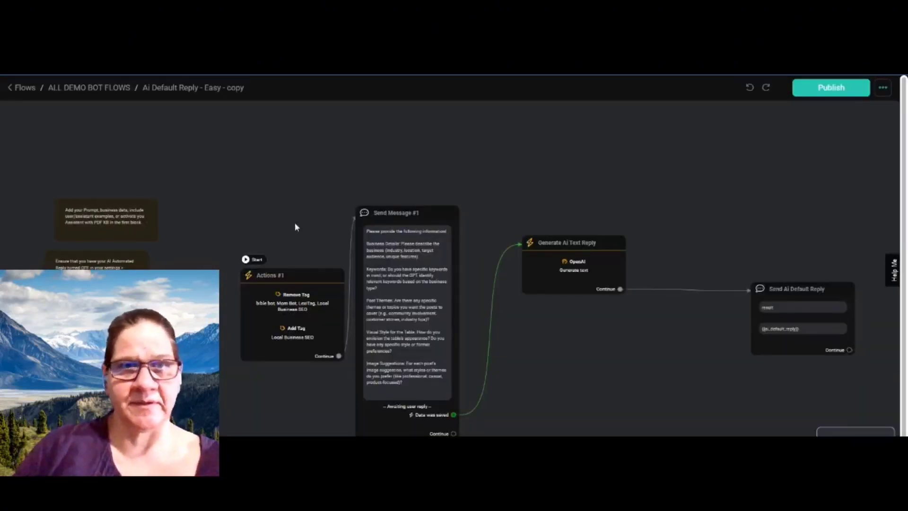
{"action": "left_click", "coordinate": [828, 96]}
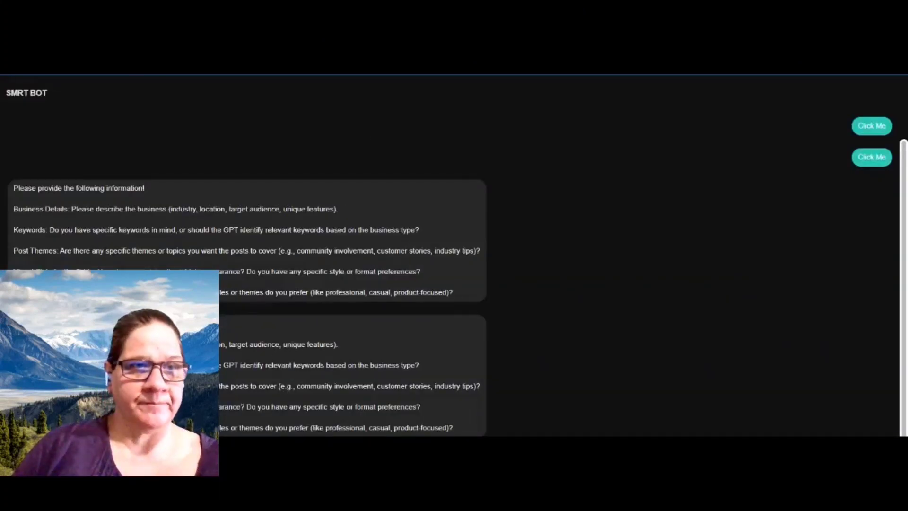
Step: Reload the webchat to restart the bot conversation from the welcome message
{"action": "key", "text": "F5"}
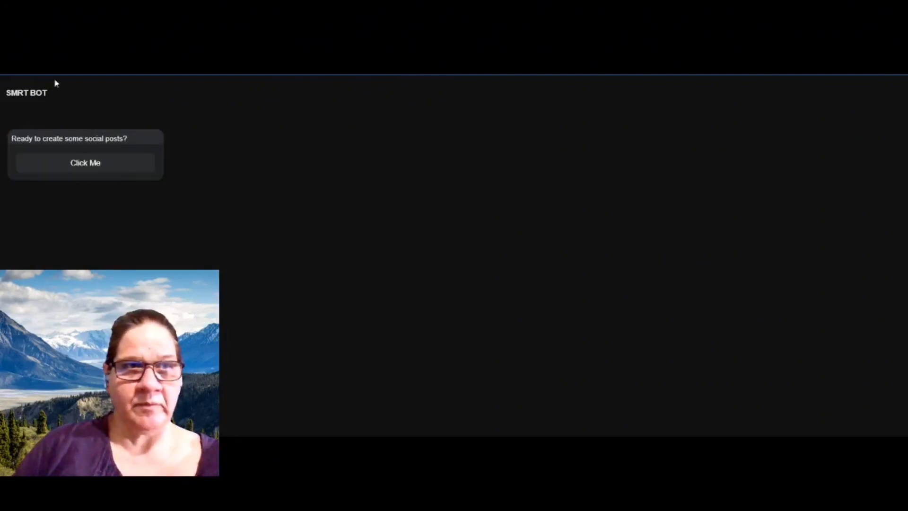
Step: Test the flow in the webchat by starting it from the welcome message and submitting a reply to the business details questions
{"action": "left_click", "coordinate": [92, 168]}
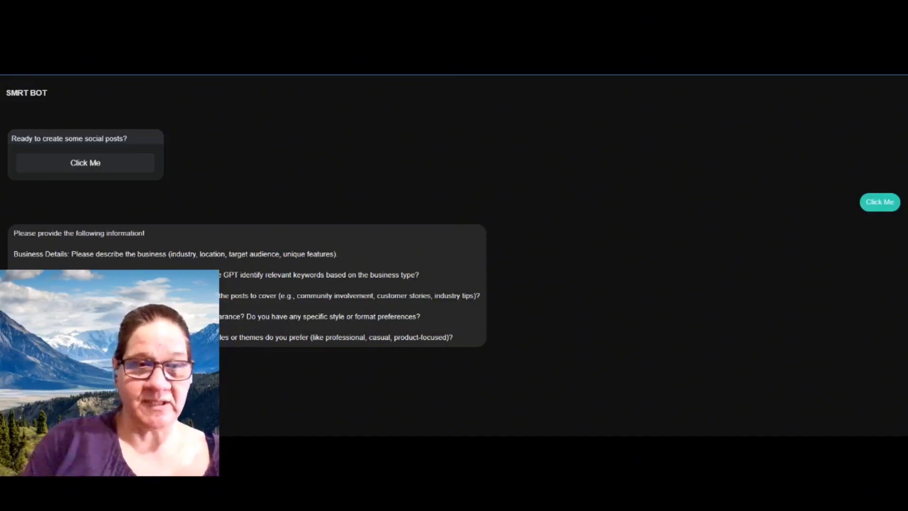
{"action": "key", "text": "Return"}
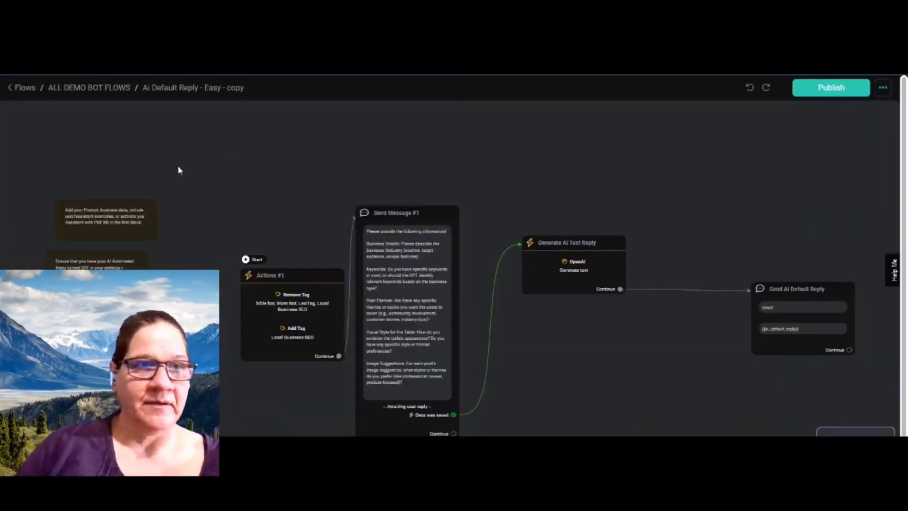
Step: Leave the flow editor and check the Error Log for problems with the bot
{"action": "left_click", "coordinate": [21, 88]}
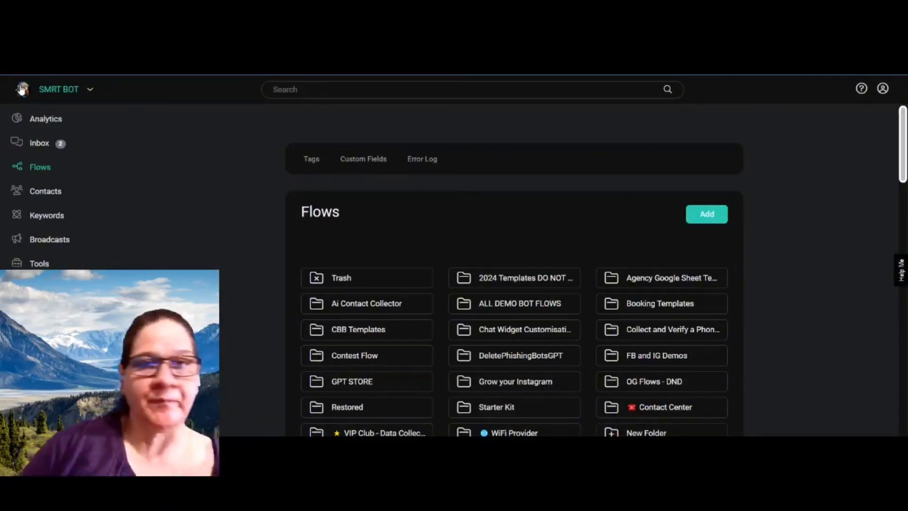
{"action": "left_click", "coordinate": [518, 303]}
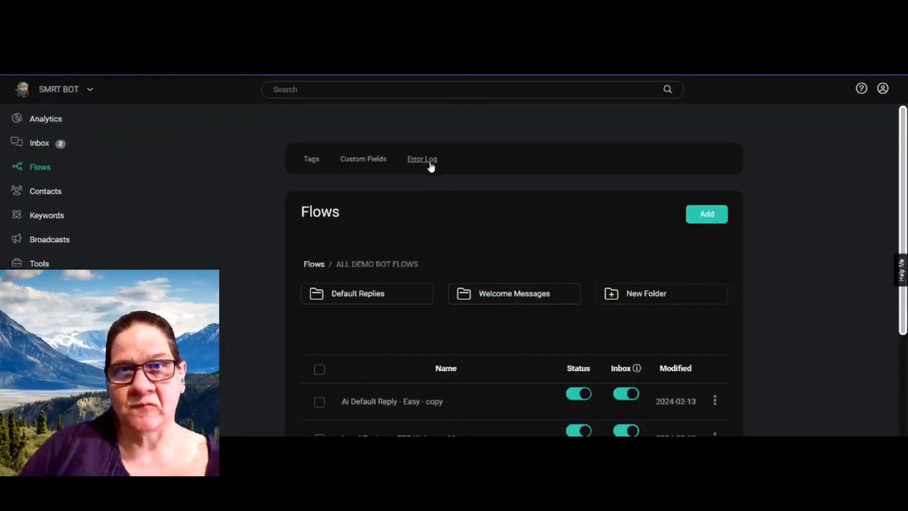
{"action": "left_click", "coordinate": [429, 160]}
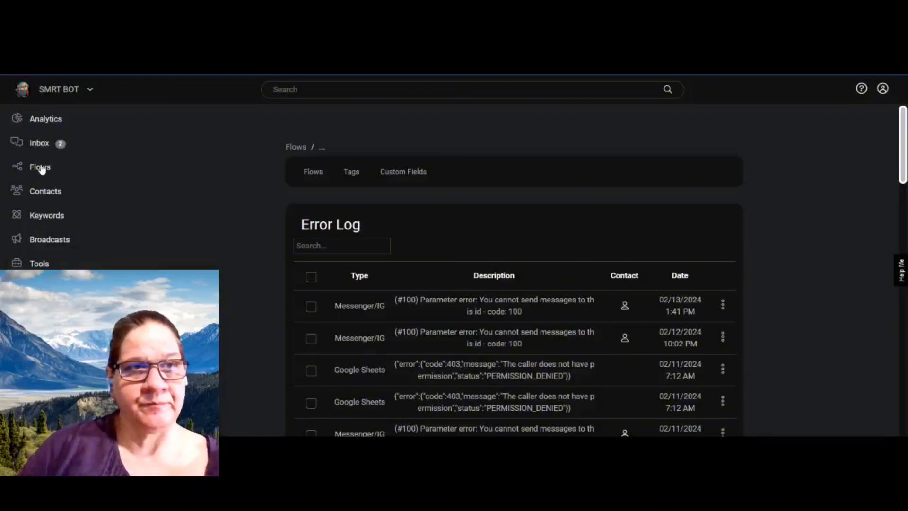
Step: Reopen the Ai Default Reply - Easy - copy flow from the ALL DEMO BOT FLOWS folder
{"action": "left_click", "coordinate": [39, 170]}
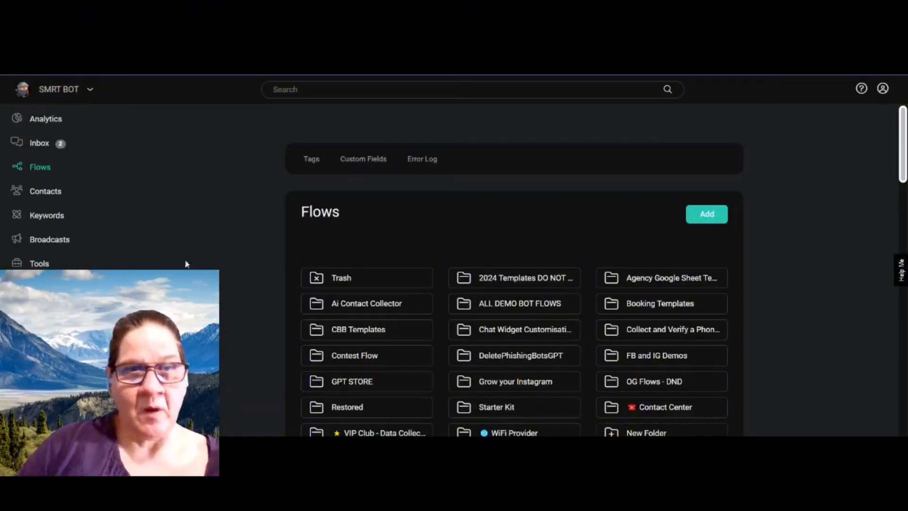
{"action": "scroll", "coordinate": [420, 243], "scroll_direction": "down", "scroll_amount": 2}
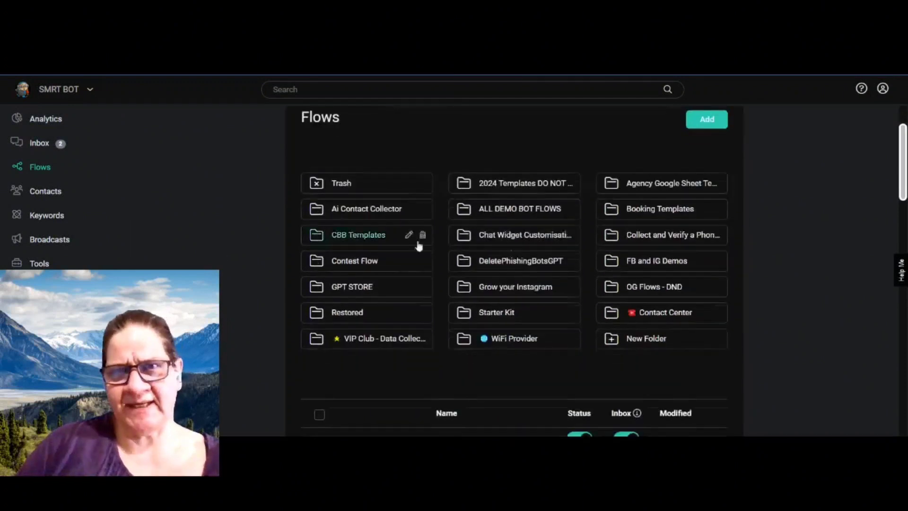
{"action": "left_click", "coordinate": [511, 213]}
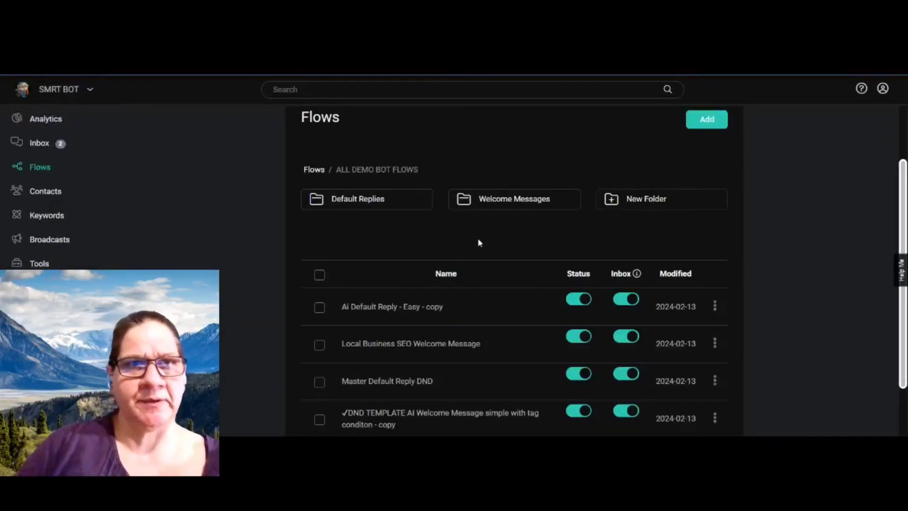
{"action": "scroll", "coordinate": [479, 241], "scroll_direction": "down", "scroll_amount": 2}
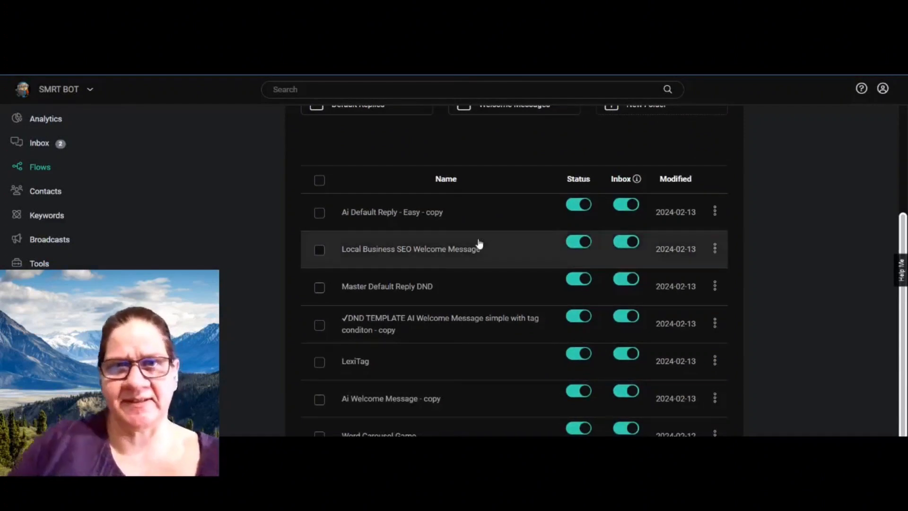
{"action": "left_click", "coordinate": [430, 220]}
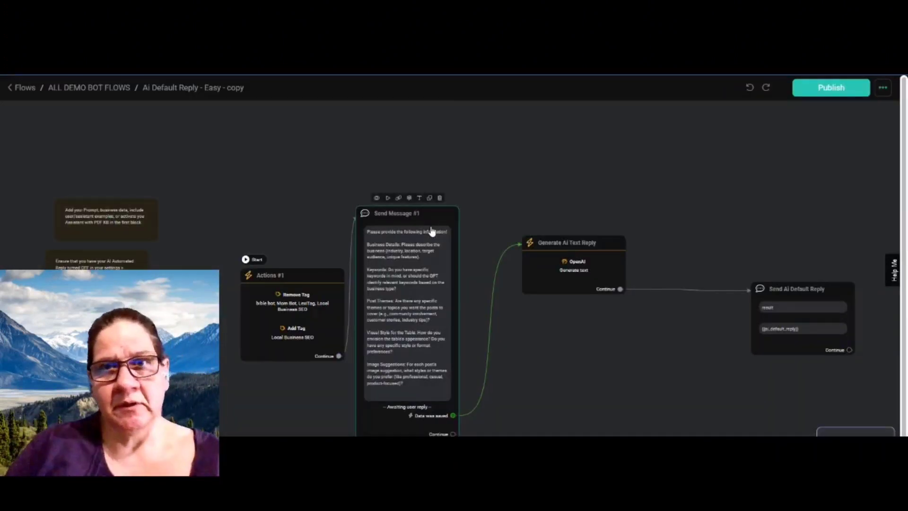
Step: Remove the connections linking Actions #1, Send Message #1, Generate Ai Text Reply and Send Ai Default Reply
{"action": "left_click_drag", "start_coordinate": [387, 215], "coordinate": [404, 215]}
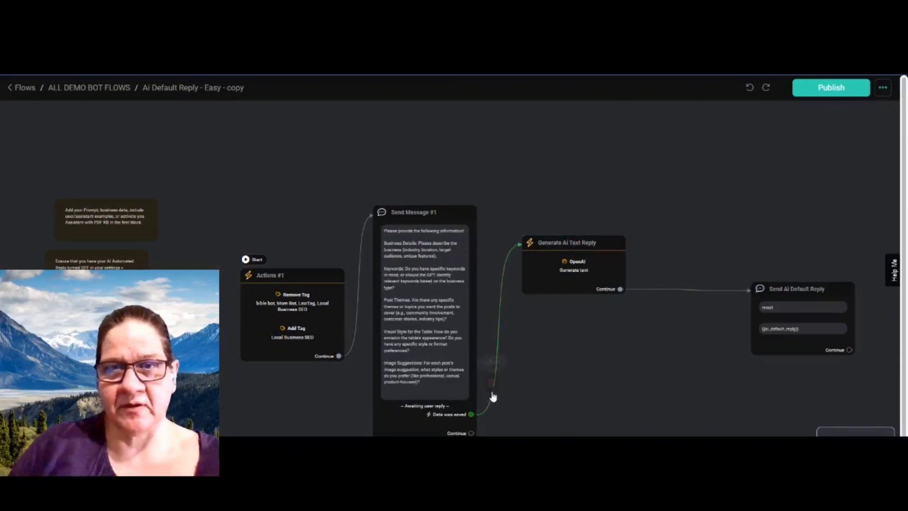
{"action": "left_click", "coordinate": [491, 363]}
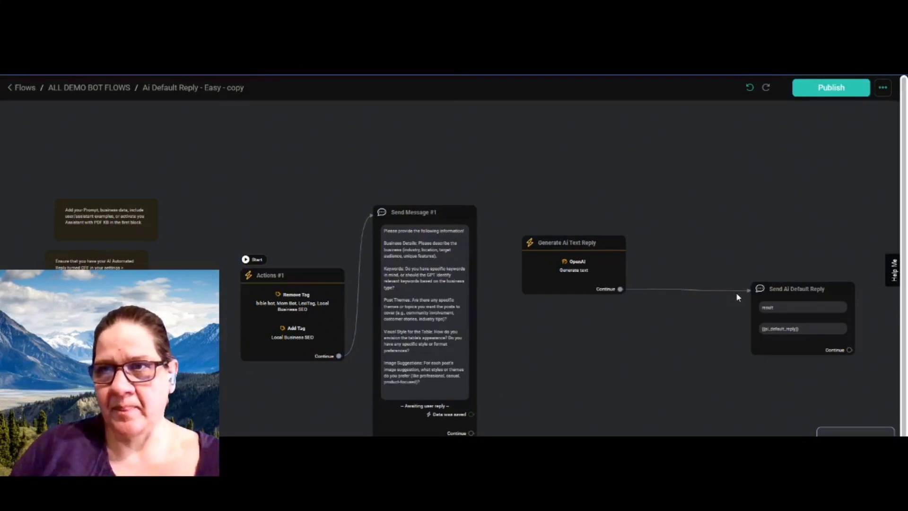
{"action": "scroll", "coordinate": [737, 296], "scroll_direction": "up", "scroll_amount": 2}
{"action": "mouse_move", "coordinate": [735, 283]}
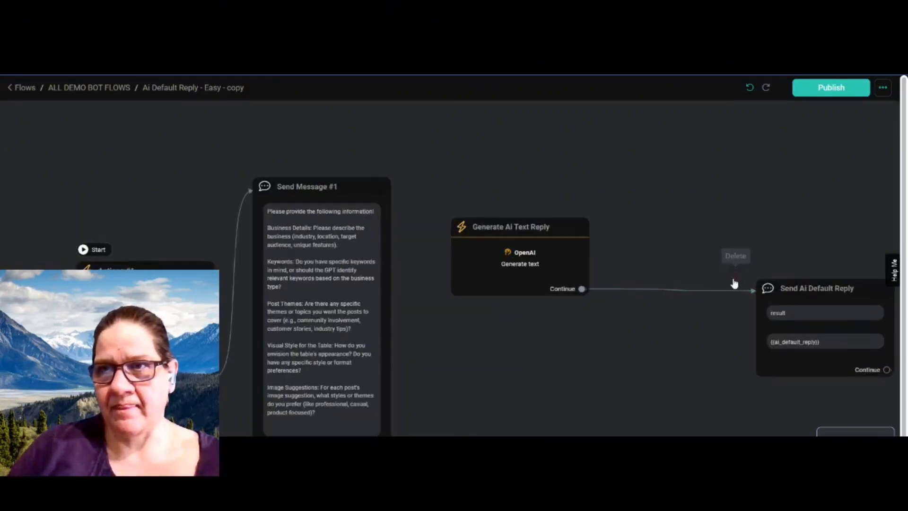
{"action": "left_click", "coordinate": [736, 257]}
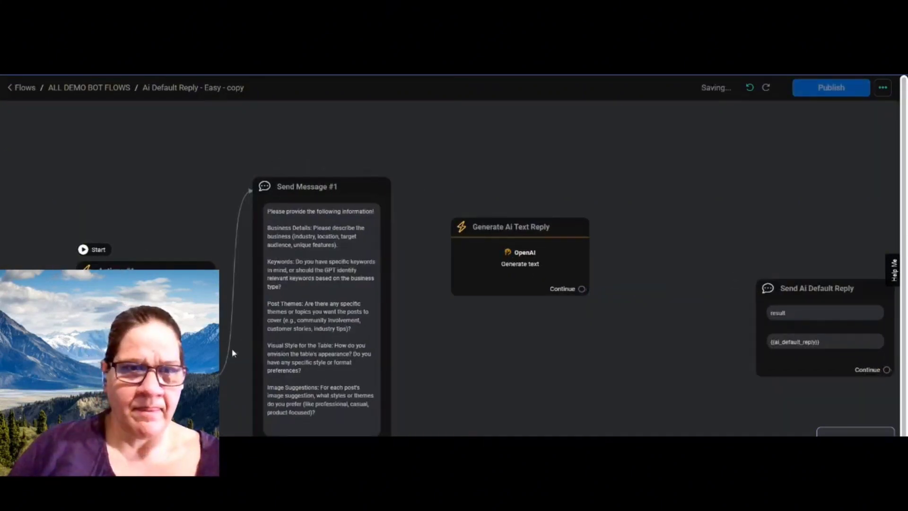
{"action": "mouse_move", "coordinate": [229, 342]}
{"action": "left_click", "coordinate": [229, 323]}
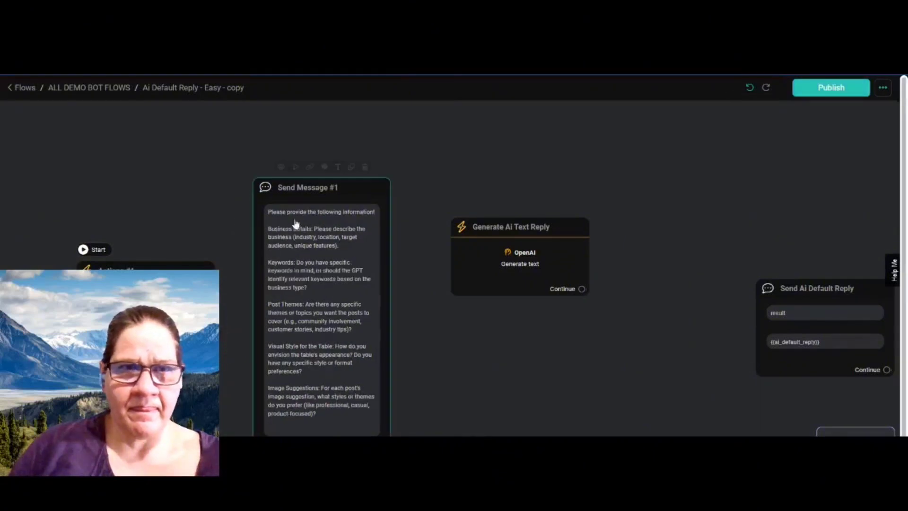
Step: Place Generate Ai Text Reply between Actions #1 and Send Message #1, and connect the three blocks in that order
{"action": "left_click_drag", "start_coordinate": [295, 223], "coordinate": [614, 200]}
{"action": "left_click_drag", "start_coordinate": [495, 227], "coordinate": [222, 219]}
{"action": "left_click_drag", "start_coordinate": [622, 175], "coordinate": [538, 185]}
{"action": "left_click_drag", "start_coordinate": [226, 215], "coordinate": [348, 182]}
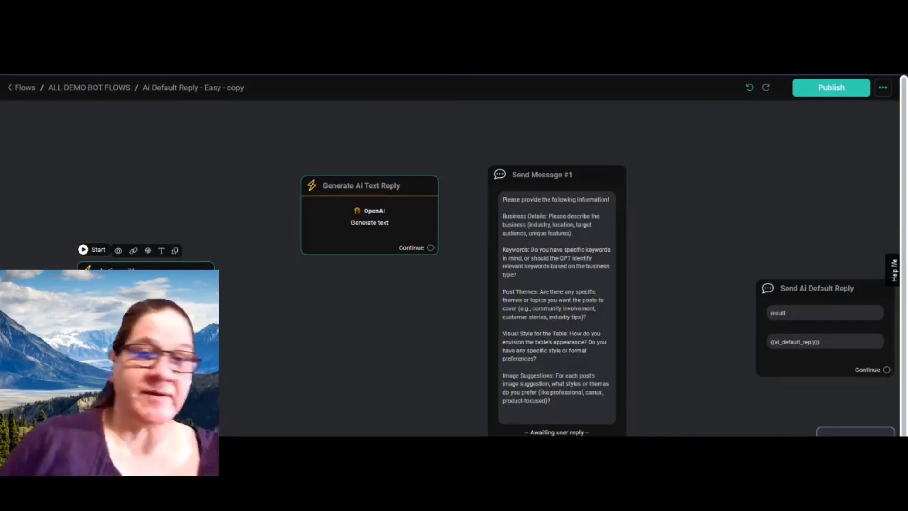
{"action": "left_click_drag", "start_coordinate": [214, 377], "coordinate": [315, 214]}
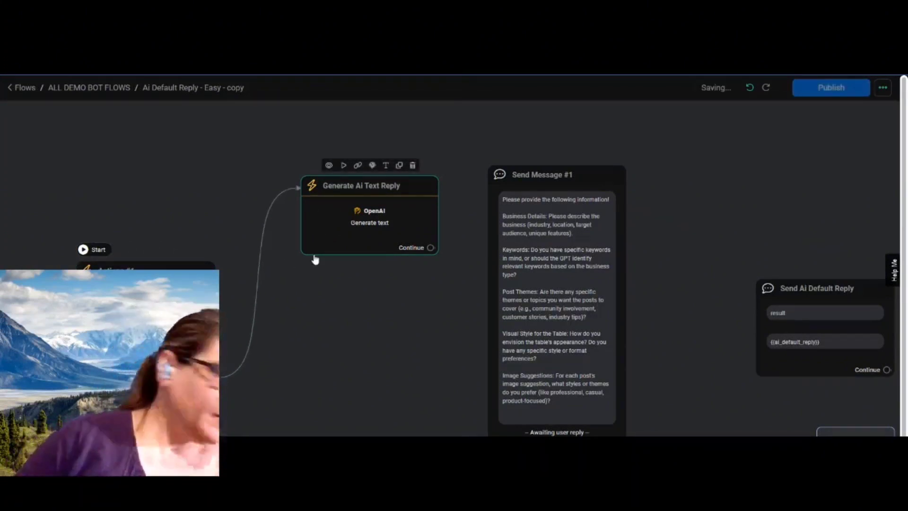
{"action": "left_click_drag", "start_coordinate": [431, 247], "coordinate": [491, 235]}
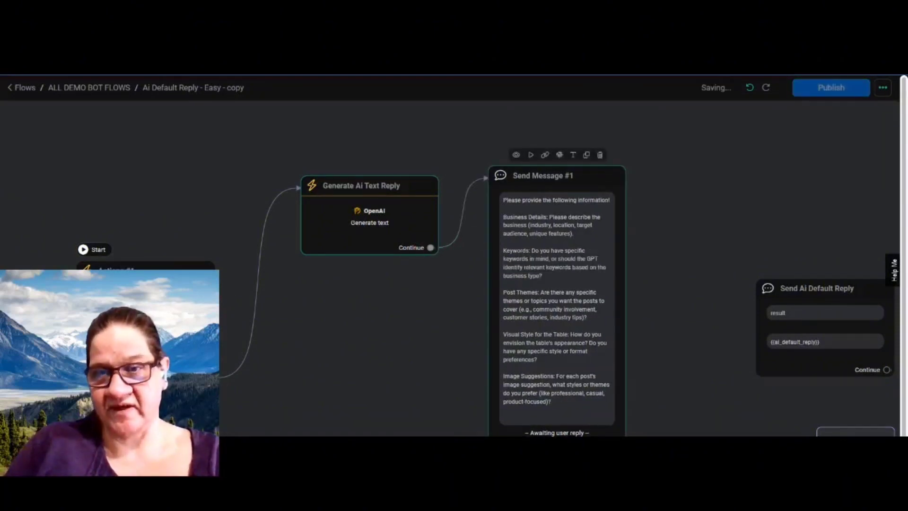
{"action": "left_click_drag", "start_coordinate": [618, 451], "coordinate": [755, 328]}
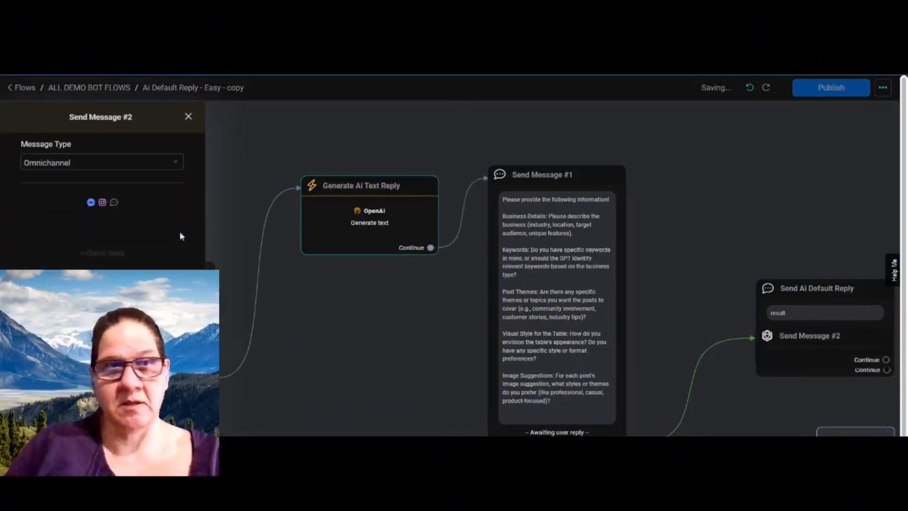
{"action": "left_click", "coordinate": [150, 166]}
{"action": "left_click", "coordinate": [85, 238]}
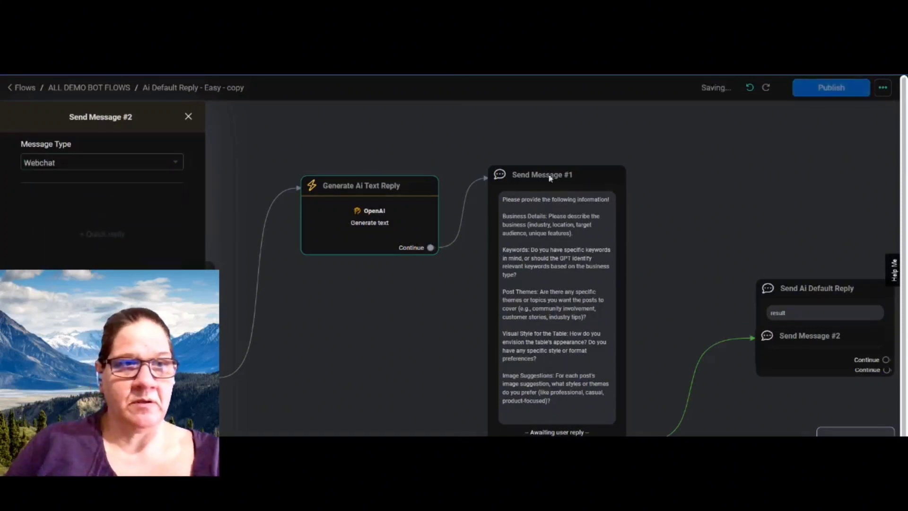
{"action": "left_click", "coordinate": [863, 117]}
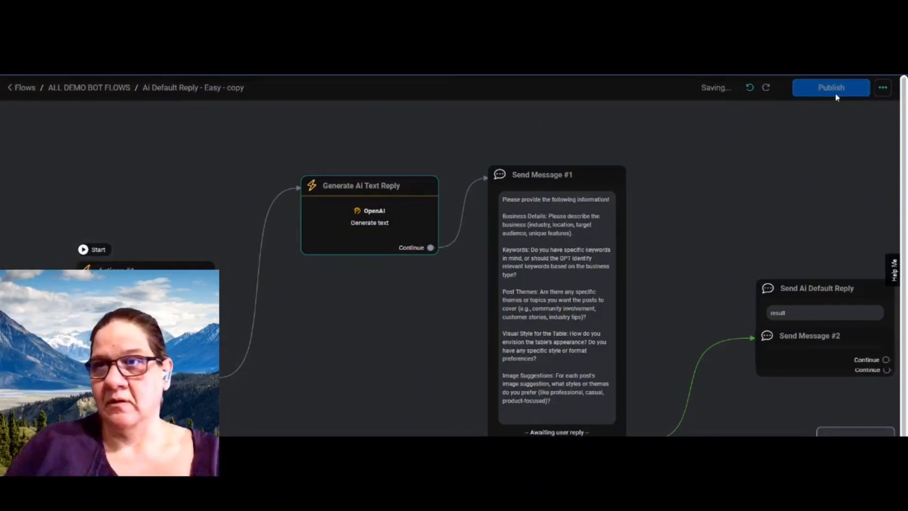
{"action": "left_click_drag", "start_coordinate": [804, 290], "coordinate": [757, 193]}
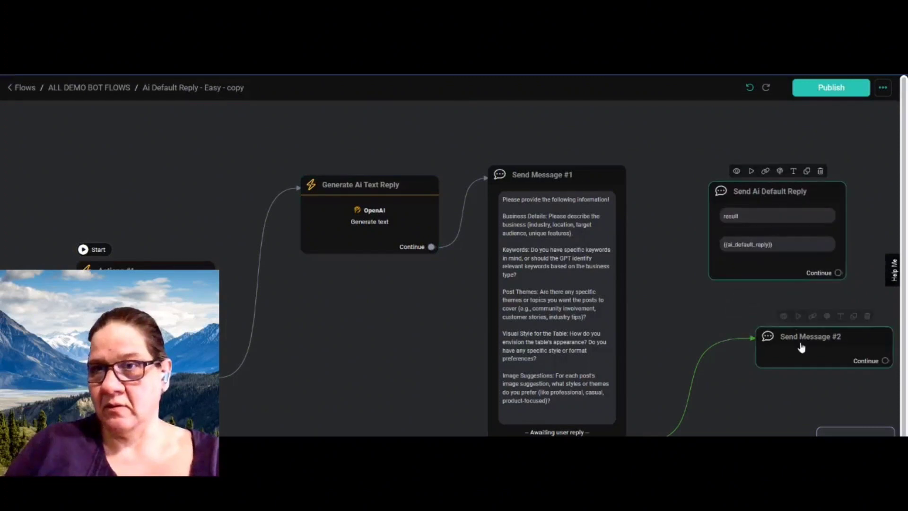
{"action": "left_click", "coordinate": [867, 316]}
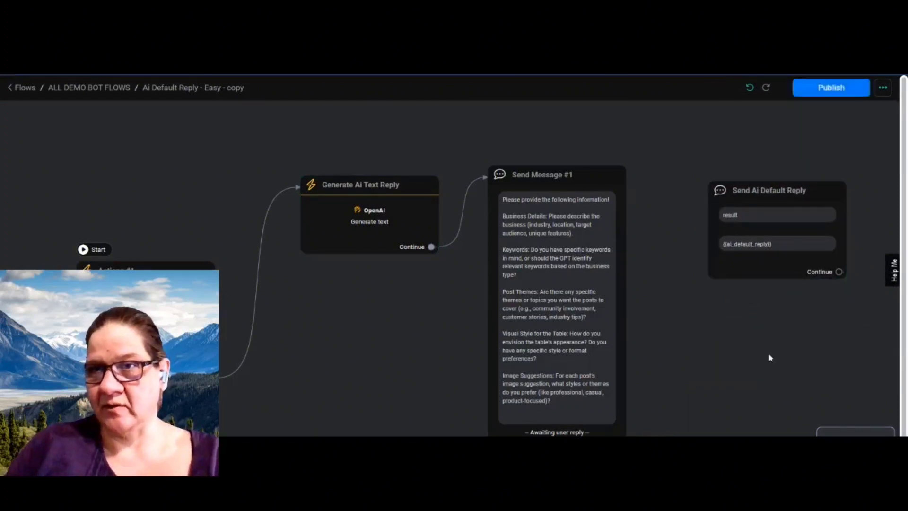
Step: Connect Send Message #1's Data was saved output to Send Ai Default Reply and publish the flow
{"action": "left_click_drag", "start_coordinate": [618, 451], "coordinate": [714, 233]}
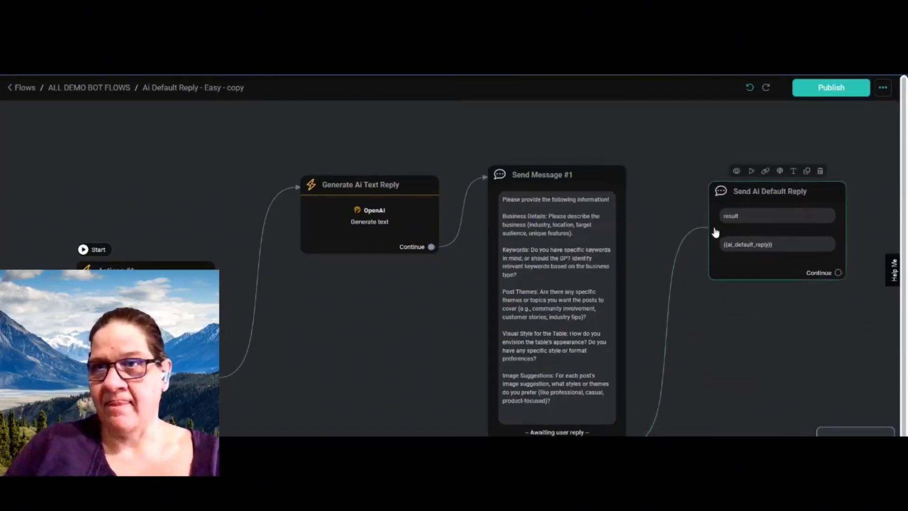
{"action": "left_click", "coordinate": [827, 90]}
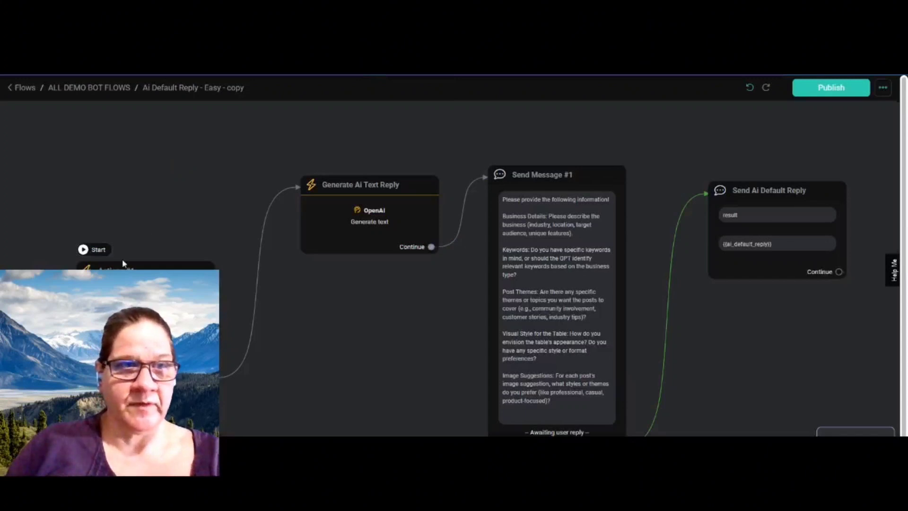
Step: Preview the flow from the Actions #1 block in the Webchat channel
{"action": "mouse_move", "coordinate": [122, 261]}
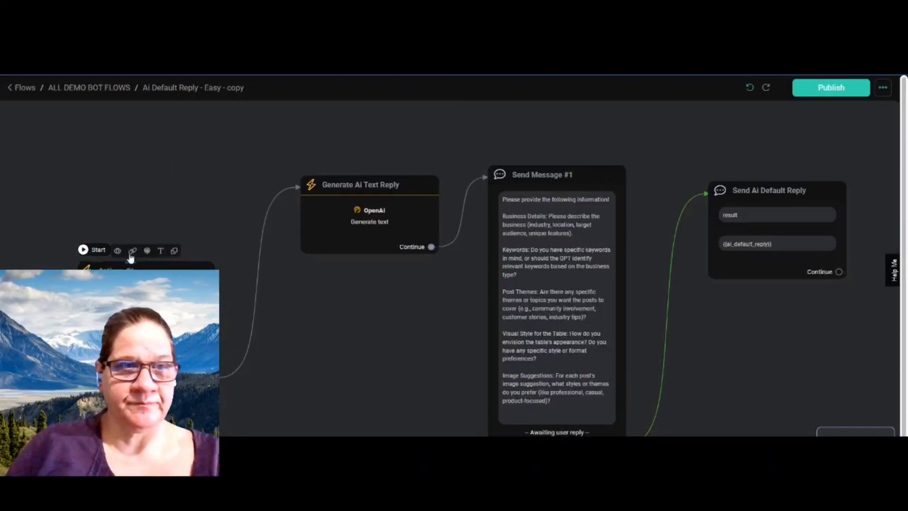
{"action": "left_click", "coordinate": [119, 252]}
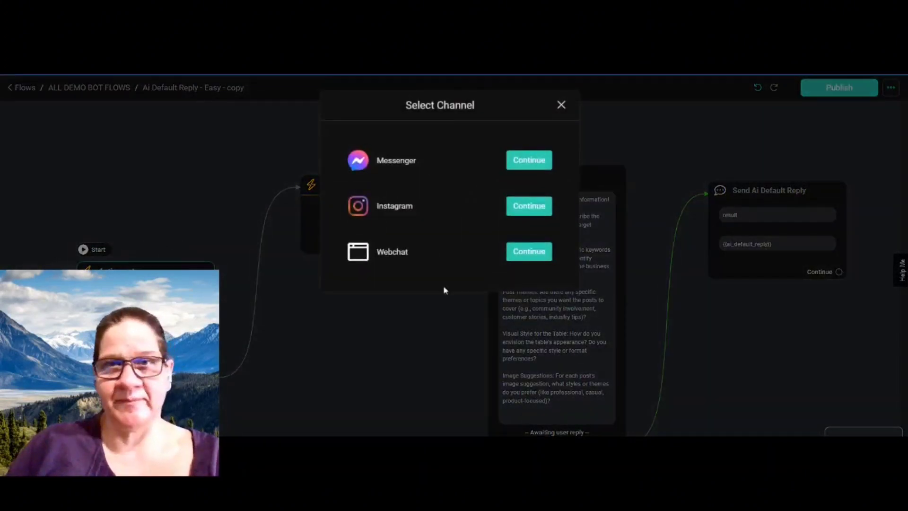
{"action": "left_click", "coordinate": [533, 256]}
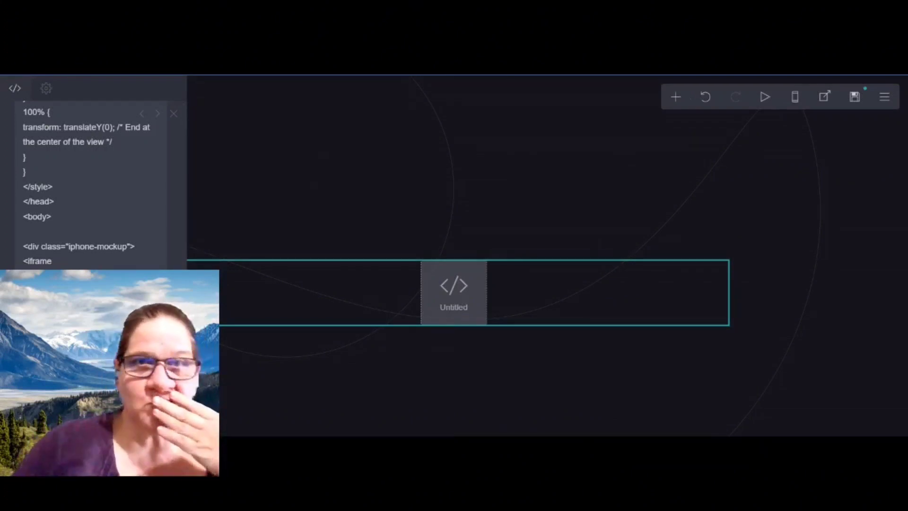
Step: Return to the flow editor, move Actions #1 up beside Generate Ai Text Reply, and open the Generate Ai Text Reply block
{"action": "left_click", "coordinate": [456, 107]}
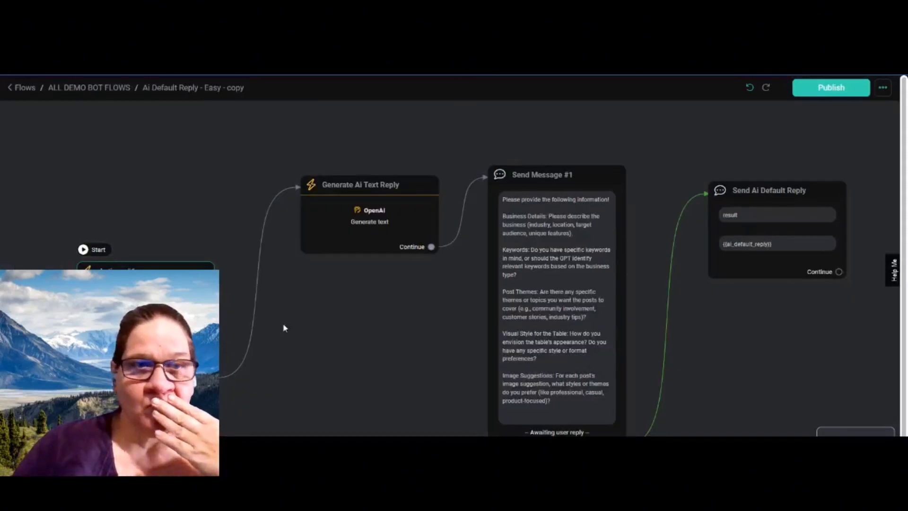
{"action": "left_click_drag", "start_coordinate": [145, 278], "coordinate": [159, 176]}
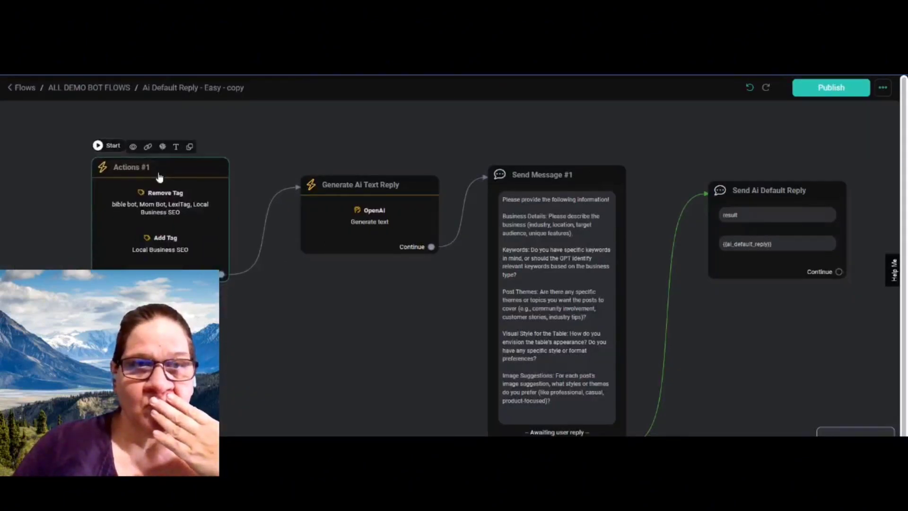
{"action": "left_click", "coordinate": [365, 200]}
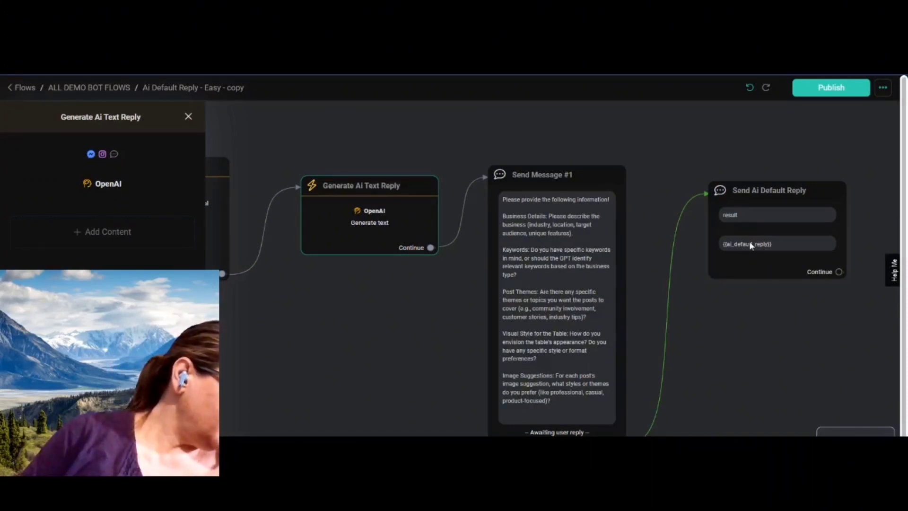
Step: Switch to the webchat and review the AI-generated reply from the business details through the table of social posts
{"action": "left_click", "coordinate": [454, 156]}
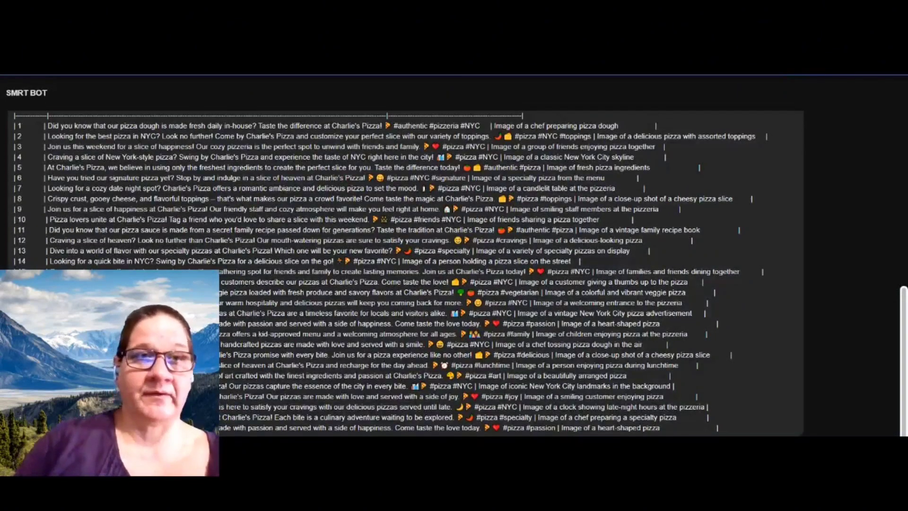
{"action": "scroll", "coordinate": [541, 286], "scroll_direction": "up", "scroll_amount": 5}
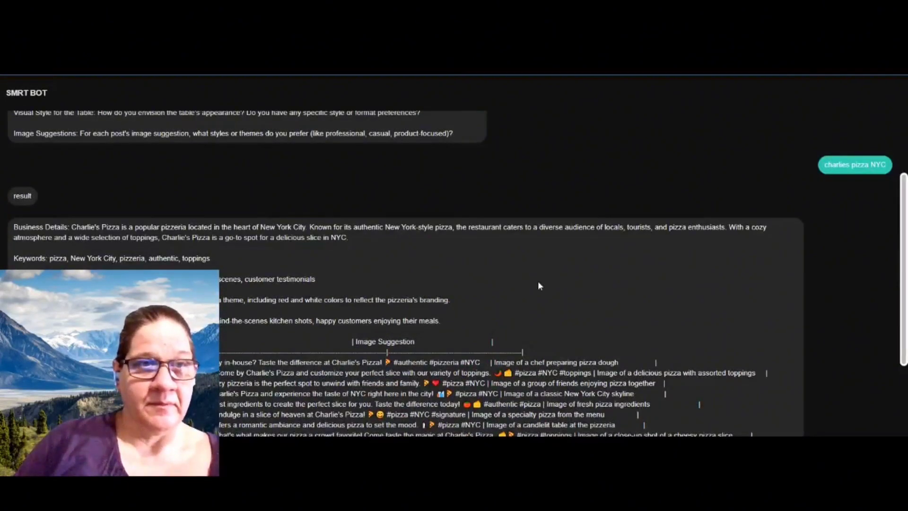
{"action": "scroll", "coordinate": [540, 285], "scroll_direction": "down", "scroll_amount": 2}
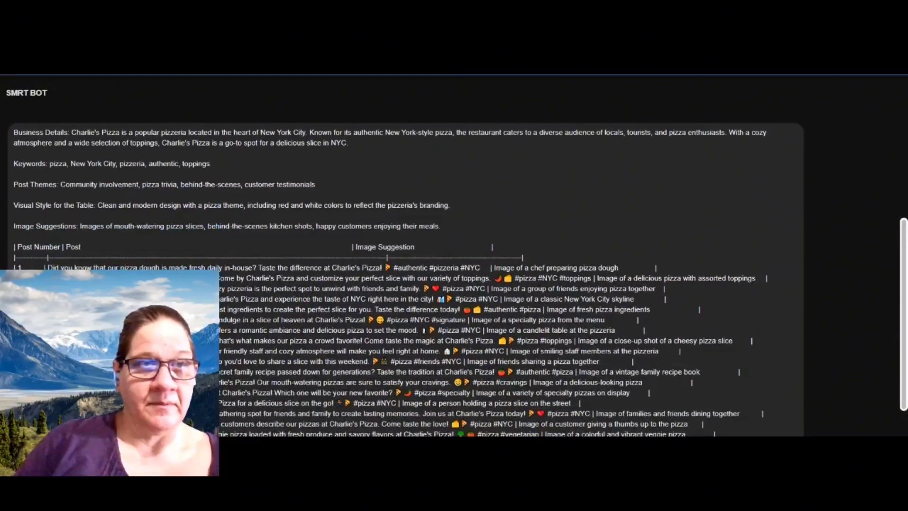
{"action": "scroll", "coordinate": [406, 280], "scroll_direction": "down", "scroll_amount": 3}
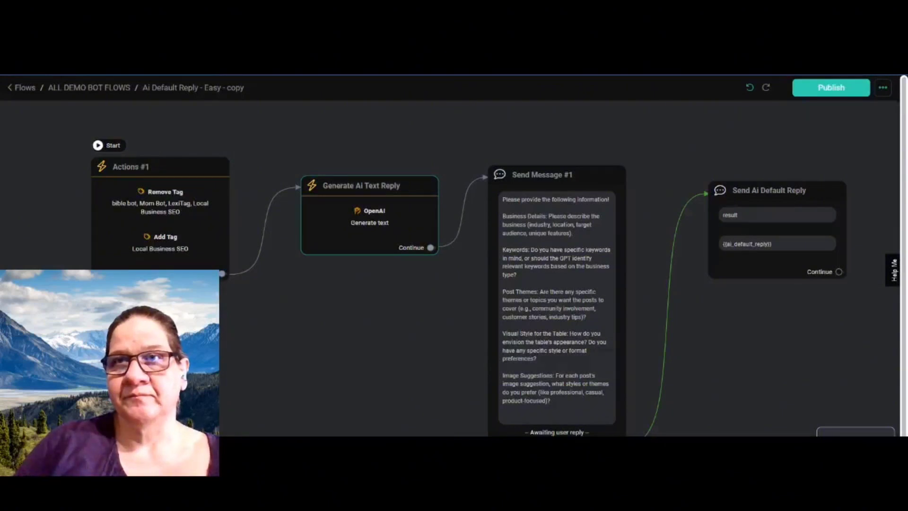
Step: Leave the flow editor and copy the WebChat link of the LOCALBUSINESSSEO entry point
{"action": "key", "text": "ctrl+t"}
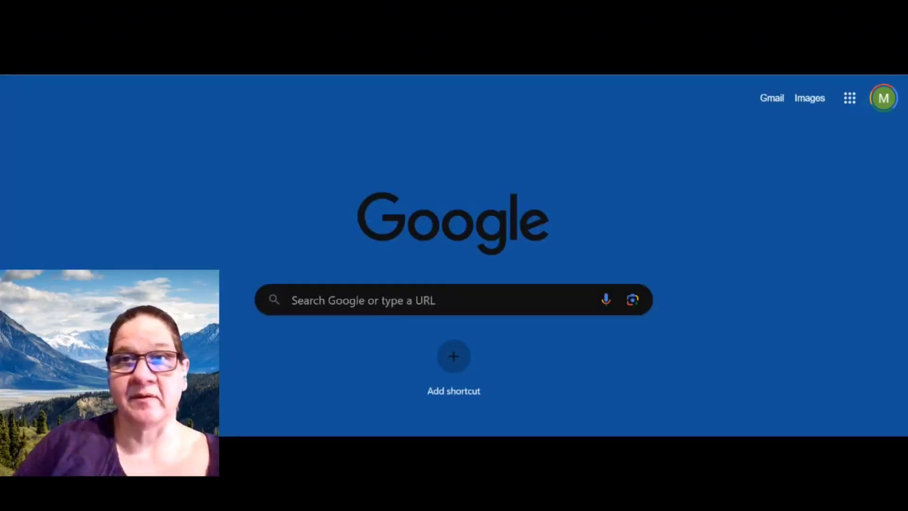
{"action": "key", "text": "ctrl+w"}
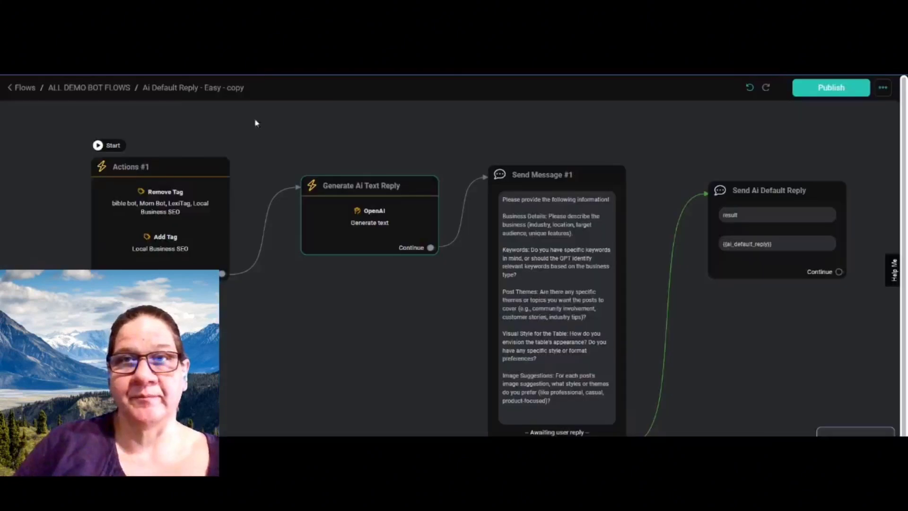
{"action": "left_click", "coordinate": [18, 91]}
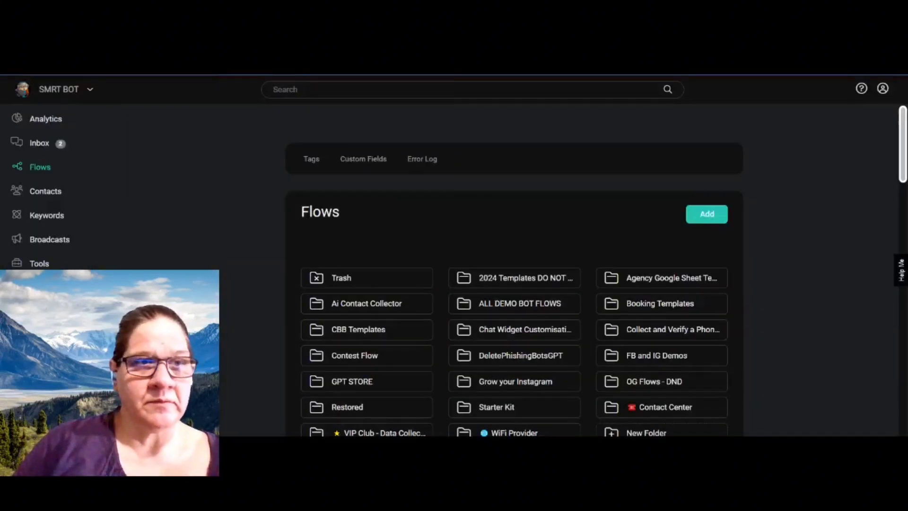
{"action": "left_click", "coordinate": [42, 265]}
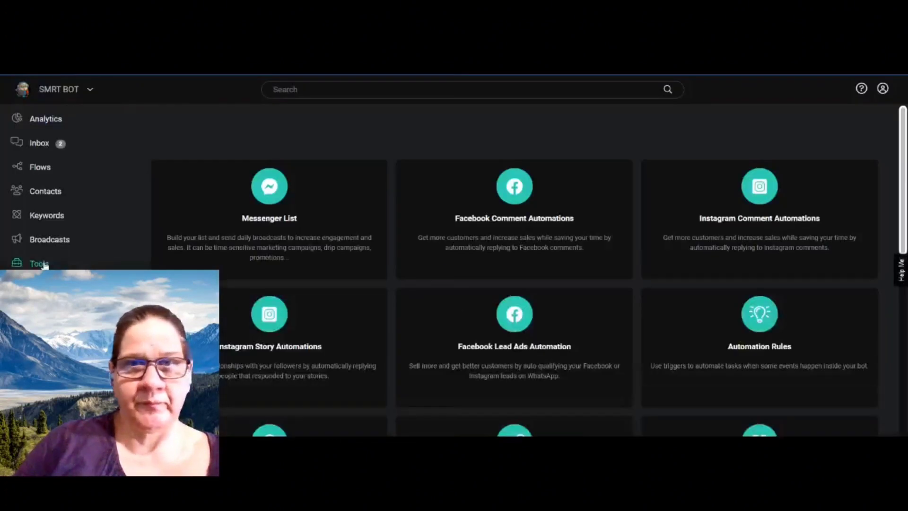
{"action": "scroll", "coordinate": [402, 366], "scroll_direction": "down", "scroll_amount": 3}
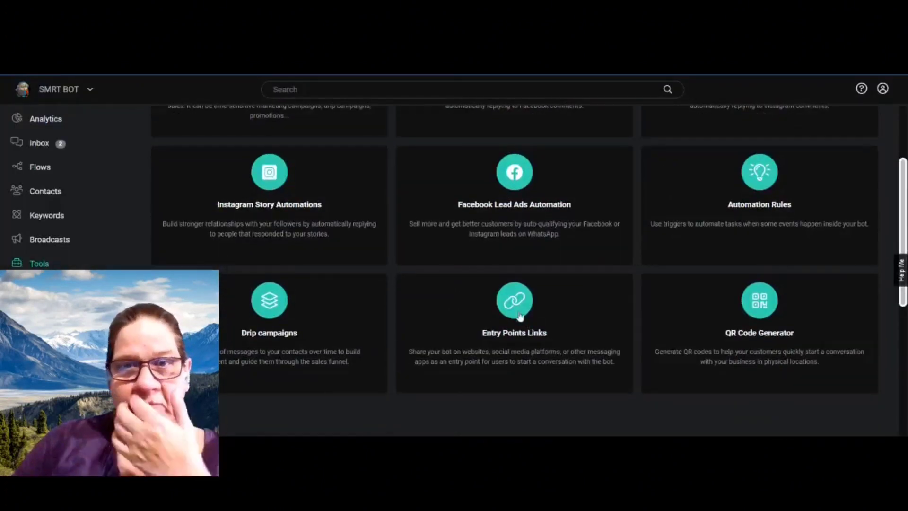
{"action": "left_click", "coordinate": [521, 317]}
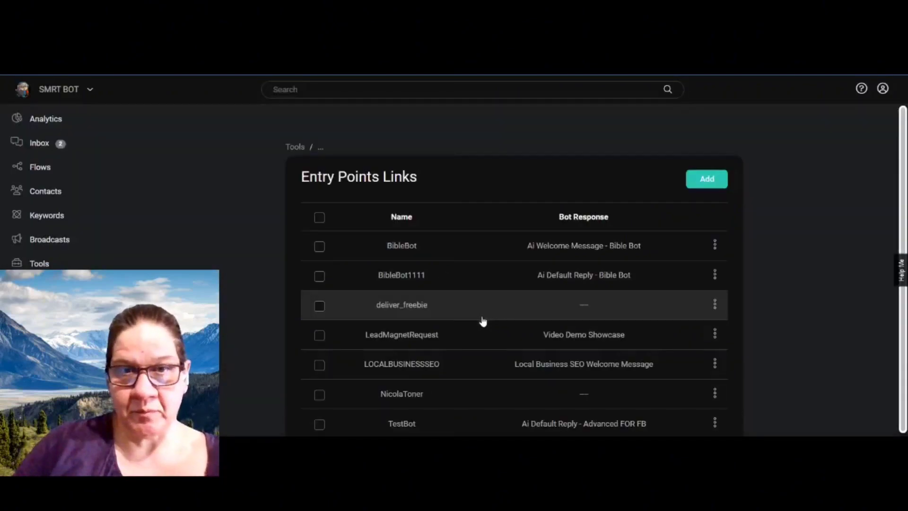
{"action": "left_click", "coordinate": [715, 363]}
{"action": "left_click", "coordinate": [682, 385]}
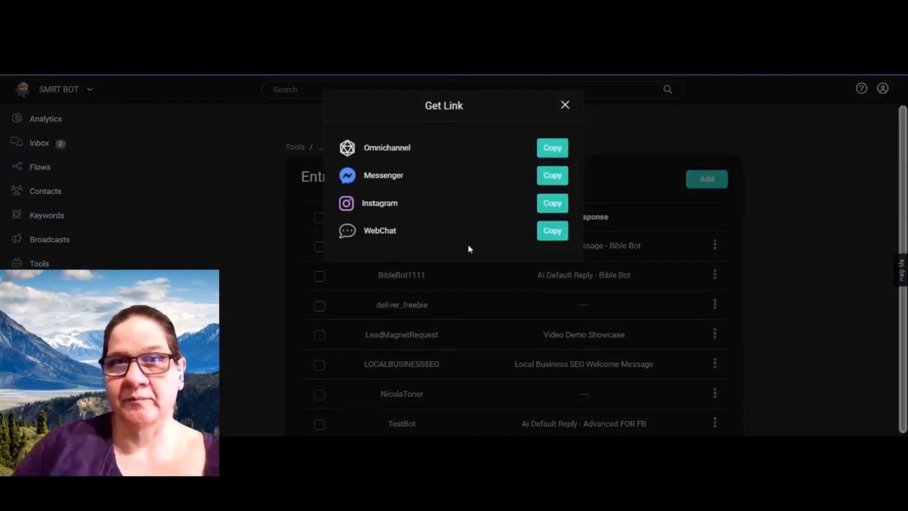
{"action": "left_click", "coordinate": [557, 233]}
Step: Open the copied webchat link in a new browser tab and review the conversation down to its end
{"action": "key", "text": "ctrl+t"}
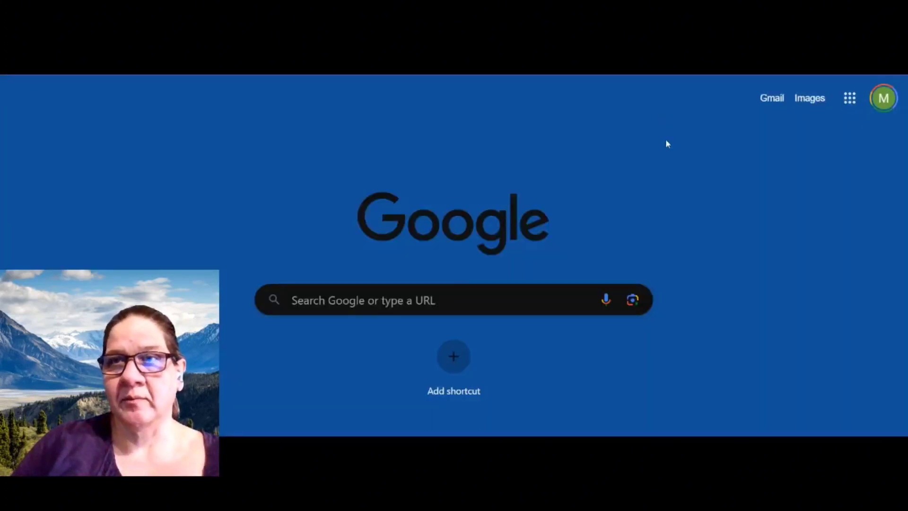
{"action": "key", "text": "Return"}
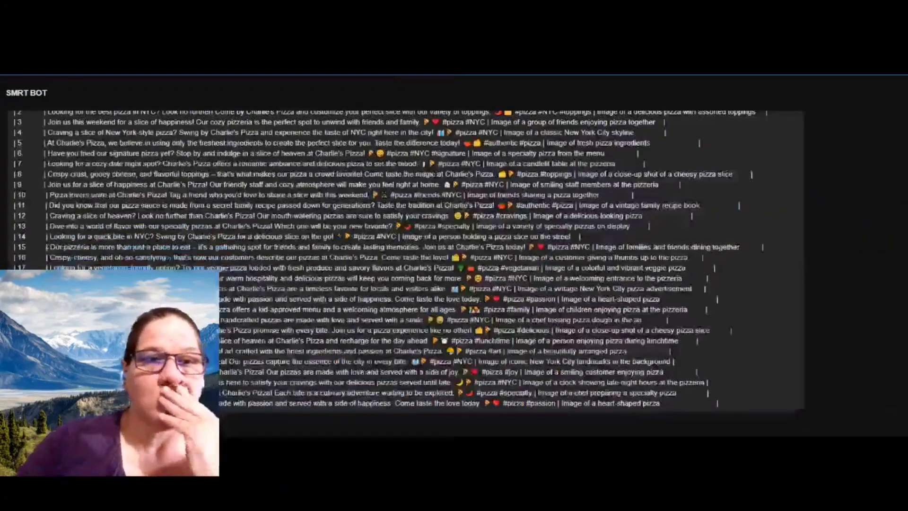
{"action": "scroll", "coordinate": [665, 139], "scroll_direction": "down", "scroll_amount": 2}
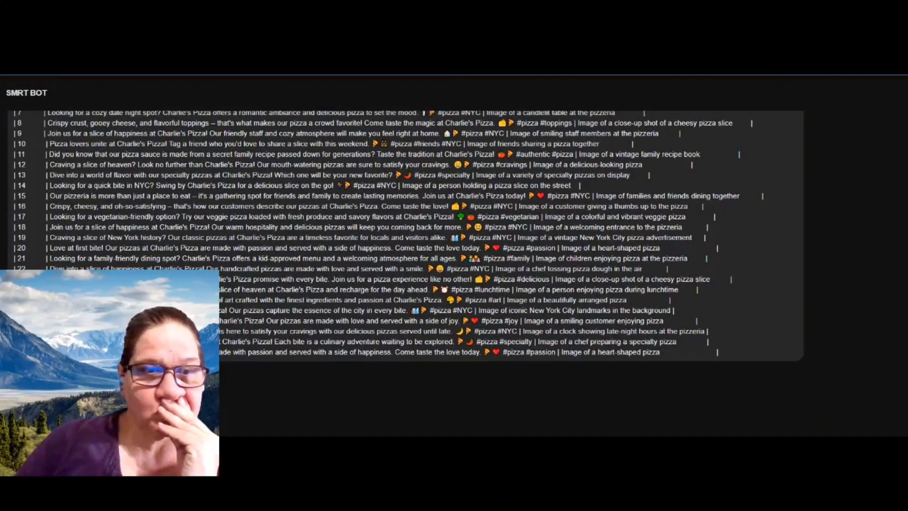
{"action": "scroll", "coordinate": [406, 232], "scroll_direction": "down", "scroll_amount": 2}
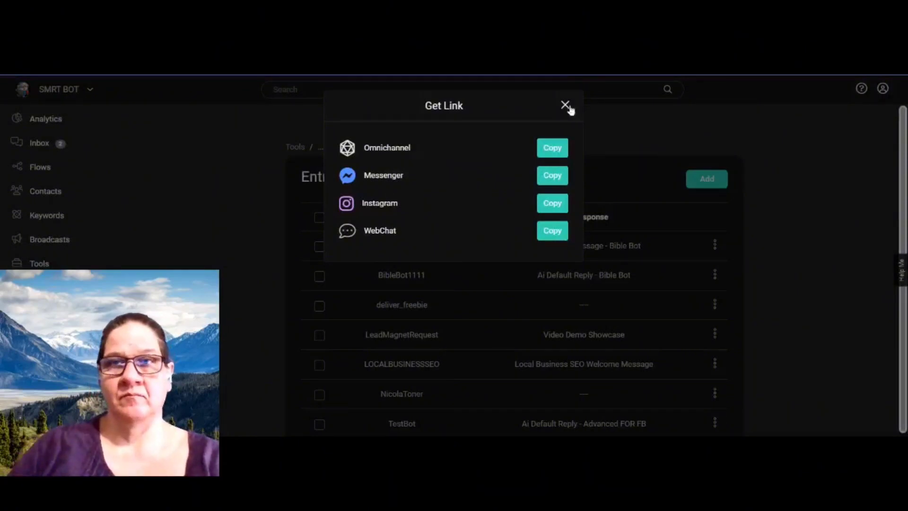
Step: Return to the bot dashboard, open the Ai Default Reply - Easy - copy flow from ALL DEMO BOT FLOWS and publish it
{"action": "left_click", "coordinate": [568, 106]}
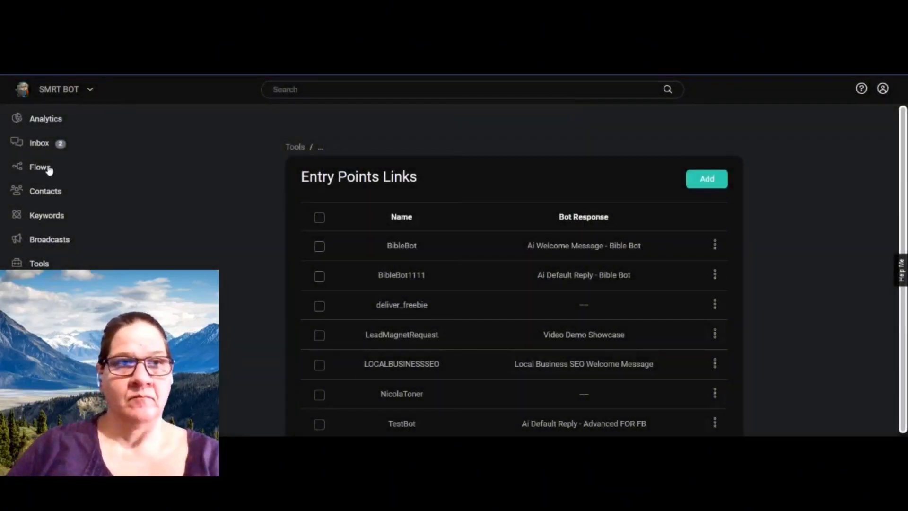
{"action": "left_click", "coordinate": [47, 168]}
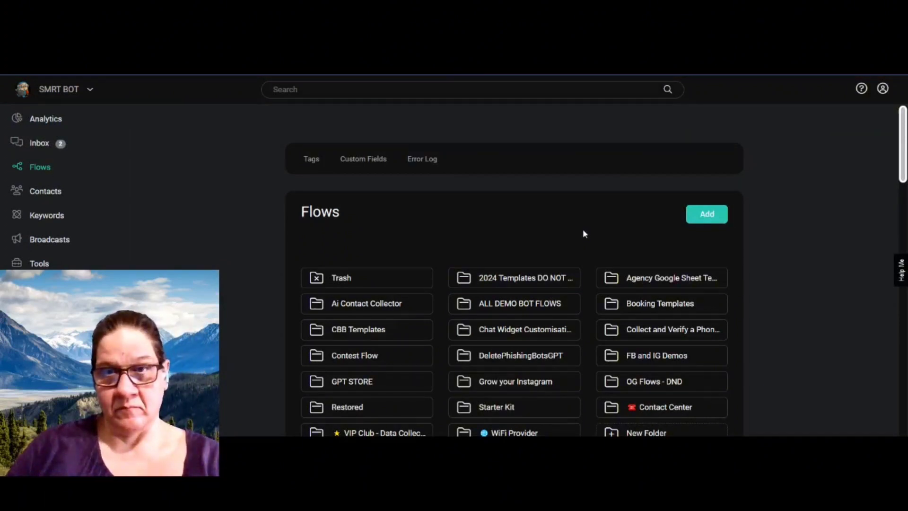
{"action": "left_click", "coordinate": [504, 308]}
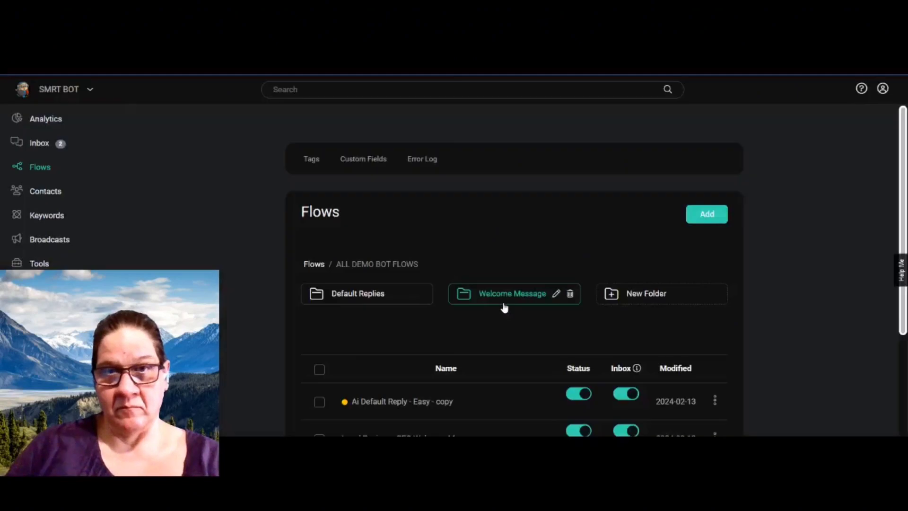
{"action": "scroll", "coordinate": [505, 308], "scroll_direction": "down", "scroll_amount": 2}
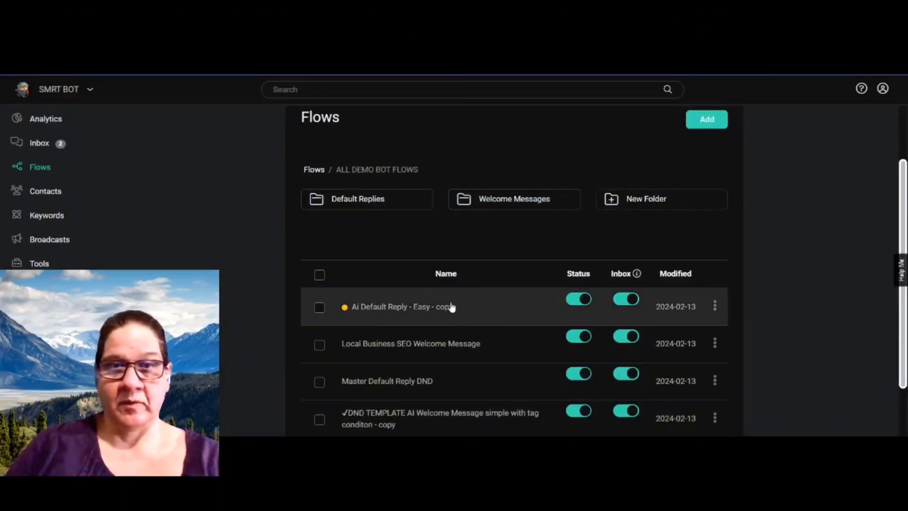
{"action": "left_click", "coordinate": [467, 307]}
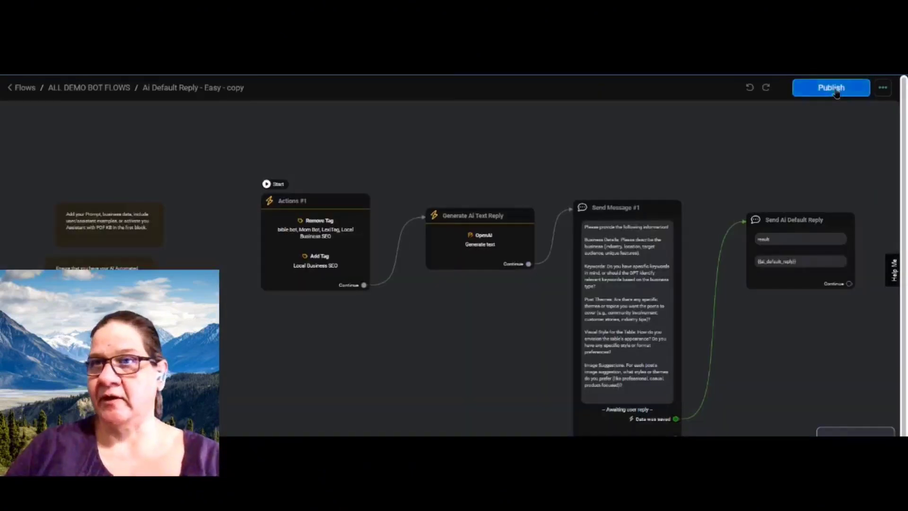
{"action": "left_click", "coordinate": [836, 93]}
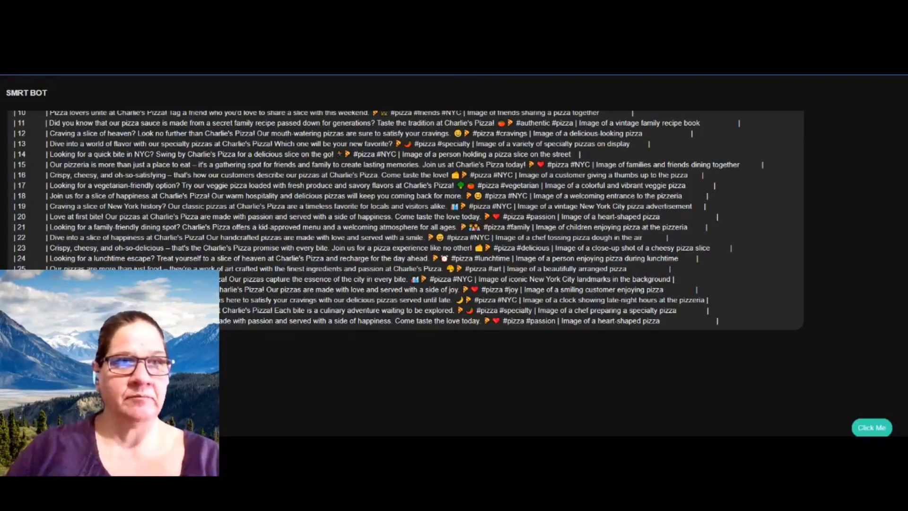
Step: Reload the webchat and review the table of generated social posts
{"action": "key", "text": "F5"}
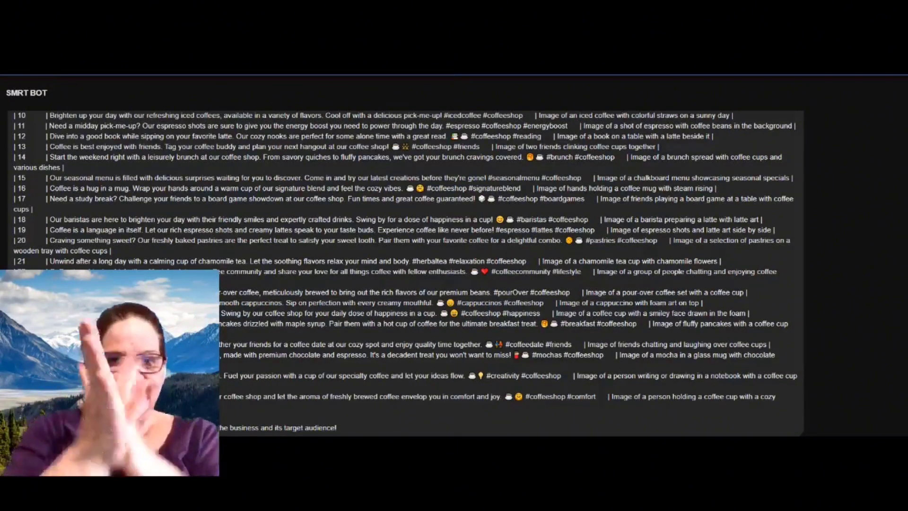
{"action": "scroll", "coordinate": [409, 275], "scroll_direction": "down", "scroll_amount": 3}
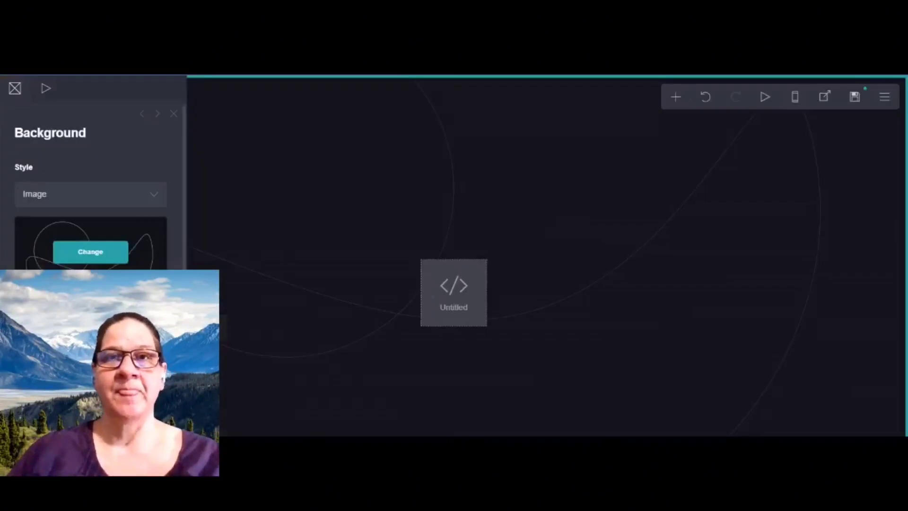
Step: Switch to the web page editor and add an Embed element of type Code beneath the existing embed
{"action": "left_click", "coordinate": [313, 377]}
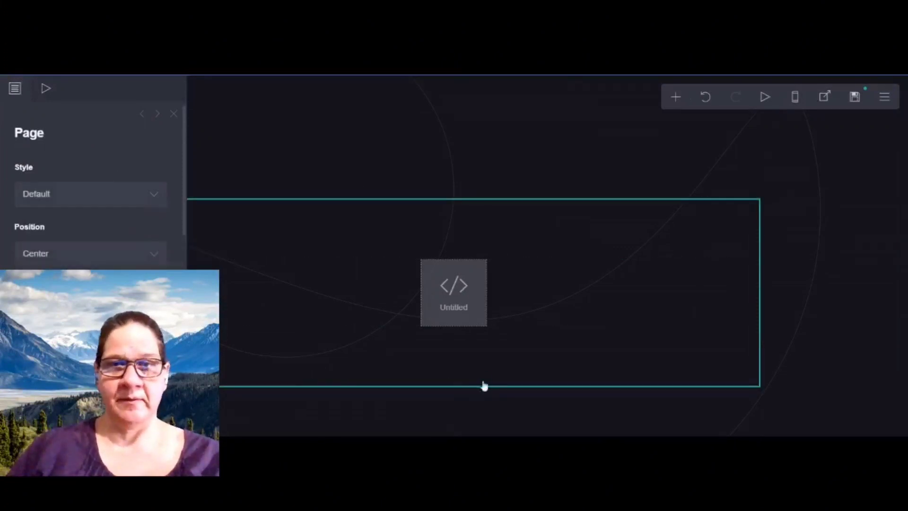
{"action": "left_click", "coordinate": [468, 425]}
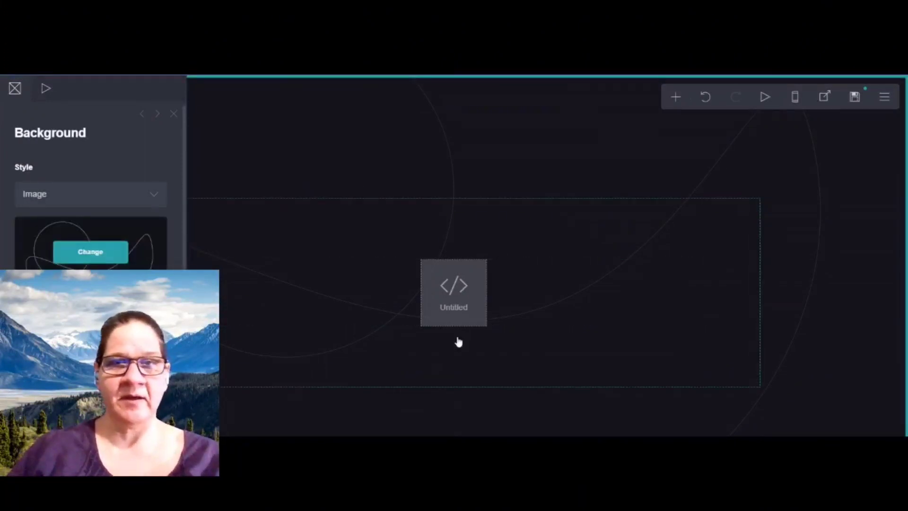
{"action": "left_click", "coordinate": [676, 97]}
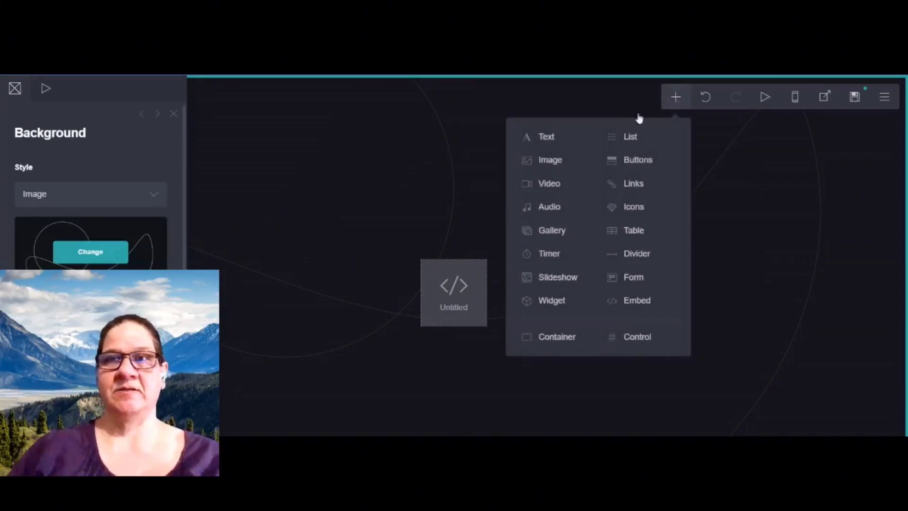
{"action": "left_click", "coordinate": [637, 301]}
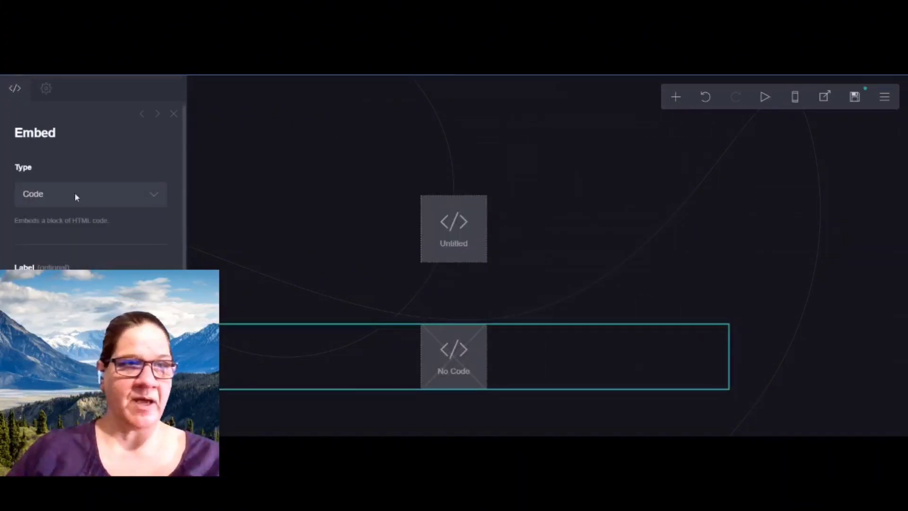
{"action": "left_click", "coordinate": [68, 229]}
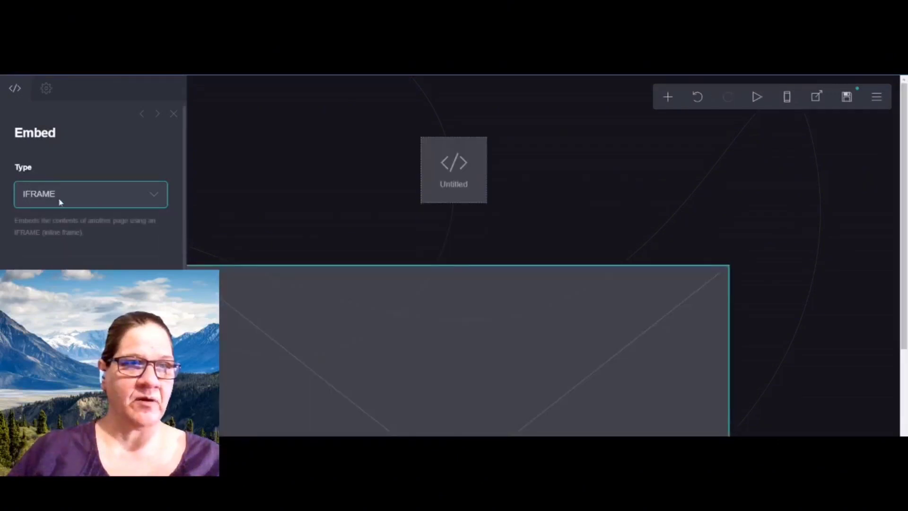
{"action": "left_click", "coordinate": [57, 218]}
{"action": "scroll", "coordinate": [58, 220], "scroll_direction": "down", "scroll_amount": 1}
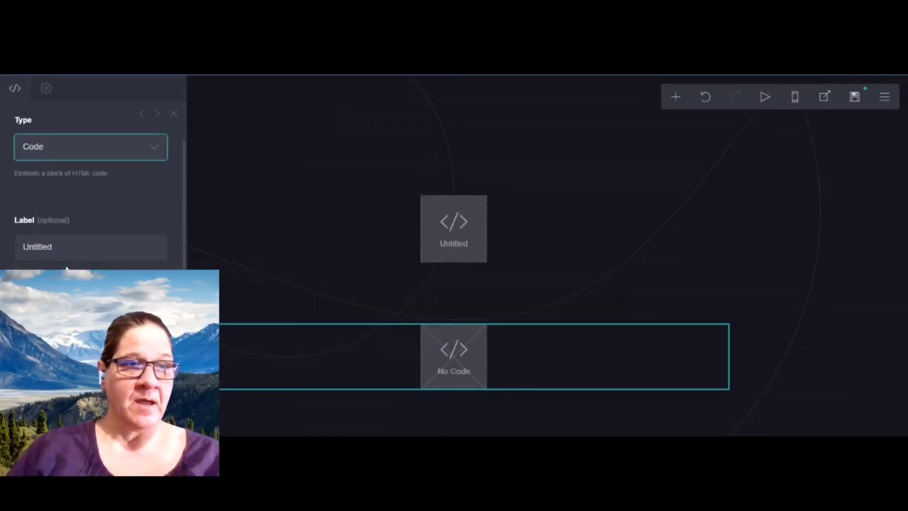
Step: Label the new embed LOCAL SEO and go to its code field
{"action": "left_click", "coordinate": [66, 252]}
{"action": "double_click", "coordinate": [65, 252]}
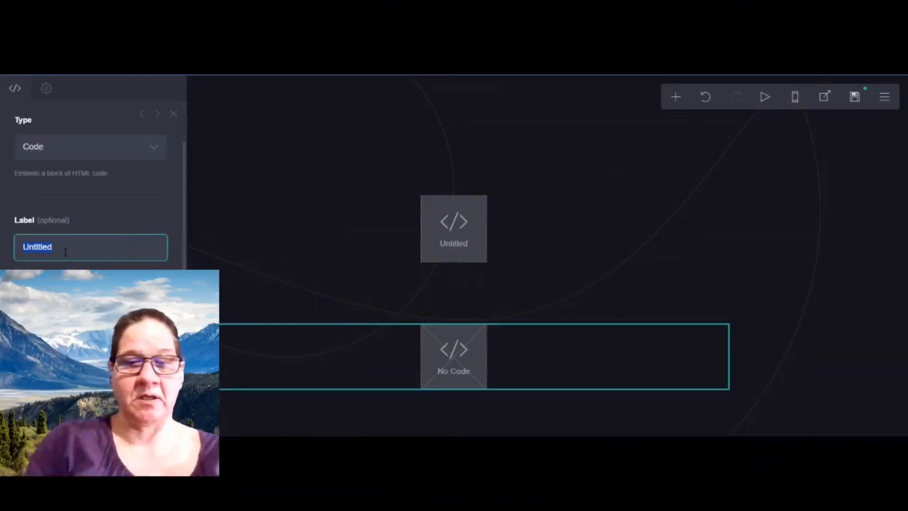
{"action": "type", "text": "LOCAL S"}
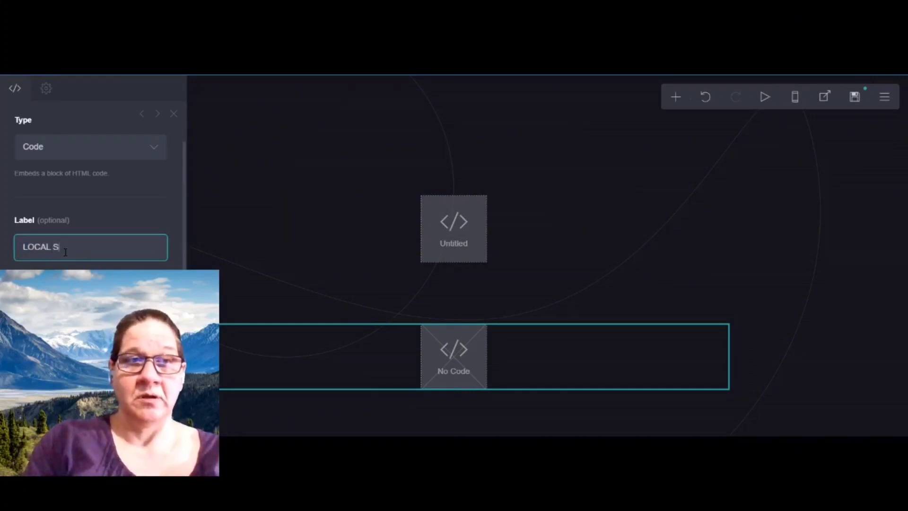
{"action": "type", "text": "EO"}
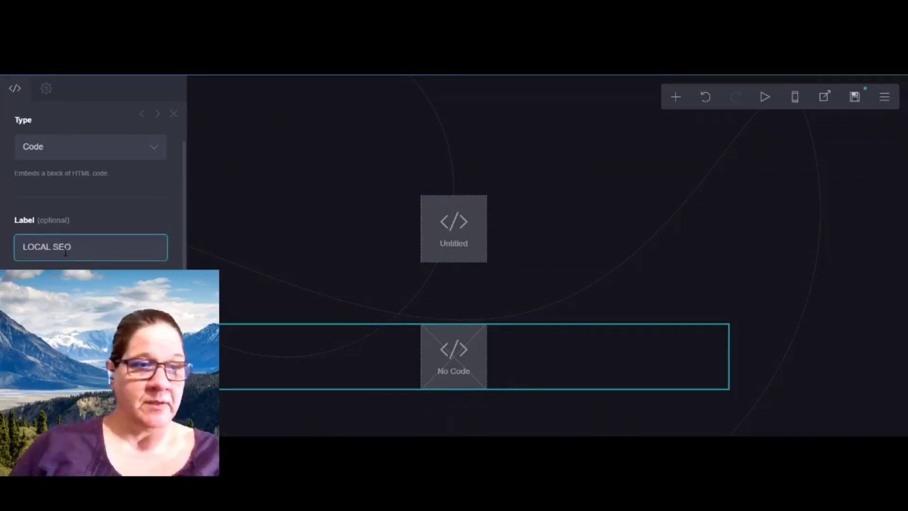
{"action": "scroll", "coordinate": [65, 252], "scroll_direction": "down", "scroll_amount": 1}
{"action": "left_click", "coordinate": [90, 341]}
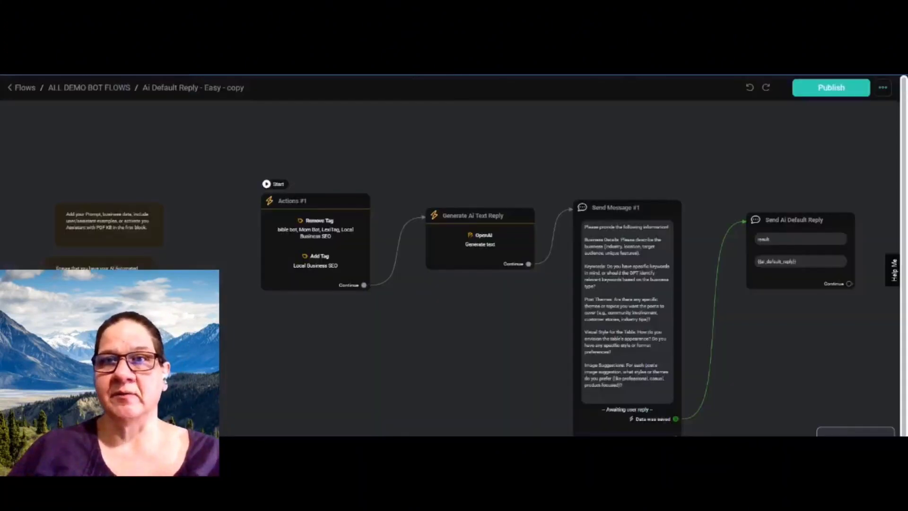
Step: Switch to the flow editor, publish the Ai Default Reply - Easy - copy flow and return to the flows list
{"action": "left_click", "coordinate": [815, 87]}
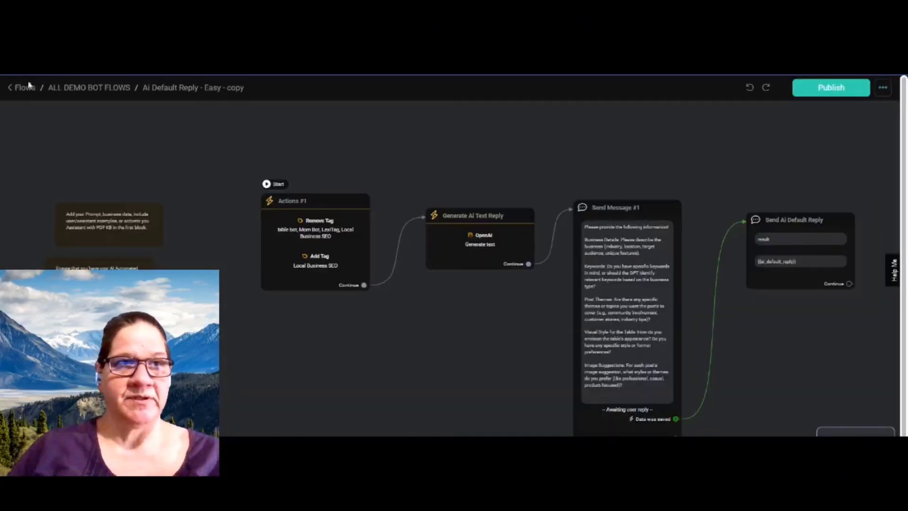
{"action": "left_click", "coordinate": [24, 90]}
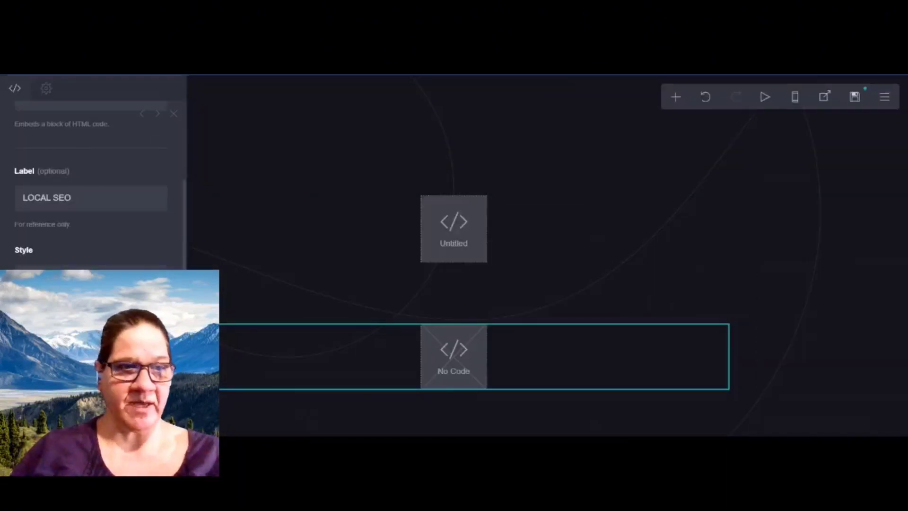
Step: Fill the LOCAL SEO embed with the iPhone mockup HTML code and go down through the code
{"action": "scroll", "coordinate": [91, 189], "scroll_direction": "down", "scroll_amount": 15}
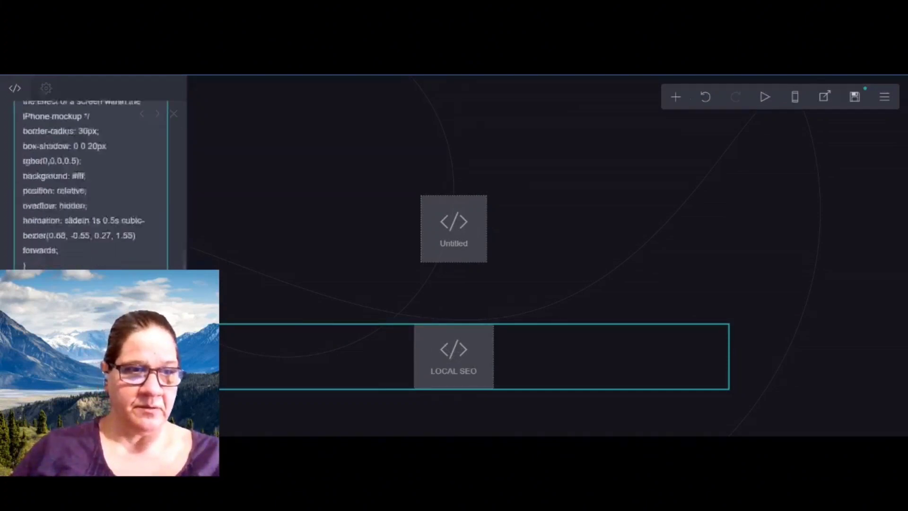
{"action": "scroll", "coordinate": [91, 185], "scroll_direction": "down", "scroll_amount": 4}
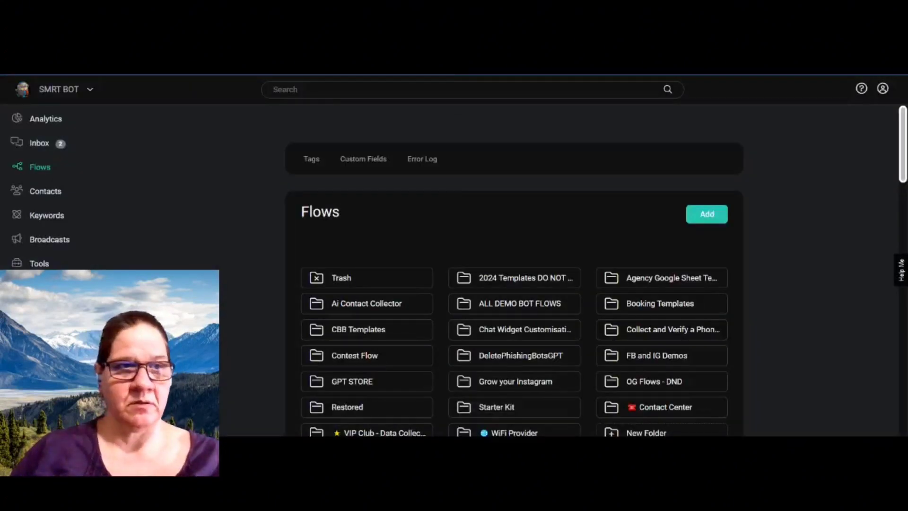
Step: Open the LOCALBUSINESSSEO entry point link and save it with Local Business SEO Welcome Message as its bot response
{"action": "left_click", "coordinate": [41, 264]}
{"action": "scroll", "coordinate": [527, 260], "scroll_direction": "down", "scroll_amount": 3}
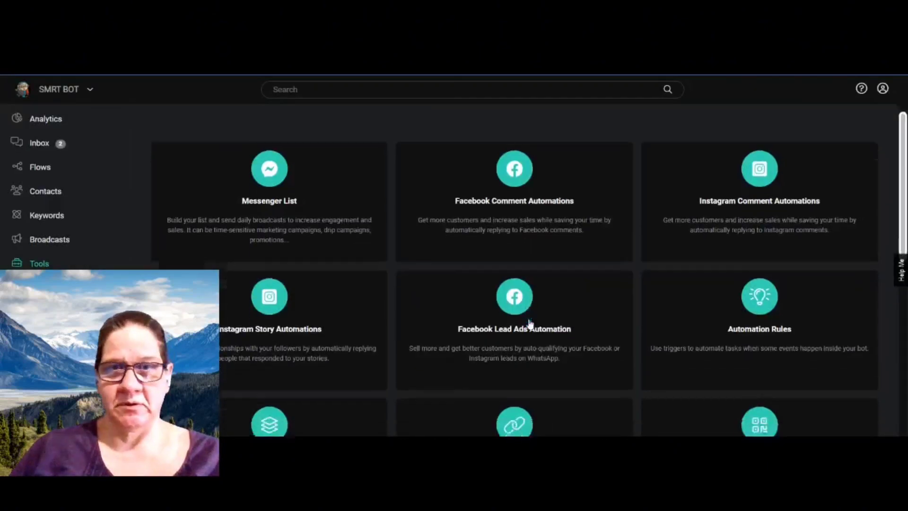
{"action": "scroll", "coordinate": [531, 388], "scroll_direction": "down", "scroll_amount": 2}
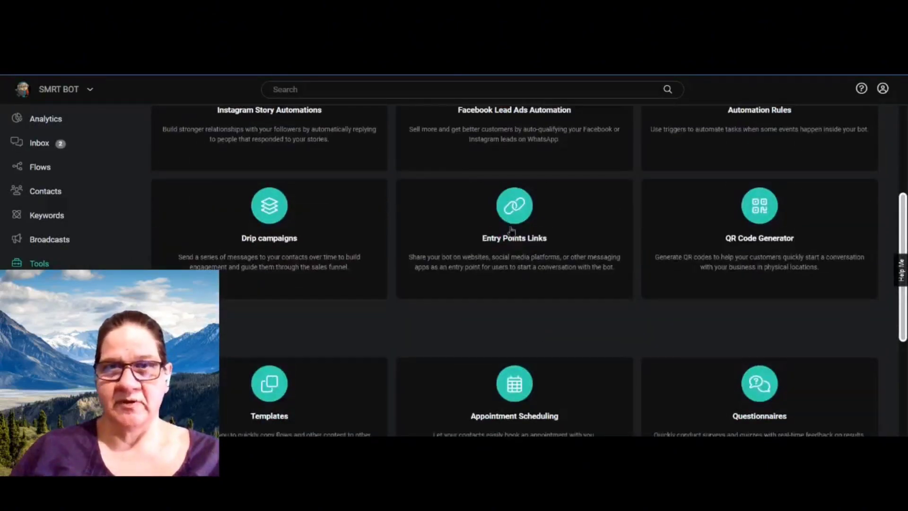
{"action": "left_click", "coordinate": [538, 238]}
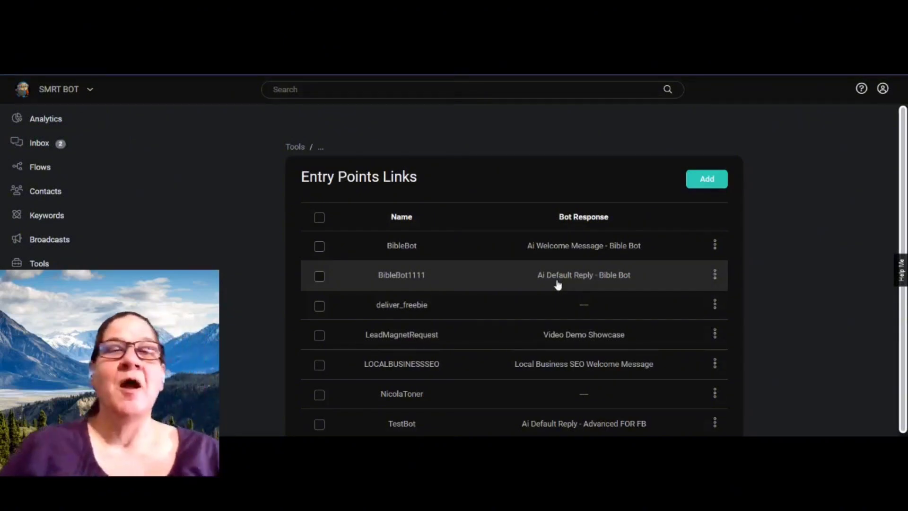
{"action": "scroll", "coordinate": [559, 284], "scroll_direction": "down", "scroll_amount": 1}
{"action": "scroll", "coordinate": [559, 284], "scroll_direction": "down", "scroll_amount": 1}
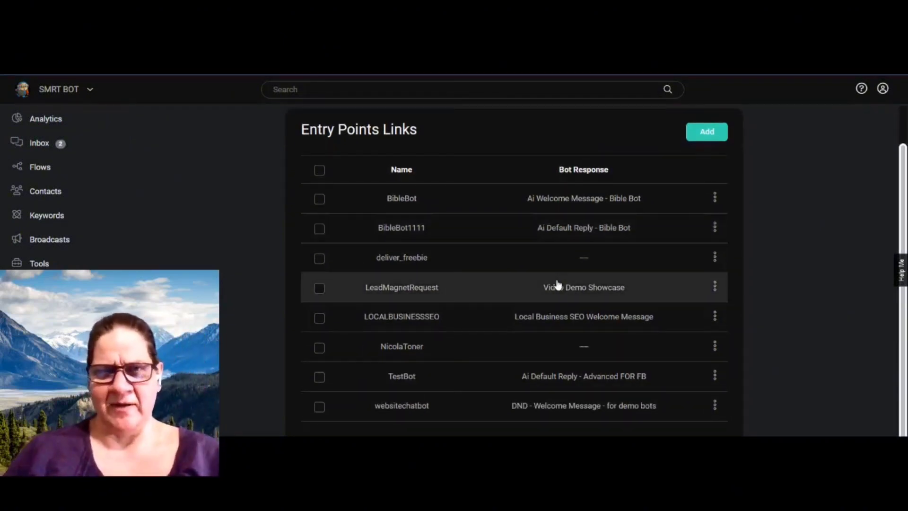
{"action": "left_click", "coordinate": [631, 324]}
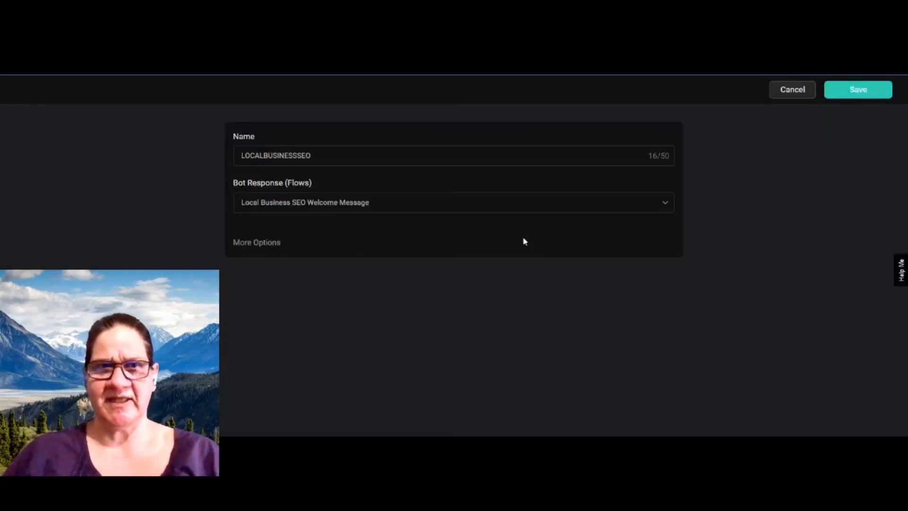
{"action": "left_click", "coordinate": [877, 100]}
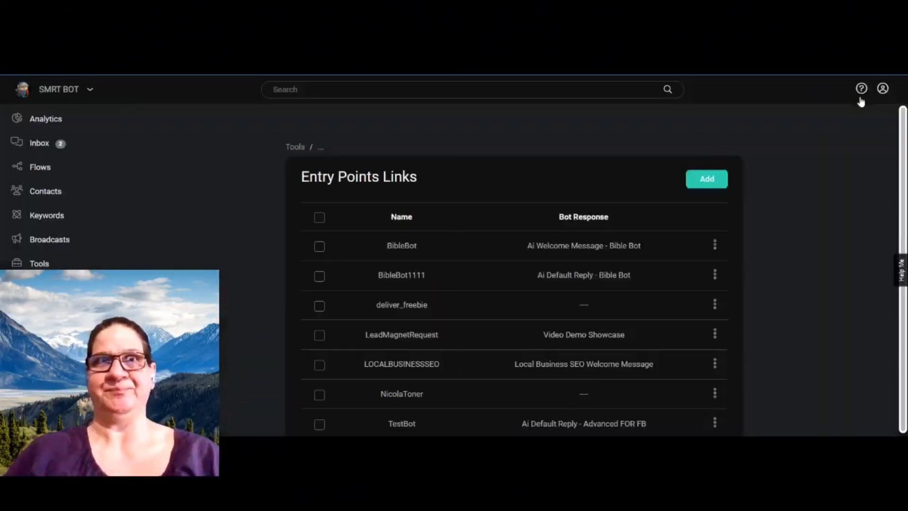
Step: Copy the WebChat link of the LOCALBUSINESSSEO entry point
{"action": "scroll", "coordinate": [504, 206], "scroll_direction": "down", "scroll_amount": 2}
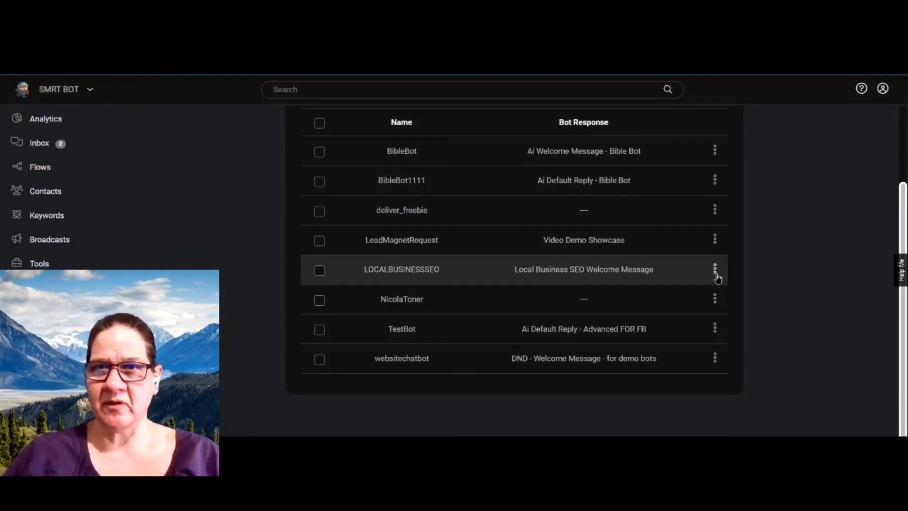
{"action": "left_click", "coordinate": [716, 270]}
{"action": "left_click", "coordinate": [702, 291]}
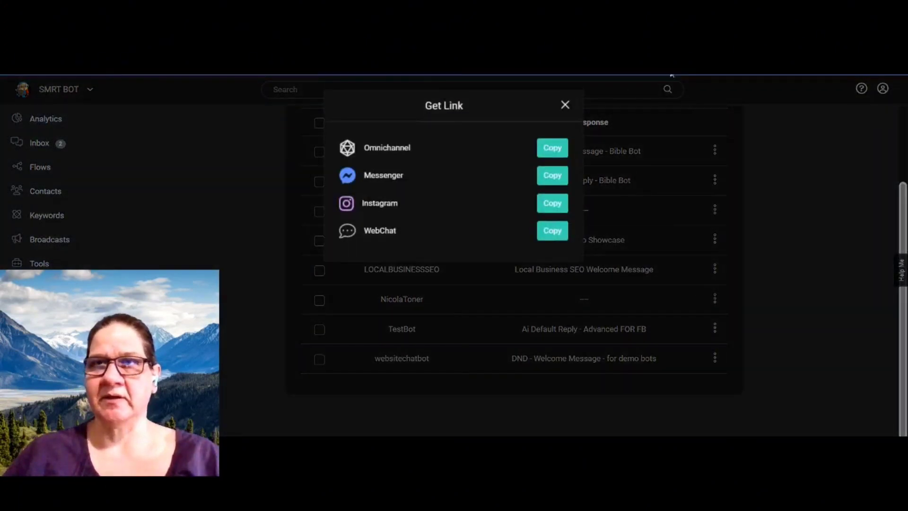
{"action": "left_click", "coordinate": [552, 231]}
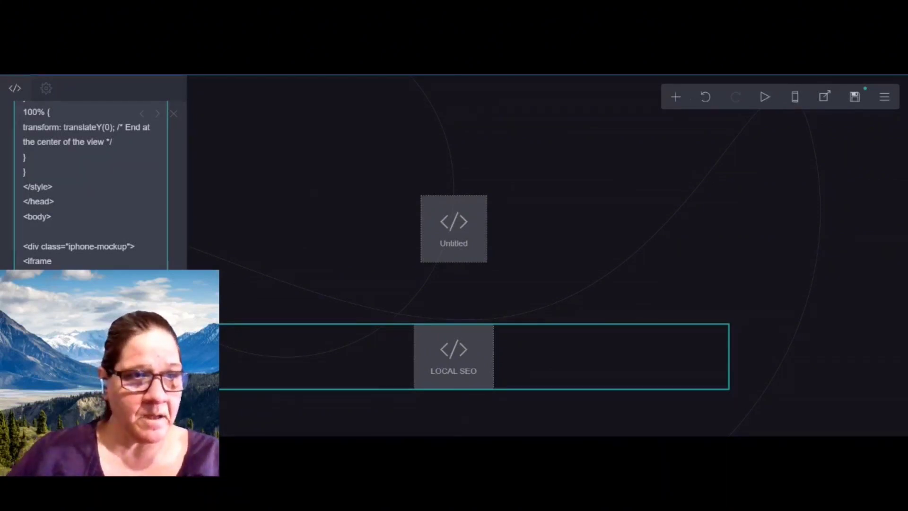
Step: Switch to the web page editor, finish editing the LOCAL SEO embed and publish the site titled My website
{"action": "left_click", "coordinate": [71, 417]}
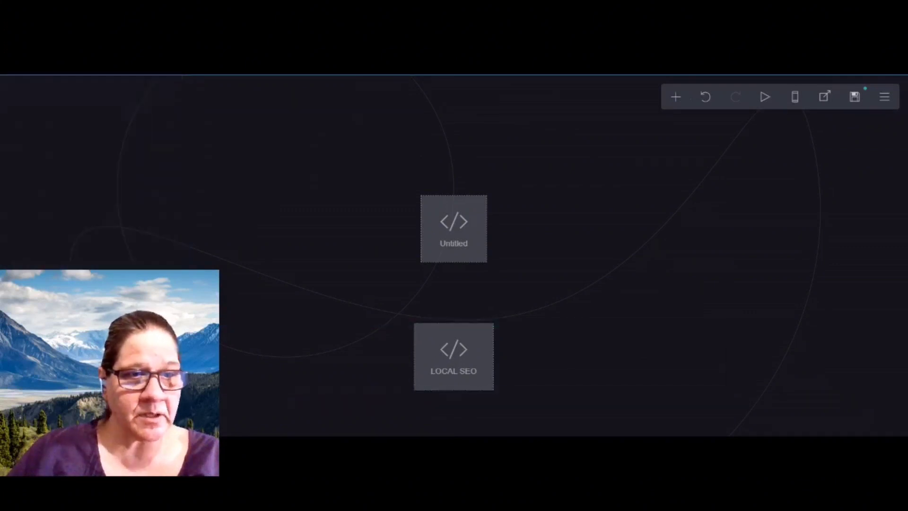
{"action": "left_click", "coordinate": [852, 106]}
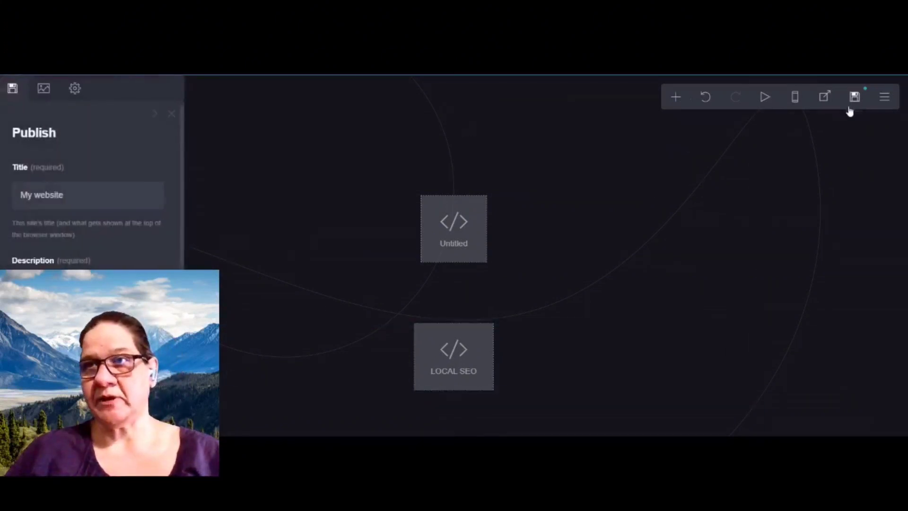
{"action": "left_click", "coordinate": [76, 417]}
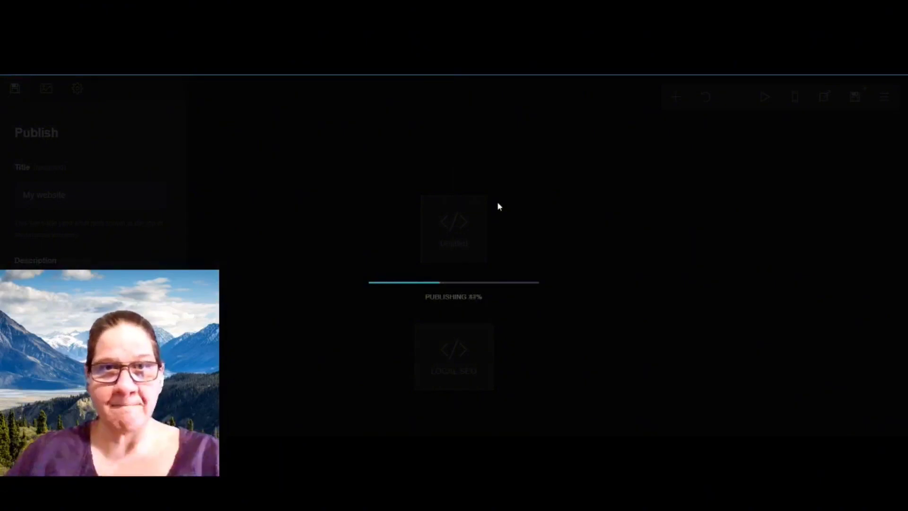
Step: Open the published page and examine the SMRT BOT webchat in the lower phone mockup
{"action": "left_click", "coordinate": [494, 324]}
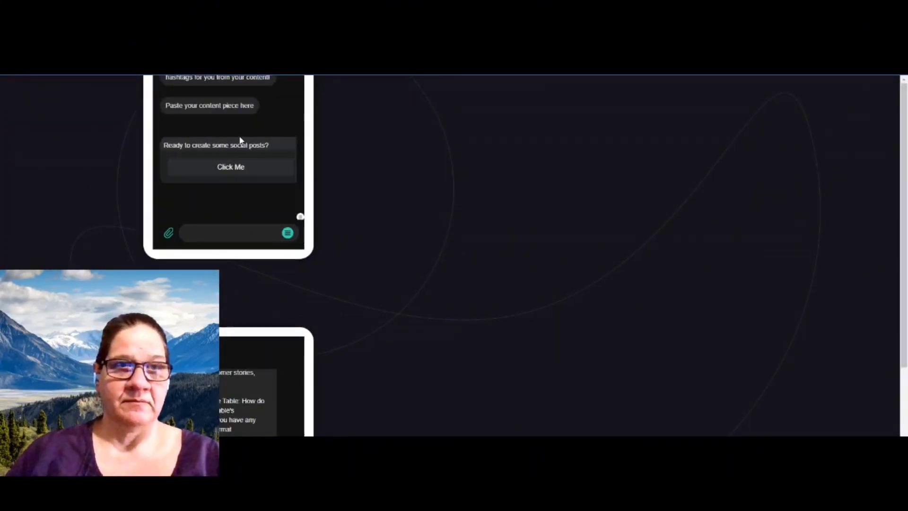
{"action": "scroll", "coordinate": [239, 142], "scroll_direction": "down", "scroll_amount": 4}
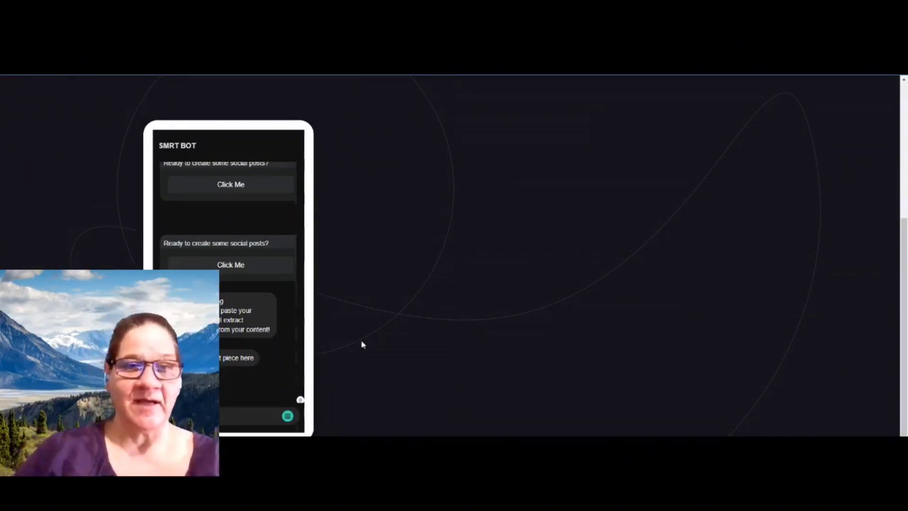
{"action": "mouse_move", "coordinate": [903, 227]}
{"action": "left_mouse_down"}
{"action": "mouse_move", "coordinate": [904, 92]}
{"action": "mouse_move", "coordinate": [904, 227]}
{"action": "left_mouse_up"}
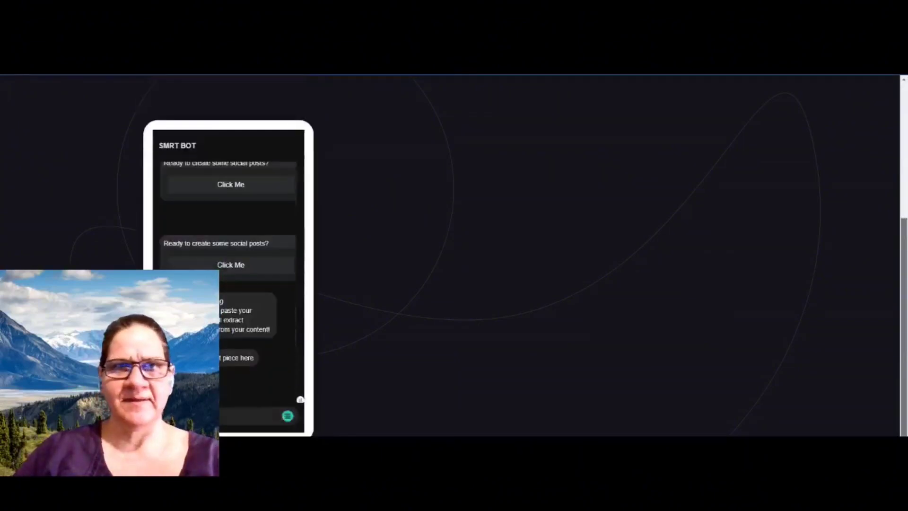